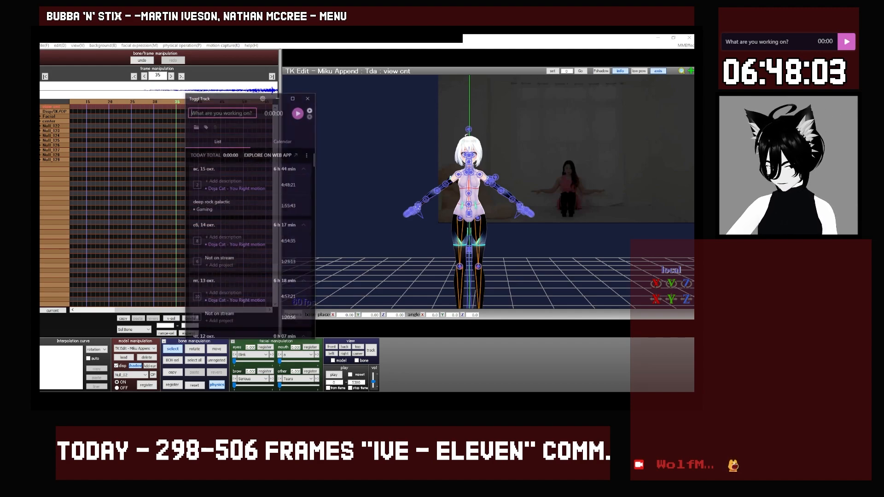
Select the model's Null_01 centre bone between the legs in a side view and make it ready to move.
left_click_drag(236, 80, 40, 87)
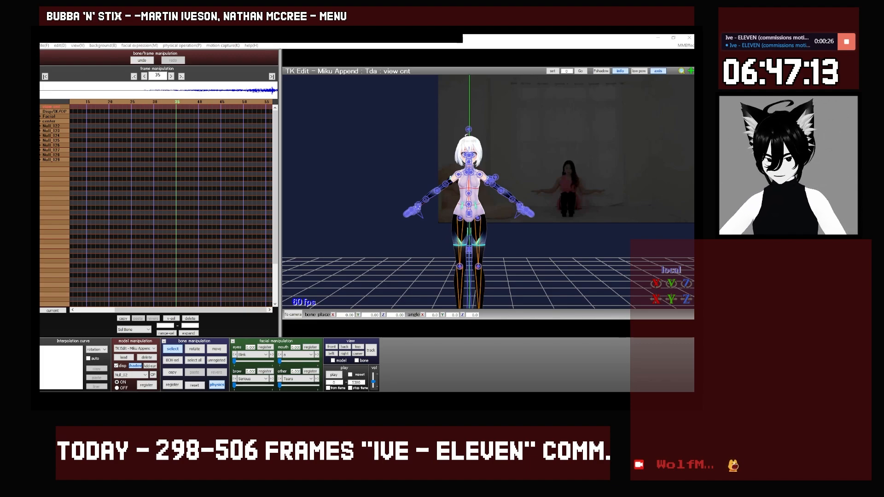
middle_click_drag(387, 184, 384, 133)
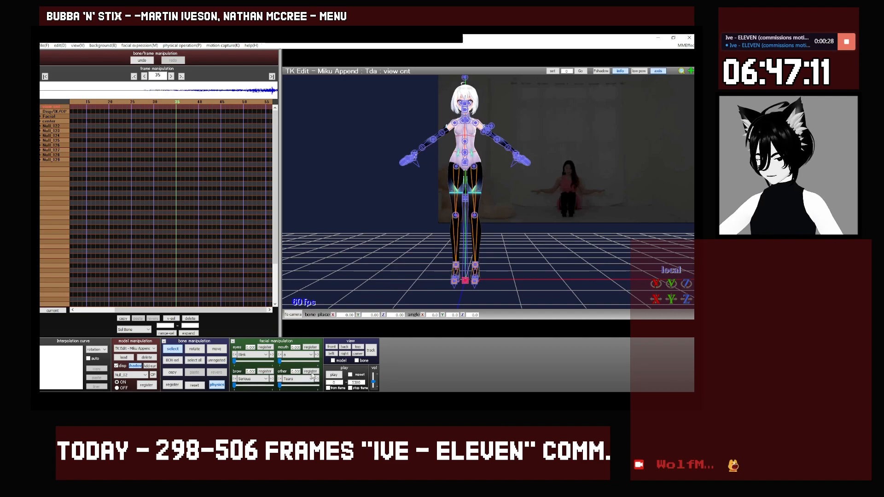
left_click(331, 353)
scroll(506, 265, "up", 3)
left_click(476, 196)
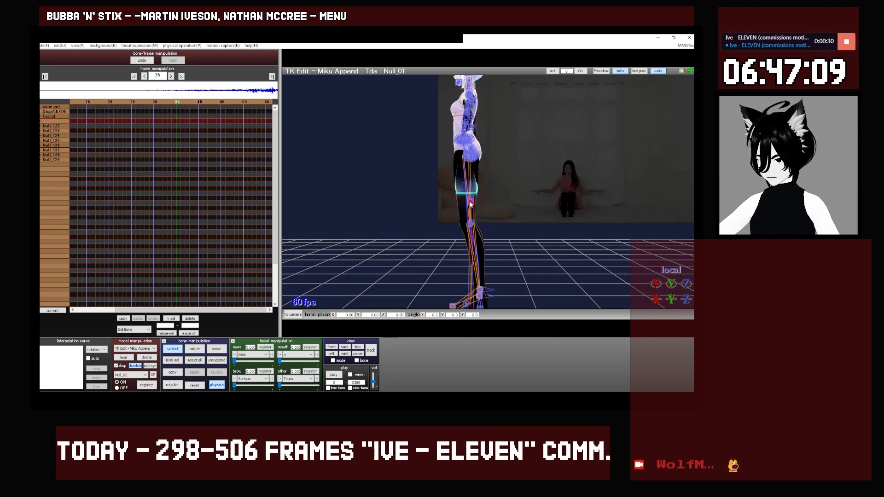
middle_click_drag(477, 207, 491, 169)
key("z")
left_click_drag(497, 110, 503, 186)
Scrub through the reference dance video along the timeline to examine the dancer's seated and standing poses.
left_click(179, 102)
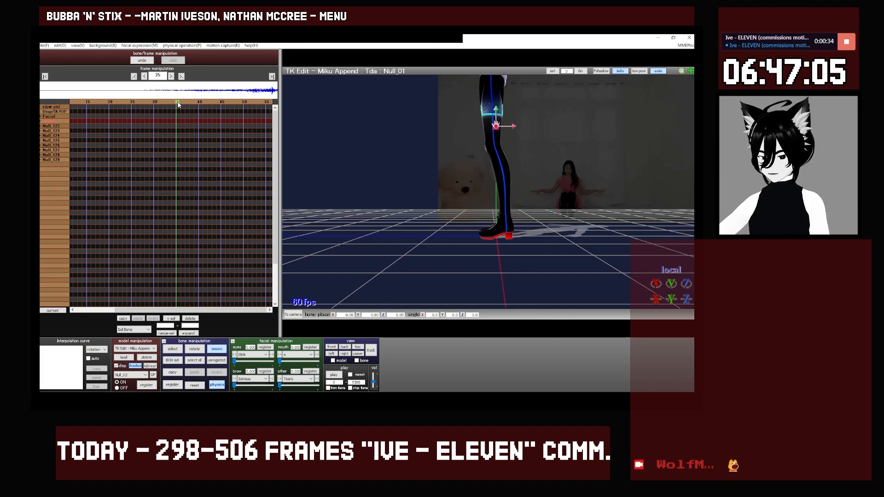
key("Right")
key("Right")
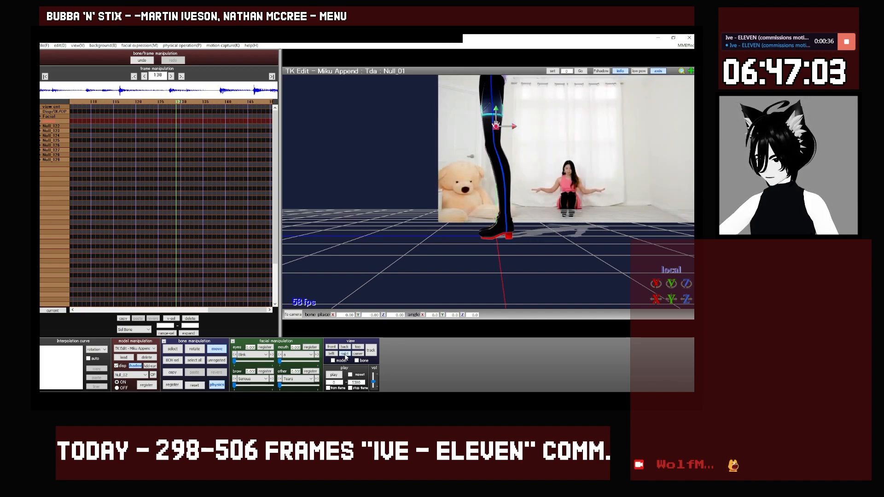
key("Right")
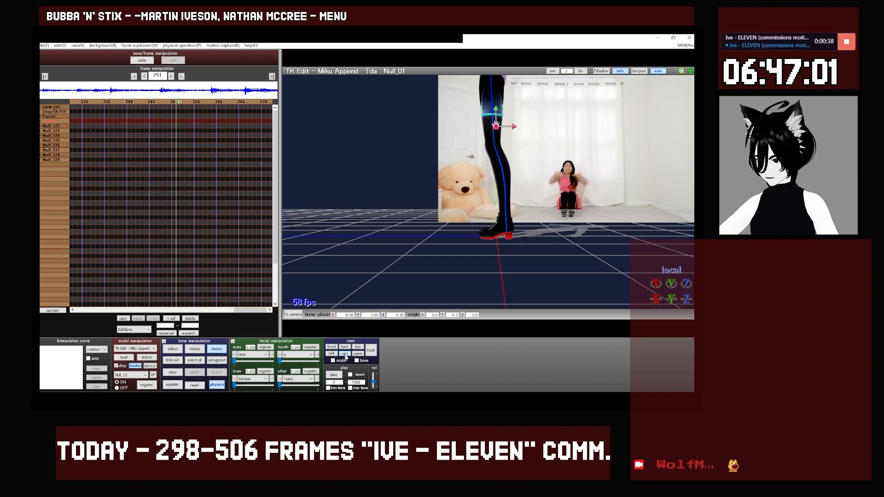
key("Right")
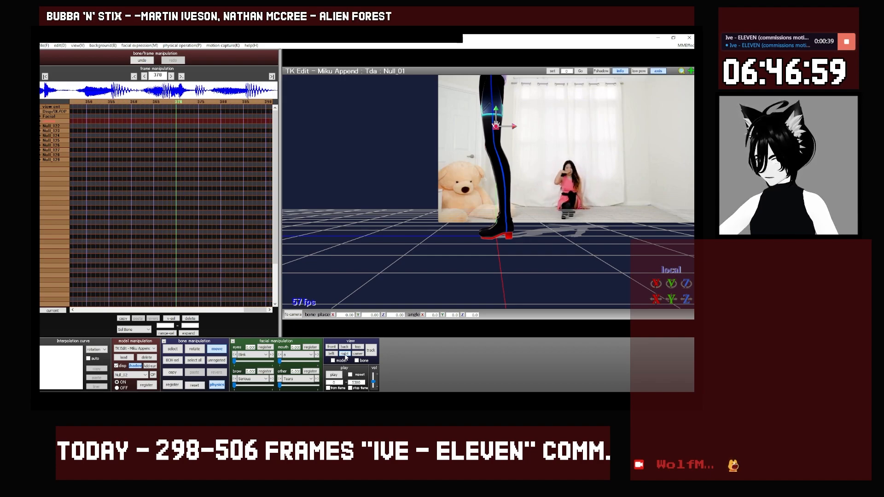
key("Right")
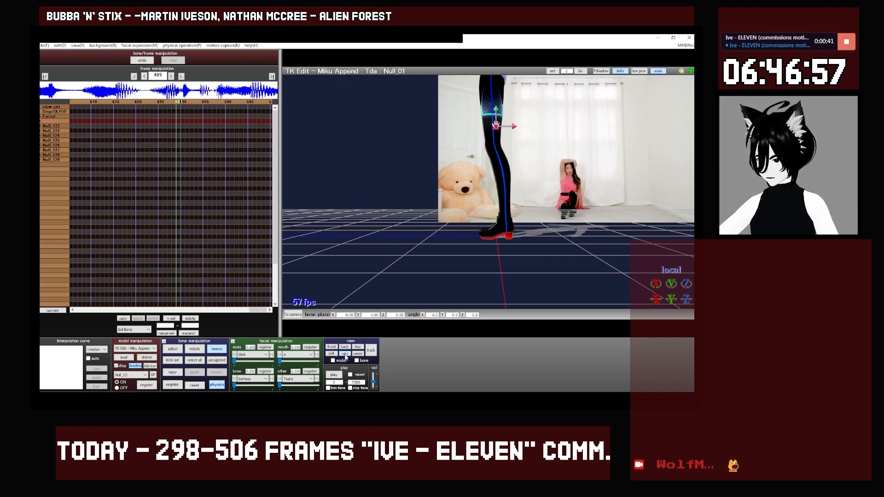
key("Left")
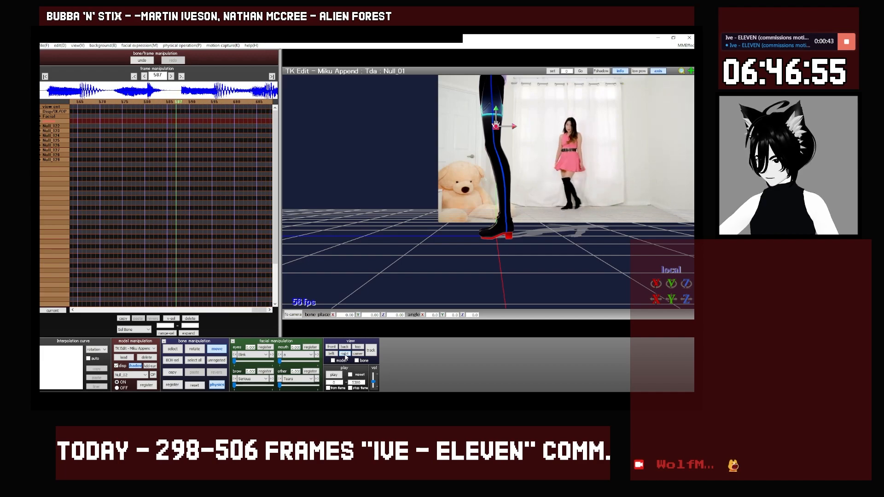
key("Left")
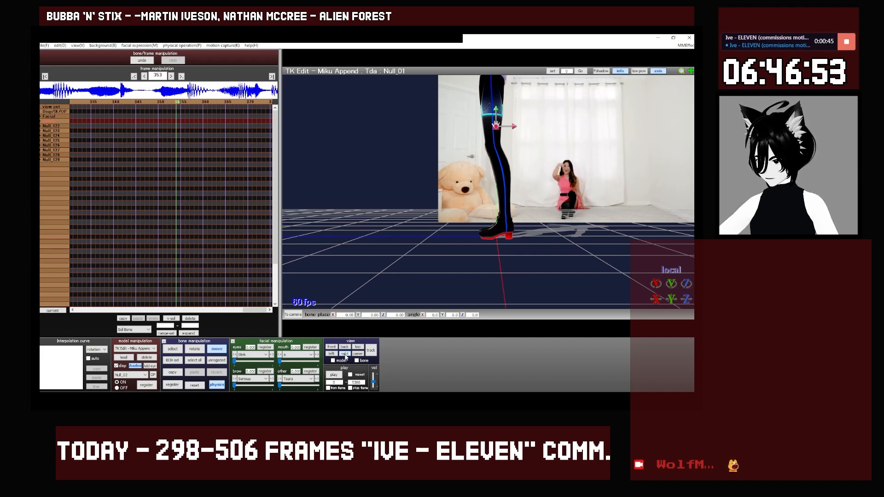
key("Left")
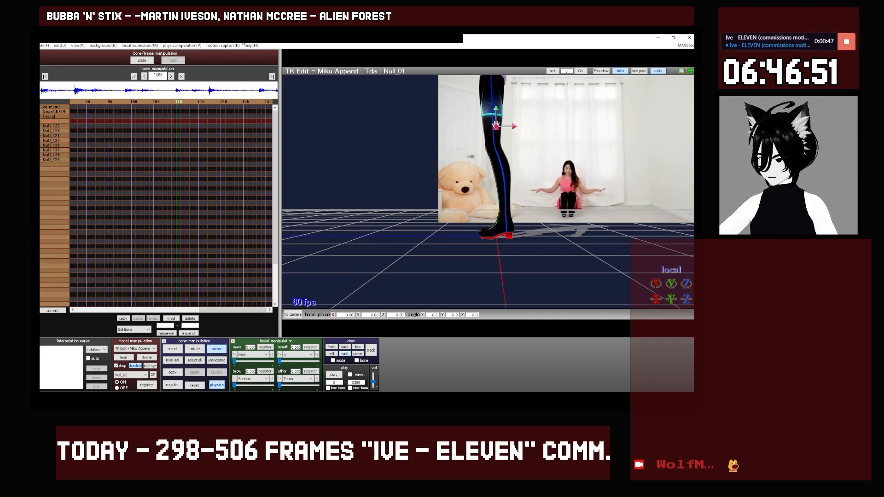
At frame 50, lower the Null_01 centre bone and shift it backward to bring the hips down behind the feet.
key("Right")
key("Right")
key("Right")
key("Right")
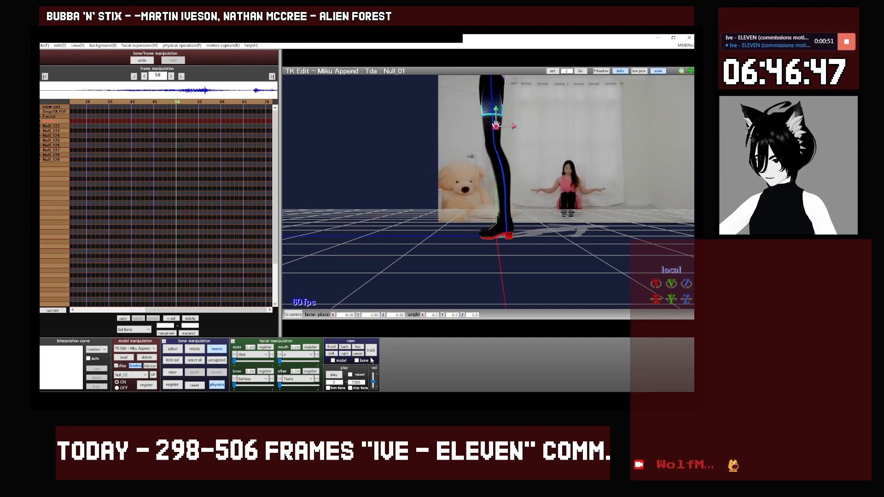
left_click(332, 353)
left_click_drag(490, 191, 496, 252)
middle_click_drag(496, 260, 502, 217)
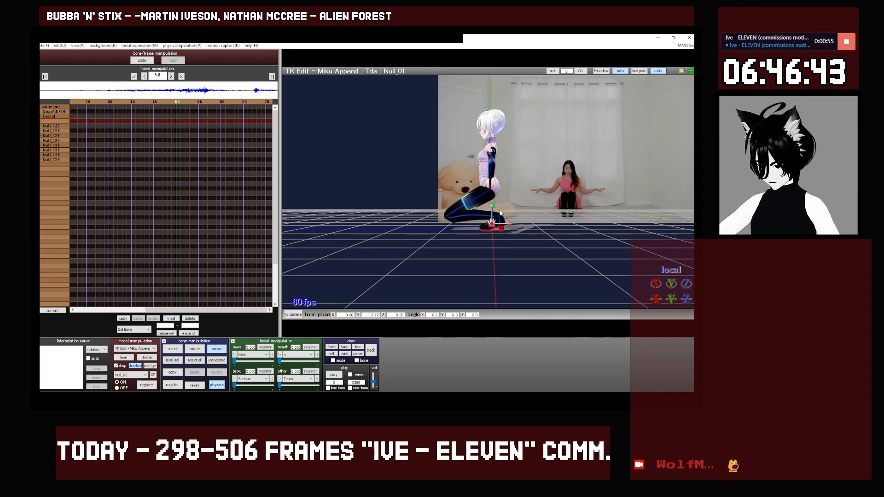
scroll(507, 256, "up", 4)
left_click_drag(512, 247, 548, 246)
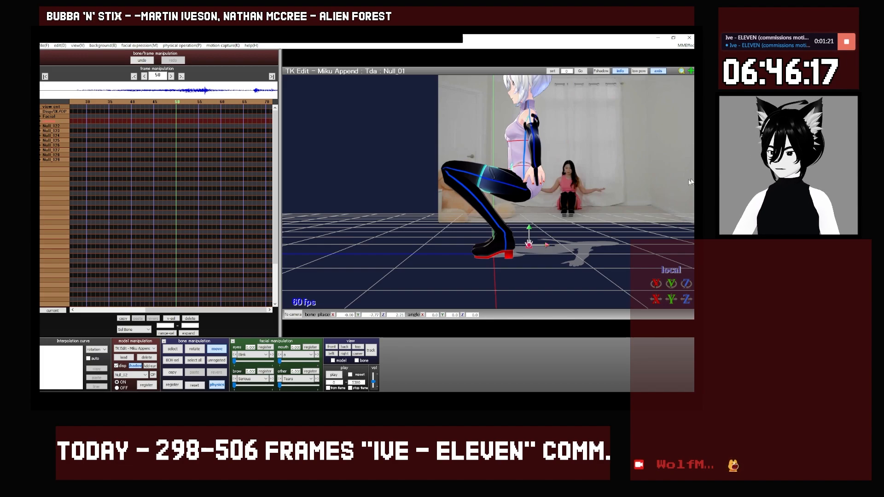
left_click_drag(528, 228, 558, 290)
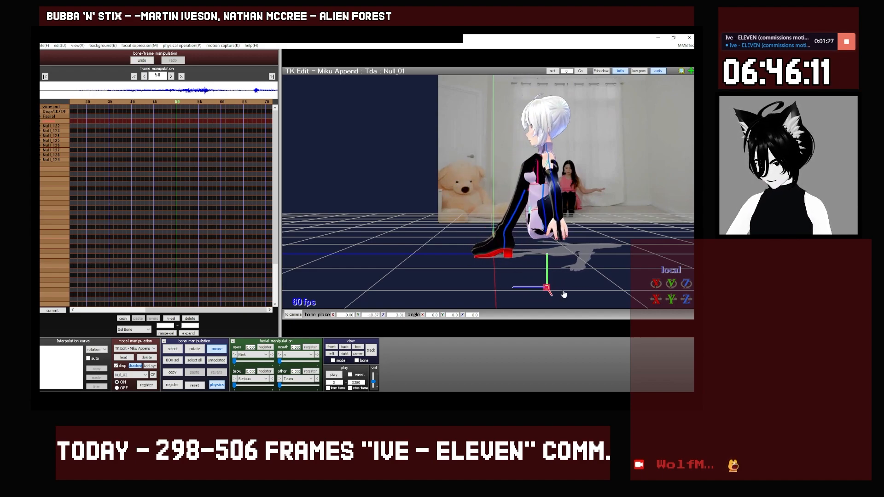
Move both foot IK bones forward so the legs extend in front of the seated body.
key("c")
left_click(506, 233)
key("v")
left_click_drag(521, 236, 428, 237)
key("c")
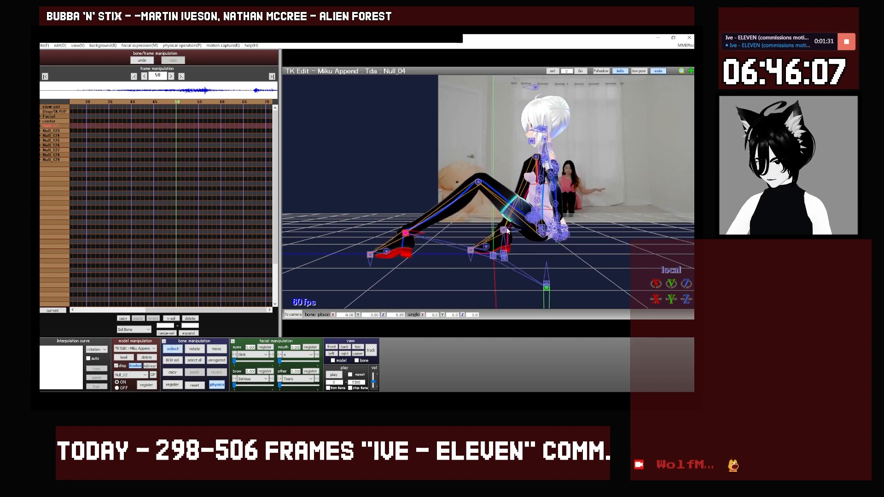
left_click(506, 233)
key("v")
left_click_drag(506, 233, 433, 231)
mouse_move(545, 246)
middle_mouse_down()
mouse_move(482, 249)
mouse_move(543, 247)
middle_mouse_up()
Rotate the Null_08 bone above the hips about its local X axis to lean the torso backward.
key("c")
left_click(550, 224)
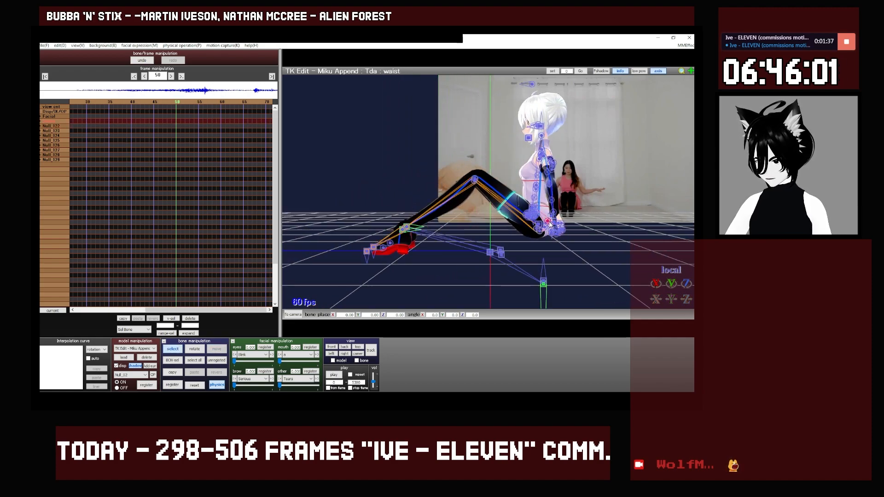
left_click_drag(549, 224, 545, 205)
left_click(544, 205)
left_click(544, 203)
key("x")
left_click_drag(655, 284, 656, 265)
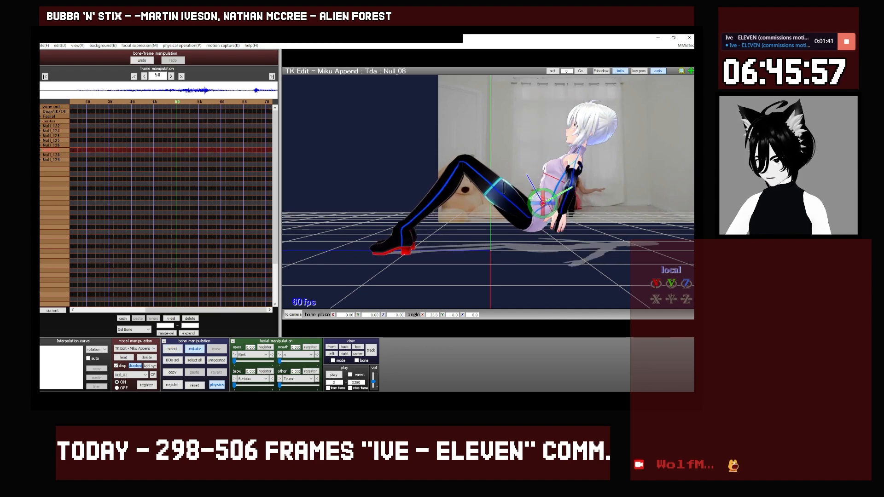
Lower the Null_01 centre bone slightly to bring the hips closer to the floor.
key("c")
left_click(544, 285)
left_click_drag(544, 280, 546, 286)
Rotate the waist bone about its local X axis to bring the torso more upright.
middle_click_drag(555, 245, 496, 261)
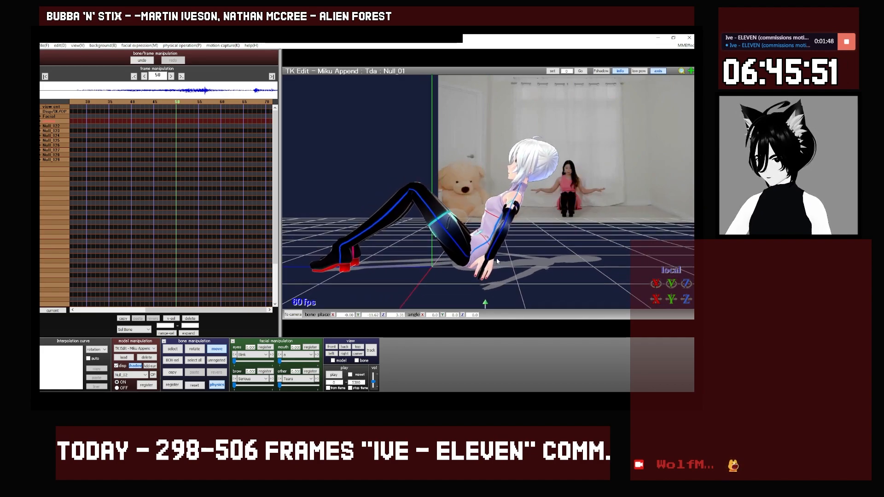
key("c")
left_click(485, 239)
left_click(490, 258)
key("x")
left_click_drag(656, 284, 656, 270)
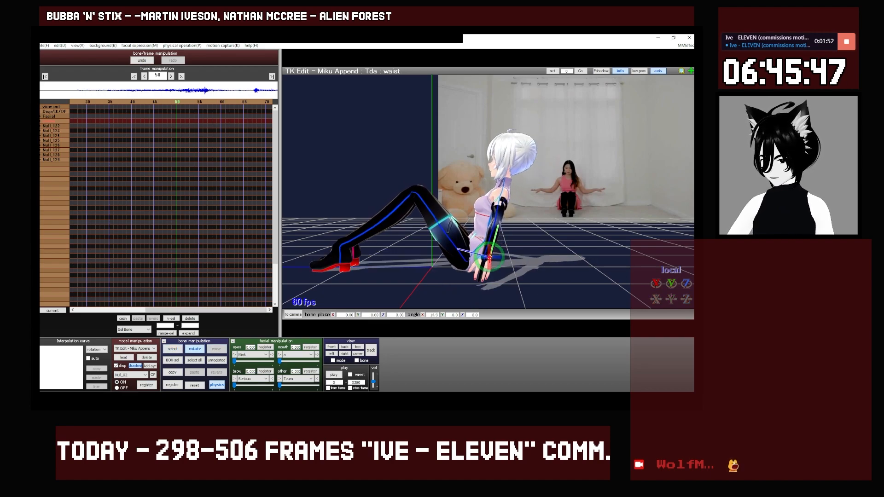
Move the Null_01 centre bone farther back to seat the hips behind the feet.
middle_click_drag(527, 306, 542, 280)
key("c")
left_click(500, 287)
key("z")
left_click_drag(501, 272, 523, 284)
Rotate the Null_04 foot IK bone about its local X axis to raise the toes off the floor.
key("c")
mouse_move(442, 235)
middle_mouse_down()
mouse_move(517, 234)
mouse_move(456, 234)
middle_mouse_up()
scroll(516, 234, "up", 4)
left_click(456, 206)
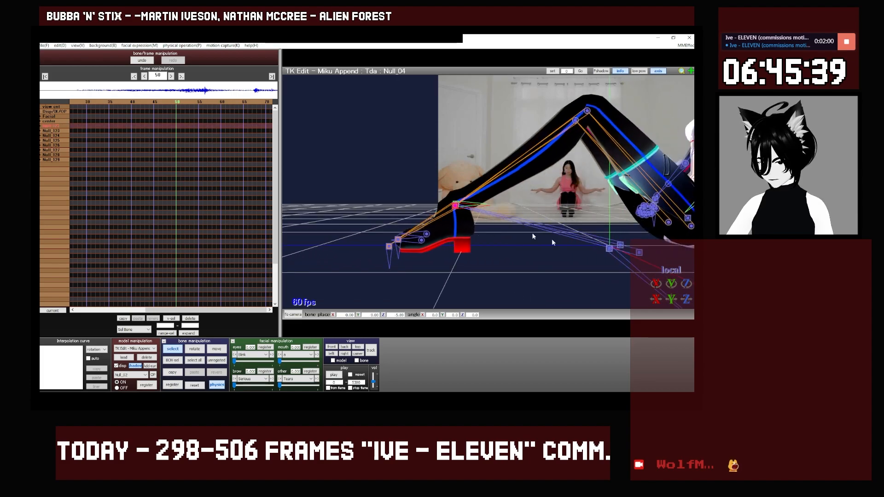
key("x")
left_click_drag(656, 284, 656, 251)
Rotate the Null_02 foot IK bone about its local X axis so this foot's toes also point up.
key("c")
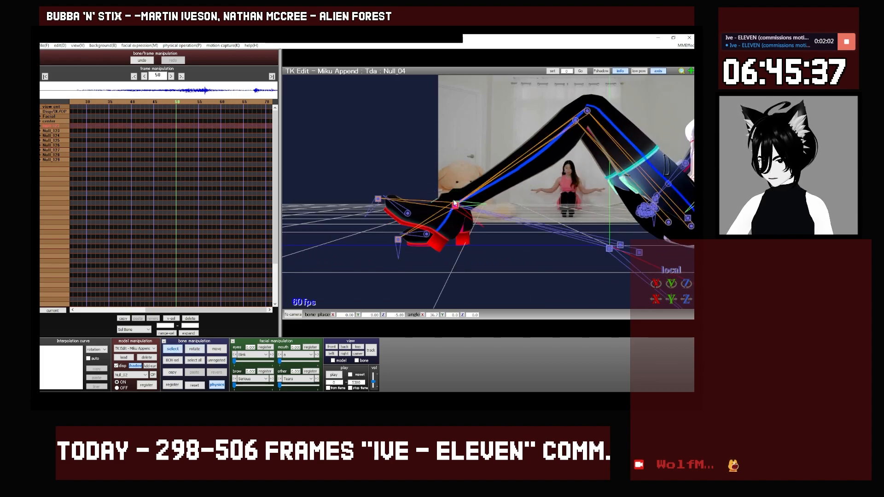
left_click(455, 204)
left_click(455, 205)
left_click(455, 204)
key("v")
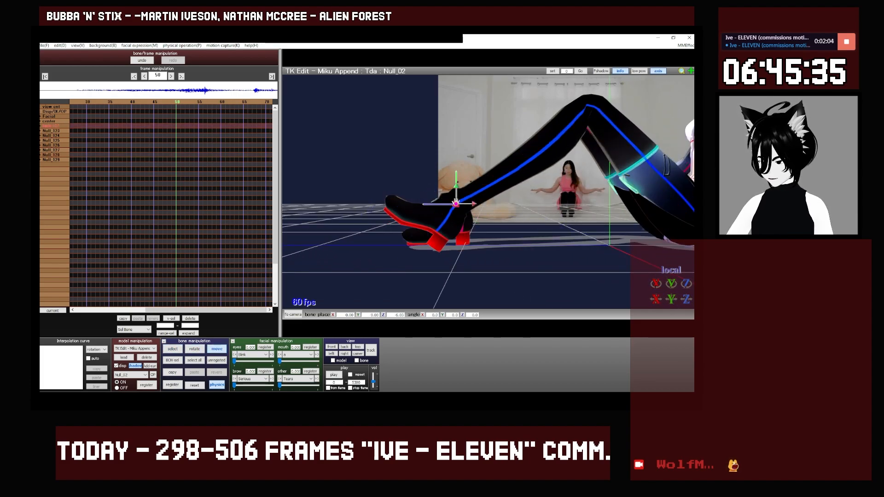
left_click_drag(656, 284, 656, 256)
Rotate the Null_06 lower torso bone about its local X axis to adjust the lean of the spine.
middle_click_drag(647, 216, 475, 274)
key("c")
middle_click_drag(551, 247, 522, 237)
left_click(512, 225)
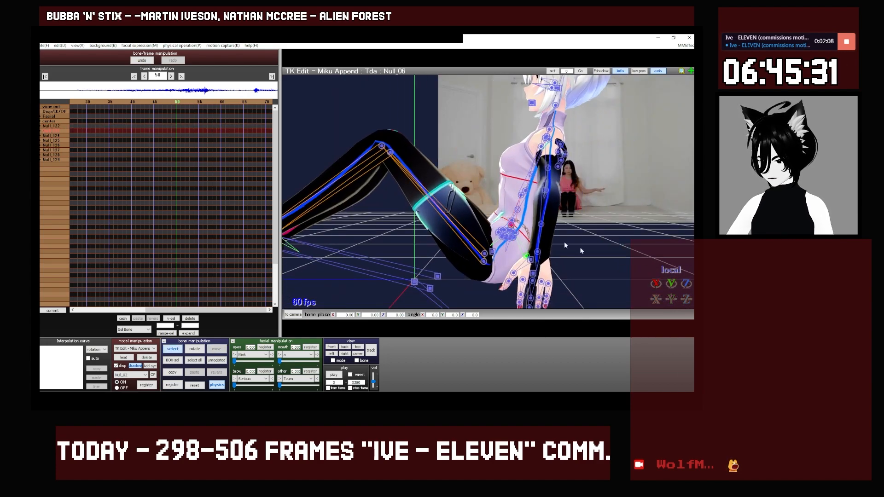
key("x")
left_click_drag(656, 284, 656, 307)
Rotate the Null_07 chest bone about its local X axis to refine the curve of the upper back.
key("c")
left_click(524, 197)
key("x")
scroll(548, 258, "down", 5)
scroll(559, 266, "up", 1)
mouse_move(548, 258)
middle_mouse_down()
mouse_move(560, 266)
mouse_move(542, 274)
middle_mouse_up()
scroll(556, 265, "up", 2)
left_click(441, 297)
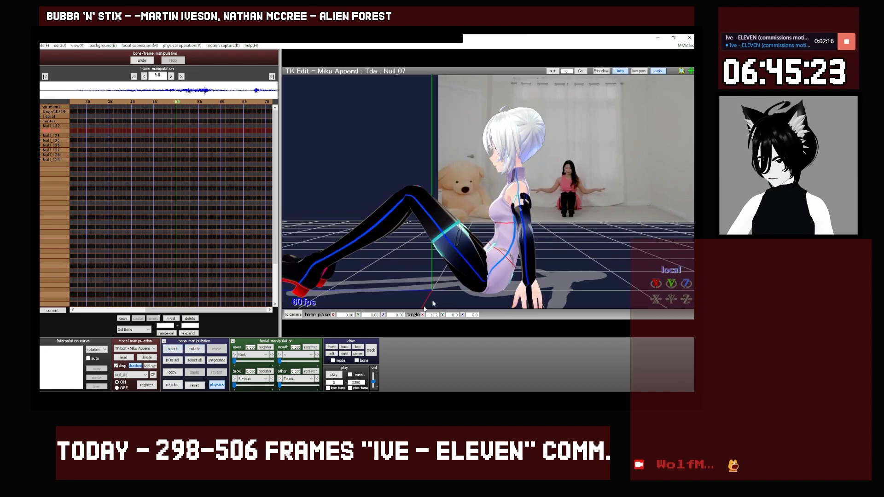
Rotate the neck and head bones about their local X axes to adjust the tilt of the face.
left_click(331, 347)
scroll(499, 246, "up", 6)
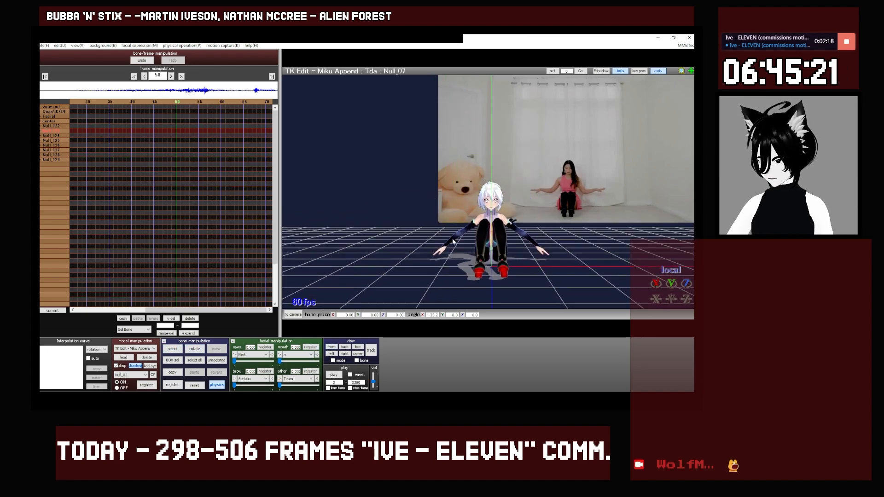
scroll(498, 244, "up", 3)
left_click(479, 221)
left_click_drag(479, 221, 478, 205)
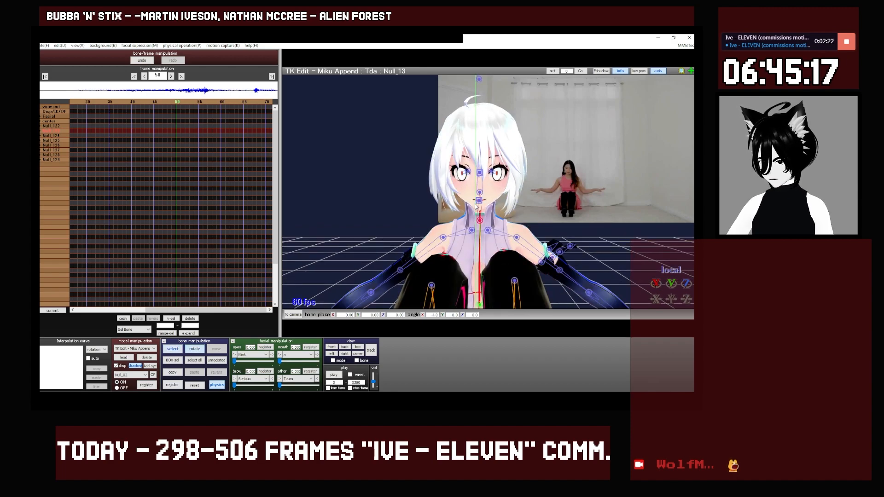
key("x")
left_click_drag(656, 284, 656, 307)
key("c")
scroll(479, 256, "down", 3)
middle_click_drag(462, 287, 479, 256)
key("c")
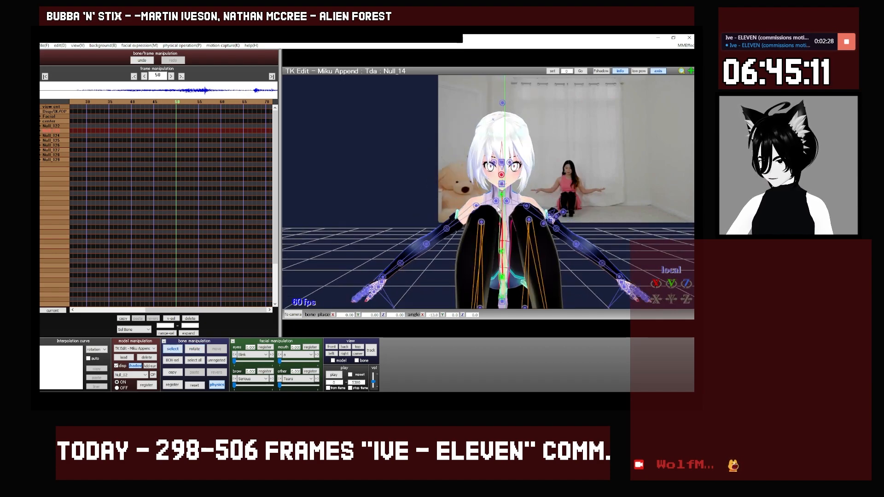
Rotate the Null_27 right shoulder bone slightly and paste its pose mirrored onto the opposite shoulder.
left_click(496, 203)
key("x")
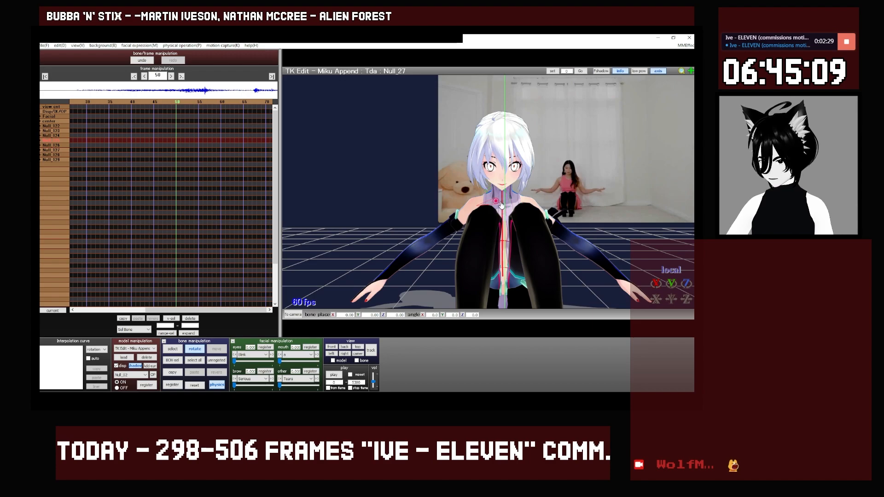
left_click_drag(508, 199, 497, 199)
left_click(173, 372)
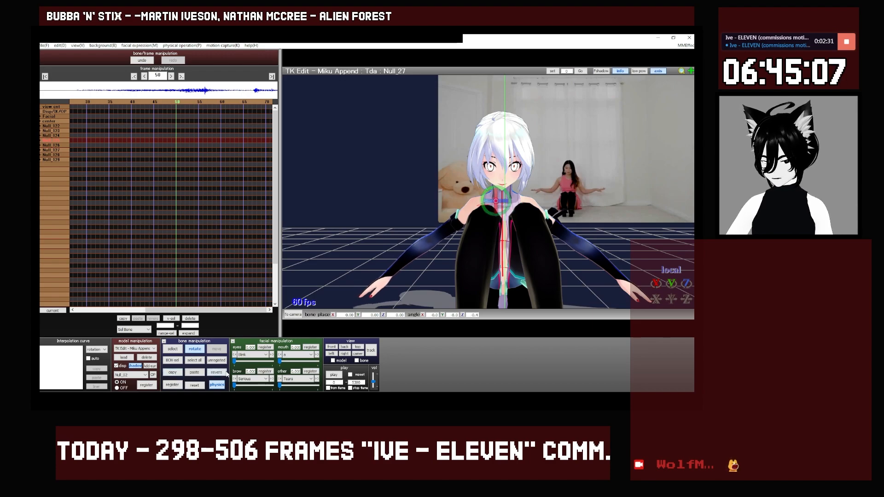
left_click(219, 373)
Lower the right upper arm with the Null_29 bone and rotate the arm twist_R bone.
key("c")
left_click(476, 206)
key("x")
left_click_drag(479, 208, 486, 191)
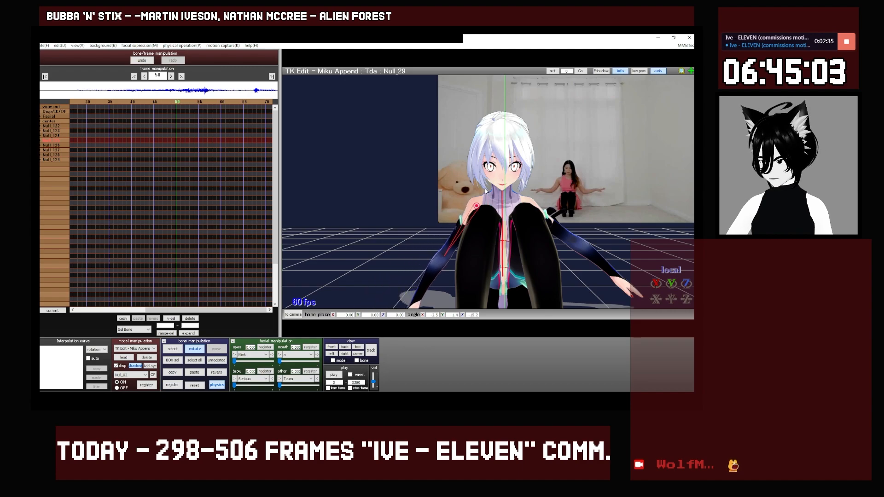
key("c")
left_click(456, 236)
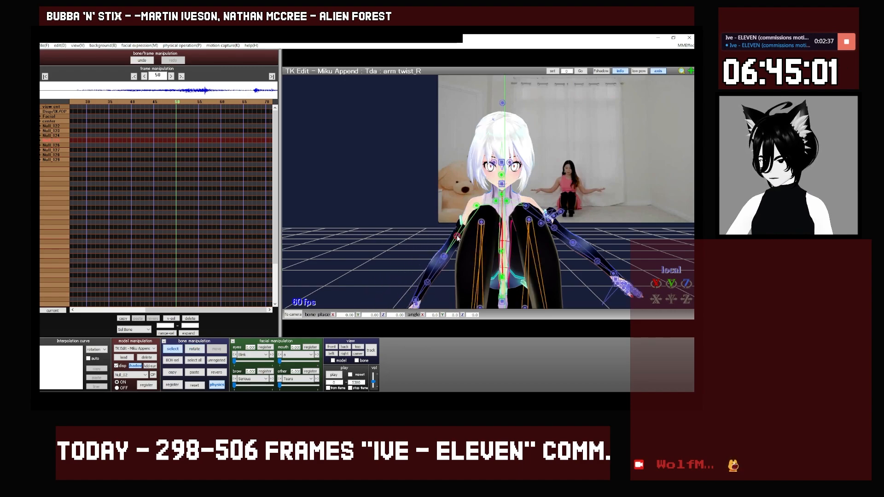
key("x")
left_click_drag(456, 236, 484, 238)
Bend the right elbow by rotating the Null_35 bone about its local Y axis.
key("c")
left_click(443, 256)
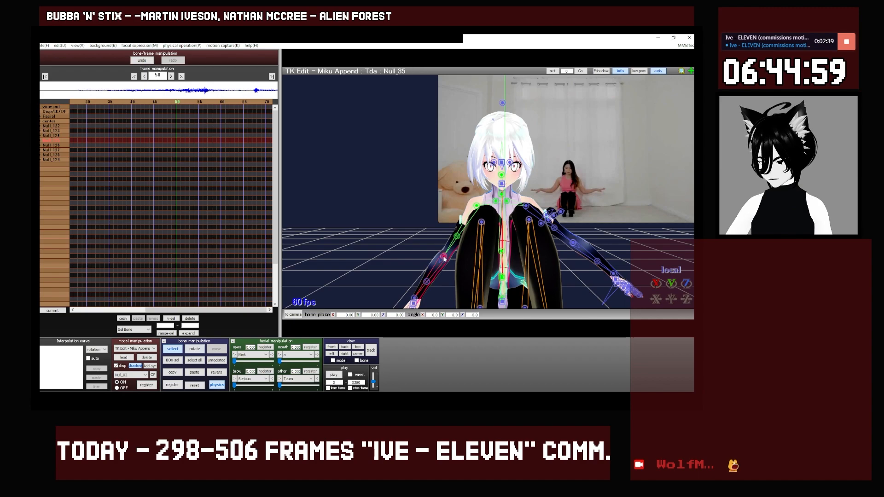
key("x")
left_click_drag(670, 284, 671, 251)
Rotate the arm twist_R bone further so the bent right forearm swings outward from the body.
right_click_drag(414, 249, 520, 253)
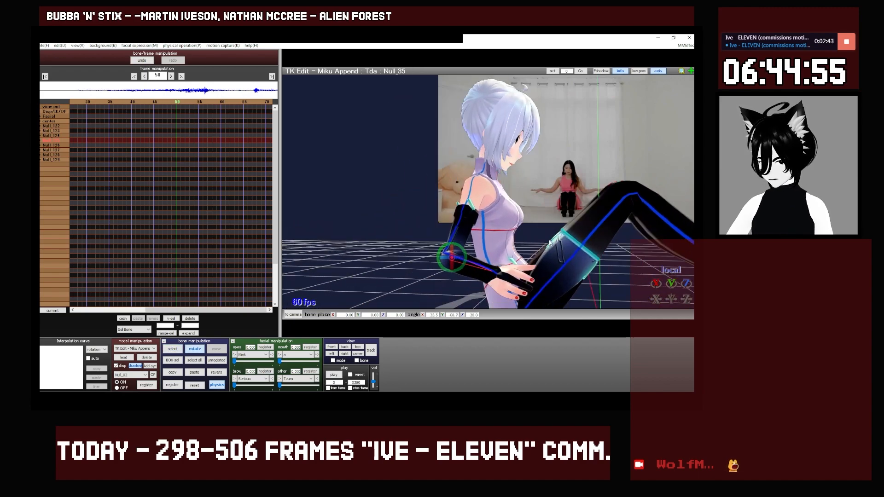
key("c")
left_click(462, 227)
key("x")
left_click_drag(463, 229, 428, 276)
key("c")
key("c")
key("KP_2")
scroll(468, 238, "up", 10)
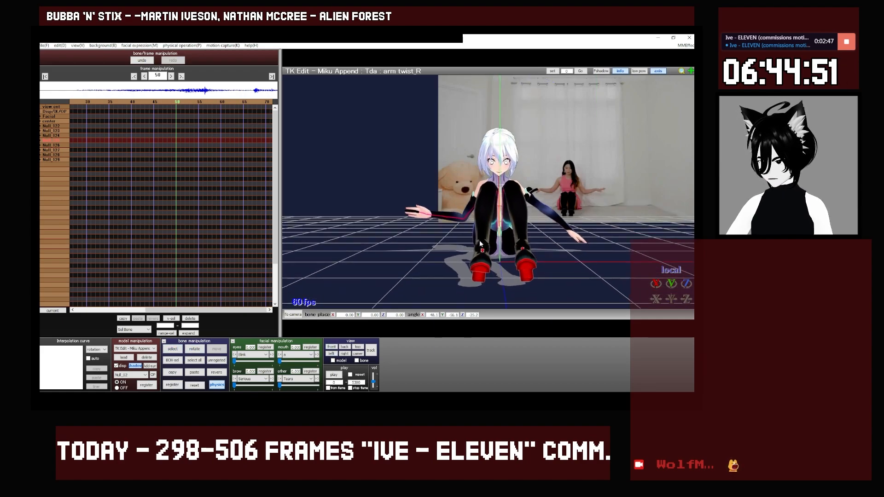
Rotate the wrist twist_R bone and adjust the right elbow bend by rotating the Null_35 bone about its local Y axis.
key("c")
left_click(430, 218)
key("x")
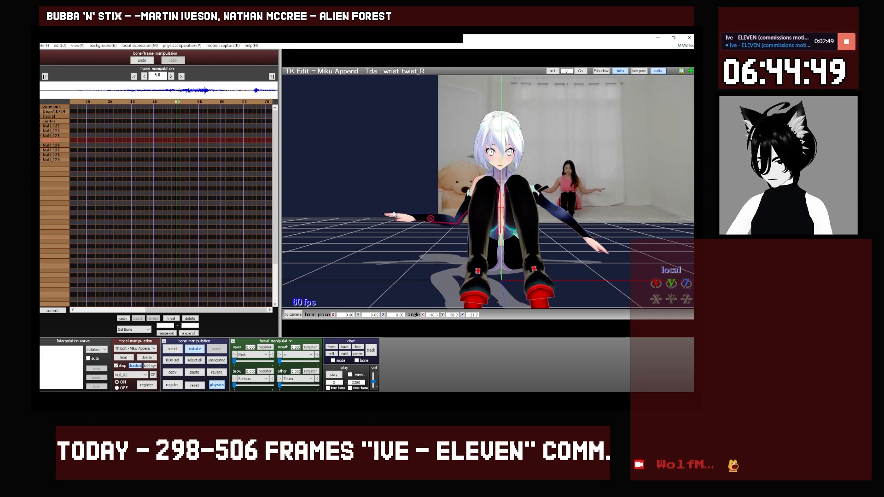
middle_click_drag(444, 232, 449, 250)
key("c")
left_click(460, 236)
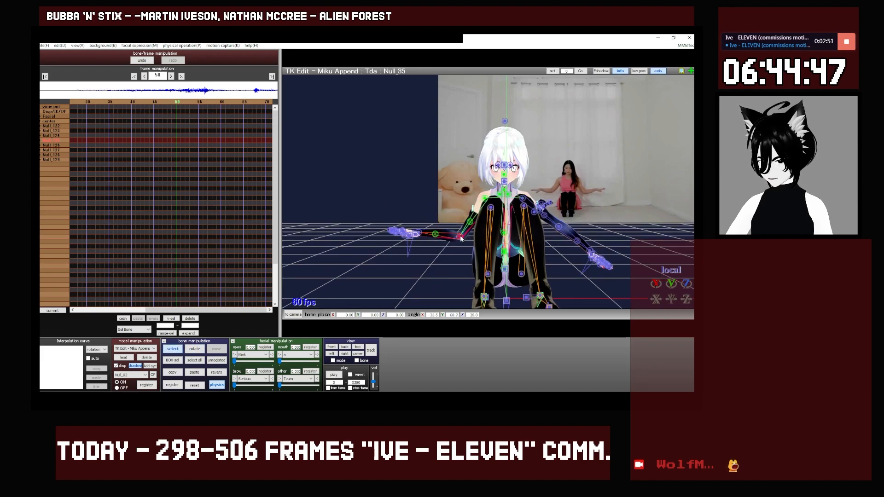
key("x")
left_click_drag(673, 282, 672, 295)
key("c")
key("c")
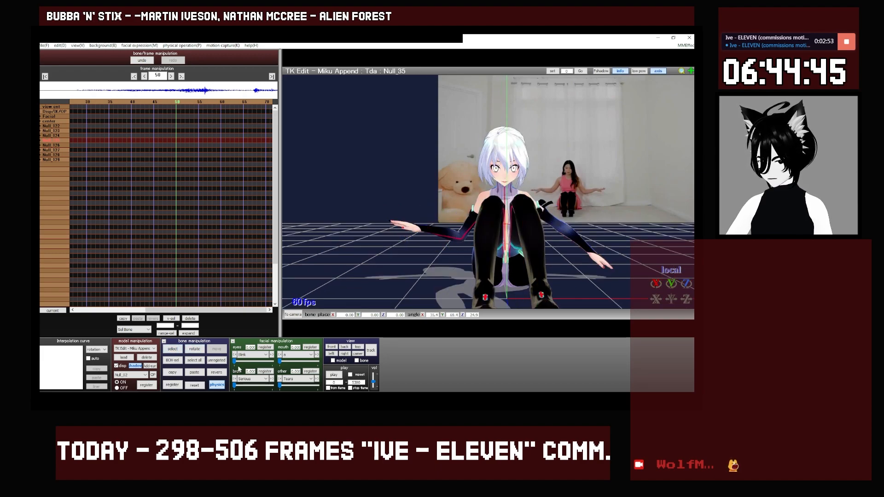
Copy the pose of the right arm bones and paste it mirrored onto the left arm.
key("c")
left_click(435, 232)
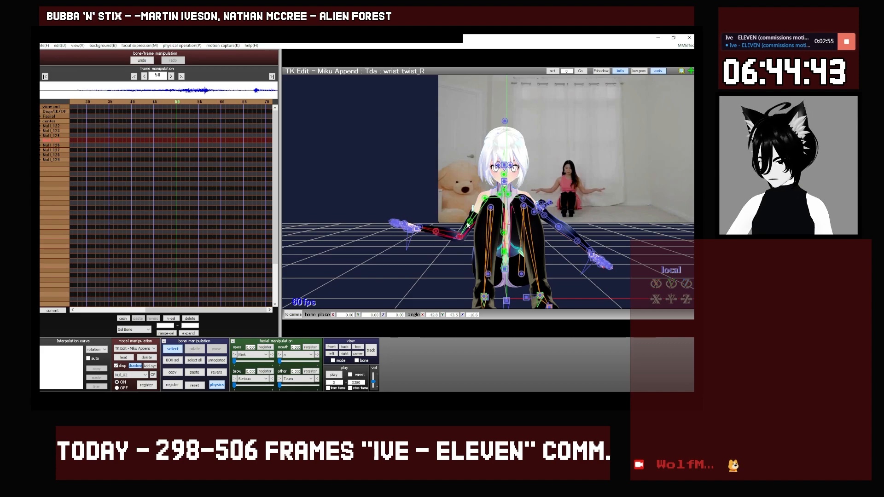
left_click(486, 199)
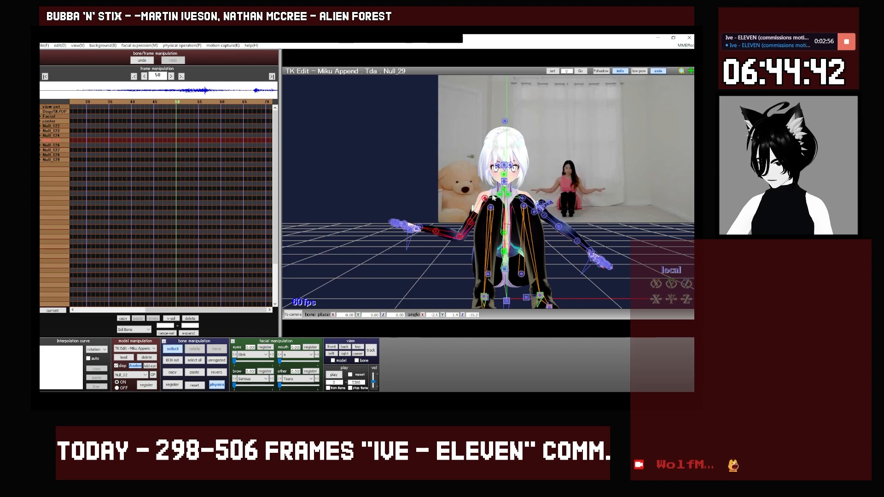
left_click(180, 371)
left_click(216, 372)
key("c")
key("c")
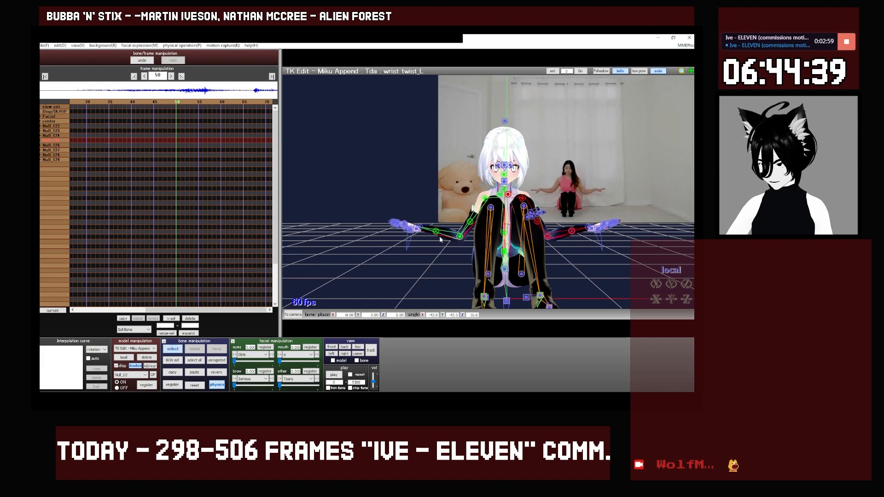
Rotate the Null_39 right wrist bone and paste its pose mirrored onto the left wrist.
middle_click_drag(440, 236, 419, 236)
left_click(415, 229)
key("x")
left_click_drag(418, 213, 404, 197)
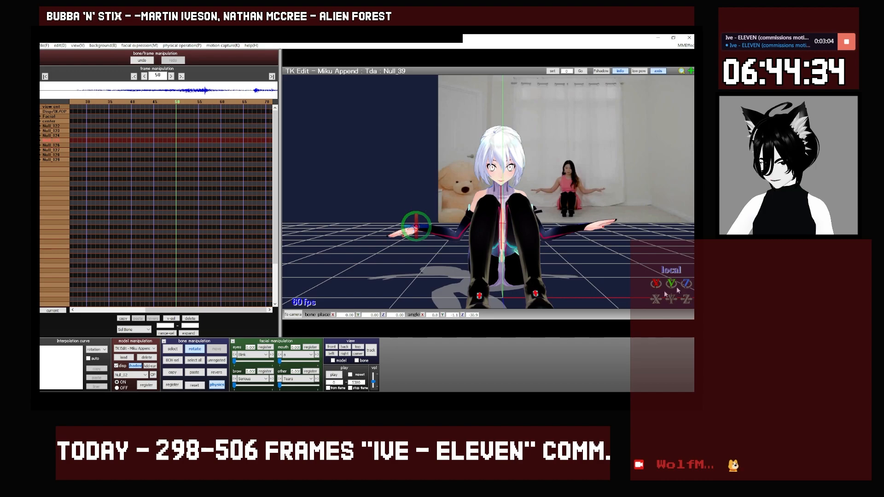
left_click(225, 374)
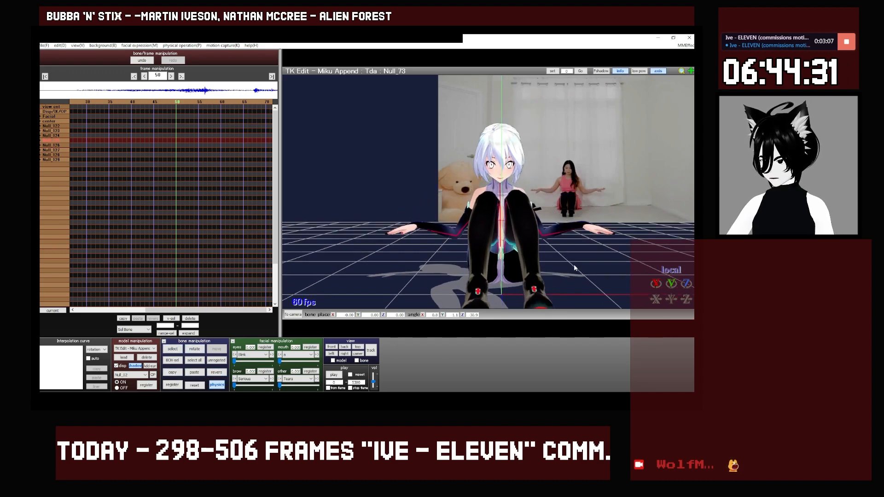
Twist the left forearm by rotating the wrist twist_L bone.
scroll(574, 265, "up", 3)
key("c")
middle_click_drag(644, 271, 610, 255)
left_click(561, 221)
key("x")
left_click_drag(563, 216, 574, 238)
key("c")
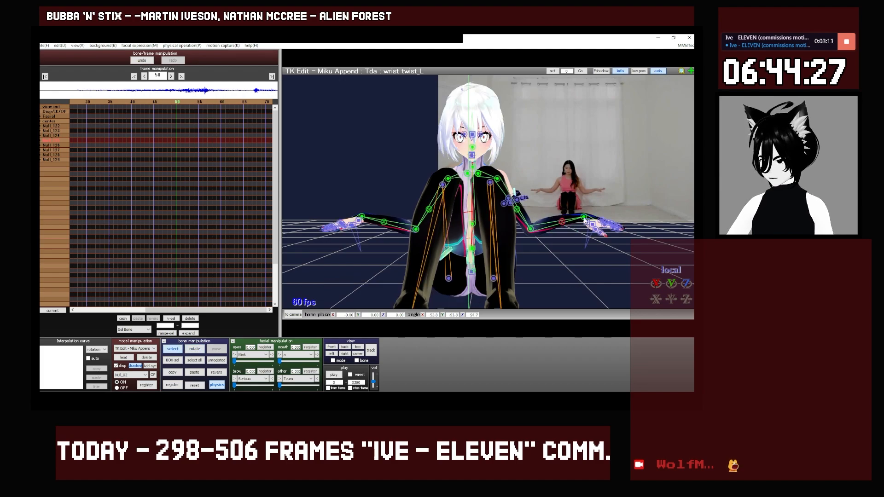
Twist the right forearm with the wrist twist_R bone, and register all unregistered bones at frame 50.
scroll(457, 231, "up", 3)
middle_click_drag(357, 231, 443, 233)
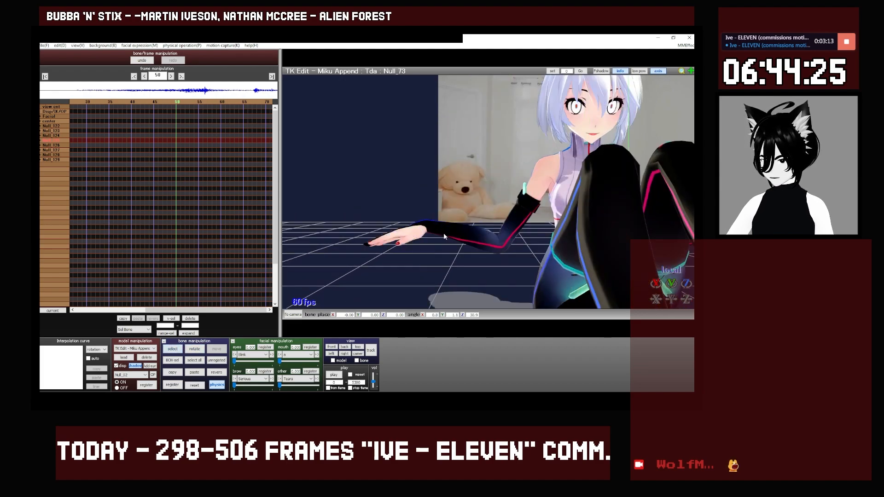
left_click(456, 233)
key("x")
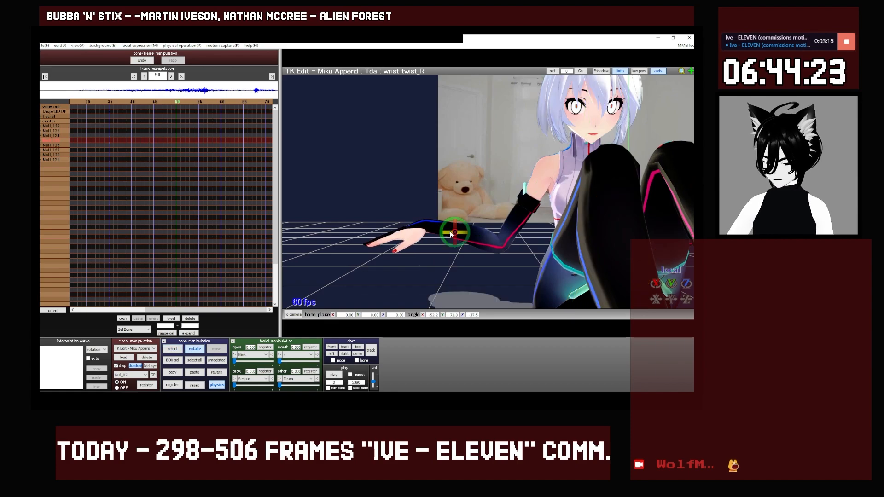
left_click_drag(461, 235, 466, 233)
scroll(467, 233, "down", 3)
middle_click_drag(502, 229, 479, 244)
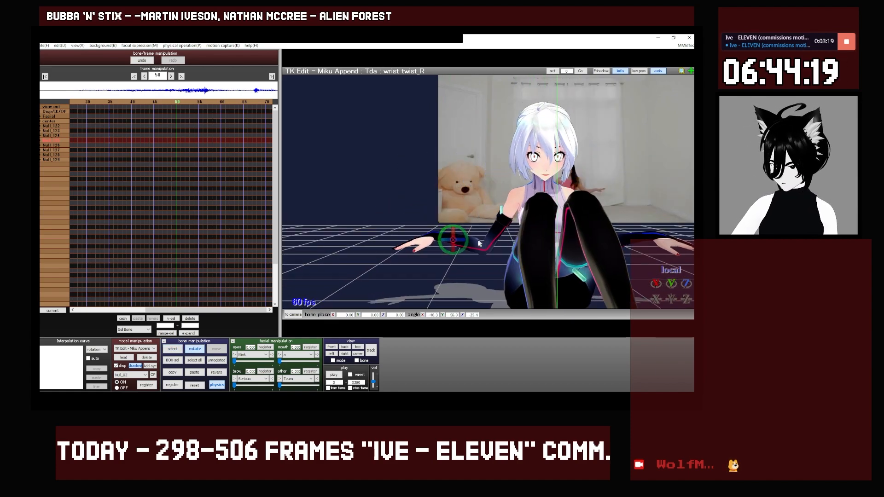
left_click(214, 362)
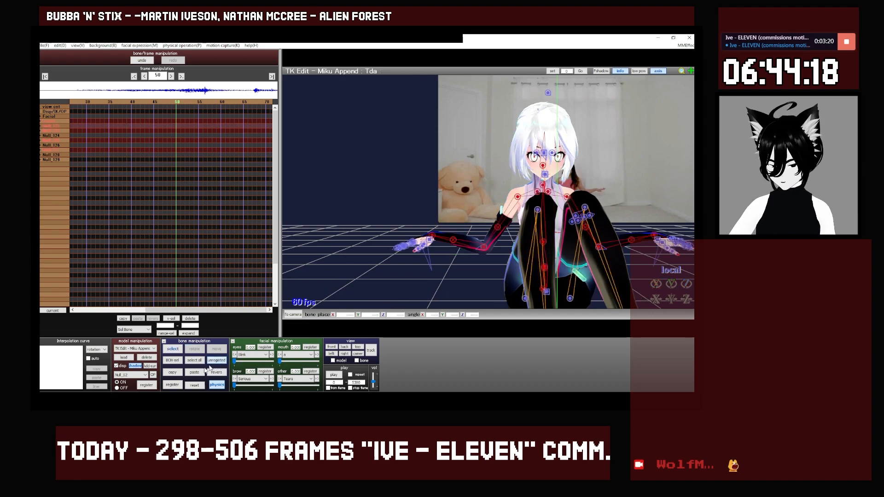
Look up the Hand Pose Pack folder among the pose data files and examine its numbered hand pose chart in the image viewer.
left_click(46, 46)
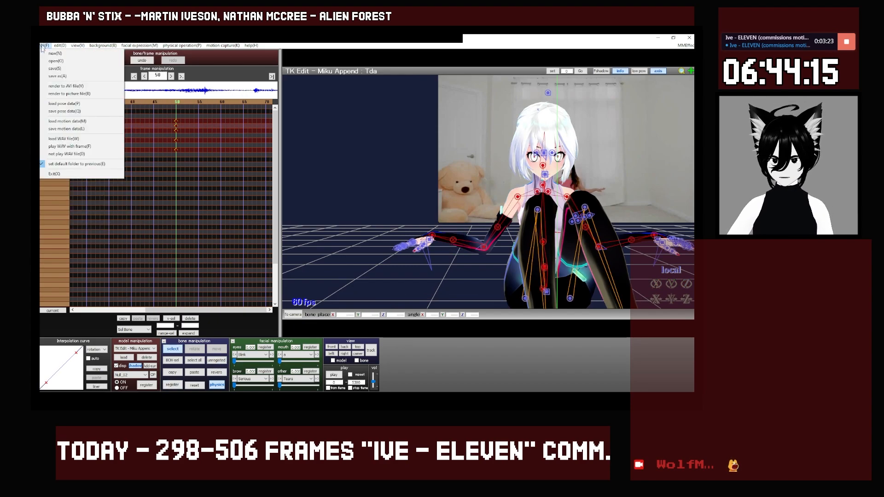
left_click(65, 104)
left_click(164, 172)
scroll(164, 171, "down", 3)
left_click(241, 65)
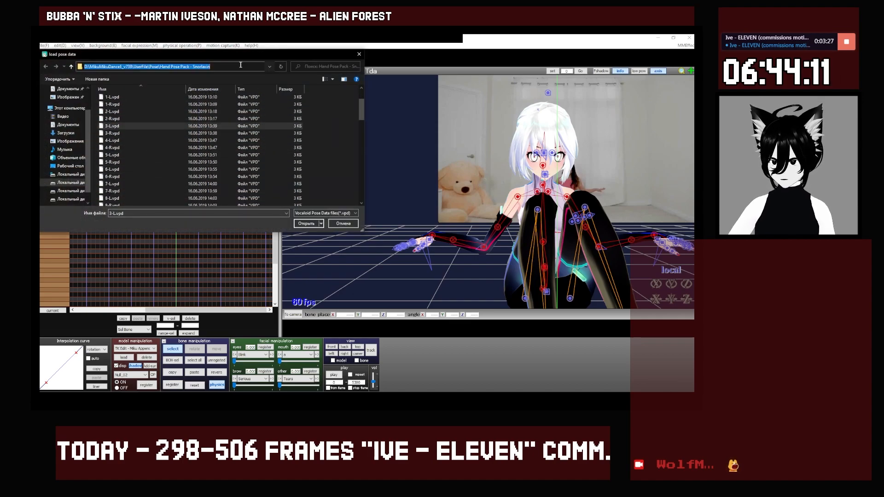
left_click(337, 223)
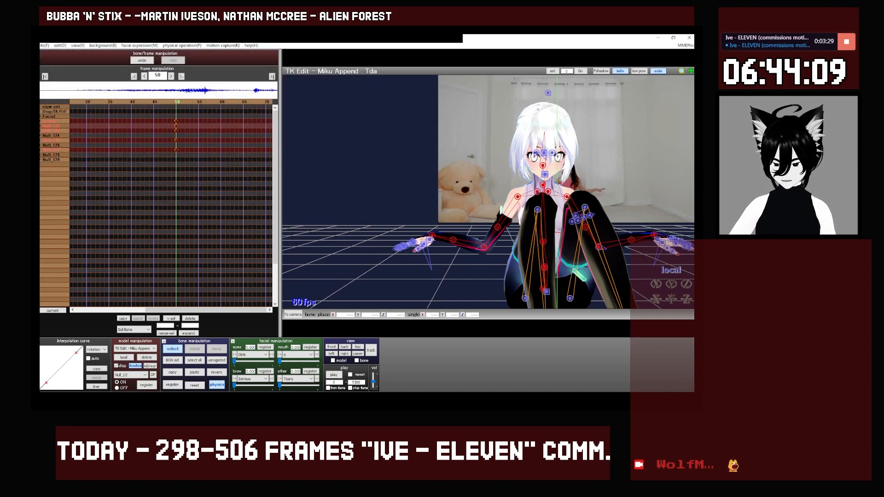
key("alt+Tab")
left_click_drag(362, 138, 39, 138)
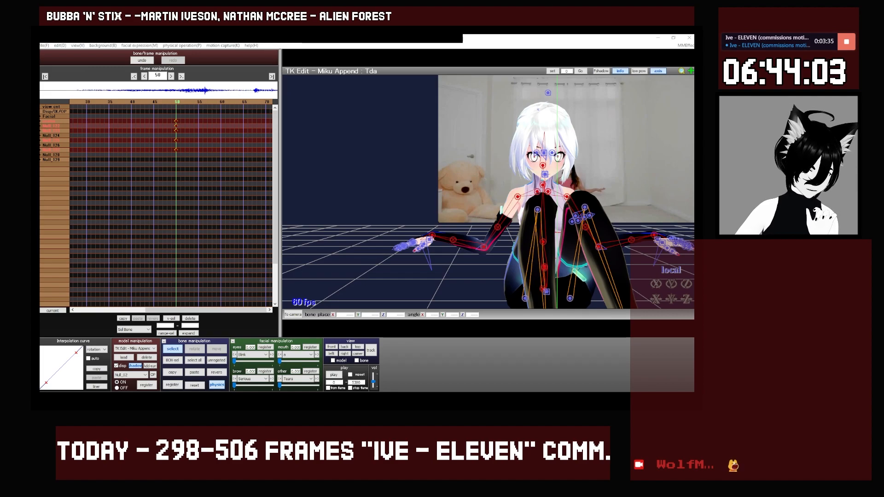
key("alt+Tab")
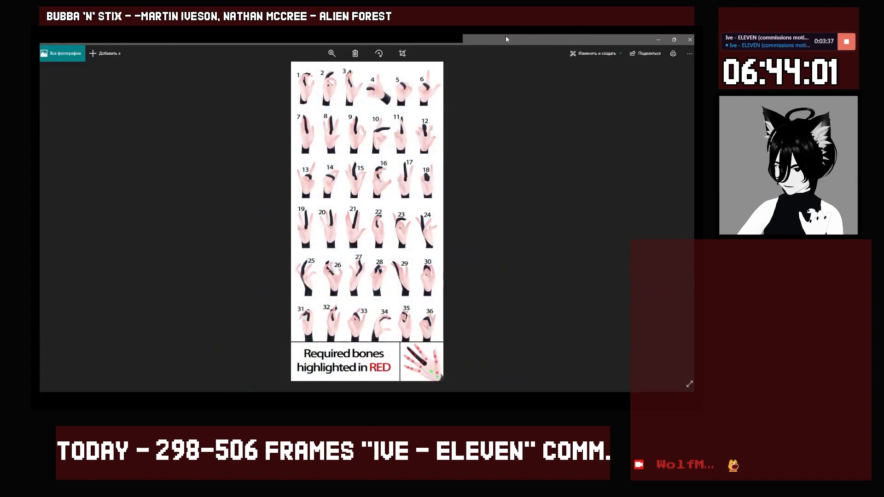
key("alt+Tab")
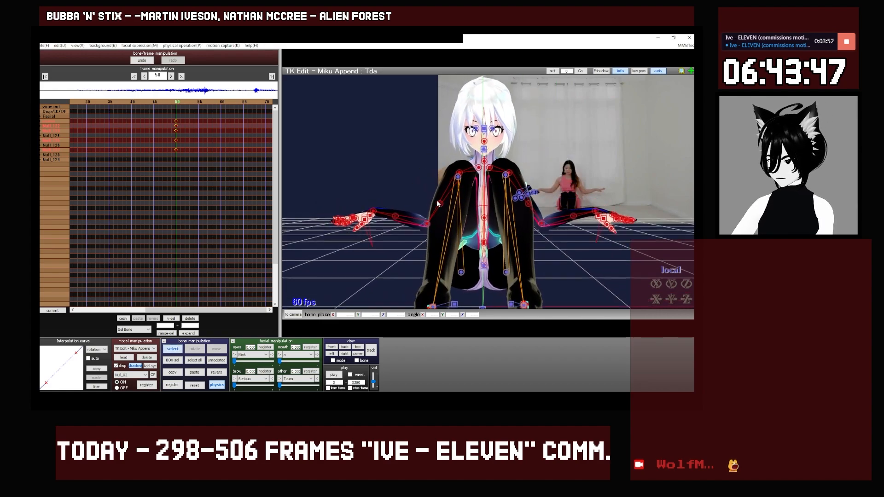
Rotate the Null_73 left wrist bone slightly to refine the angle of the left hand.
key("c")
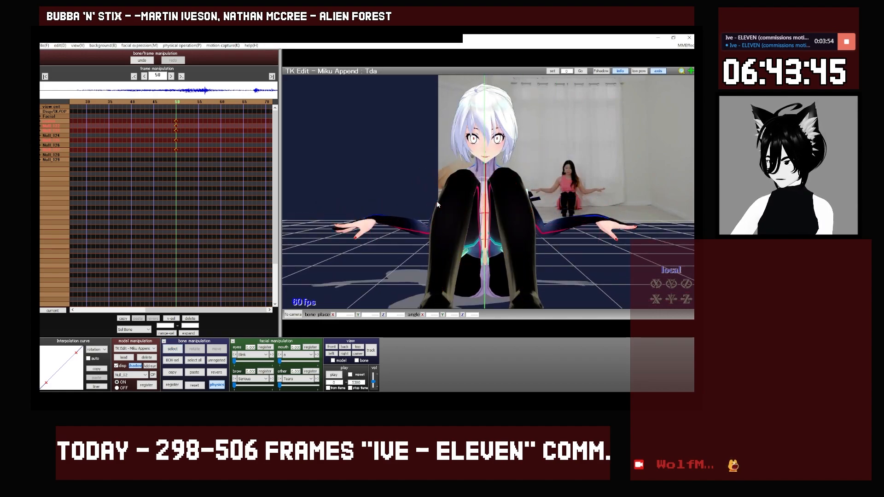
key("c")
middle_click_drag(563, 228, 541, 228)
scroll(542, 228, "up", 4)
key("c")
key("c")
left_click(558, 228)
key("x")
left_click_drag(570, 227, 572, 231)
middle_click_drag(488, 248, 559, 251)
Rotate the Null_39 right wrist bone and register the changed hand bones at frame 50.
key("c")
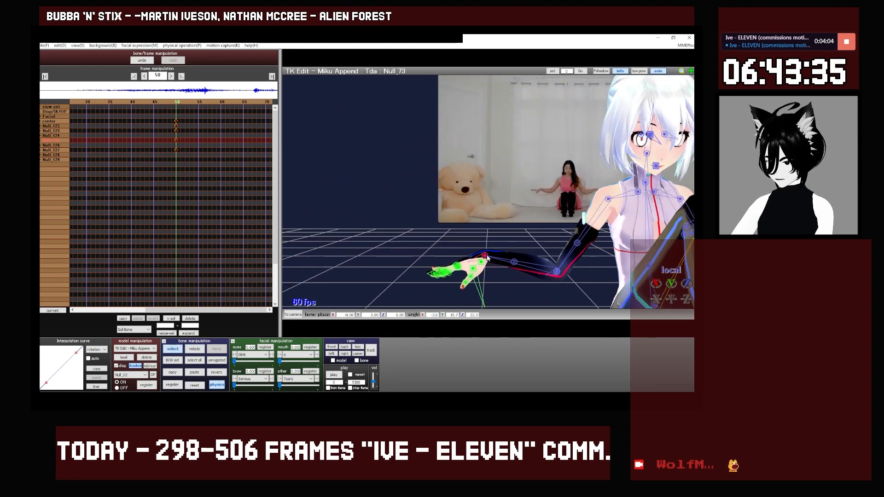
left_click(485, 256)
key("x")
key("2")
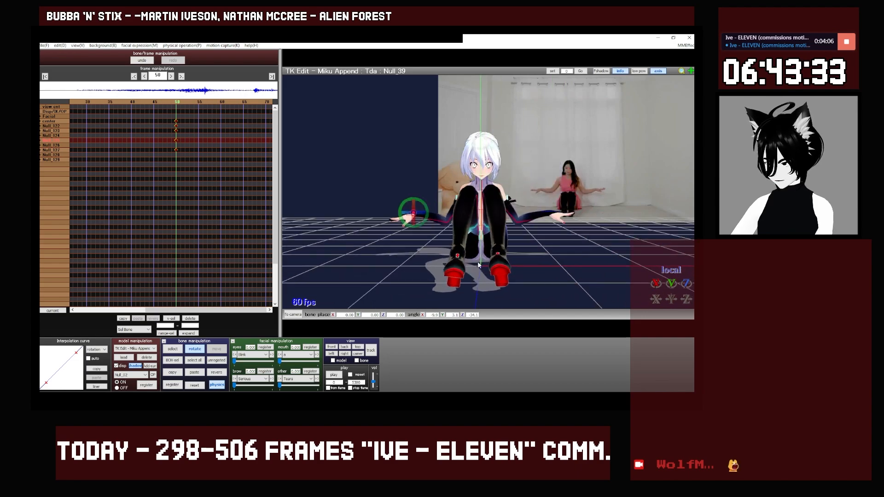
key("c")
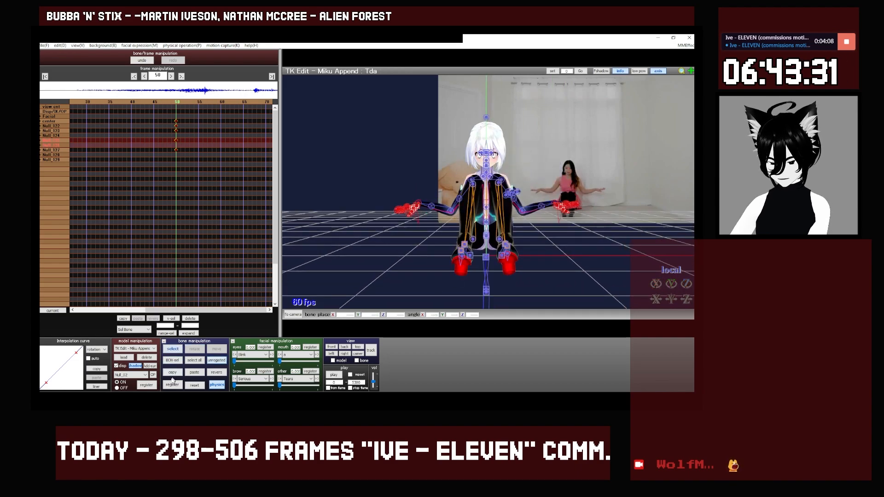
Scrub ahead through the reference dance past frame 224 to study the upcoming moves, and return to frame 50.
key("Right")
middle_click_drag(539, 230, 476, 251)
key("Right")
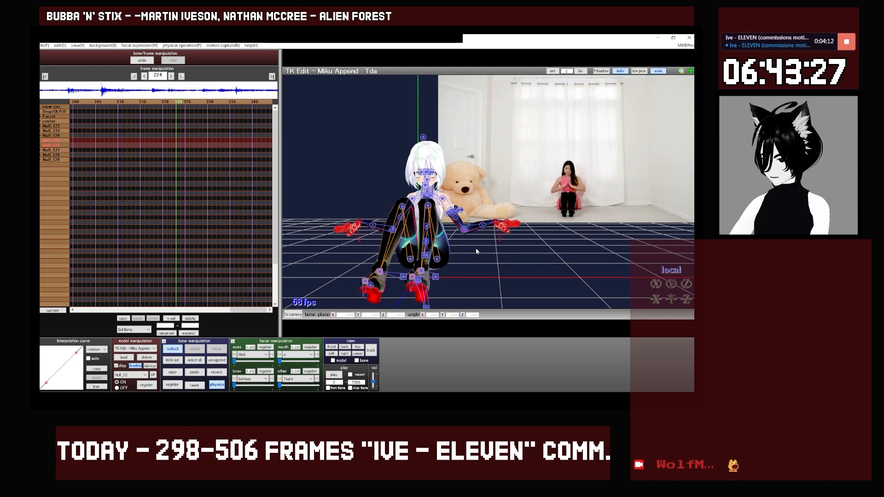
key("Left")
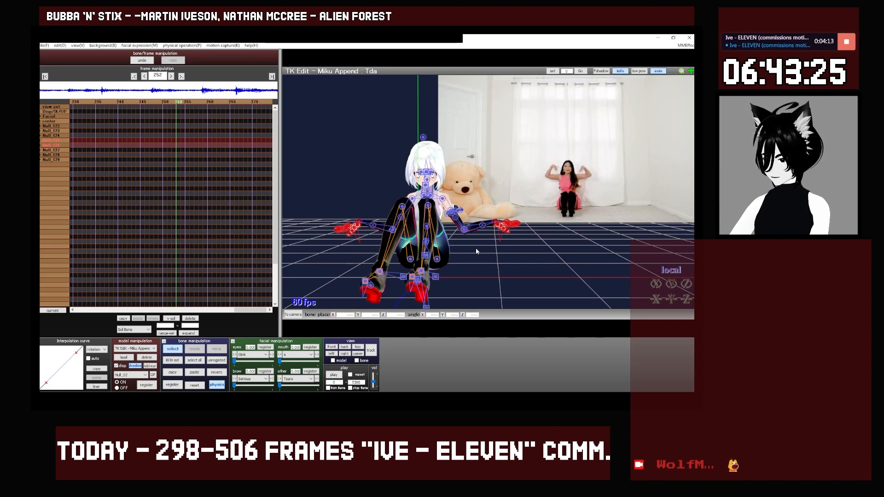
key("Left")
key("Left")
key("Left")
key("Left")
key("Left")
key("Left")
key("Left")
key("Left")
key("Left")
key("Left")
key("Left")
key("Left")
key("Left")
key("Left")
key("Left")
key("Left")
key("Left")
key("Left")
key("Left")
key("Left")
key("Left")
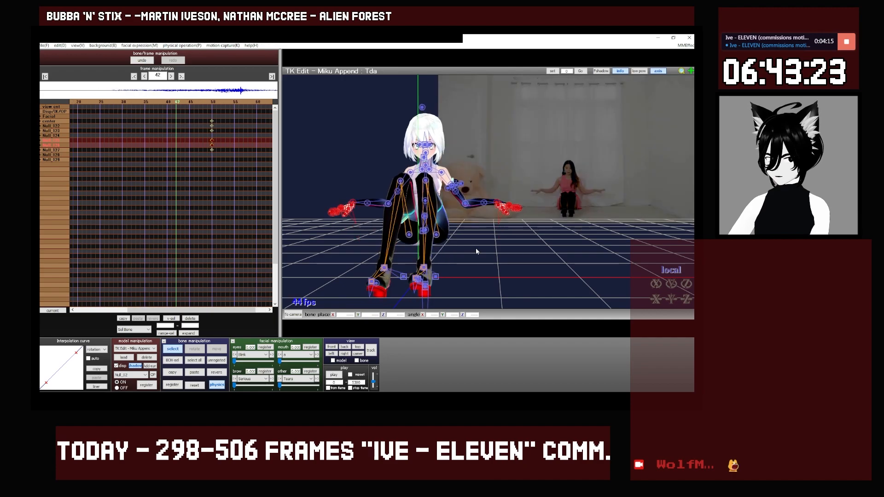
key("Right")
key("Right")
key("Right")
key("Right")
key("Right")
key("Right")
key("Right")
key("Right")
Reposition one foot's IK bone in the side view and paste its placement mirrored onto the opposite foot.
left_click(331, 354)
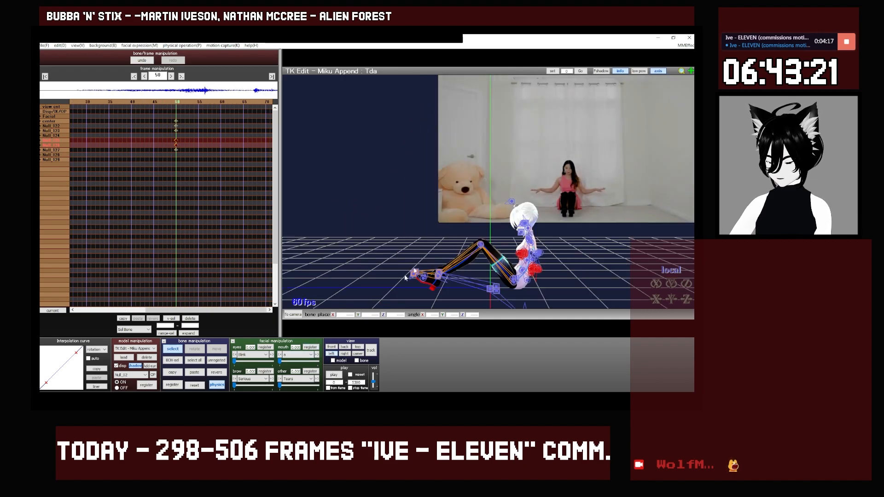
middle_click_drag(441, 279, 467, 206)
scroll(464, 219, "up", 5)
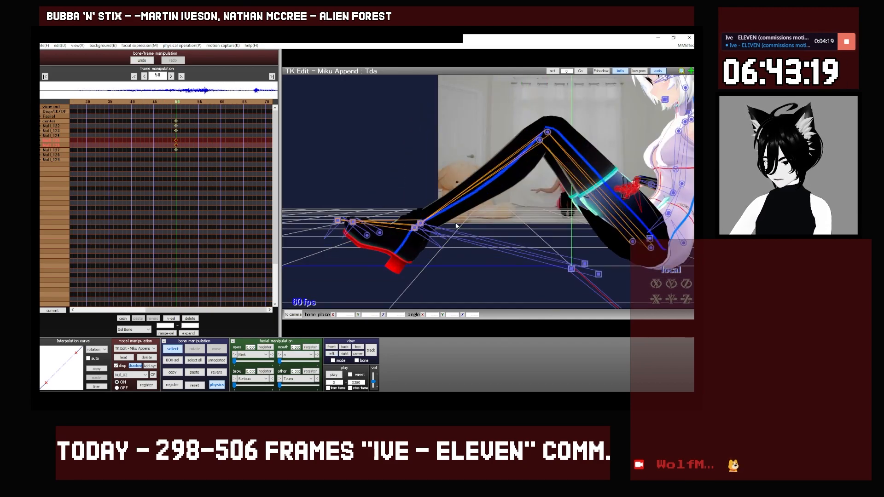
left_click(414, 228)
middle_click_drag(431, 231, 463, 220)
key("z")
left_click_drag(508, 224, 487, 223)
left_click_drag(670, 284, 550, 238)
left_click_drag(493, 223, 475, 207)
left_click(180, 372)
left_click(213, 372)
Examine the seated pose and foot placement from the front and the side.
middle_click_drag(394, 266, 413, 264)
key("c")
scroll(413, 263, "down", 3)
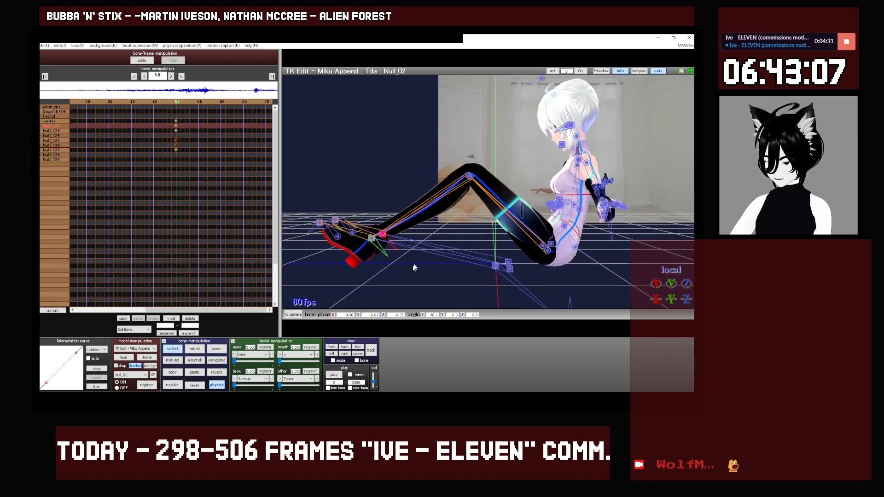
left_click(334, 347)
scroll(371, 296, "up", 4)
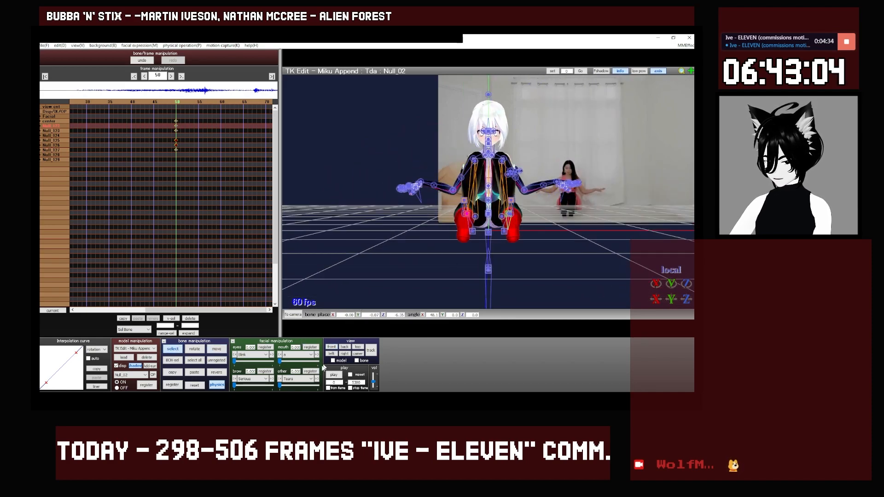
left_click(332, 353)
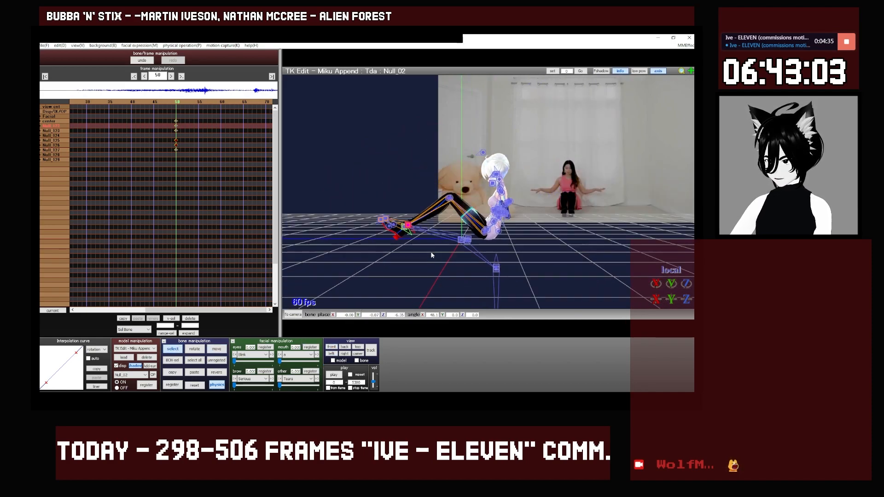
left_click(510, 225)
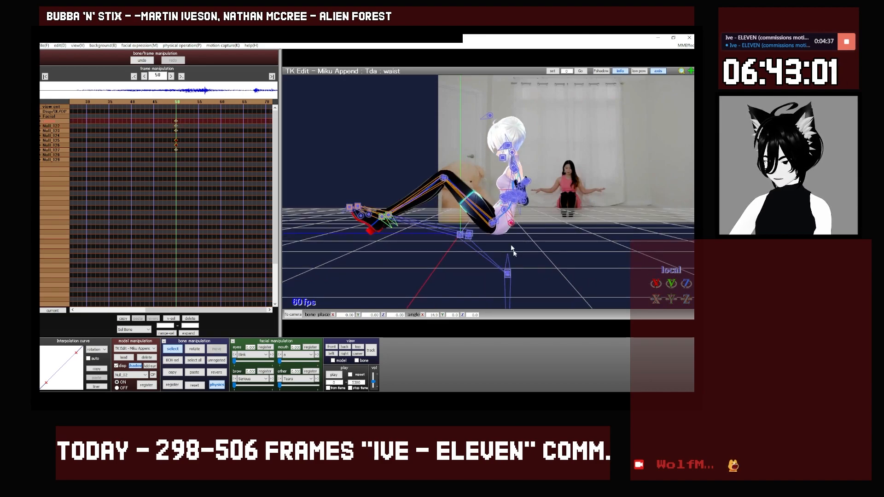
key("x")
key("c")
Set the Null_01 center bone's Y position to 0 and lower the body back to the floor with the groove bone.
left_click(506, 275)
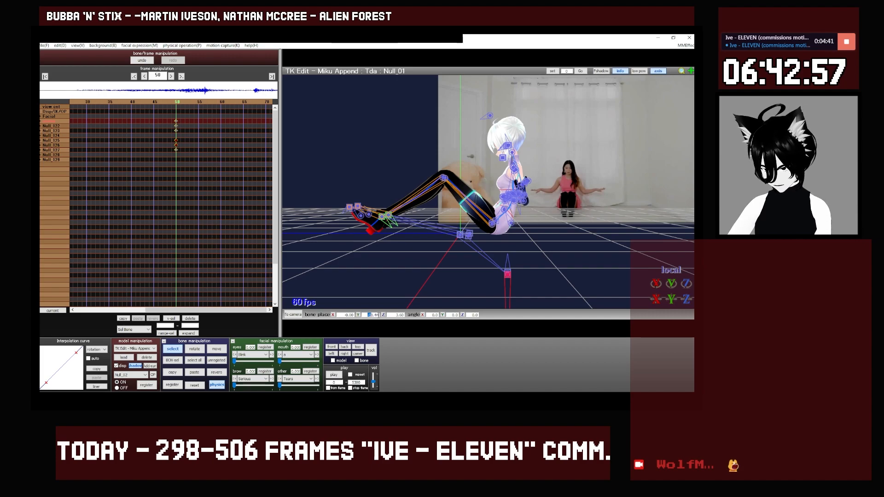
double_click(371, 315)
type("0")
key("Return")
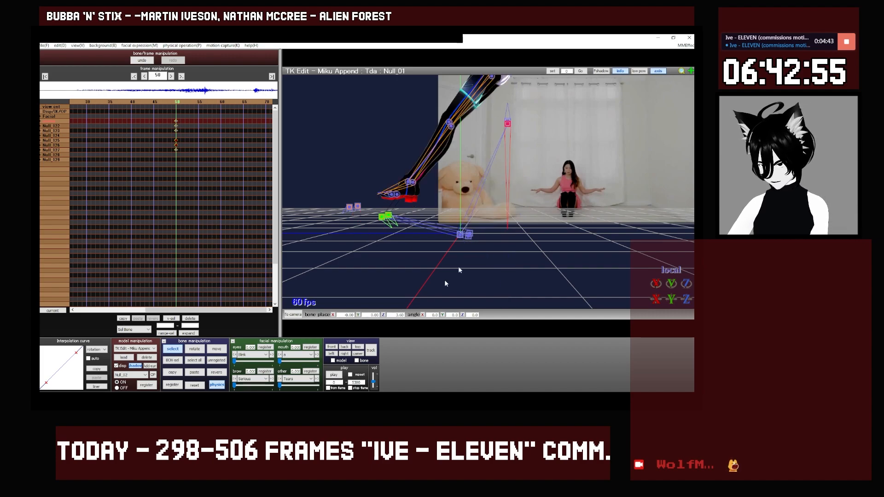
left_click(507, 122)
mouse_move(506, 123)
left_mouse_down()
mouse_move(504, 250)
mouse_move(493, 265)
mouse_move(493, 251)
left_mouse_up()
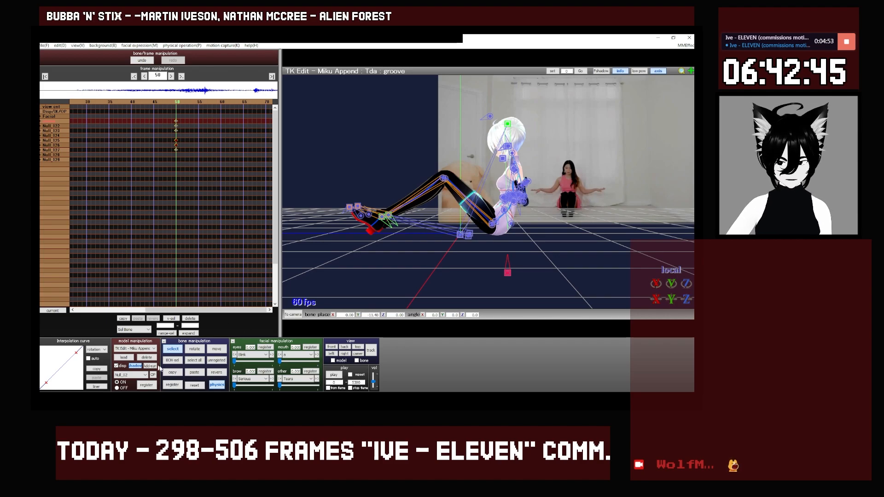
Register the changed, unregistered bones at frame 50.
left_click(216, 360)
left_click(173, 384)
middle_click_drag(402, 249, 420, 256)
scroll(413, 253, "up", 2)
Move the foot IK bone Null_02 inward in the front view and paste its placement mirrored onto the opposite foot.
left_click(330, 346)
middle_click_drag(443, 220, 432, 166)
scroll(432, 166, "up", 3)
middle_click_drag(464, 221, 478, 221)
left_click(454, 237)
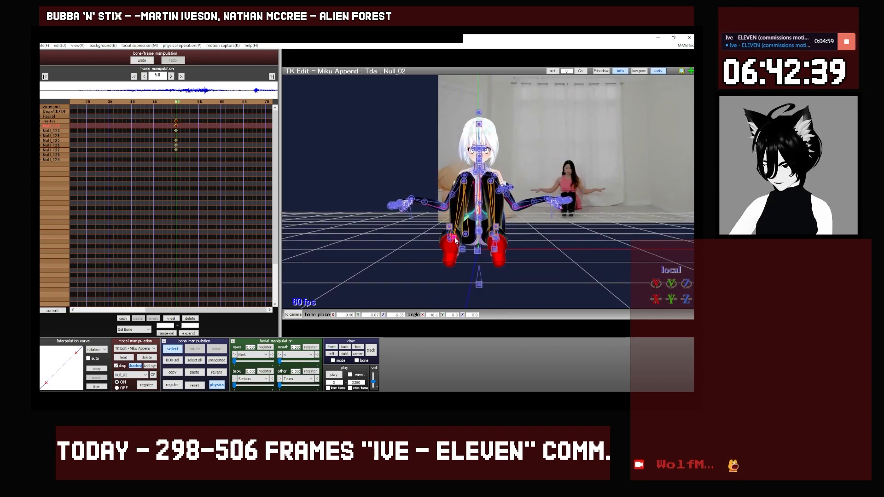
key("z")
left_click_drag(469, 238, 481, 240)
left_click(220, 372)
middle_click_drag(465, 290, 471, 292)
key("c")
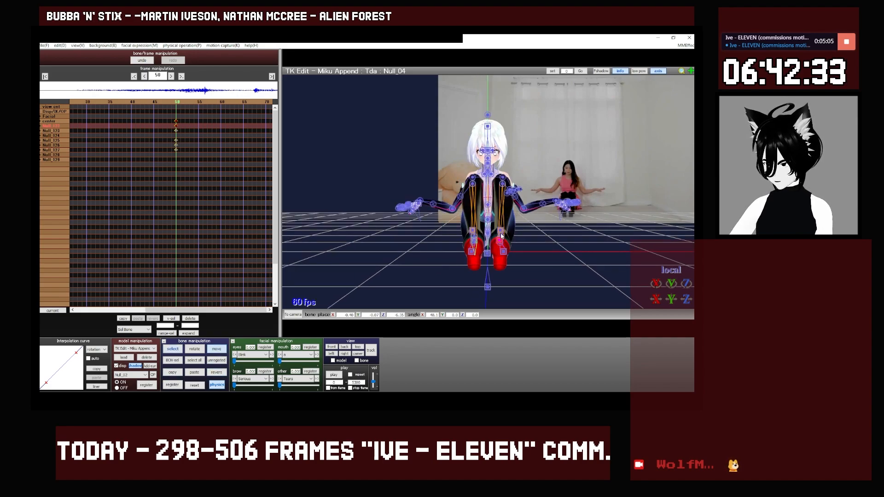
Rotate the ankle bone Null_106 slightly and paste its rotation mirrored onto the opposite ankle.
left_click(473, 232)
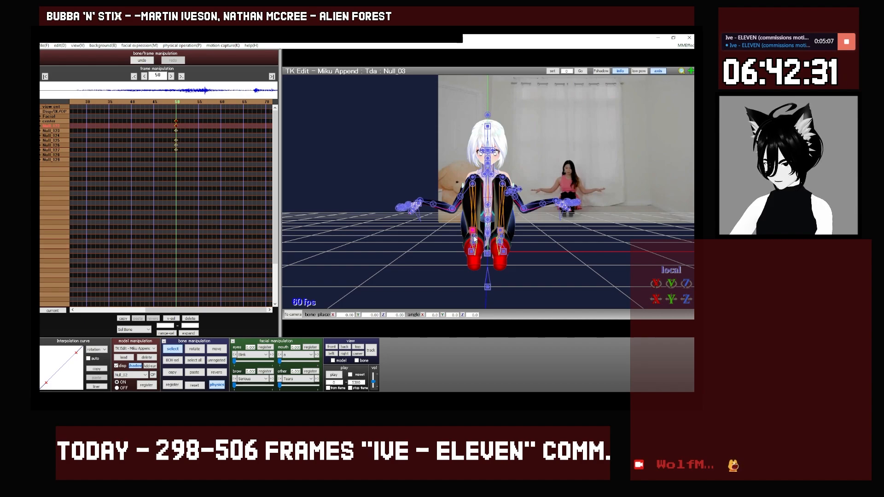
left_click(474, 236)
key("x")
left_click_drag(481, 235, 484, 238)
left_click(172, 371)
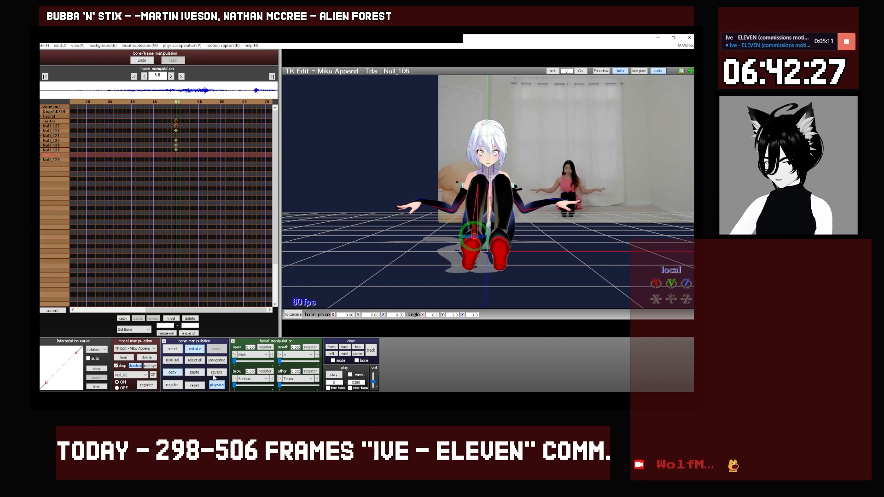
left_click(214, 374)
key("c")
key("c")
Move the foot IK bone Null_02 forward, away from the body, in the side view.
left_click(344, 353)
middle_click_drag(447, 283, 415, 224)
scroll(474, 249, "up", 4)
key("c")
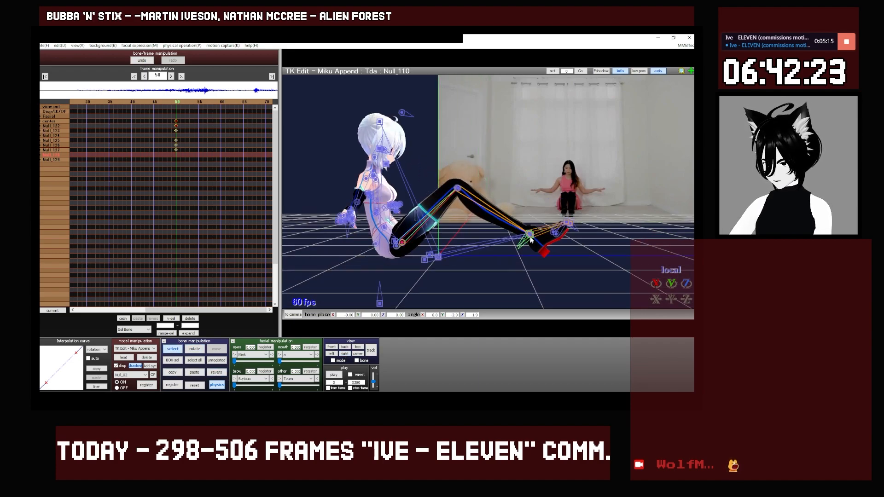
left_click(530, 237)
key("z")
left_click_drag(544, 240, 571, 242)
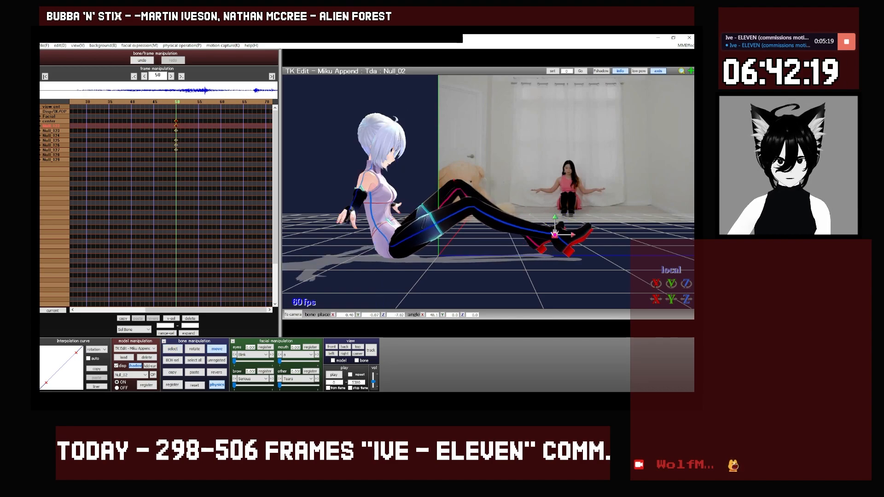
Tilt the foot IK bone Null_02 about its local X axis, adjust its height, and paste it mirrored onto the other foot.
middle_click_drag(555, 232, 548, 225)
left_click_drag(655, 283, 655, 292)
left_click_drag(548, 209, 547, 216)
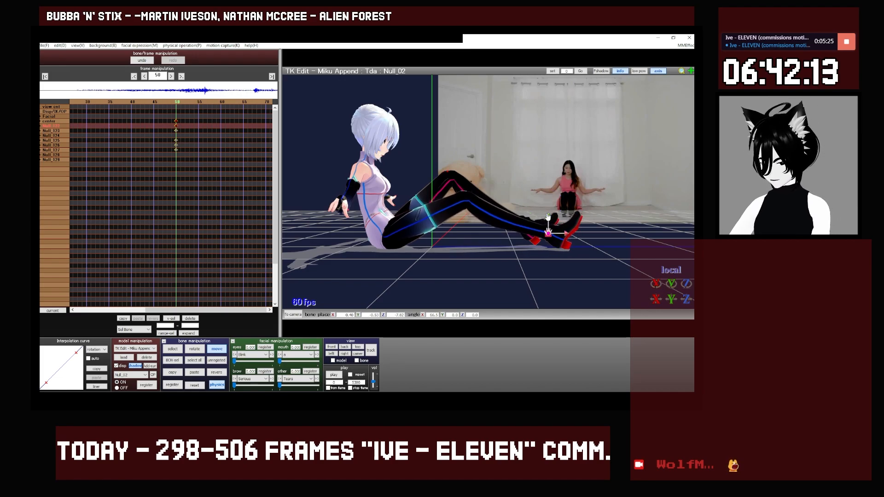
key("c")
left_click(176, 371)
left_click(220, 375)
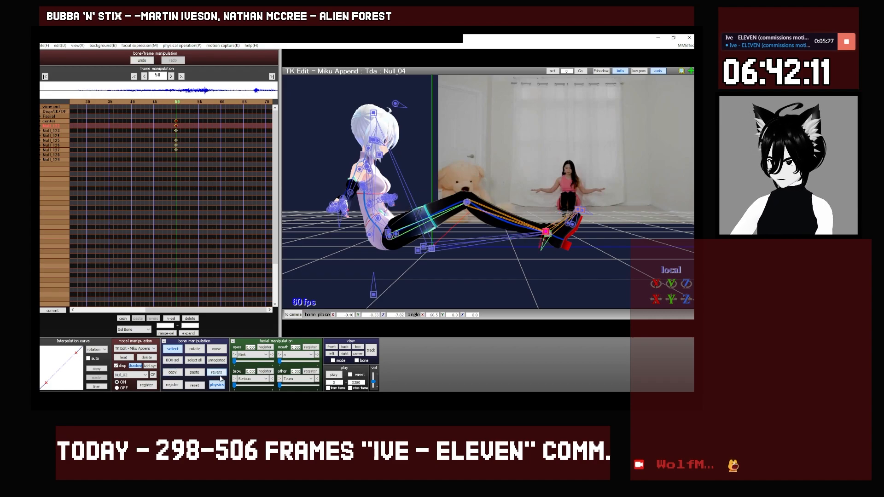
Check the feet from the front and up close, and register the changed foot bones at frame 50.
left_click(334, 348)
middle_click_drag(368, 276, 368, 251)
scroll(368, 251, "up", 6)
scroll(291, 259, "down", 4)
middle_click_drag(285, 276, 291, 259)
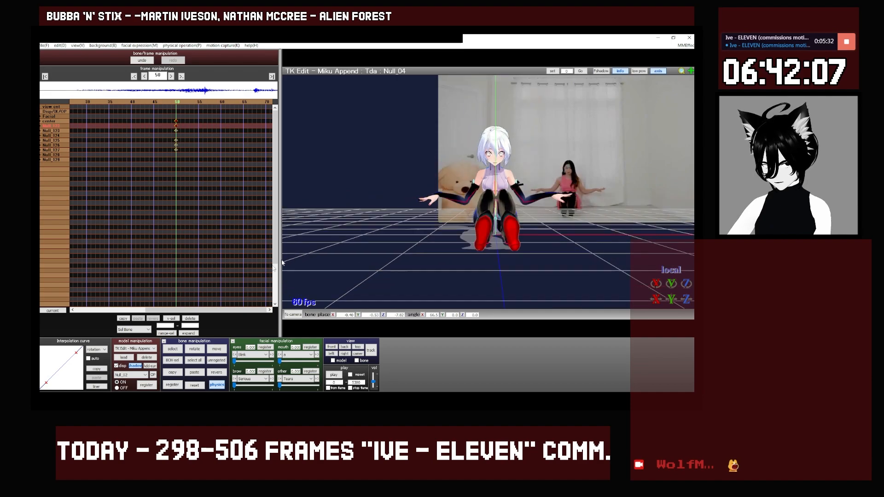
scroll(374, 252, "up", 4)
right_click_drag(473, 255, 383, 194)
left_click(380, 193)
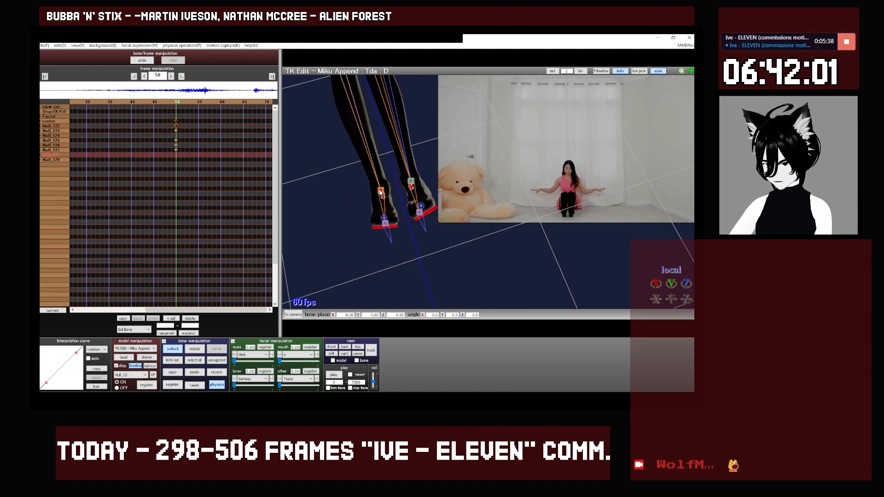
left_click(380, 192)
left_click(211, 358)
left_click(166, 384)
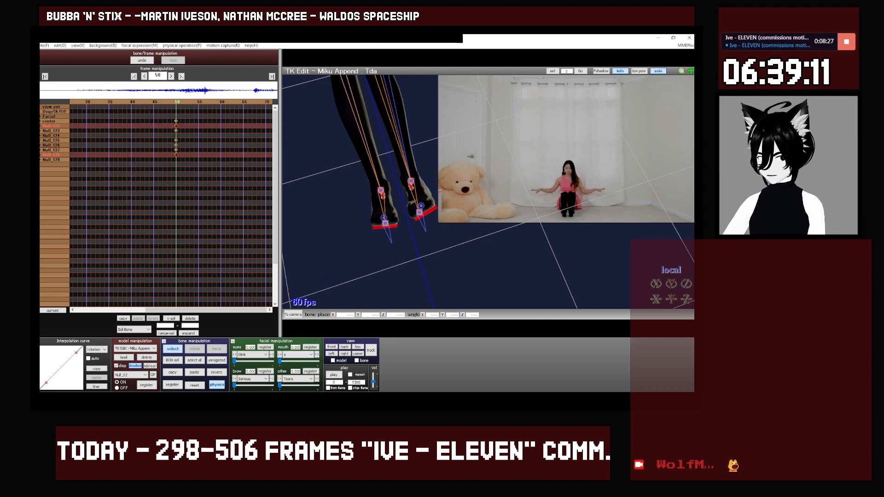
Register any remaining unregistered bones at frame 50 and copy all of that frame's keyframes to frame 0.
left_click(335, 348)
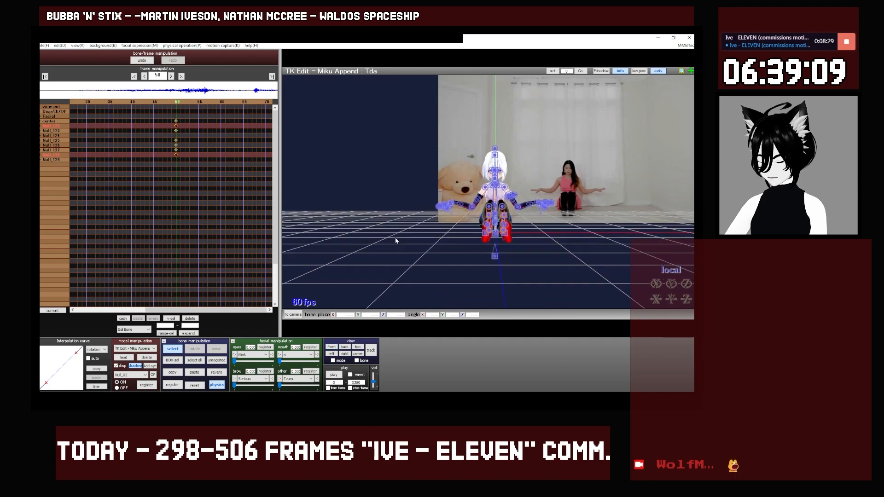
scroll(441, 261, "up", 3)
middle_click_drag(441, 260, 435, 277)
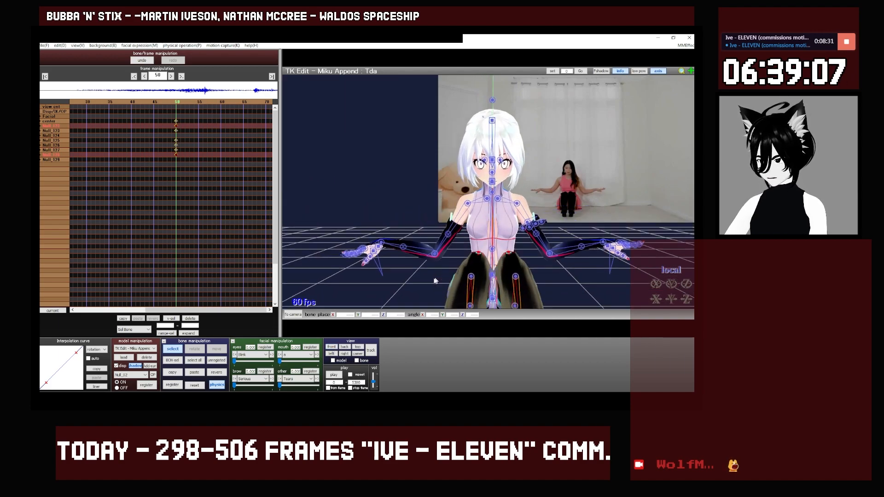
left_click(213, 362)
left_click(174, 384)
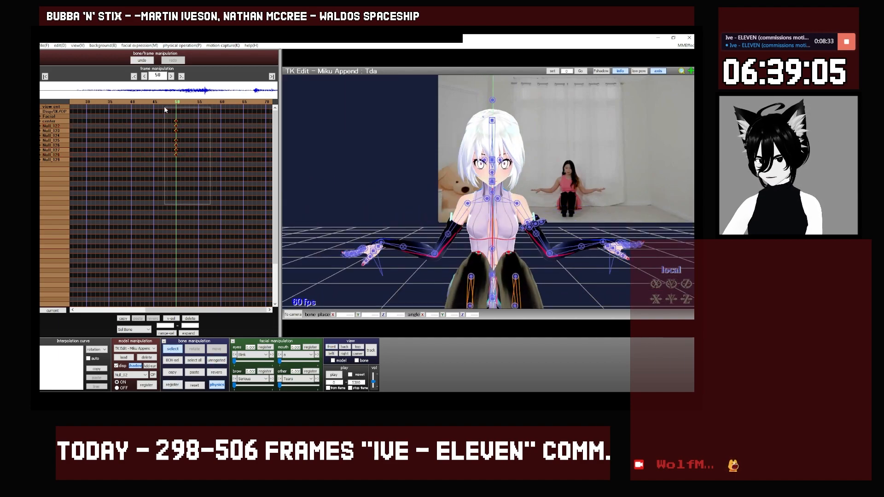
left_click(123, 318)
double_click(158, 75)
type("0")
key("Return")
left_click(137, 318)
Scrub back and forth between frames 1 and 51 to examine the reference video's fade-in, and stop at frame 33.
key("Right")
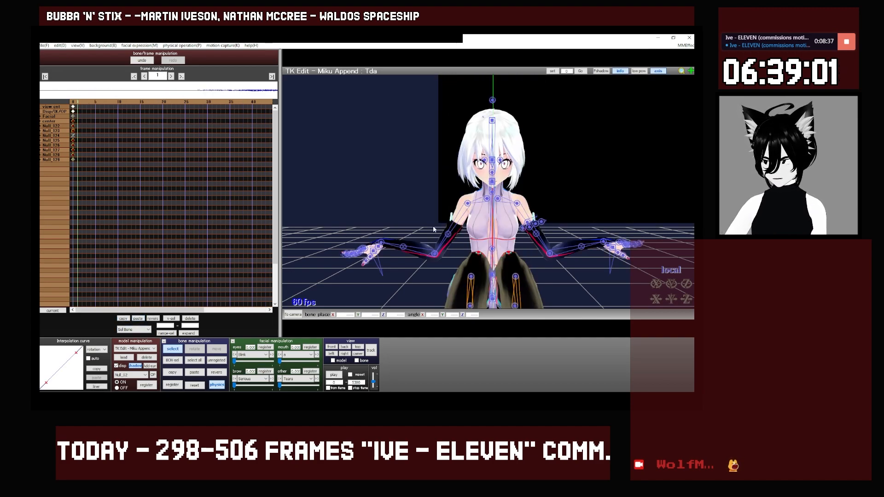
key("Right")
key("Right")
key("Right")
key("Right")
key("Right")
key("Right")
key("Right")
key("Right")
key("Right")
key("Right")
key("Right")
key("Right")
key("Right")
key("Right")
key("Right")
key("Right")
key("Right")
key("Right")
key("Right")
key("Right")
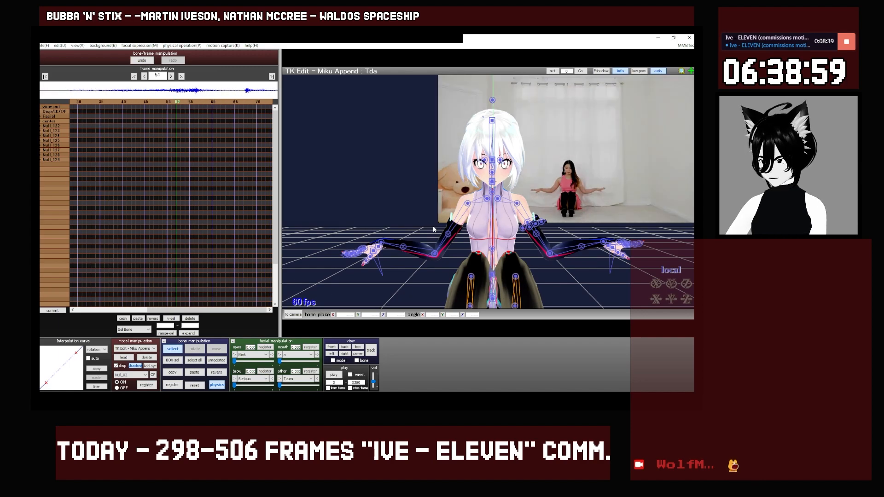
key("Left")
key("Left")
key("Left")
key("Left")
key("Left")
key("Left")
key("Left")
key("Left")
key("Left")
key("Left")
key("Left")
key("Left")
key("Left")
key("Left")
key("Left")
key("Left")
key("Left")
key("Left")
key("Left")
key("Left")
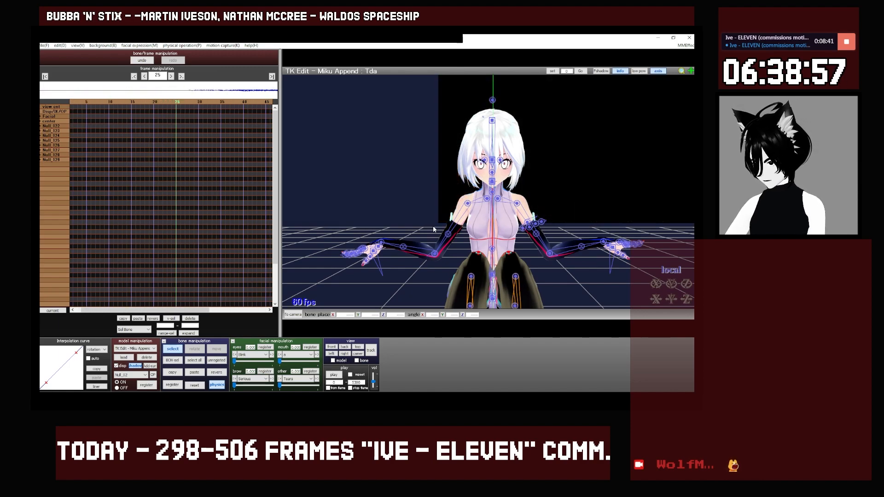
key("Right")
key("Right")
key("Right")
key("Right")
key("Right")
key("Right")
key("Right")
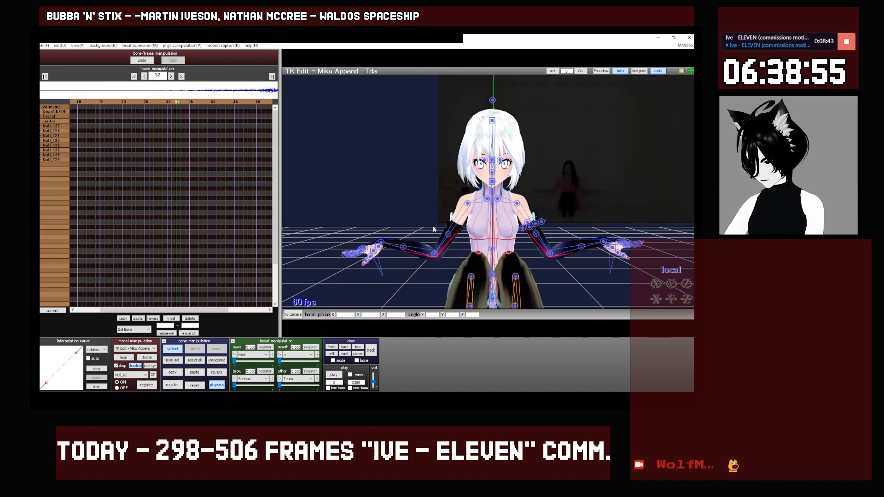
key("Right")
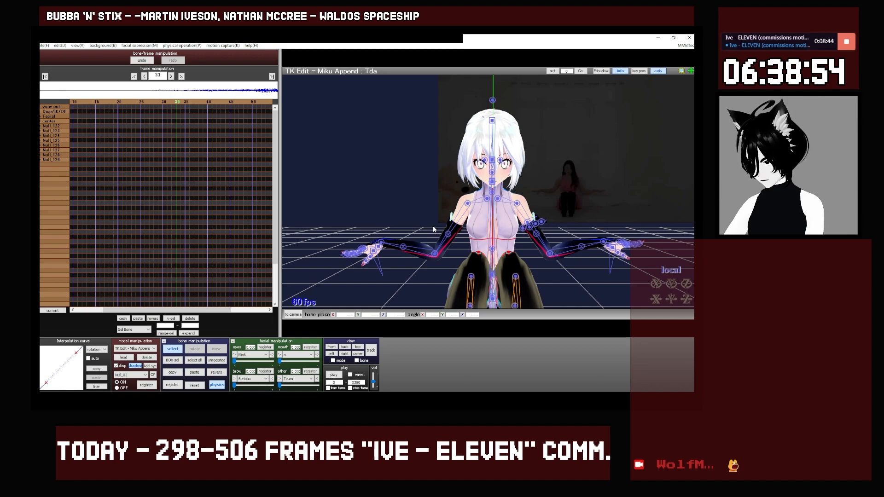
Rotate the right arm bone Null_29 slightly downward and adjust the arm twist_R bone at frame 33.
left_click(471, 205)
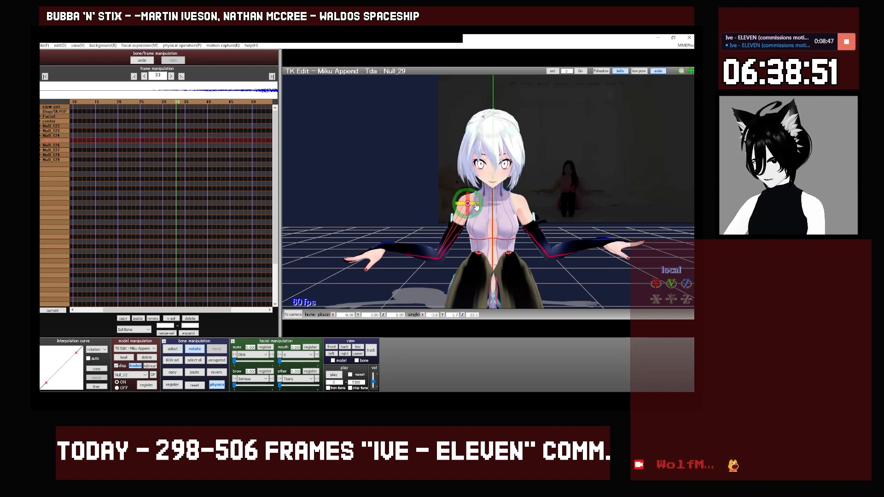
left_click_drag(476, 206, 472, 211)
key("c")
left_click(449, 235)
key("x")
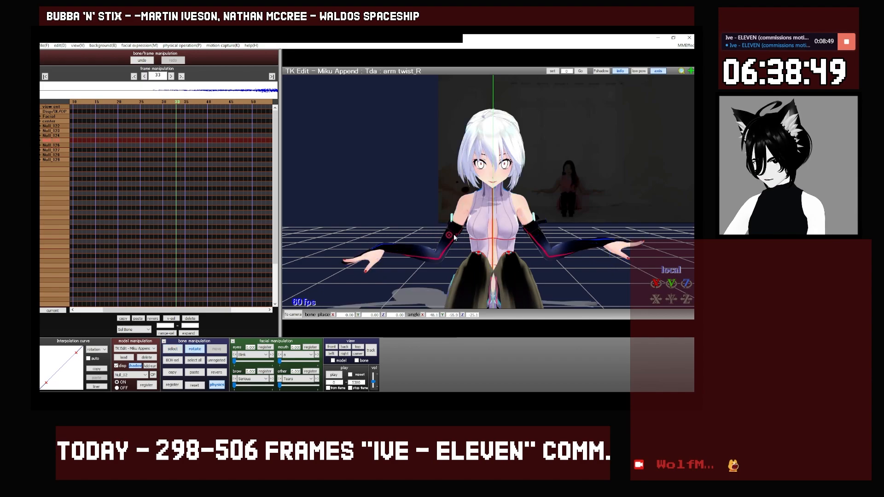
key("c")
Rotate the left shoulder bone Null_61, the left arm bone and the arm twist_L bone to match the right side.
left_click(510, 200)
key("x")
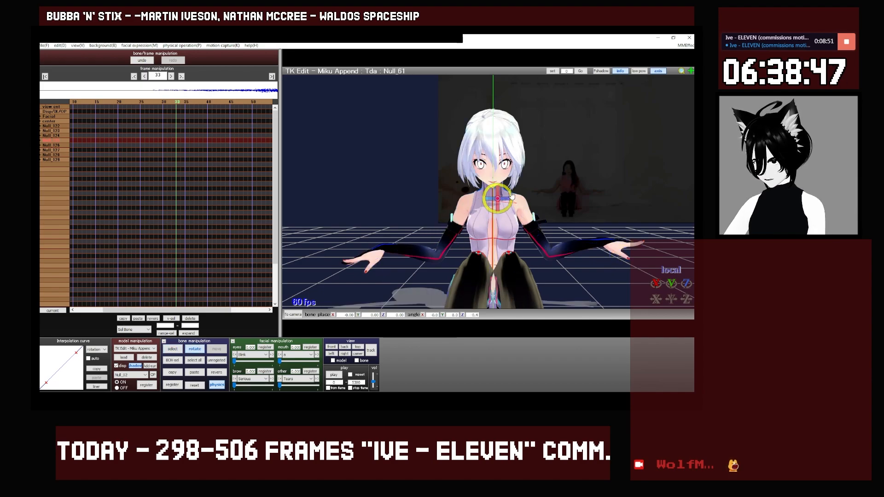
key("c")
left_click(517, 203)
key("x")
left_click_drag(518, 205, 530, 242)
key("c")
left_click(534, 235)
key("x")
key("c")
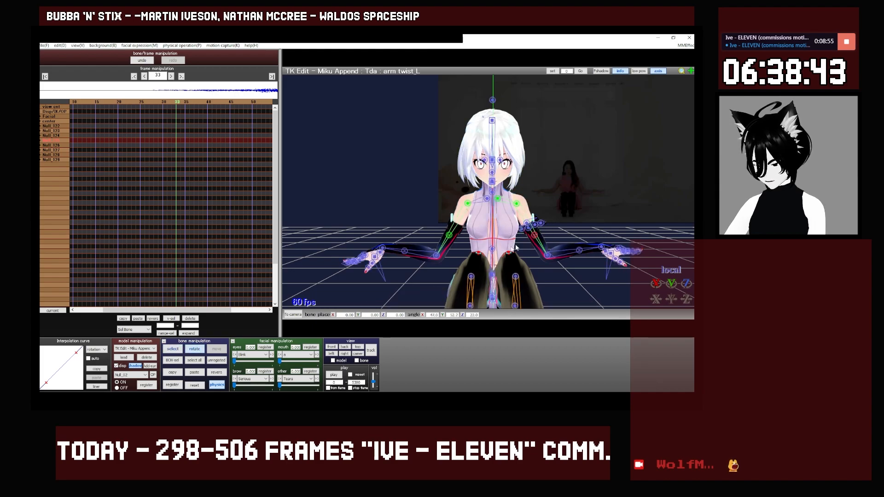
Try rotating the right elbow bone Null_35 about its local Z axis, and undo the rotation.
left_click(437, 254)
key("x")
left_click_drag(689, 284, 688, 296)
key("c")
left_click(547, 256)
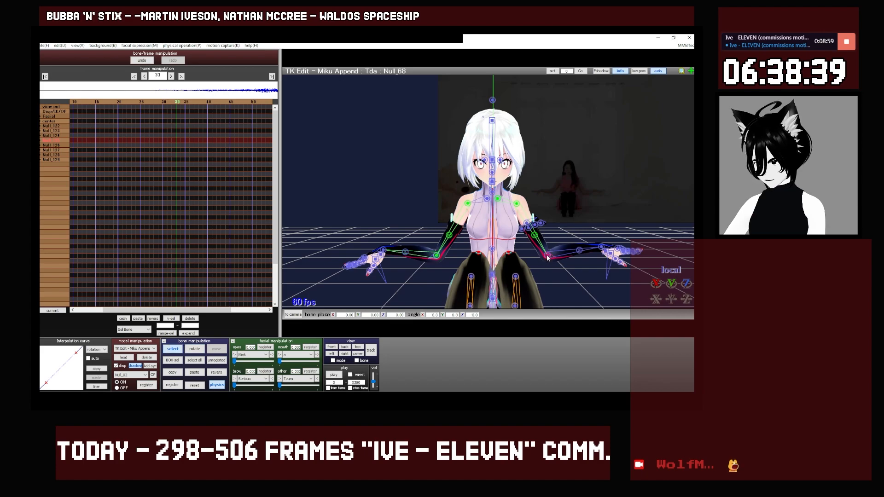
key("ctrl+z")
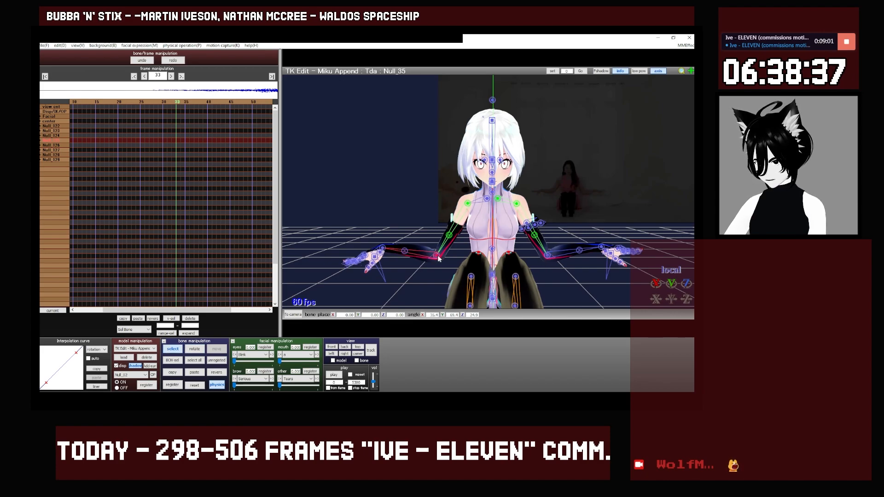
Rotate the right elbow bone Null_35 about its local Y axis and adjust the left elbow bone Null_69 to match.
key("x")
left_click_drag(671, 284, 670, 294)
key("c")
key("x")
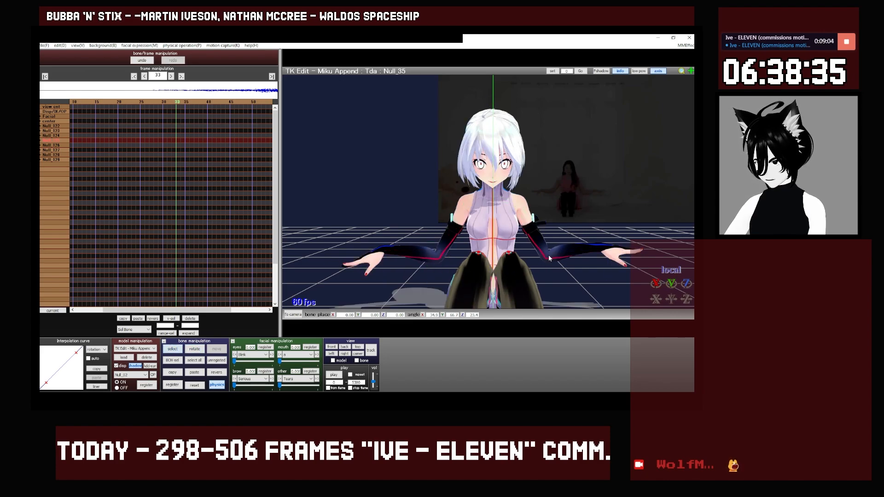
left_click(548, 256)
key("x")
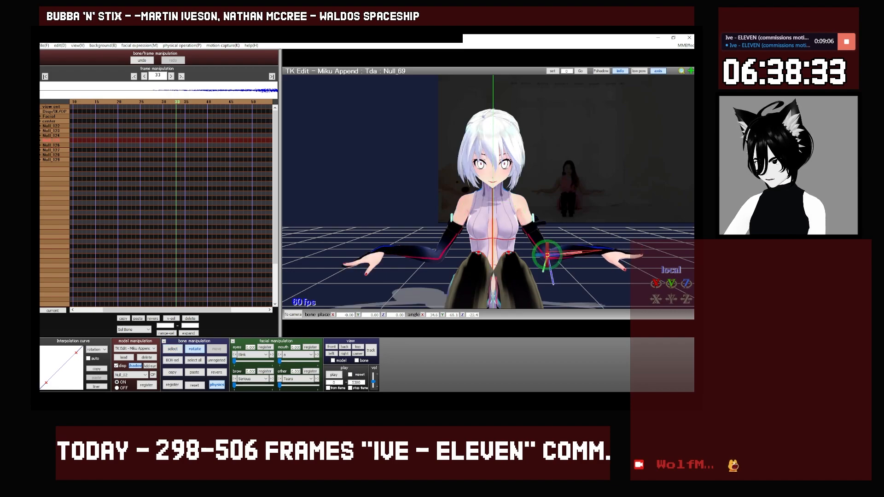
key("c")
key("x")
key("c")
Rotate the forearm twist bones and the wrist bones Null_39 and Null_73 on both arms.
left_click(601, 250)
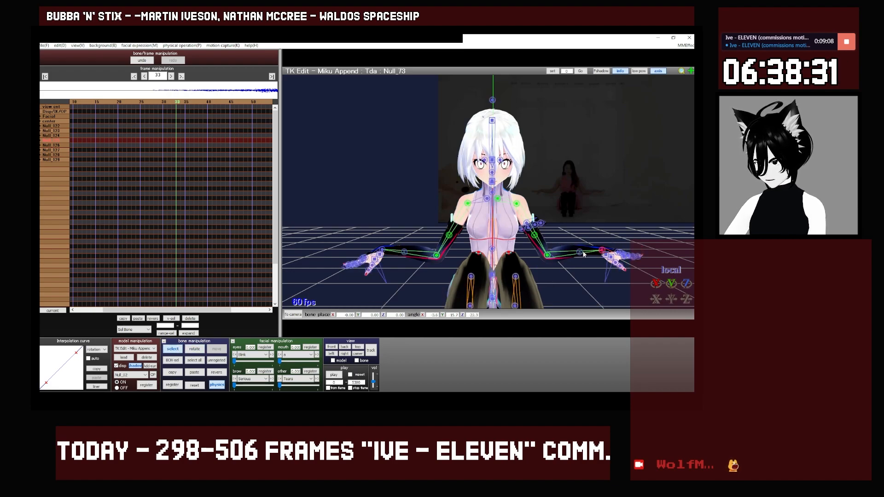
key("x")
key("c")
left_click(405, 253)
key("x")
key("c")
left_click(384, 250)
key("x")
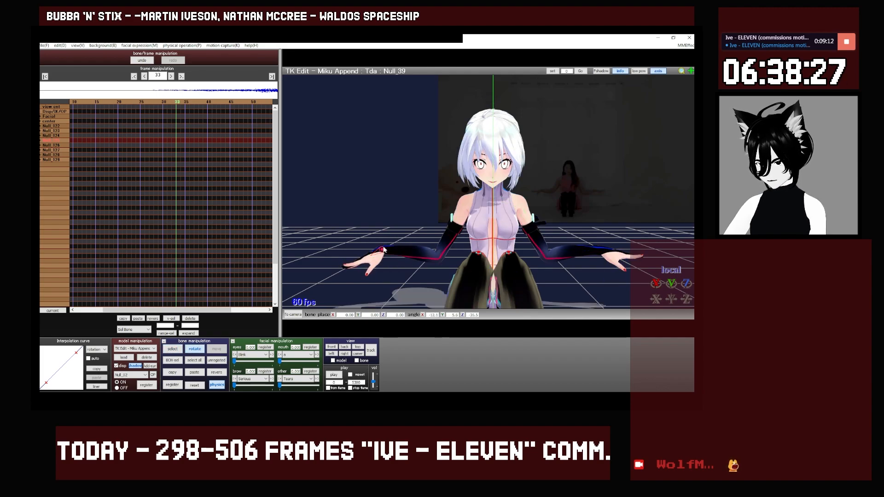
key("c")
key("x")
key("c")
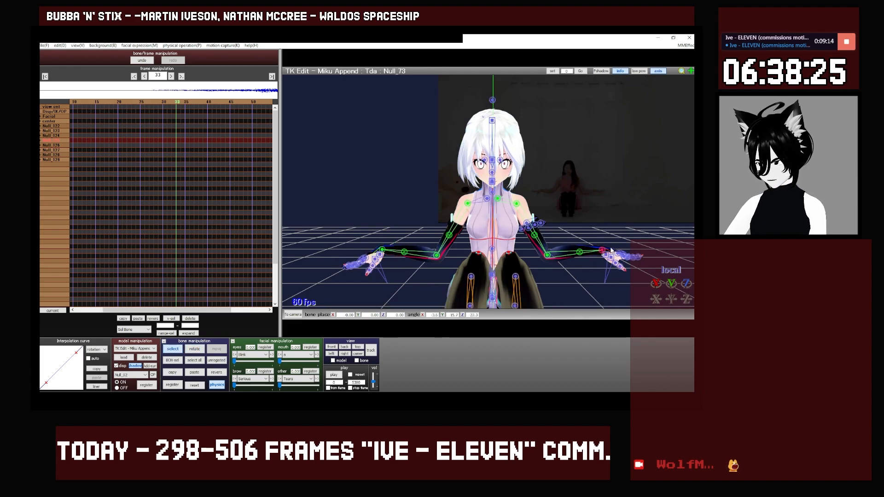
left_click(602, 250)
key("x")
key("c")
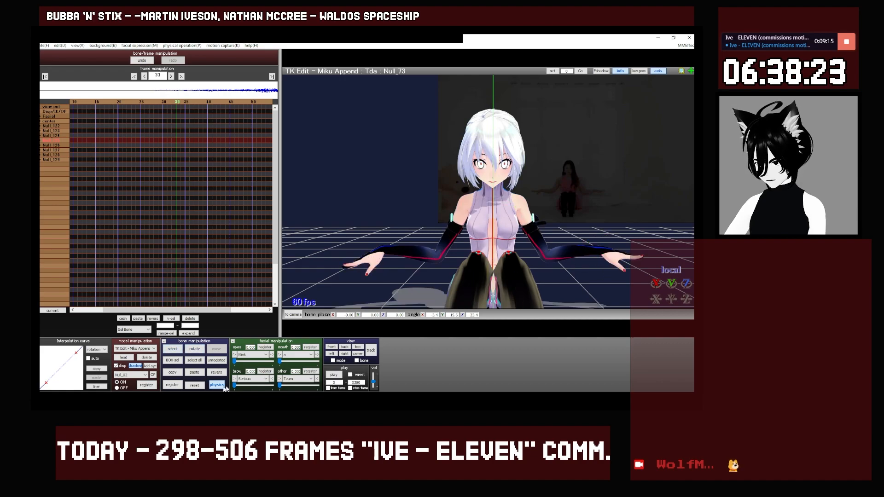
Adjust the right shoulder bone Null_27 and register the changed arm bones at frame 33.
left_click(216, 358)
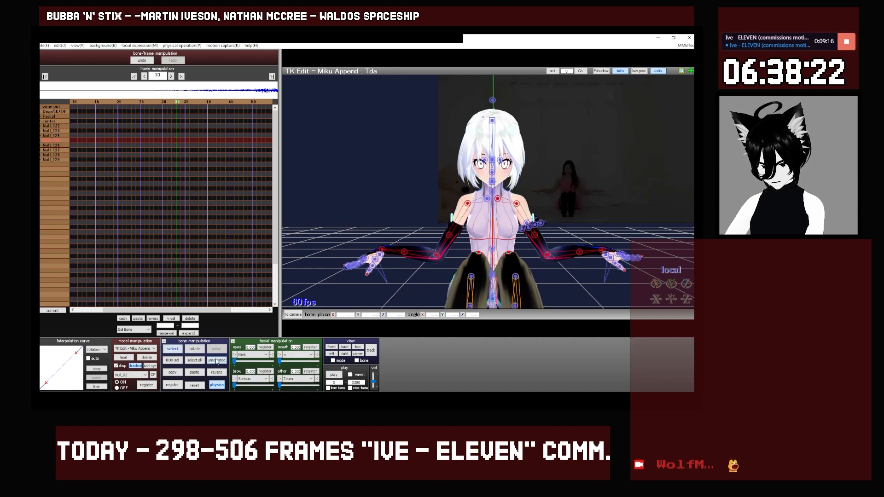
left_click(487, 199)
key("x")
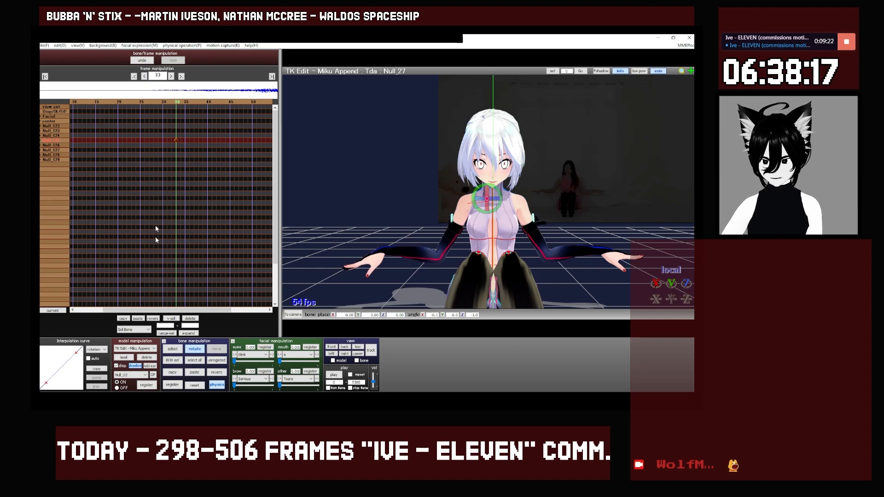
Shape the frame 33 arm keyframes' interpolation into an S-shaped ease-in and ease-out curve for all channels.
left_click(96, 349)
left_click(86, 369)
left_click_drag(77, 355, 69, 353)
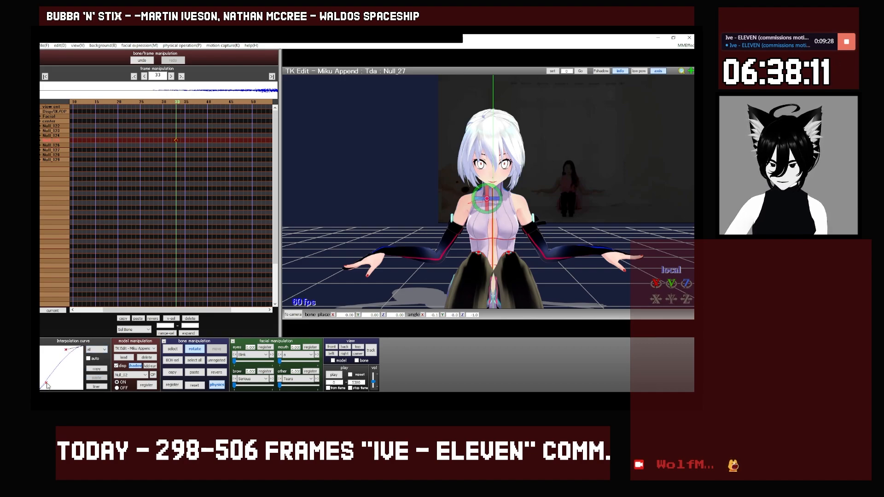
left_click_drag(46, 385, 55, 386)
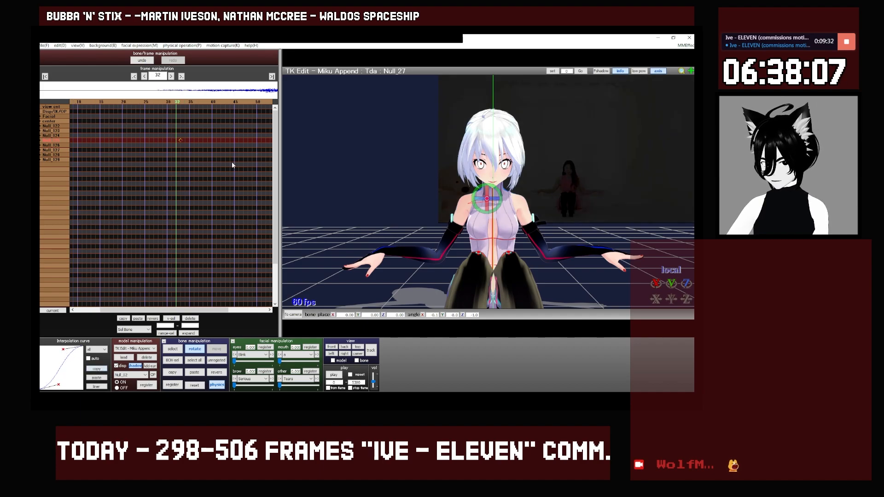
Scrub back and forth from frame 0 through the opening frames to examine the arm movement towards frame 33.
left_click(214, 361)
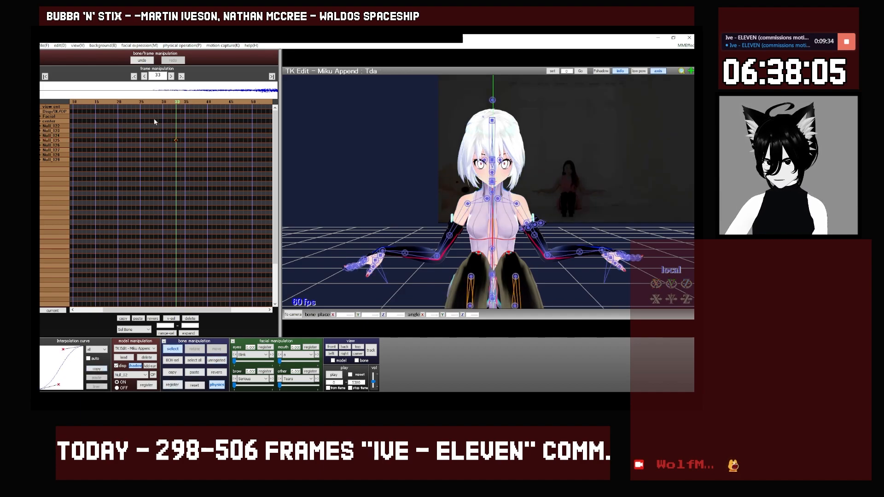
key("Home")
key("Right")
key("Right")
key("Right")
key("Right")
key("Right")
key("Right")
key("Right")
key("Right")
key("Right")
key("Right")
key("Right")
key("Right")
key("Right")
key("Right")
key("Right")
key("Right")
key("Right")
key("Right")
key("Right")
key("Right")
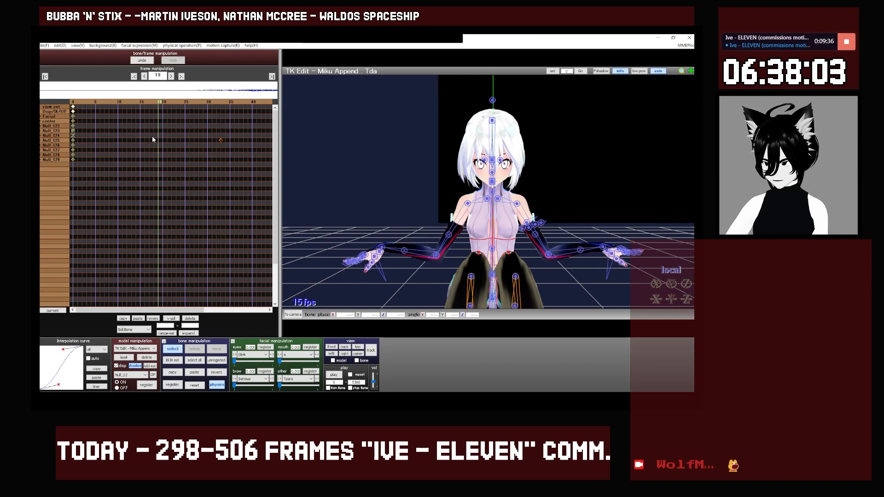
key("Left")
key("Left")
key("Left")
key("Left")
key("Left")
key("Left")
key("Left")
key("Left")
key("Left")
key("Left")
key("Left")
key("Left")
key("Left")
key("Left")
key("Left")
key("Left")
key("Left")
key("Left")
key("Right")
key("Right")
key("Right")
key("Right")
key("Right")
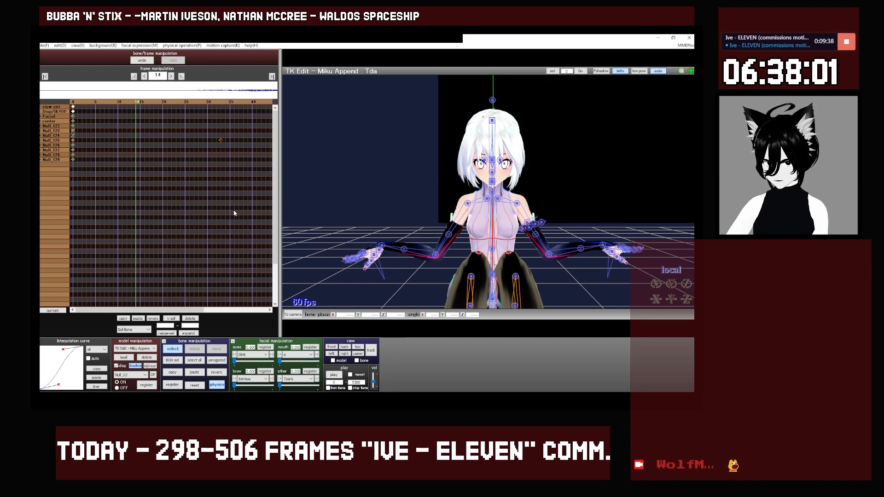
Expand the Null_125 bone group at frame 20 and select the shoulder, elbow, twist and wrist bones keyed at frame 33 on both arms.
left_click(41, 140)
key("Right")
key("Right")
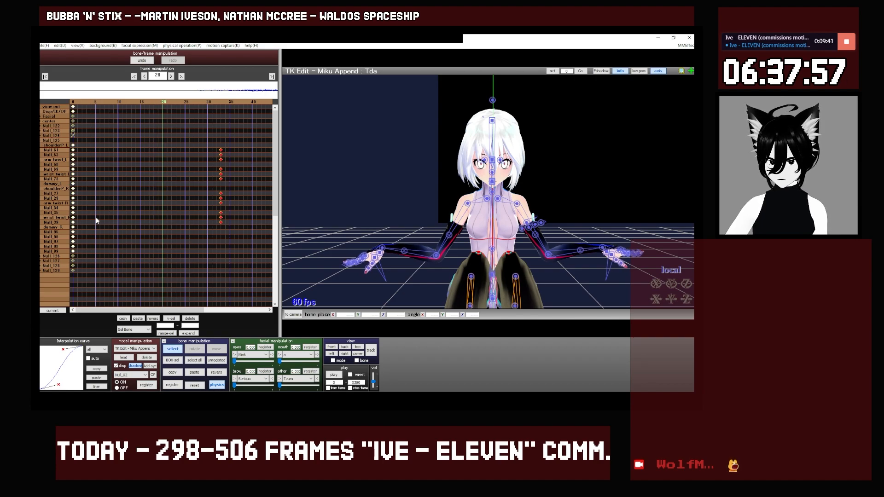
left_click(58, 218)
left_click(58, 212, "ctrl")
left_click(59, 203, "ctrl")
left_click(59, 198, "ctrl")
left_click(59, 194, "ctrl")
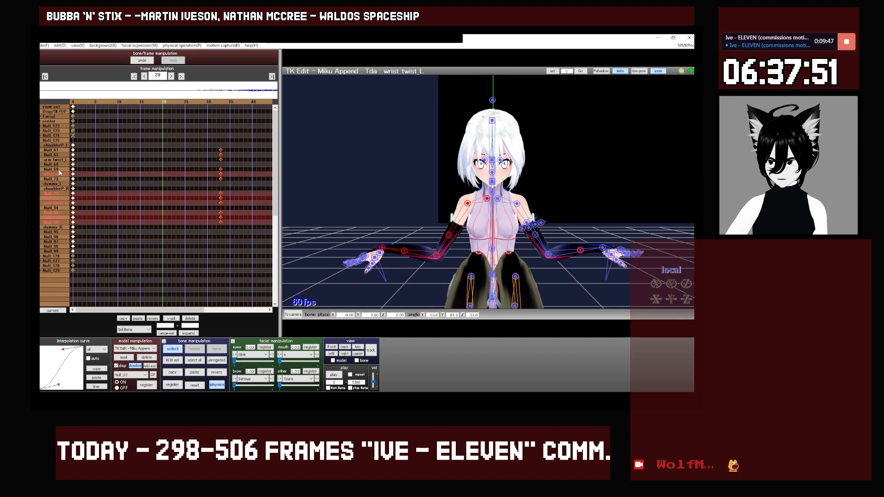
left_click(58, 179, "ctrl")
left_click(58, 174, "ctrl")
left_click(58, 169, "ctrl")
left_click(57, 160, "ctrl")
left_click(56, 155, "ctrl")
left_click(55, 150, "ctrl")
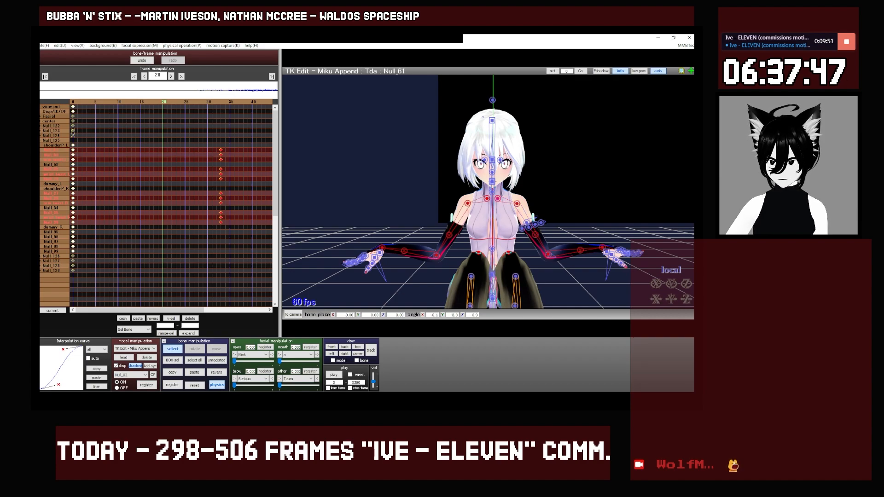
Copy the selected arm bones' frame 0 pose and register it at frame 59 with the copied S-shaped interpolation curve.
key("Left")
key("Left")
key("Left")
key("Left")
key("Left")
key("Left")
key("Left")
key("Left")
key("Left")
key("Left")
key("Left")
key("Left")
key("Left")
key("Left")
key("Left")
key("Left")
key("Left")
key("Left")
key("Left")
key("Left")
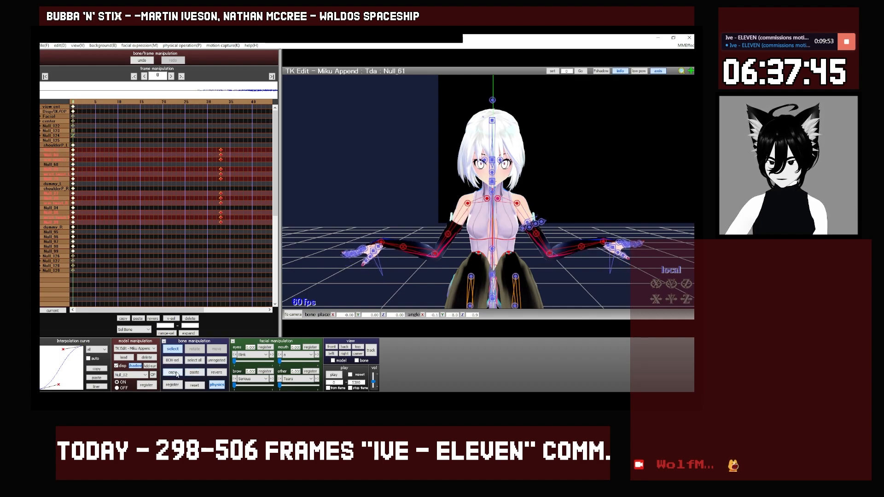
key("Right")
key("Right")
key("Right")
key("Right")
key("Right")
key("Right")
key("Right")
key("Right")
key("Right")
key("Right")
key("Right")
key("Right")
key("Right")
key("Right")
key("Right")
key("Right")
key("Right")
key("Right")
key("Right")
key("Right")
key("Right")
key("Right")
key("Right")
key("Right")
key("Right")
key("Right")
key("Right")
key("Right")
key("Right")
key("Right")
key("Right")
key("Right")
key("Right")
key("Right")
left_click(192, 374)
key("Return")
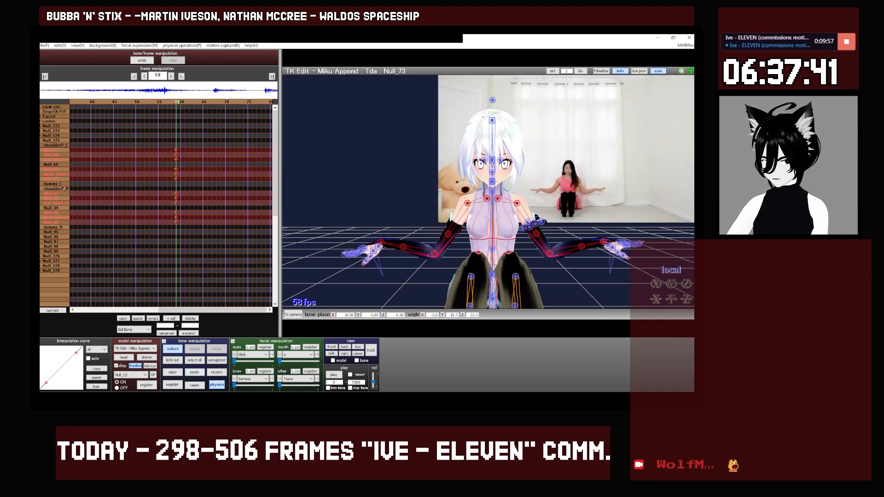
left_click(95, 381)
Copy the selected arm bones' pose at frame 20 and register it at frame 0.
key("Left")
key("Left")
key("Left")
key("Left")
key("Left")
key("Left")
key("Left")
key("Left")
key("Left")
key("Left")
key("Left")
key("Left")
key("Left")
key("Left")
key("Left")
key("Left")
key("Left")
key("Left")
key("Left")
key("Left")
key("Left")
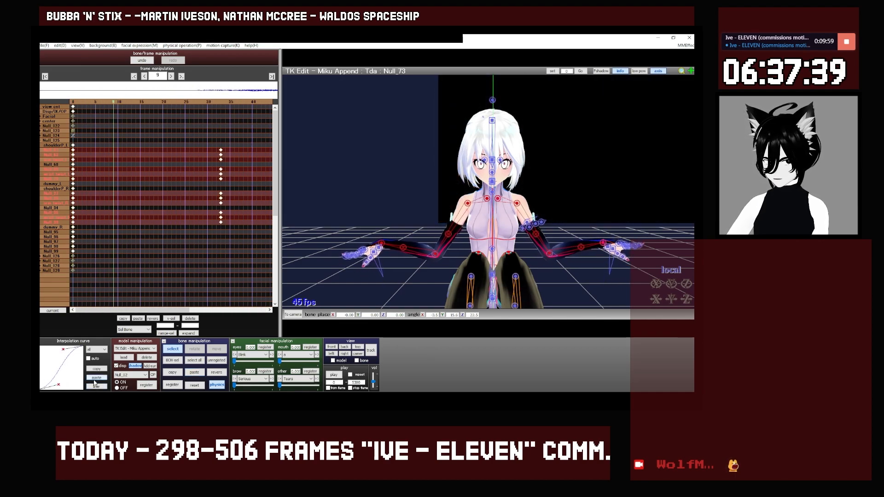
left_click(172, 373)
key("Left")
key("Left")
key("Left")
key("Left")
key("Left")
key("Left")
key("Left")
key("Left")
key("Left")
key("Left")
key("Left")
key("Left")
key("Left")
key("Left")
key("Left")
key("Left")
key("Left")
key("Left")
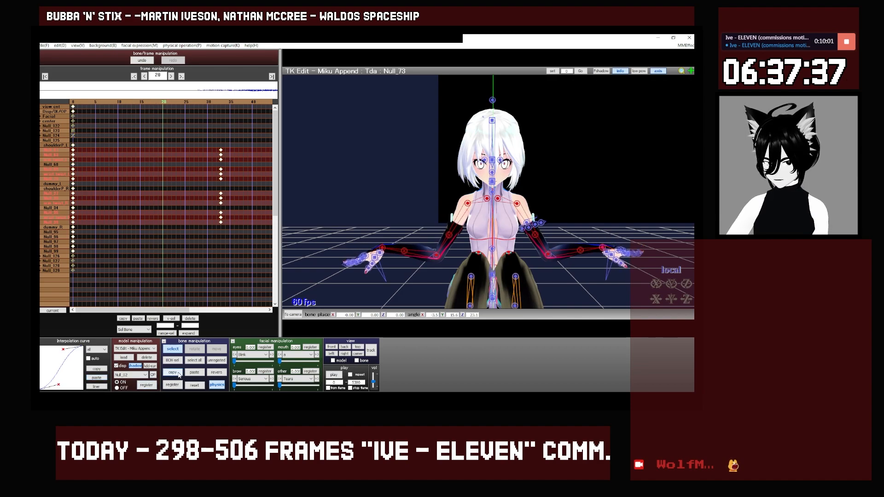
left_click(192, 374)
Step forward from frame 0 to about frame 65 and examine the arm movement against the reference dancer.
key("Right")
key("Right")
key("Right")
key("Right")
key("Right")
key("Right")
key("Right")
key("Right")
key("Right")
key("Right")
key("Right")
key("Right")
key("Right")
key("Right")
key("Right")
key("Right")
key("Right")
key("Right")
key("Right")
key("Right")
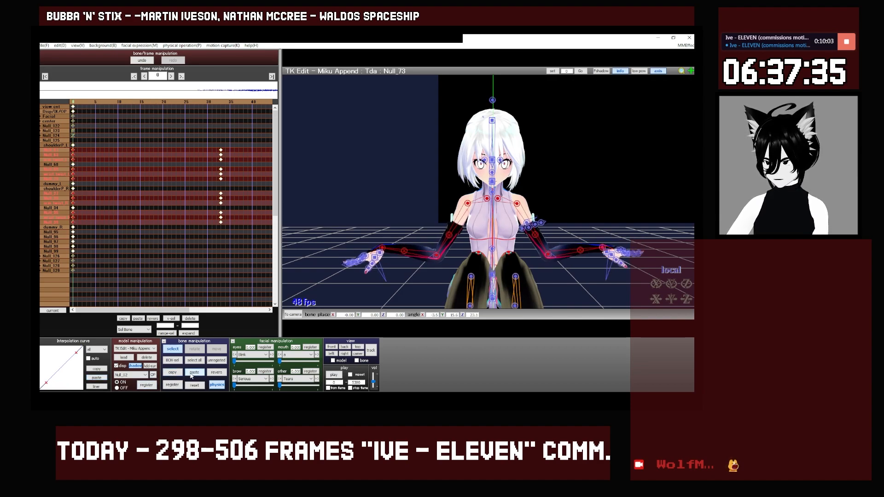
key("Right")
key("Right")
key("Right")
key("Right")
key("Right")
key("Right")
key("Right")
key("Right")
key("Right")
key("Right")
key("Right")
key("Right")
key("Right")
key("Right")
key("Right")
key("Right")
key("Right")
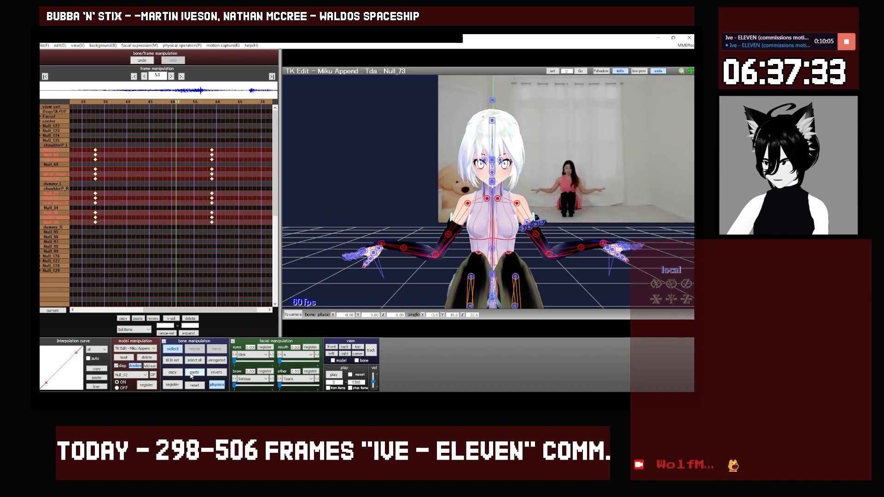
key("Left")
key("Left")
key("Left")
key("Left")
key("Left")
key("Left")
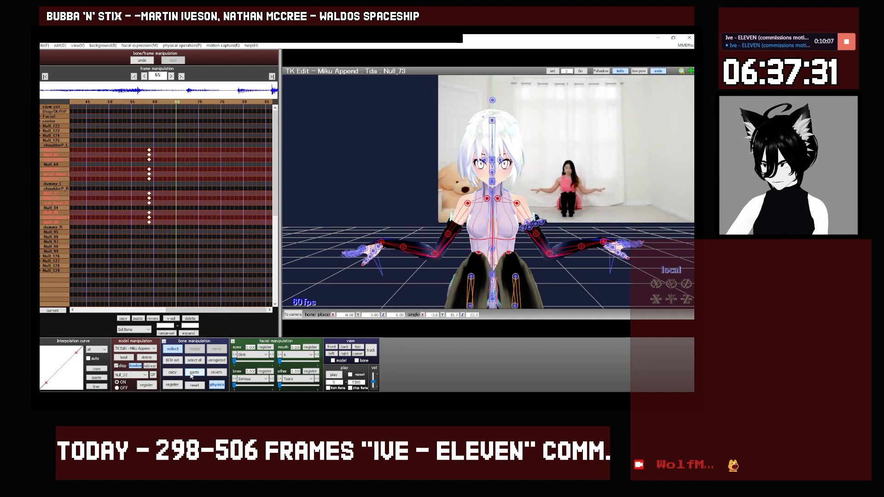
Register the copied frame 50 arm pose at frame 69 and apply the copied S-shaped interpolation curve to the frame 59 and 69 arm keyframes.
key("Right")
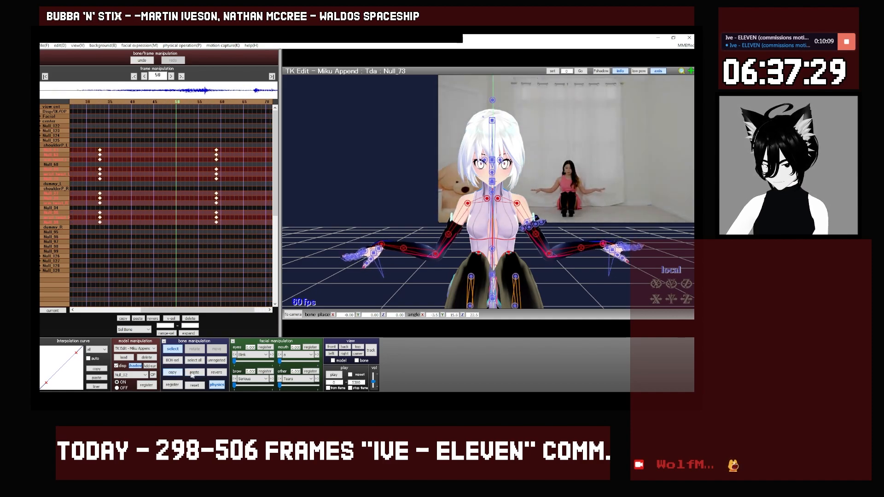
key("Right")
key("Right")
key("Right")
key("Right")
key("Right")
key("Right")
key("Right")
key("Right")
key("Right")
key("Right")
key("Right")
key("Right")
key("Right")
key("Right")
key("Right")
key("Right")
key("Right")
key("Right")
key("Right")
key("Right")
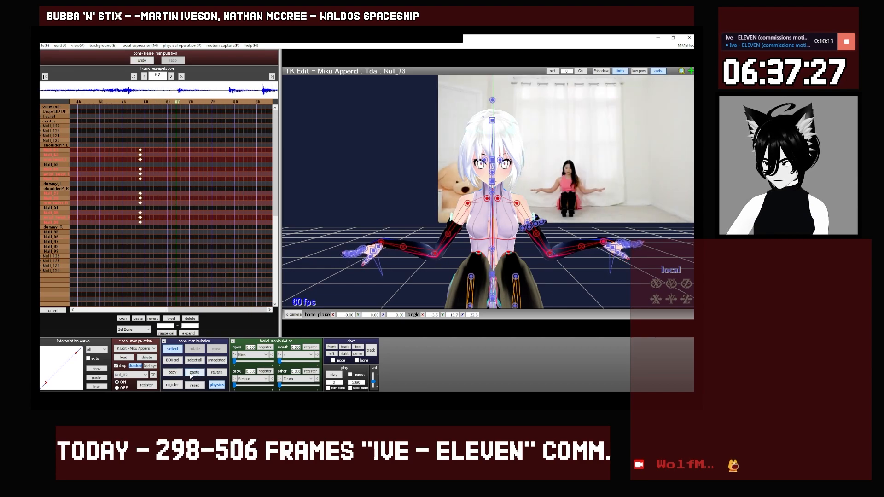
key("Left")
key("Left")
key("Left")
key("Left")
key("Left")
key("Left")
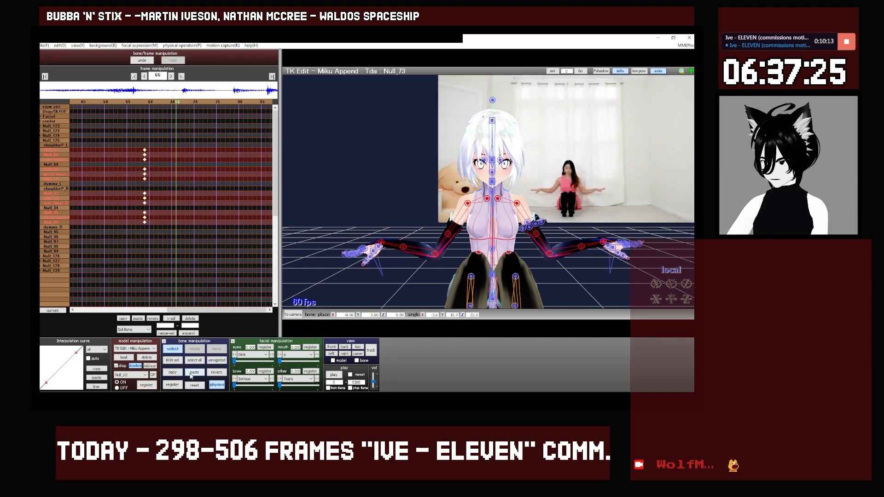
key("Right")
left_click(193, 372)
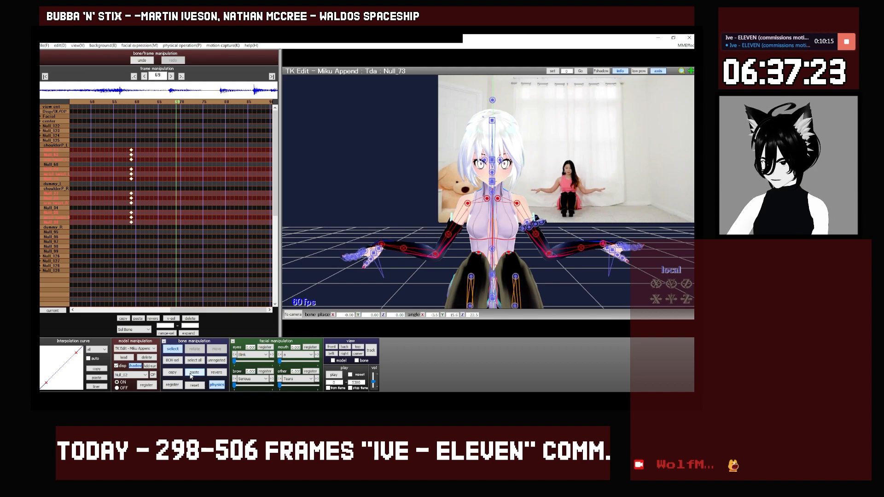
left_click_drag(209, 262, 122, 141)
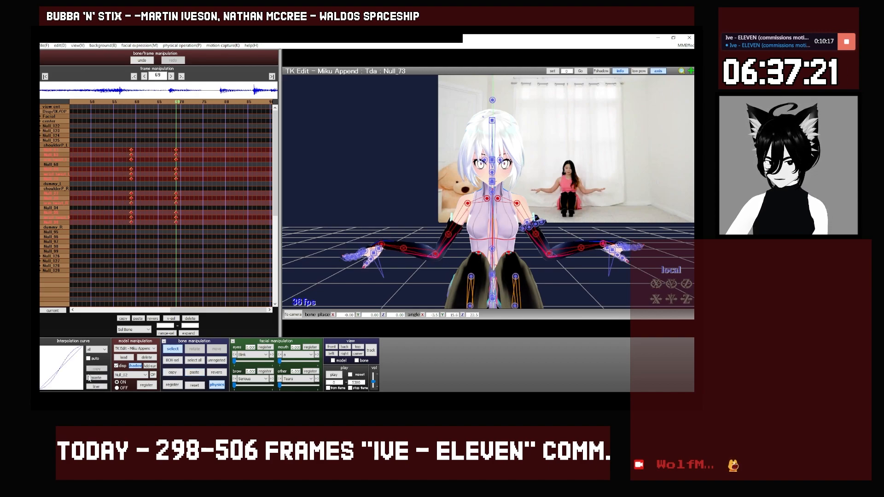
left_click(96, 377)
Scrub back from frame 69 to about frame 26 to examine the arm movement between the keyframes.
key("Left")
key("Left")
key("Left")
key("Left")
key("Left")
key("Left")
key("Left")
key("Left")
key("Left")
key("Left")
key("Left")
key("Left")
key("Left")
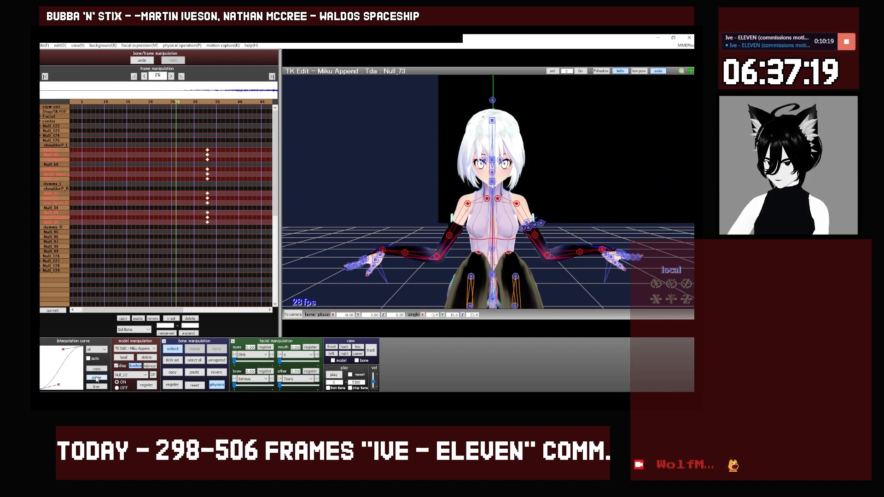
Soften the end of the frame 59 arm keyframes' interpolation by moving the curve's upper handle up to the graph's top edge.
key("Left")
key("Left")
key("Left")
key("Left")
key("Left")
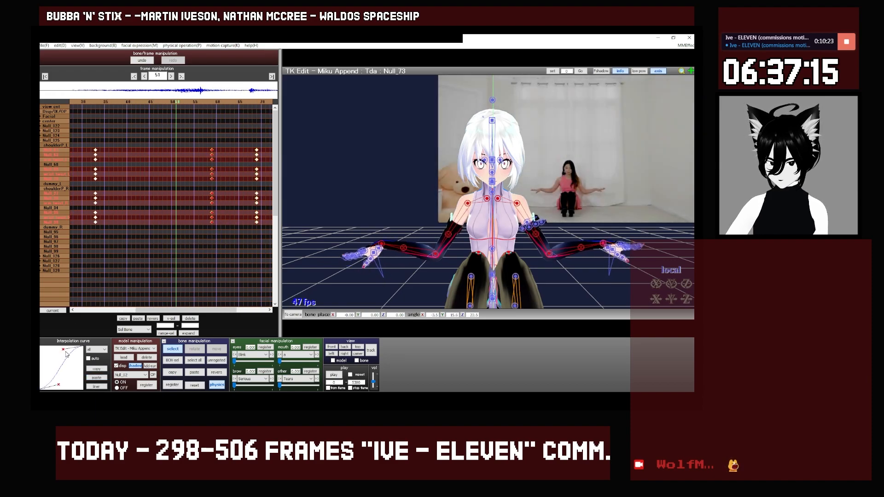
left_click_drag(63, 349, 58, 342)
Step back and forth between about frames 51 and 68 to examine the arm movement with the reshaped curve.
key("Right")
key("Right")
key("Right")
key("Right")
key("Right")
key("Right")
key("Right")
key("Right")
key("Right")
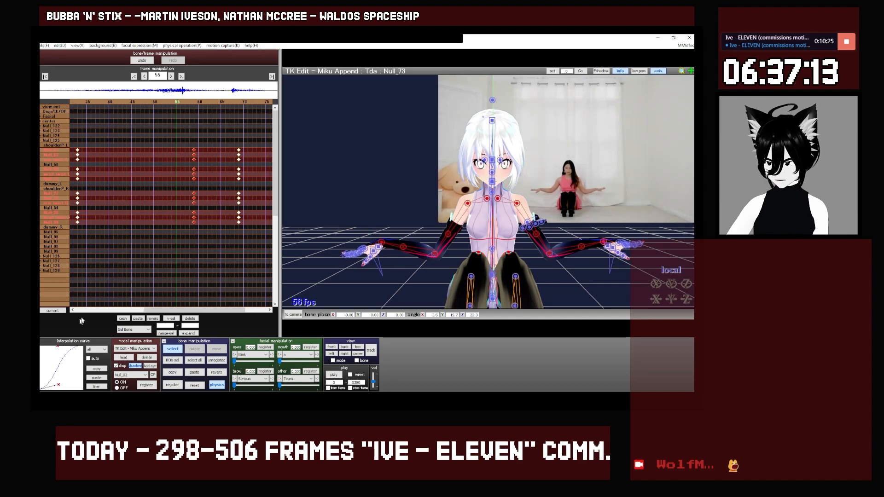
key("Right")
key("Right")
key("Right")
key("Right")
key("Right")
key("Right")
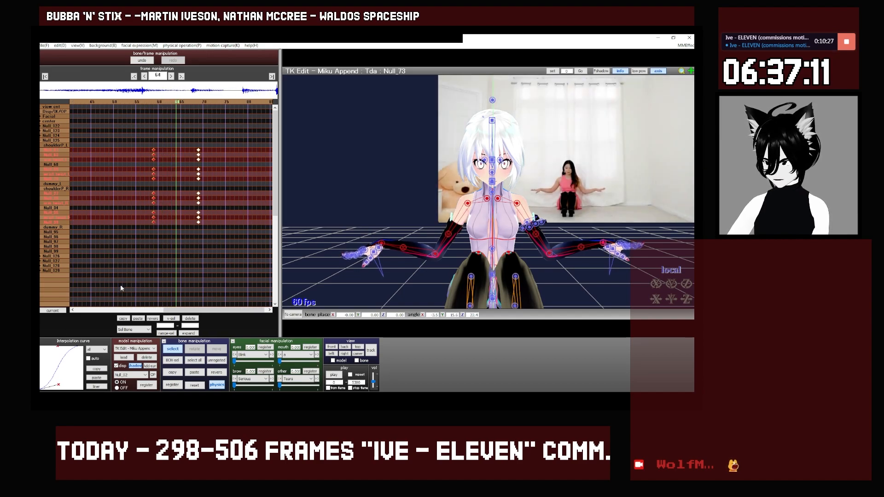
key("Left")
key("Left")
key("Left")
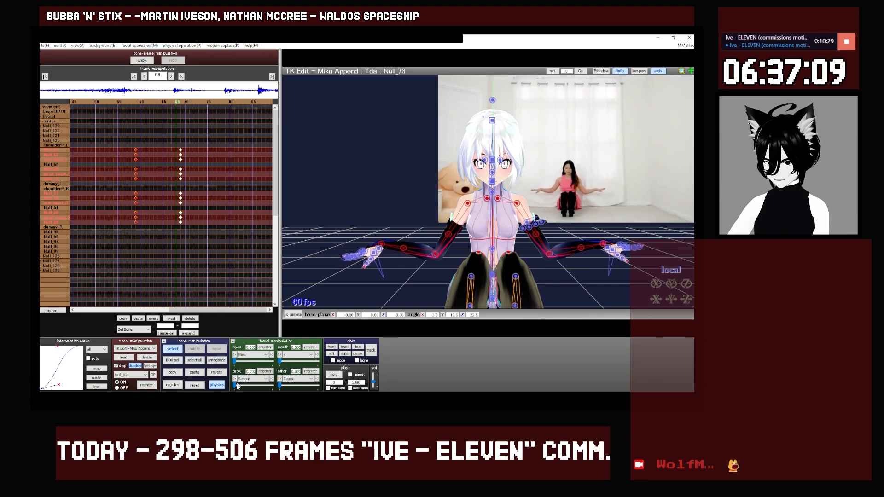
key("Right")
key("Right")
key("Right")
key("Right")
key("Right")
key("Right")
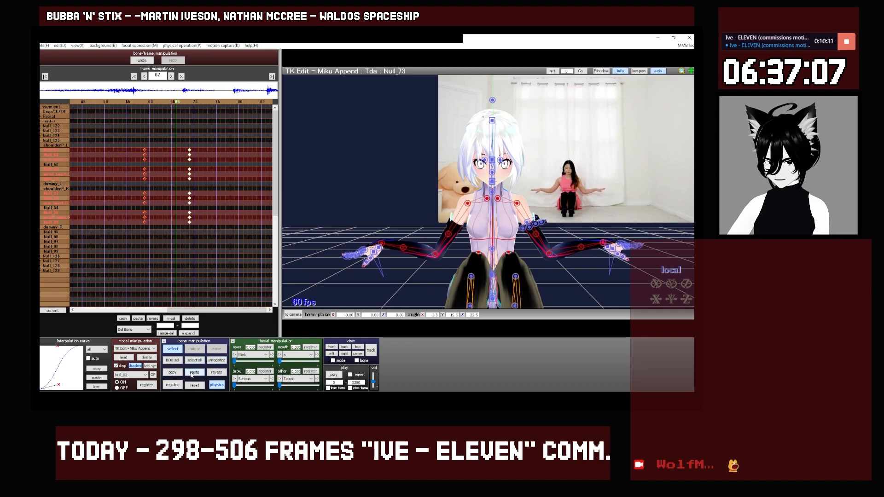
Play the animation from the start twice to review the arm movement against the reference dance video.
left_click(192, 372)
left_click(333, 375)
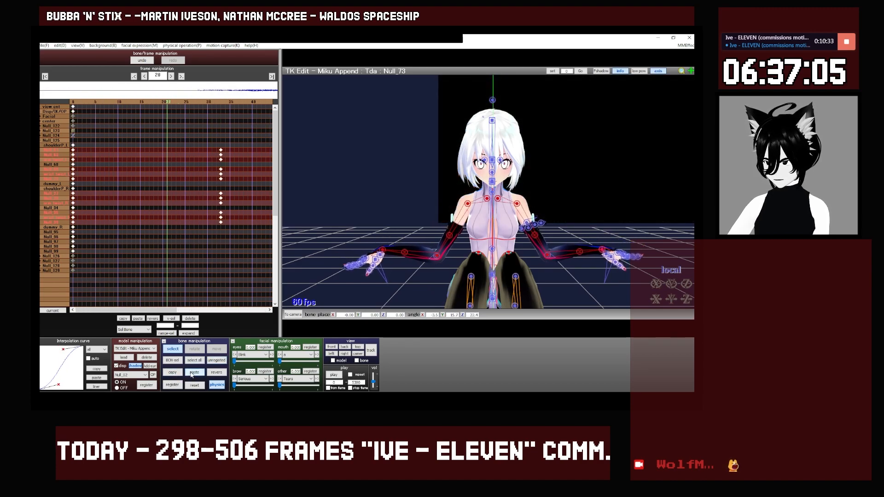
left_click(335, 374)
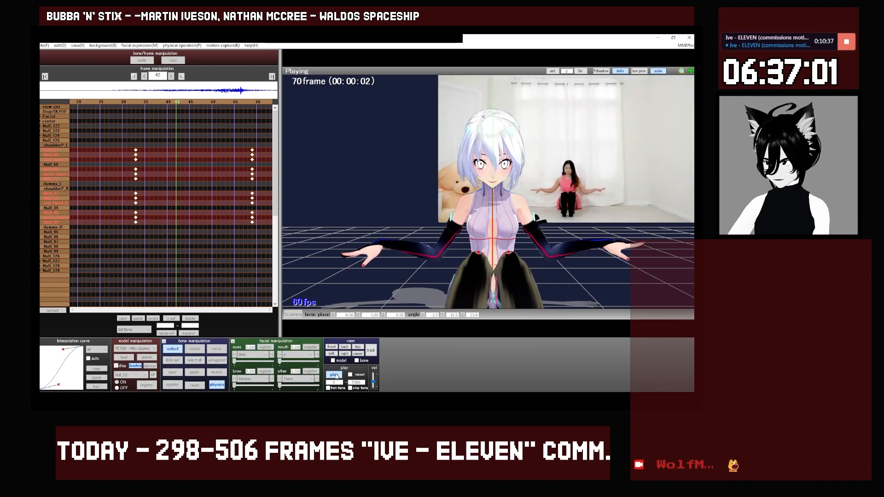
left_click(336, 376)
left_click(335, 375)
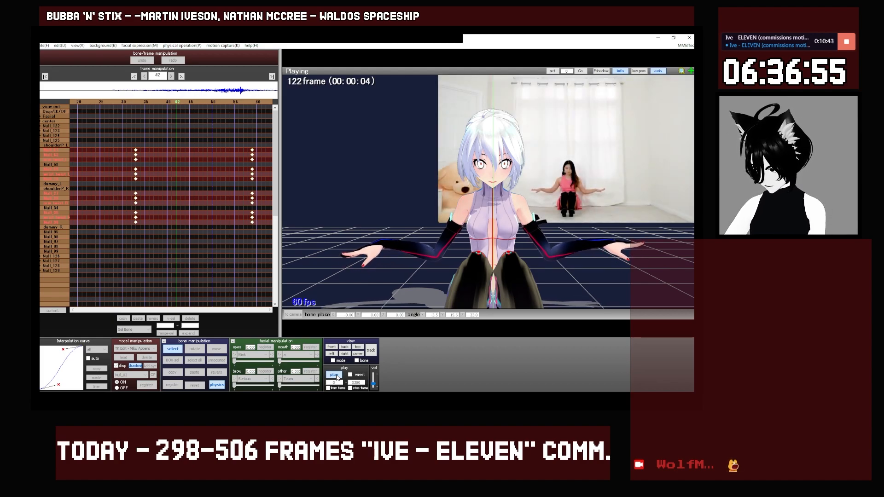
left_click(335, 376)
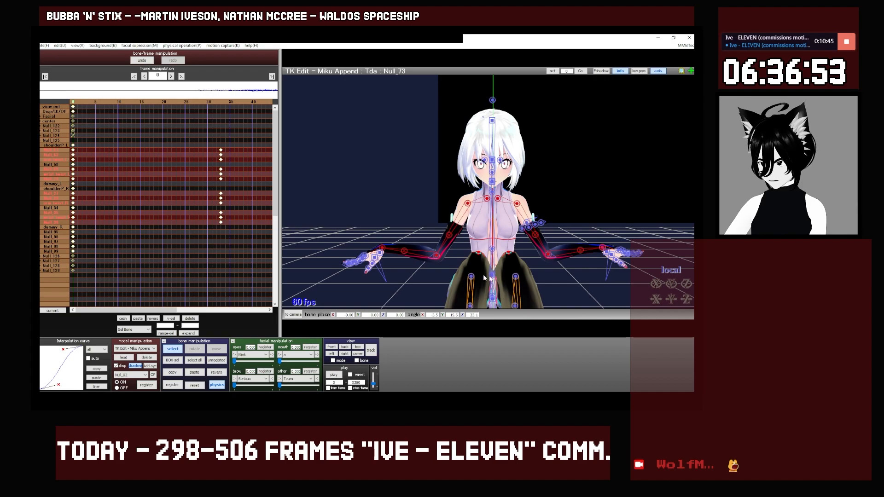
Go to frame 53 and rotate the waist and both upper-body bones (Null_06, Null_07) in side view to adjust the torso's lean.
left_click(493, 275)
key("Right")
key("Right")
key("Right")
key("Right")
key("Right")
key("Right")
key("Right")
key("Right")
key("Right")
key("Right")
key("Right")
key("Right")
key("Right")
key("Right")
key("Right")
key("Right")
key("Right")
key("Right")
key("Right")
key("Right")
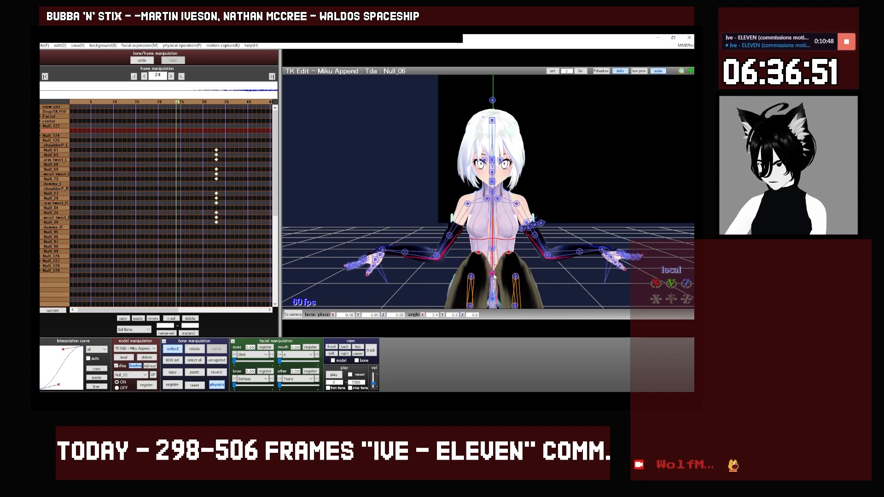
key("Right")
key("Right")
key("Right")
key("Right")
key("Right")
key("Right")
key("Right")
key("Right")
key("Right")
key("Right")
key("Right")
key("Right")
key("Right")
key("Right")
key("Right")
key("Right")
key("Right")
key("Right")
key("Right")
key("Right")
key("Left")
key("Right")
left_click(331, 354)
middle_click_drag(490, 208, 470, 116)
scroll(440, 152, "up", 5)
left_click(514, 258)
key("x")
left_click_drag(524, 255, 509, 238)
left_click_drag(504, 235, 527, 216)
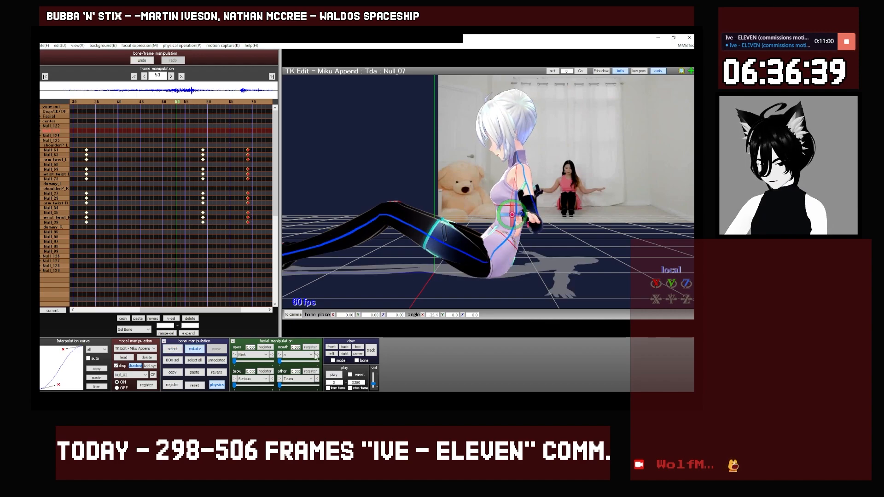
left_click(331, 347)
scroll(482, 251, "up", 3)
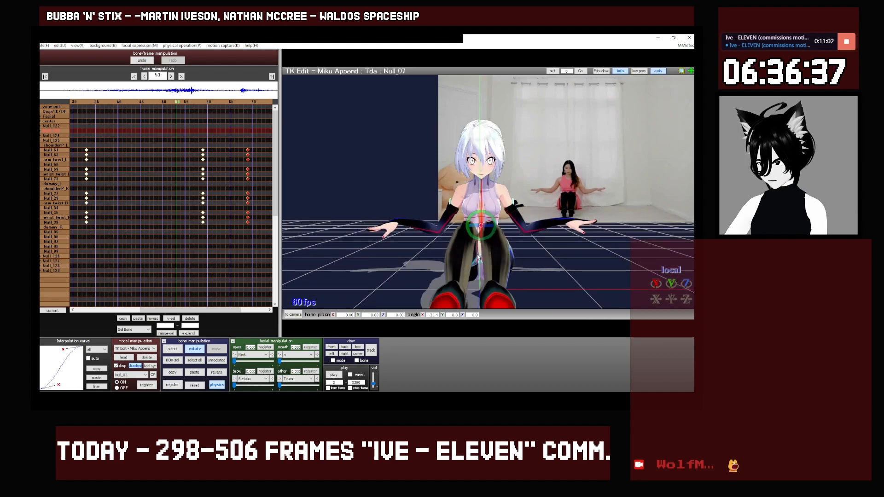
Register the changed waist and upper-body bones at frame 53 and apply the copied S-shaped interpolation curve.
left_click(218, 361)
left_click(173, 384)
left_click(97, 378)
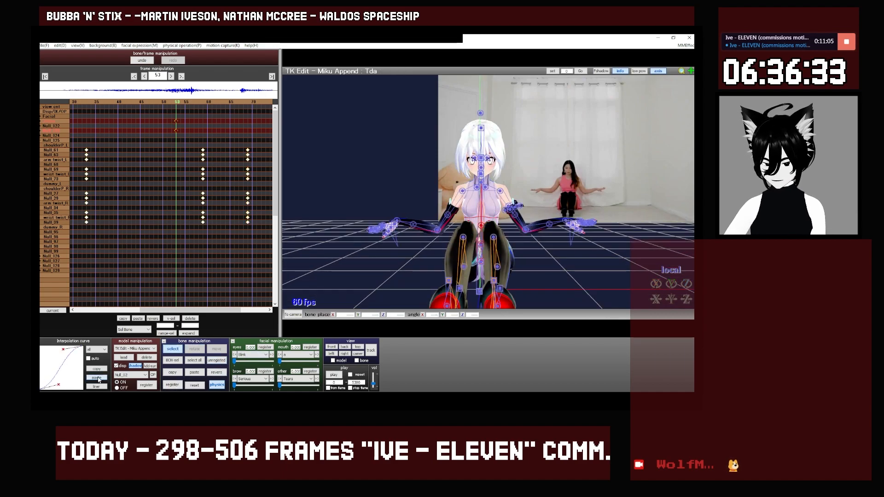
Expand the body bone groups in the timeline and collapse the arm bone group.
left_click(40, 132)
left_click(41, 122)
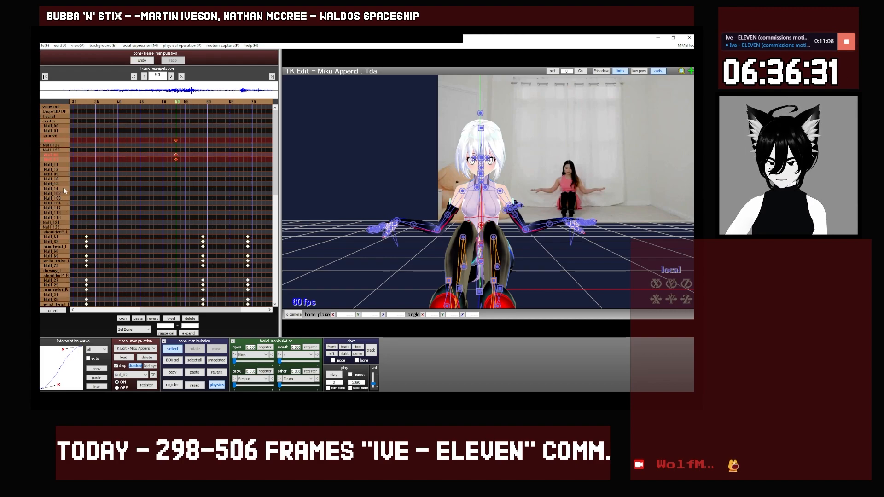
left_click(41, 227)
Scrub back and forth between frame 0 and about frame 80 to examine the torso movement against the reference video.
key("Left")
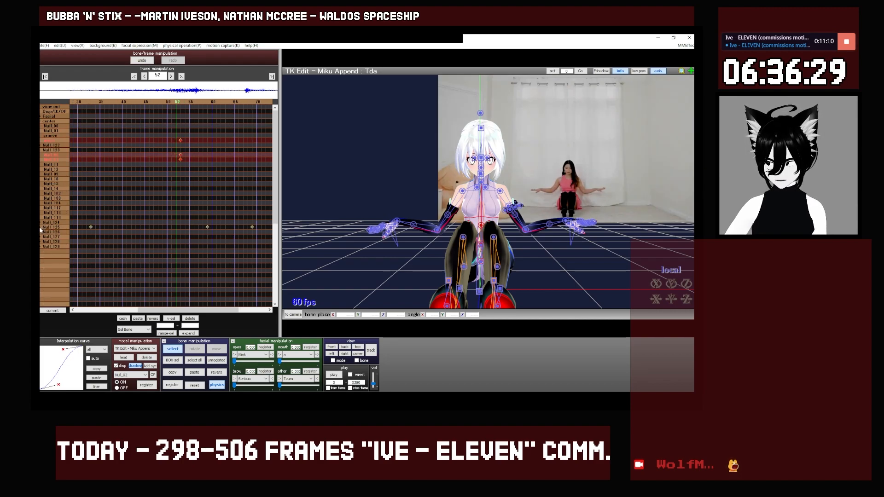
key("Right")
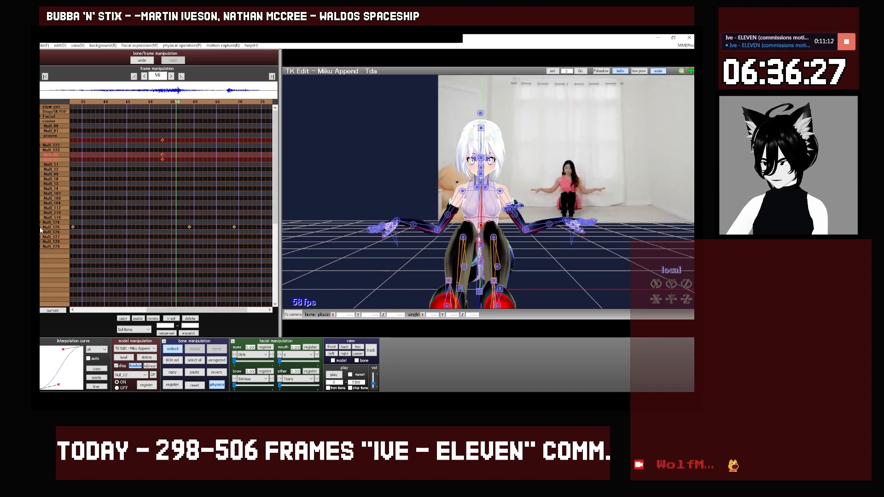
key("Left")
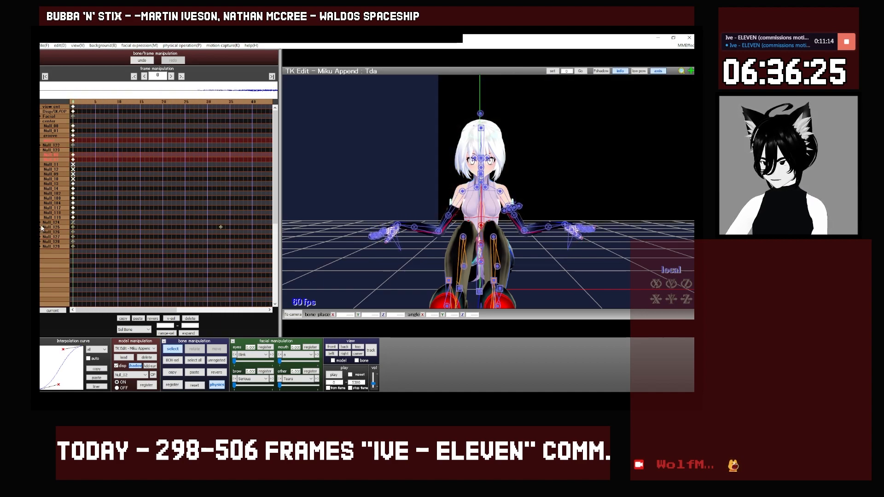
key("Right")
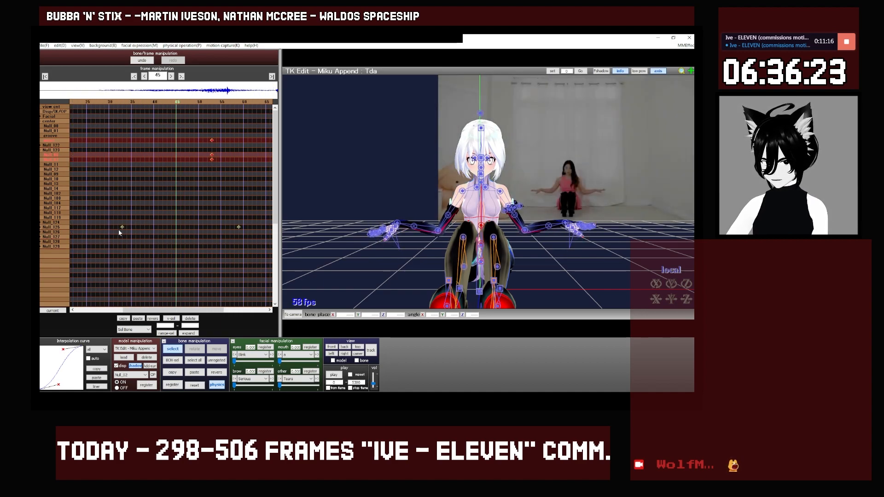
key("Right")
key("Left")
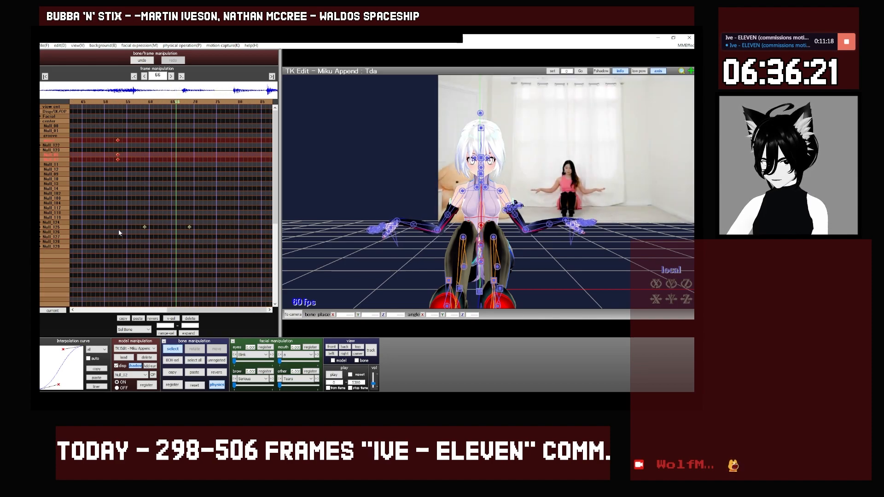
key("Right")
key("Right")
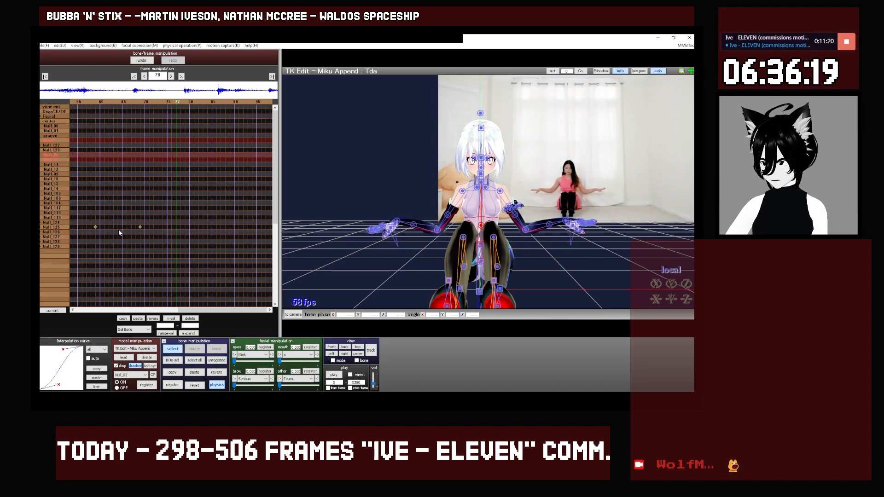
key("Left")
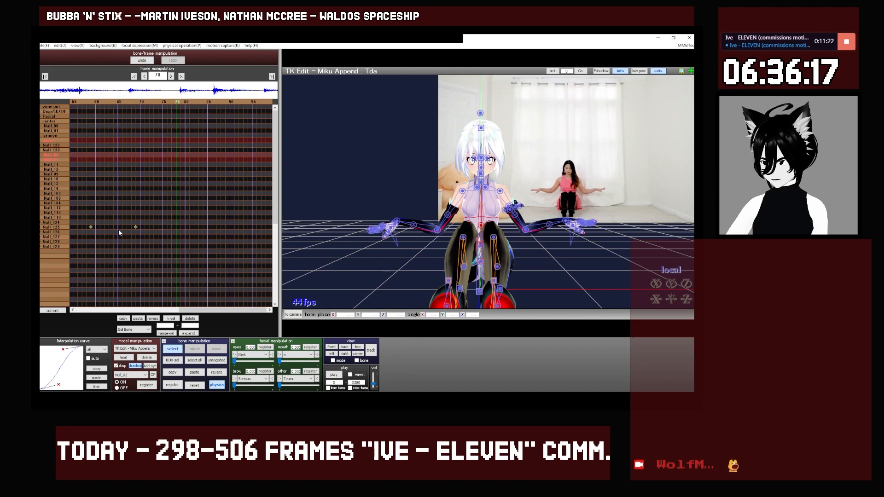
At frame 80, rotate the waist and both upper-body bones (Null_06, Null_07) in side view to reshape the torso's lean.
left_click(330, 353)
middle_click_drag(530, 276, 531, 217)
scroll(531, 217, "up", 2)
scroll(532, 217, "up", 4)
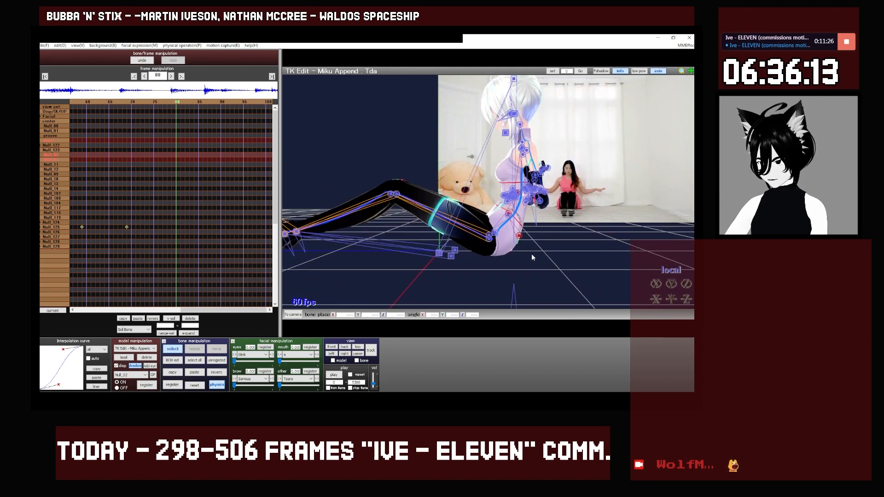
left_click(519, 237)
left_click_drag(520, 239, 528, 206)
left_click(507, 214)
key("x")
key("c")
left_click(515, 193)
key("x")
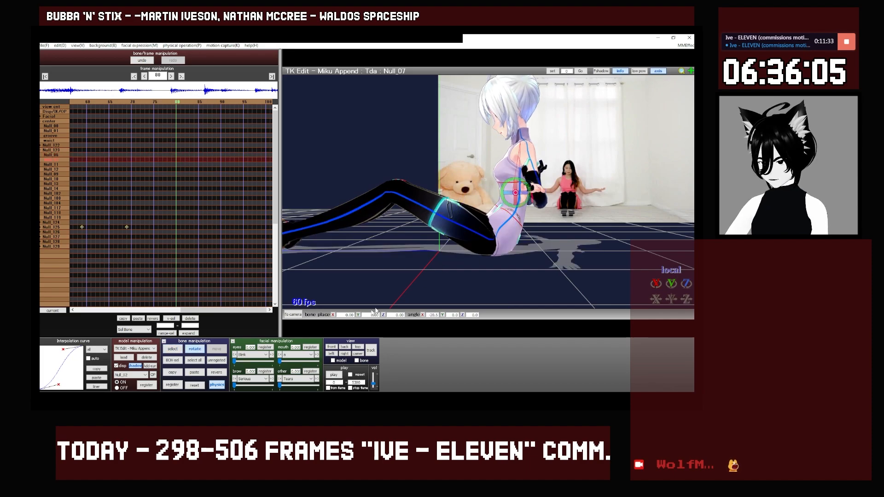
Refine the waist rotation from the front and register the torso pose at frame 80 with the copied S-shaped interpolation curve.
left_click(331, 346)
scroll(476, 216, "up", 8)
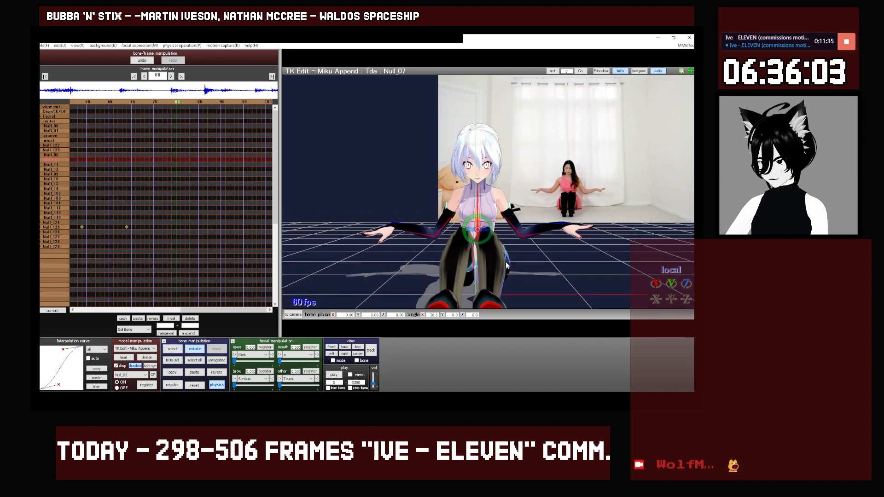
key("c")
left_click(494, 252)
key("x")
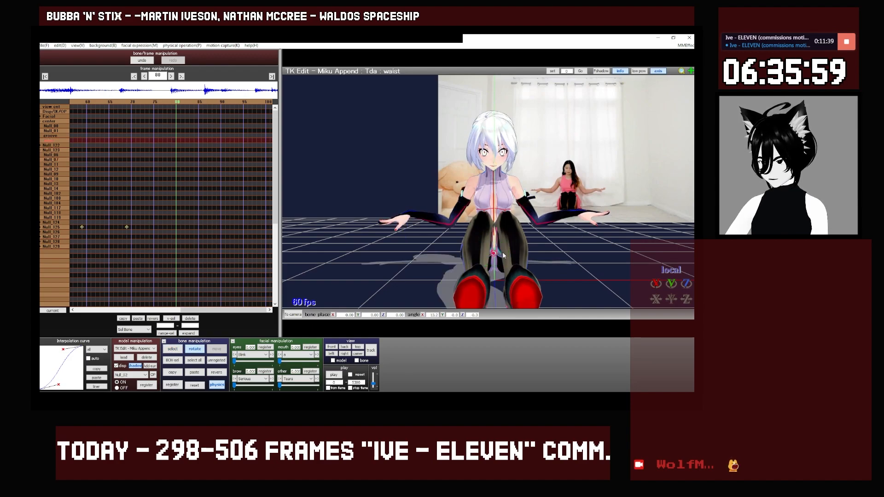
key("c")
left_click(168, 385)
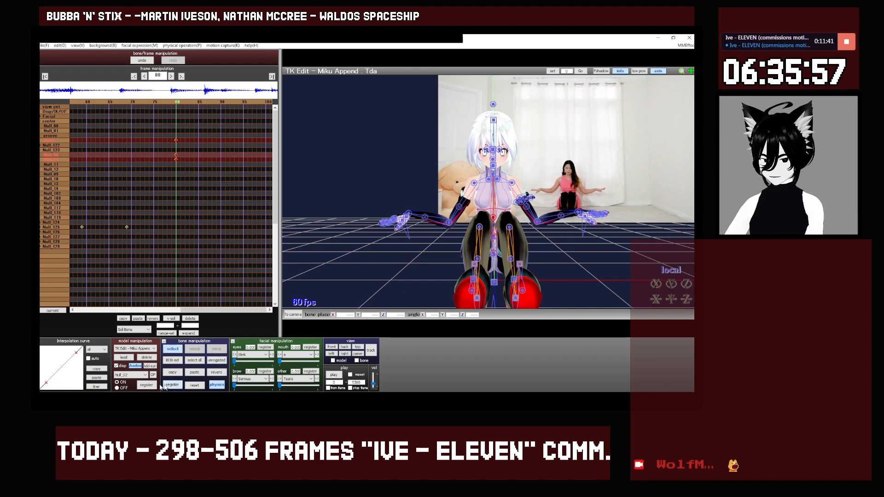
left_click(96, 378)
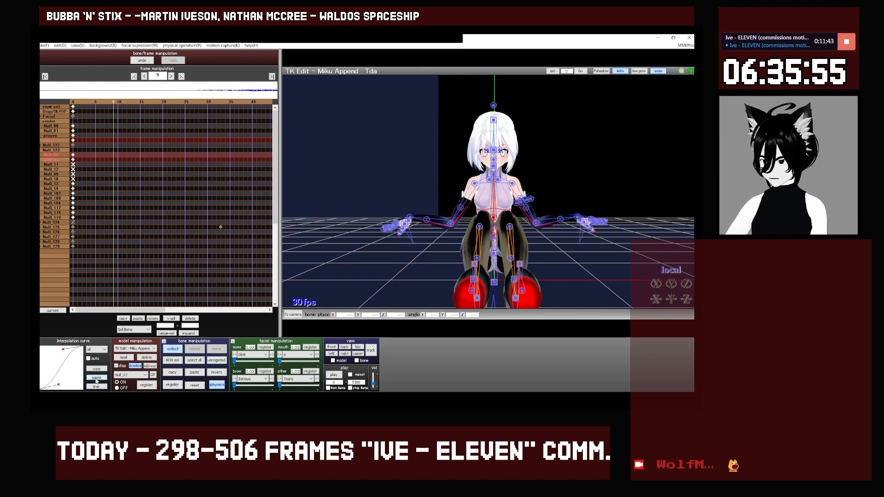
Step through the frames from the start to about frame 80 to examine the torso movement between the new keyframes.
key("Right")
key("Right")
key("Right")
key("Right")
key("Right")
key("Right")
key("Right")
key("Right")
key("Right")
key("Right")
key("Right")
key("Right")
key("Right")
key("Right")
key("Right")
key("Right")
key("Right")
key("Right")
key("Right")
key("Right")
key("Left")
key("Left")
Copy the waist, Null_06 and Null_07 keyframes at frame 80 and paste them at frame 104.
left_click_drag(190, 168, 166, 126)
left_click(123, 318)
key("Right")
key("Right")
key("Right")
key("Right")
key("Right")
key("Right")
key("Right")
key("Right")
key("Right")
key("Right")
key("Right")
key("Right")
key("Right")
key("Right")
key("Right")
key("Right")
key("Right")
key("Right")
key("Right")
key("Right")
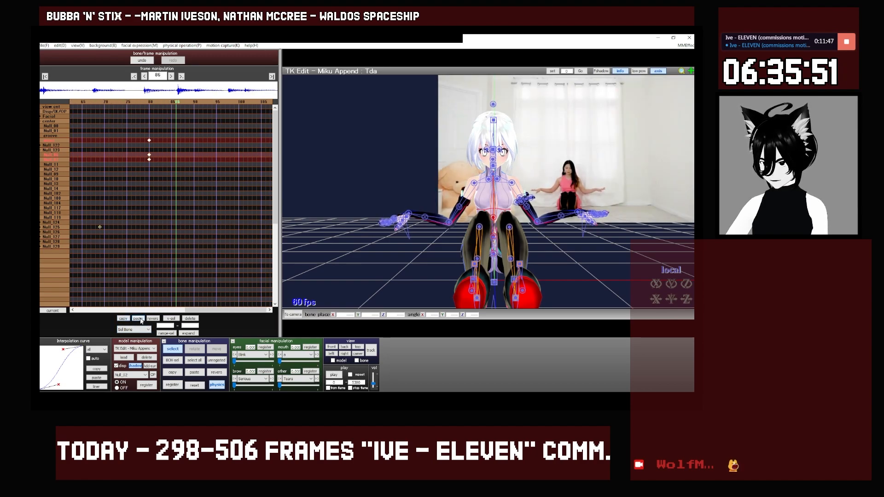
left_click(138, 318)
key("Right")
key("Right")
key("Right")
key("Right")
key("Right")
key("Right")
key("Right")
key("Right")
key("Right")
key("Right")
key("Right")
key("Right")
key("Right")
key("Right")
key("Right")
key("Right")
key("Right")
key("Right")
key("Right")
key("Right")
key("Left")
key("Left")
key("Left")
key("Left")
key("Left")
key("Left")
key("Left")
key("Left")
key("Left")
key("Left")
key("Left")
left_click(138, 318)
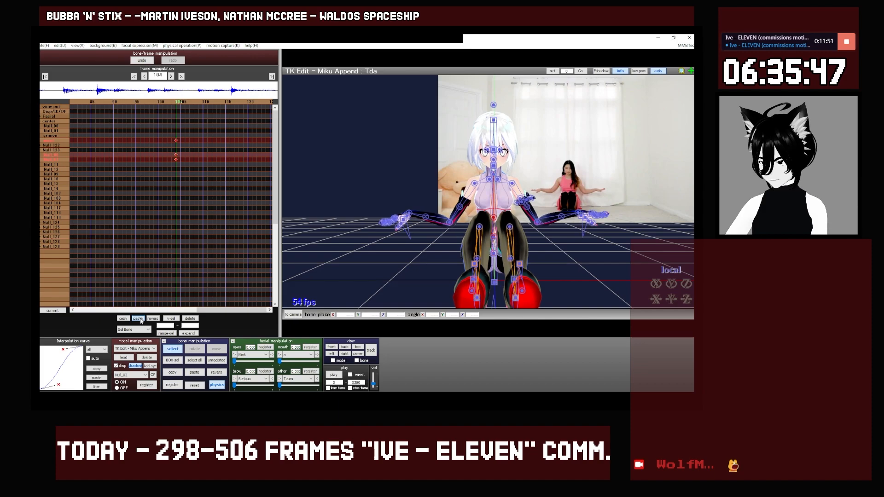
Scrub back to the opening frames and forward to about frame 90 to examine the torso movement against the reference video.
key("Left")
key("Left")
key("Left")
key("Left")
key("Left")
key("Left")
key("Left")
key("Left")
key("Left")
key("Left")
key("Left")
key("Left")
key("Left")
key("Left")
key("Left")
key("Left")
key("Left")
key("Left")
key("Left")
key("Left")
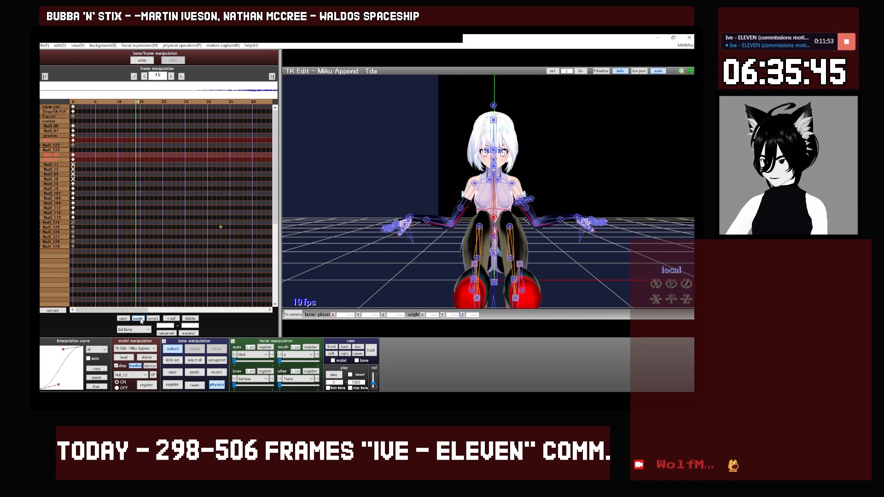
key("Right")
key("Right")
key("Right")
key("Right")
key("Right")
key("Right")
key("Right")
key("Right")
key("Right")
key("Right")
key("Right")
key("Right")
key("Right")
key("Right")
key("Right")
key("Right")
key("Right")
key("Right")
key("Right")
key("Right")
key("Left")
key("Left")
key("Left")
key("Left")
key("Left")
key("Left")
key("Left")
key("Left")
key("Left")
Step through the frames between about 90 and 80 to examine the torso pose around the frame 80 keyframes.
left_click(494, 254)
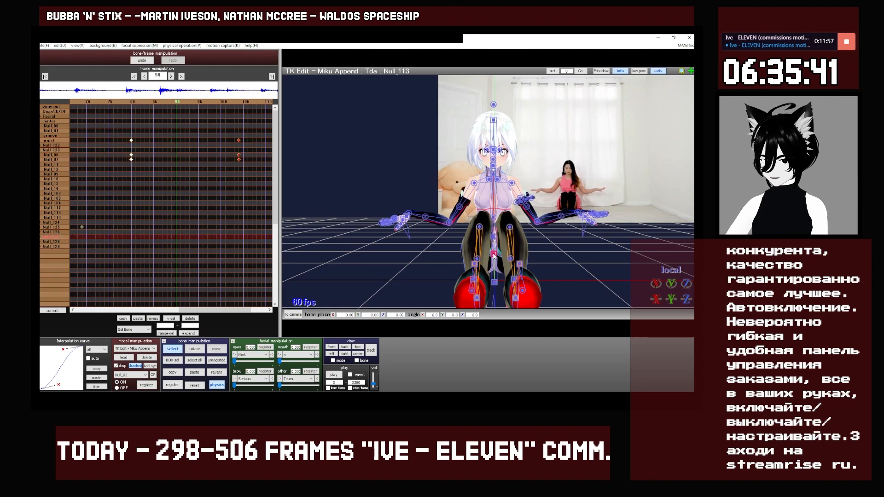
key("Left")
key("Left")
key("Left")
key("Left")
key("Left")
key("Left")
key("Left")
key("Left")
key("Left")
key("Left")
key("Left")
key("Left")
key("Left")
key("Left")
key("Right")
key("Right")
key("Right")
key("Right")
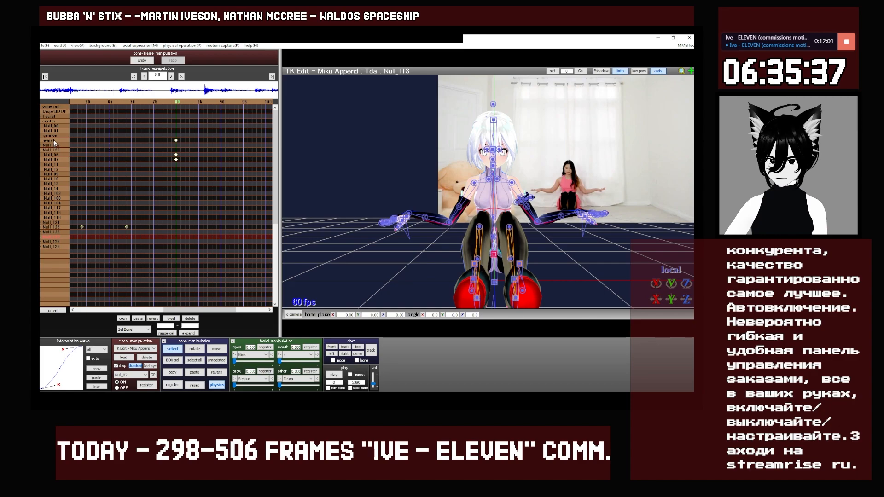
Select the waist bone and step forward from frame 80 past the frame 104 keyframes to examine the torso movement.
left_click(54, 140)
key("Right")
key("Right")
key("Right")
key("Right")
key("Right")
key("Right")
key("Right")
key("Right")
key("Right")
key("Right")
key("Right")
key("Right")
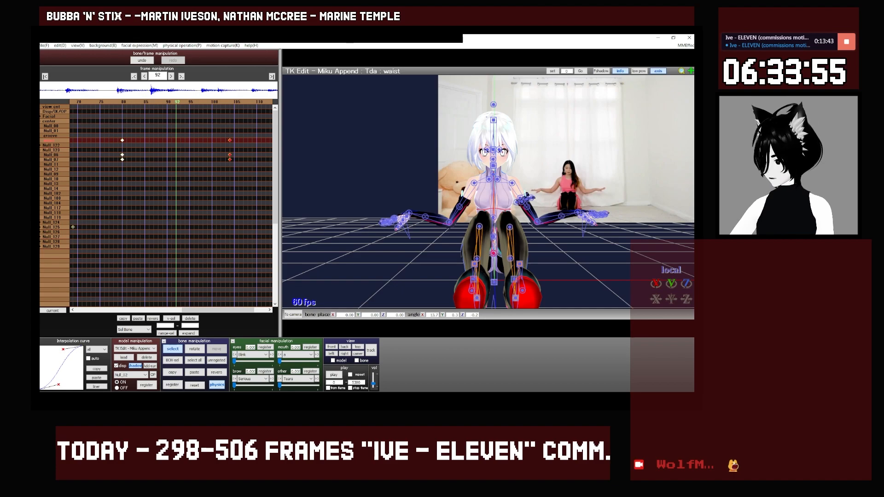
key("Right")
key("Right")
key("Right")
key("Right")
key("Right")
key("Right")
key("Right")
key("Right")
key("Right")
key("Right")
key("Right")
key("Right")
key("Right")
key("Right")
key("Right")
Step back through the frames to about frame 70 to examine the torso against the reference video.
key("Left")
key("Left")
key("Left")
key("Left")
key("Left")
key("Left")
key("Left")
key("Left")
key("Left")
key("Left")
key("Left")
key("Left")
key("Left")
key("Left")
key("Left")
key("Left")
key("Left")
key("Left")
key("Left")
key("Left")
key("Left")
key("Left")
key("Left")
View the model from its left side and step back from frame 70 to examine the torso lean near the earlier waist keyframe.
left_click(331, 354)
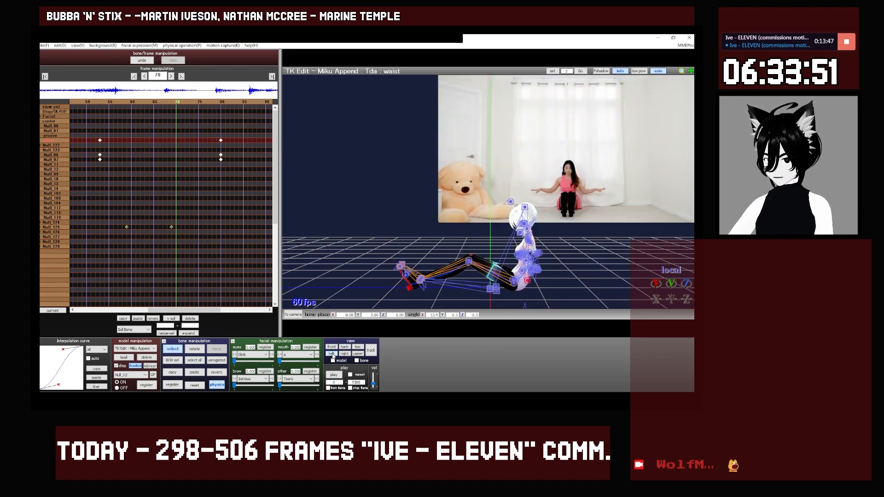
middle_click_drag(422, 201, 412, 180)
key("Left")
key("Left")
key("Left")
key("Left")
key("Left")
key("Left")
key("Left")
key("Left")
key("Left")
key("Left")
key("Left")
key("Left")
key("Left")
key("Left")
key("Left")
key("Left")
key("Left")
key("Left")
key("Left")
scroll(412, 193, "up", 3)
Paste the copied waist pose at frame 80 and register it on the waist keyframe.
key("Right")
key("Right")
key("Right")
key("Right")
key("Right")
key("Right")
key("Right")
key("Right")
key("Right")
key("Right")
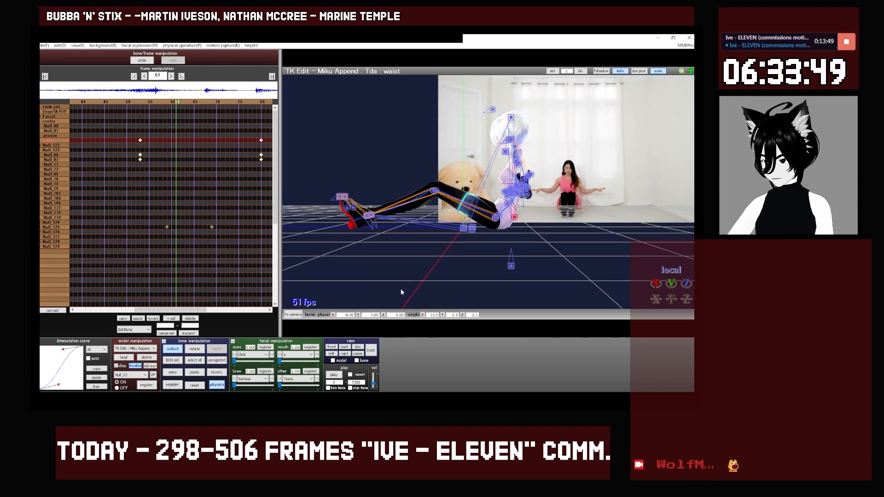
key("Right")
key("Right")
key("Right")
key("Right")
key("Right")
key("Right")
key("Right")
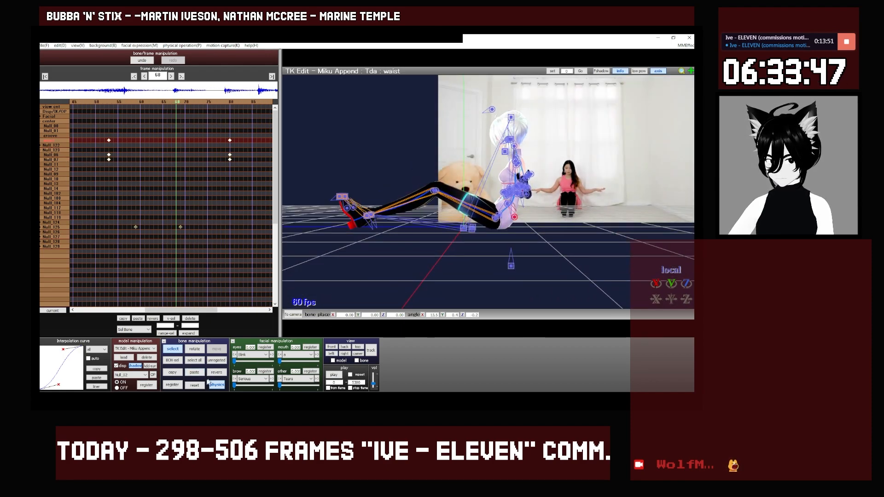
key("Right")
key("Right")
key("Right")
key("Right")
key("Right")
key("Right")
key("Right")
key("Right")
key("Right")
key("Right")
key("Right")
key("Right")
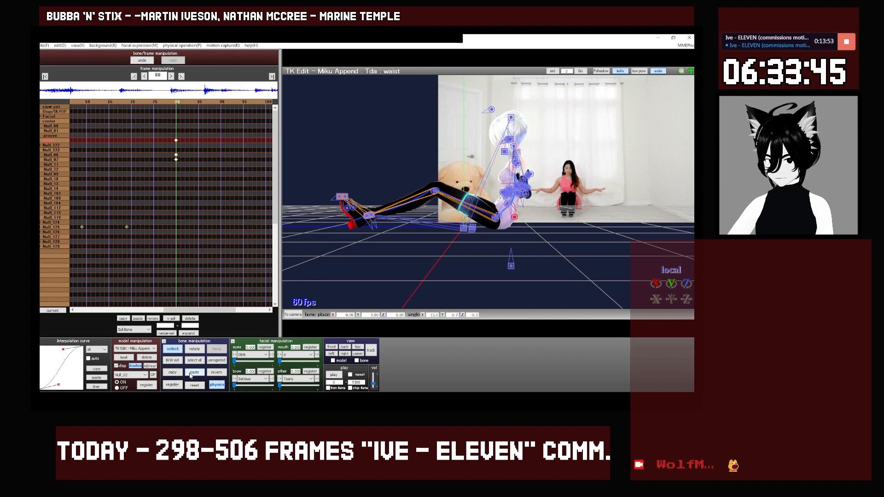
left_click(193, 373)
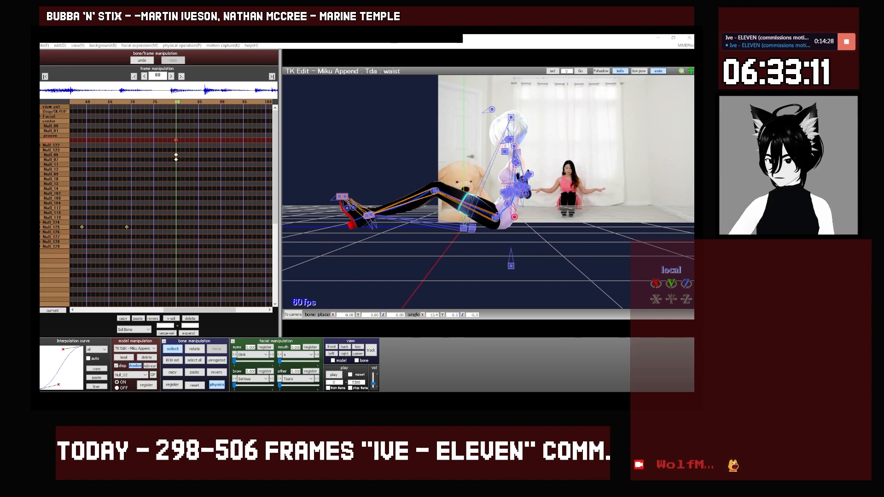
Examine the torso lean in a close side view from frame 80 back to frame 50, ending in the front view.
scroll(357, 213, "up", 5)
mouse_move(356, 213)
middle_mouse_down()
mouse_move(371, 192)
mouse_move(357, 219)
middle_mouse_up()
key("Left")
key("Left")
key("Left")
key("Left")
key("Left")
key("Left")
key("Left")
key("Left")
key("Left")
key("Left")
key("Left")
key("Left")
key("Left")
key("Left")
key("Left")
key("Left")
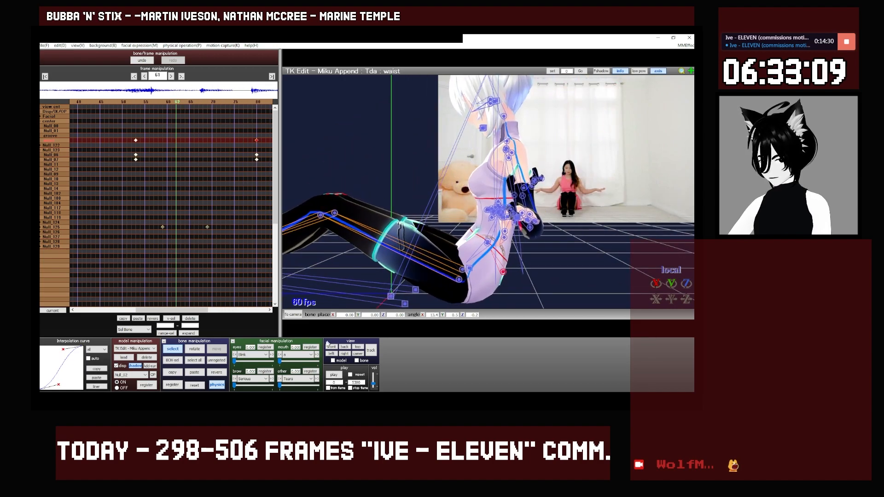
key("Left")
key("Left")
key("Left")
key("Left")
key("Left")
key("Left")
key("Left")
key("Left")
key("Left")
key("Left")
key("Left")
key("Left")
key("Left")
key("Left")
left_click(331, 346)
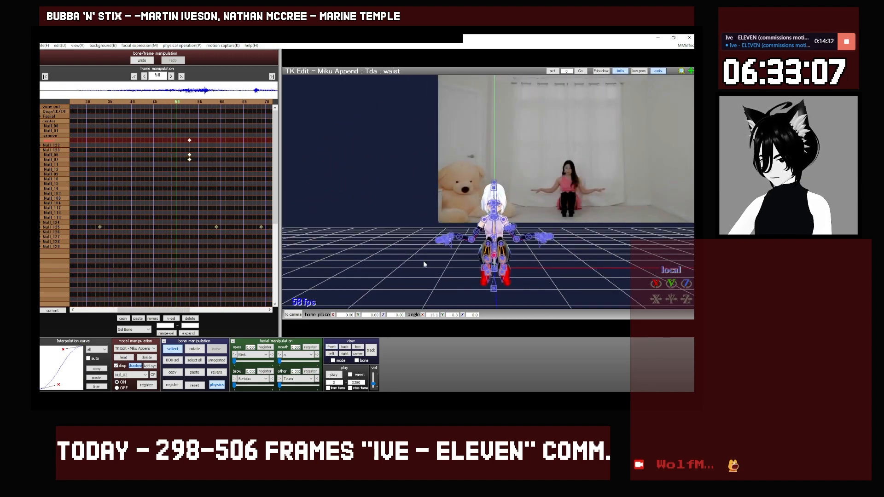
Step forward through the frames from frame 50 and examine the torso lean in a closer view.
key("Right")
key("Right")
key("Right")
key("Right")
key("Right")
key("Right")
key("Right")
key("Right")
key("Right")
key("Right")
key("Right")
key("Right")
key("Right")
key("Right")
key("Right")
key("Right")
key("Right")
key("Right")
key("Right")
key("Right")
scroll(421, 257, "up", 3)
scroll(421, 258, "up", 5)
mouse_move(422, 257)
middle_mouse_down()
mouse_move(413, 243)
mouse_move(423, 253)
middle_mouse_up()
Step back through the same torso movement and check it against the reference video in the front view.
key("Left")
key("Left")
key("Left")
key("Left")
key("Left")
key("Left")
key("Left")
key("Left")
key("Left")
key("Left")
key("Left")
key("Left")
key("Left")
key("Left")
key("Left")
key("Left")
key("Left")
key("Left")
key("Left")
key("Left")
scroll(413, 243, "down", 5)
key("KP_2")
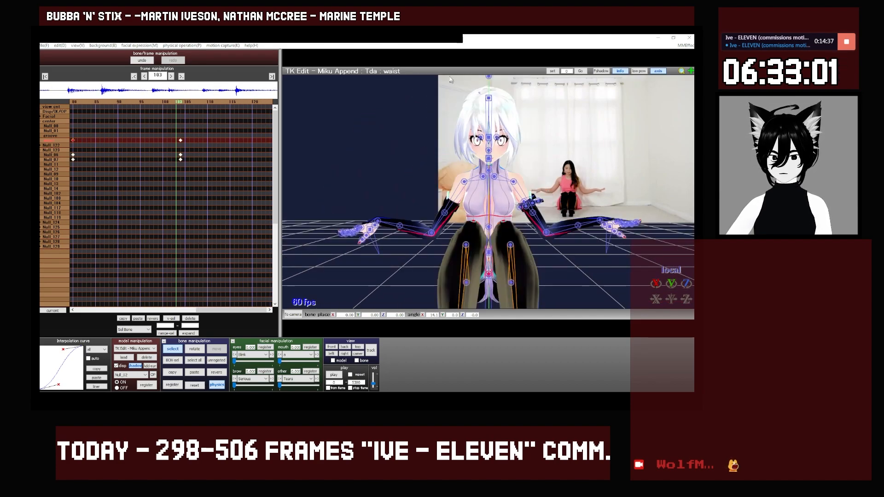
Step forward from frame 103 to about frame 137 to examine where the dancer's next torso pose falls in the reference video.
key("Right")
key("Right")
key("Right")
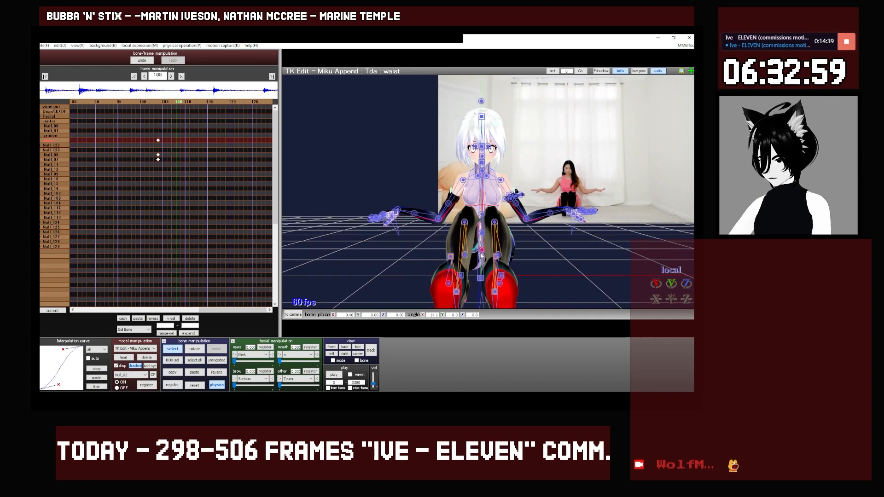
key("Right")
key("Right")
key("Right")
key("Right")
key("Right")
key("Right")
key("Right")
key("Right")
key("Right")
key("Right")
key("Right")
key("Right")
key("Right")
key("Right")
key("Right")
key("Right")
key("Right")
key("Right")
key("Right")
key("Right")
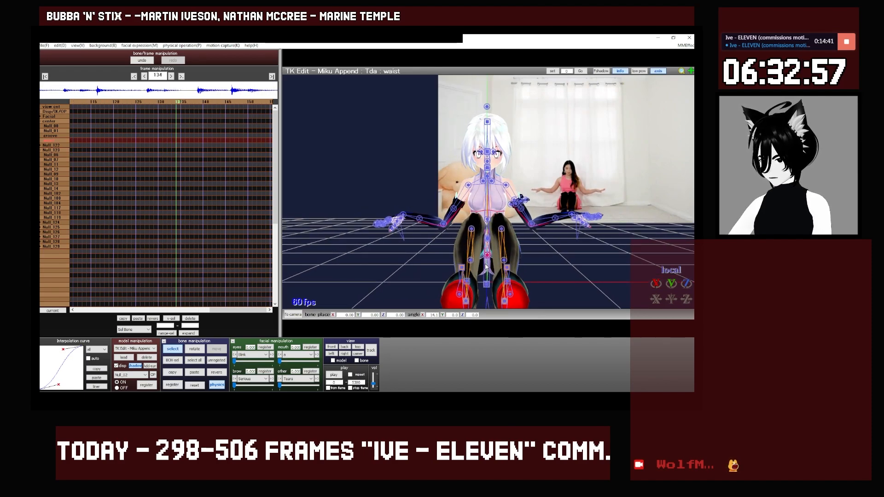
key("Right")
key("Right")
key("Right")
key("Right")
key("Left")
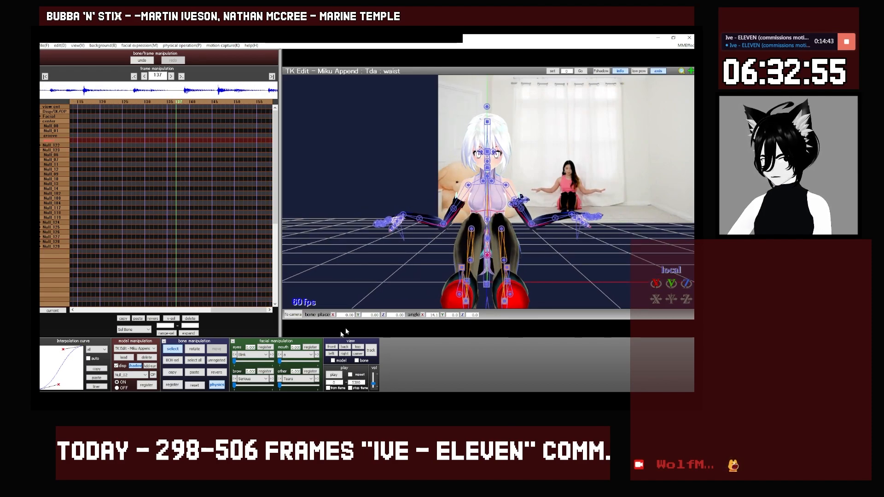
Rotate the waist bone at frame 138 to adjust the torso lean.
key("Right")
left_click(495, 246)
left_click(485, 245)
key("x")
left_click_drag(495, 239, 501, 253)
middle_click_drag(501, 252, 503, 248)
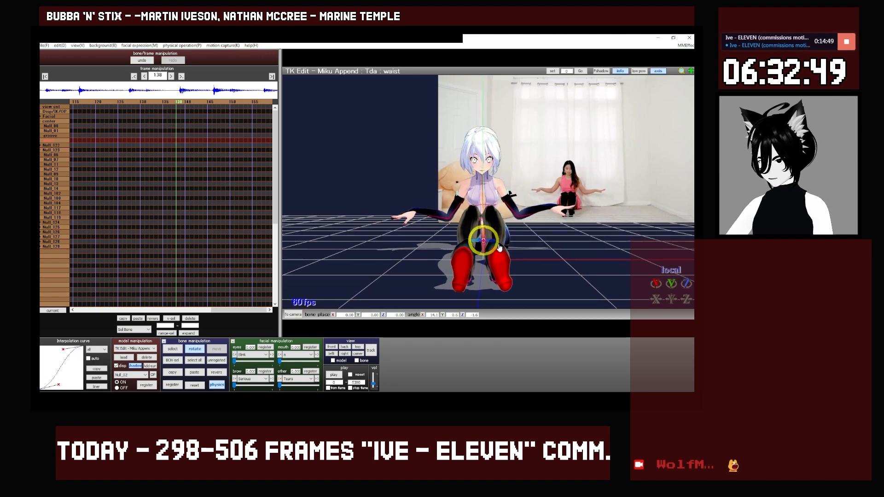
Rotate the Null_06 torso bone at frame 138 to continue the lean above the waist.
scroll(499, 248, "up", 3)
key("c")
left_click(486, 234)
key("x")
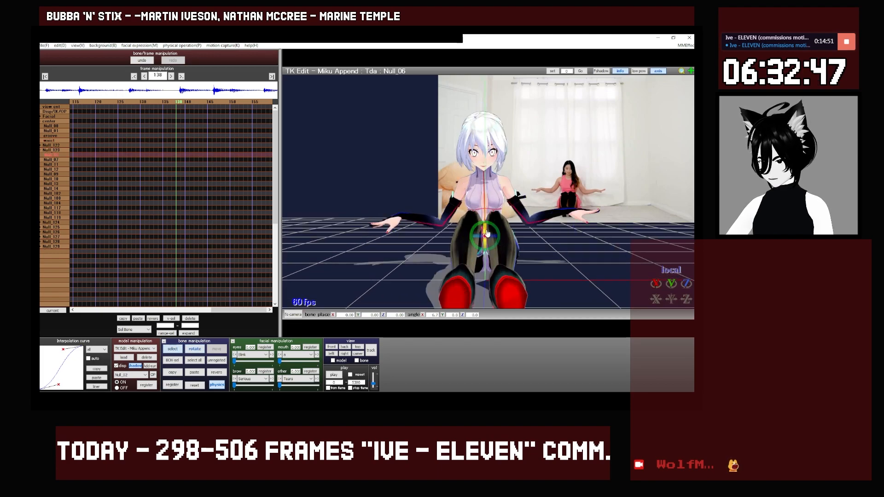
left_click_drag(487, 233, 499, 214)
Rotate the Null_07 torso bone at frame 138 to finish the upper torso lean.
key("c")
left_click(484, 218)
key("x")
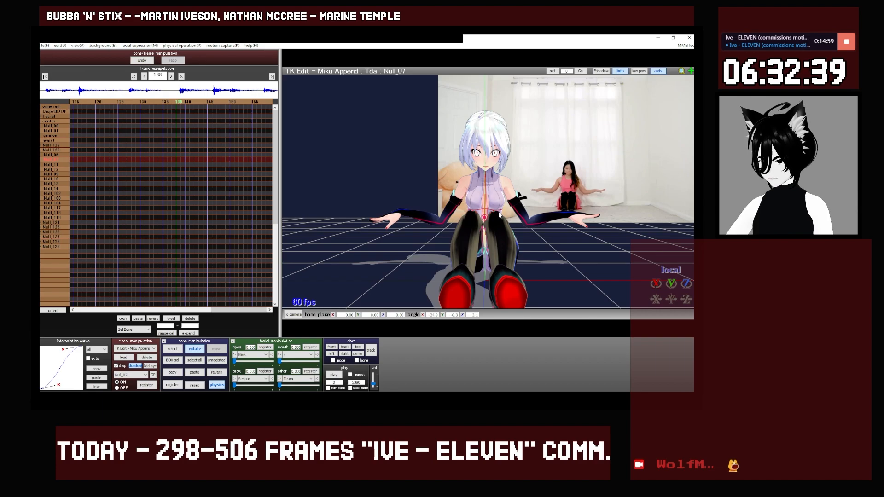
key("c")
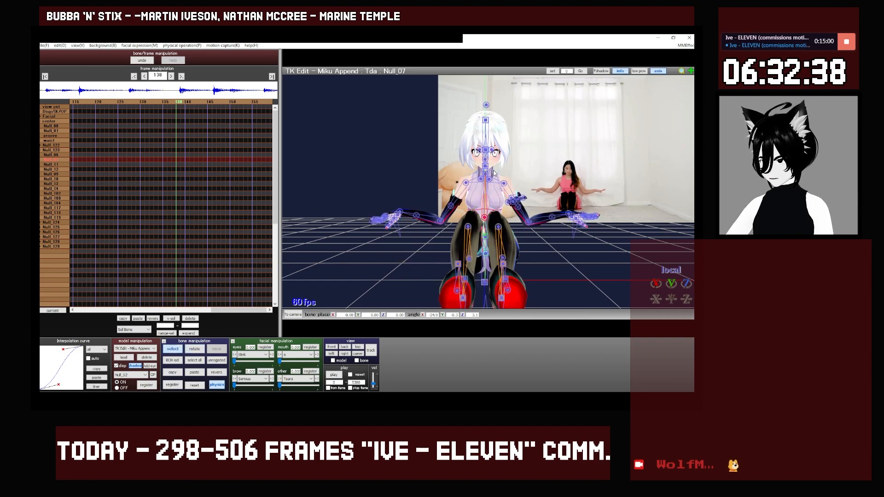
Register all unregistered torso bones at frame 138 and paste the copied interpolation curve onto their keyframes.
left_click(222, 360)
left_click(172, 384)
left_click(102, 380)
Step back from frame 138 to about frame 108 and forward to frame 116 to examine the torso movement between keyframes.
key("Left")
key("Left")
key("Left")
key("Left")
key("Left")
key("Left")
key("Left")
key("Left")
key("Left")
key("Left")
key("Left")
key("Left")
key("Left")
key("Left")
key("Left")
key("Left")
key("Left")
key("Left")
key("Left")
key("Left")
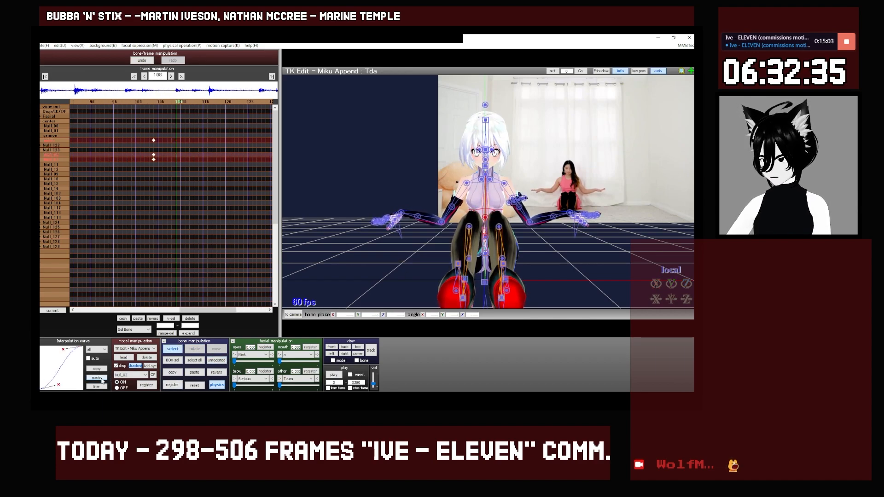
key("Right")
key("Right")
key("Right")
key("Right")
key("Right")
key("Right")
key("Right")
key("Left")
key("Left")
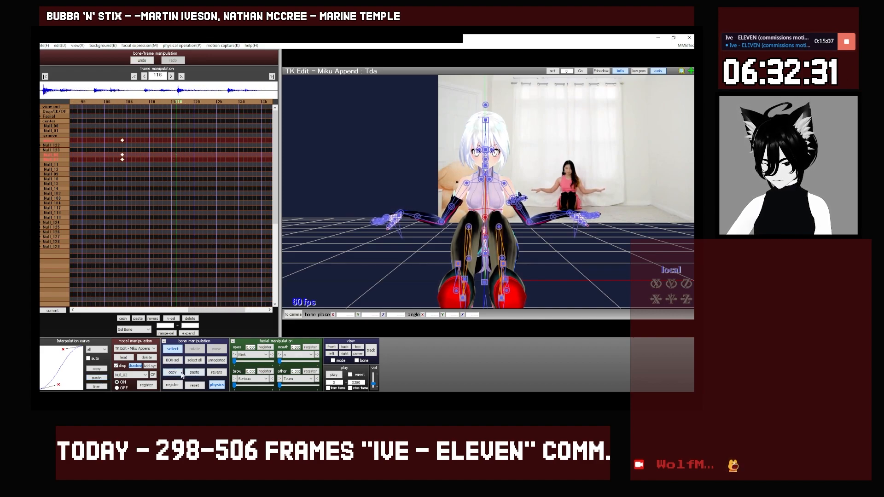
Step back from frame 116 and forward past frame 152 to examine the torso movement against the reference dancer.
left_click(181, 374)
key("Left")
key("Left")
key("Left")
key("Left")
key("Left")
key("Left")
key("Left")
key("Left")
key("Left")
key("Left")
key("Left")
key("Left")
key("Left")
key("Left")
key("Left")
key("Left")
key("Right")
key("Right")
key("Right")
key("Right")
key("Right")
key("Right")
key("Right")
key("Right")
key("Right")
key("Right")
key("Right")
key("Right")
key("Right")
key("Right")
key("Right")
key("Right")
key("Right")
key("Right")
key("Right")
key("Right")
key("Right")
key("Right")
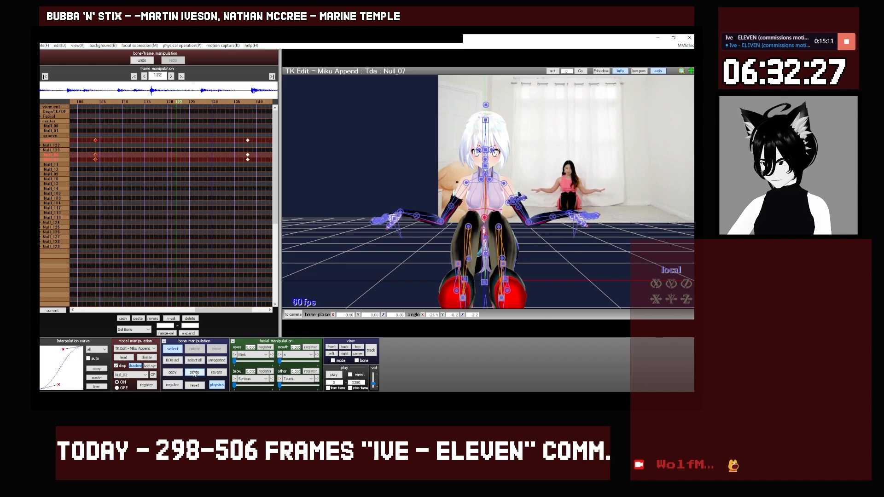
key("Right")
key("Right")
key("Right")
key("Right")
key("Right")
key("Right")
key("Right")
key("Right")
key("Right")
key("Right")
key("Right")
key("Right")
key("Right")
key("Right")
key("Right")
key("Right")
key("Right")
key("Right")
key("Right")
key("Right")
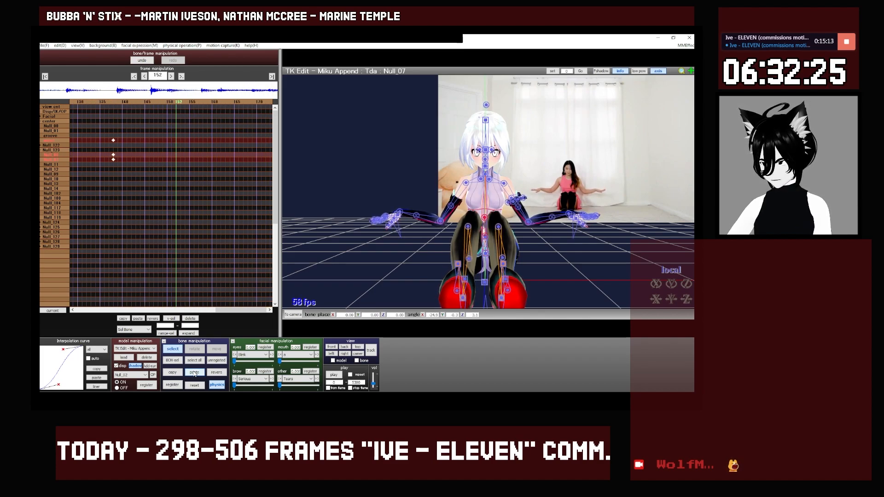
key("Right")
key("Right")
key("Right")
key("Right")
key("Right")
Step back and forth between frames 127 and 156, ending at frame 148, to examine where the torso pose stops holding.
key("Left")
key("Left")
key("Left")
key("Left")
key("Left")
key("Left")
key("Left")
key("Left")
key("Left")
key("Left")
key("Left")
key("Left")
key("Left")
key("Left")
key("Left")
key("Left")
key("Left")
key("Left")
key("Left")
key("Left")
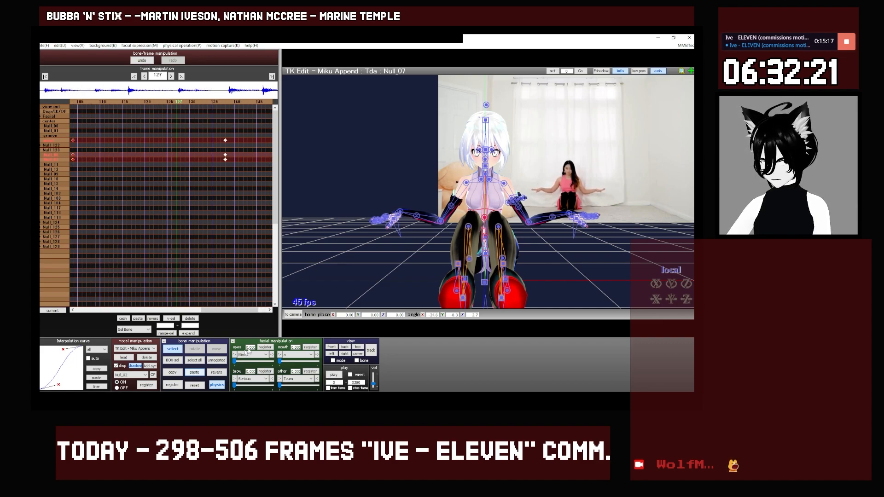
key("Right")
key("Right")
key("Right")
key("Right")
key("Right")
key("Right")
key("Right")
key("Right")
key("Right")
key("Right")
key("Right")
key("Right")
key("Right")
key("Right")
key("Right")
key("Right")
key("Right")
key("Right")
key("Right")
key("Right")
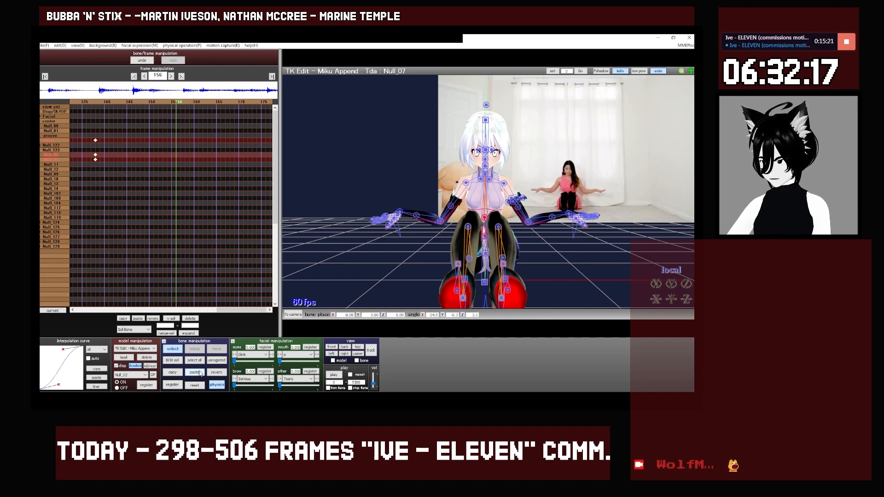
key("Left")
key("Left")
key("Left")
key("Left")
key("Left")
key("Left")
key("Left")
key("Left")
key("Left")
key("Left")
key("Left")
key("Left")
key("Left")
key("Left")
key("Left")
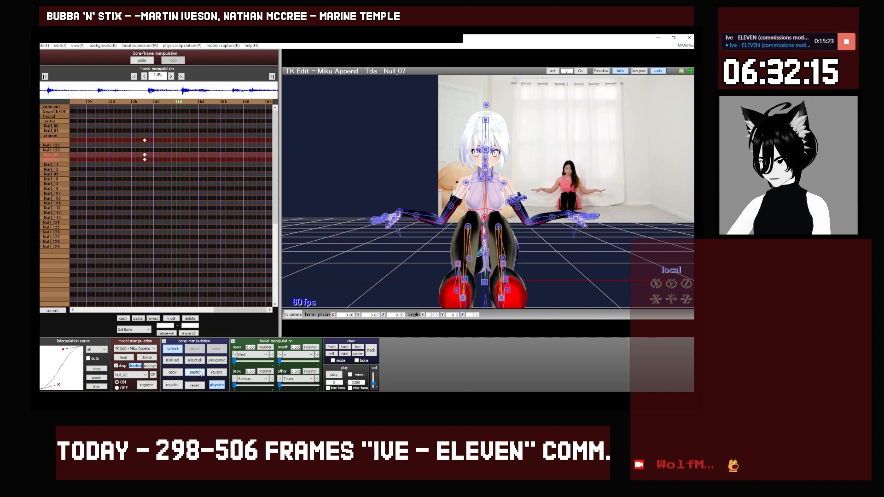
key("Right")
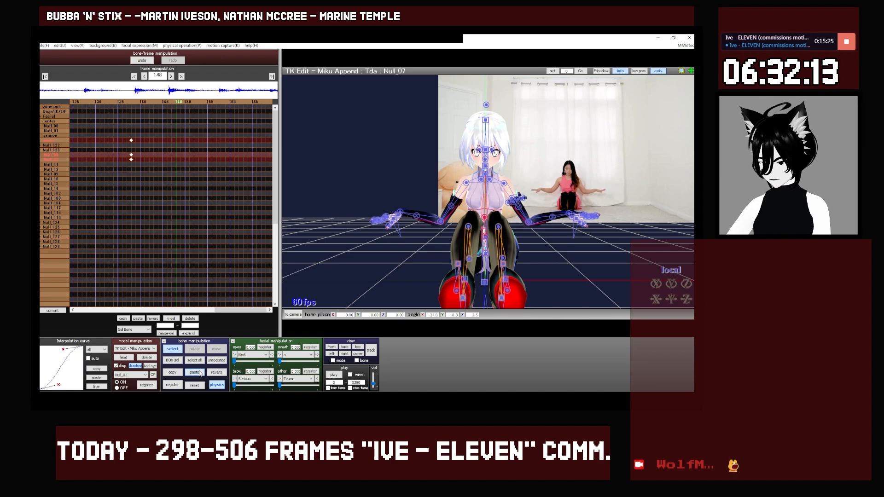
Register the waist, Null_06 and Null_07 bones at frame 148 and paste the copied interpolation curve onto their keyframes.
left_click(485, 217)
left_click(195, 348)
left_click_drag(484, 210, 486, 221)
left_click(172, 385)
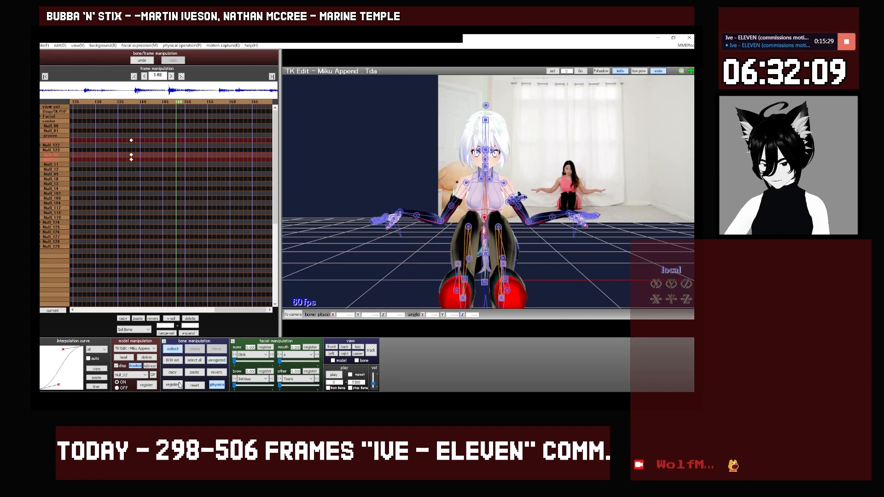
left_click(96, 378)
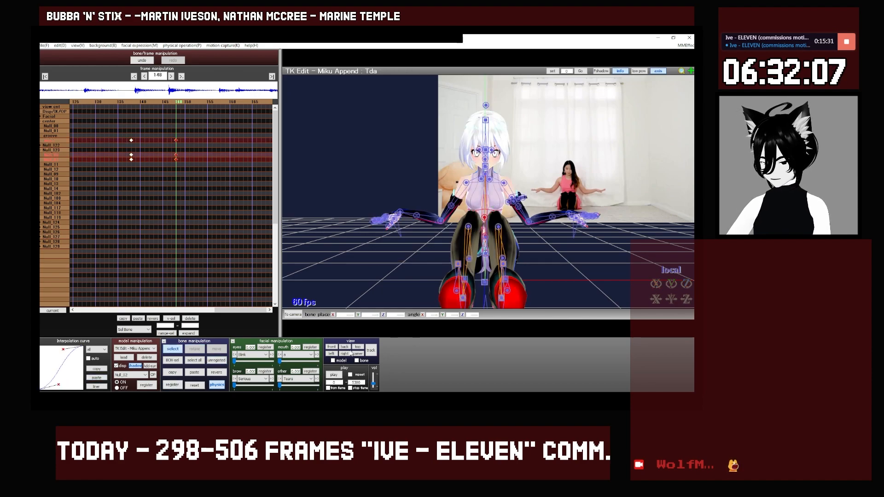
Step forward from frame 148 to frame 170 to examine the reference dancer's next torso position.
key("Right")
key("Right")
key("Right")
key("Right")
key("Right")
key("Right")
key("Right")
key("Right")
key("Right")
key("Right")
key("Right")
key("Right")
key("Right")
key("Right")
key("Right")
key("Right")
key("Right")
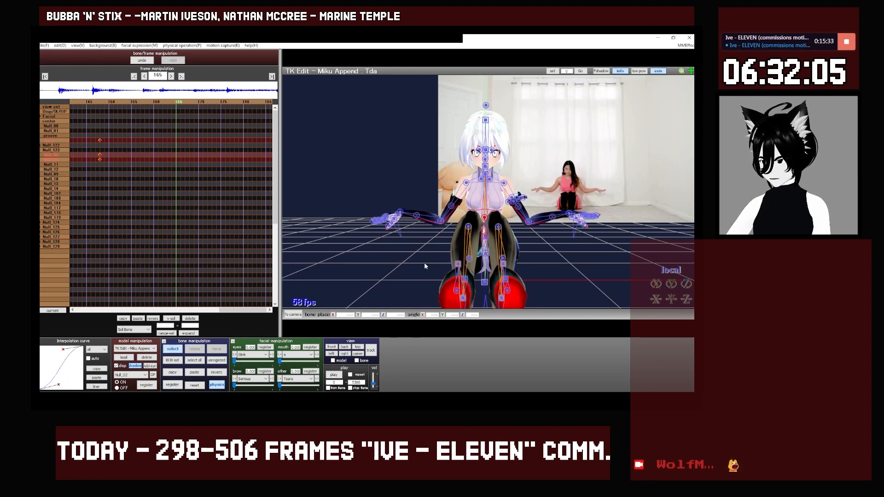
key("Right")
key("Right")
key("Right")
key("Right")
key("Right")
key("Right")
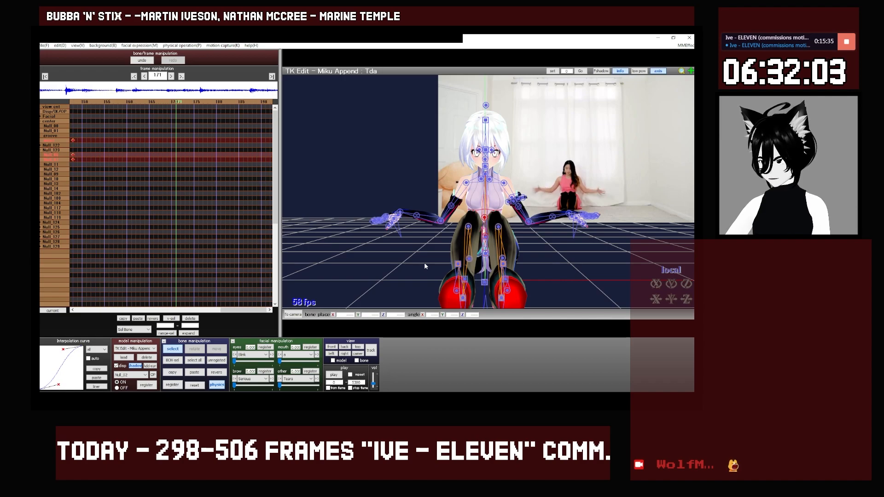
key("Left")
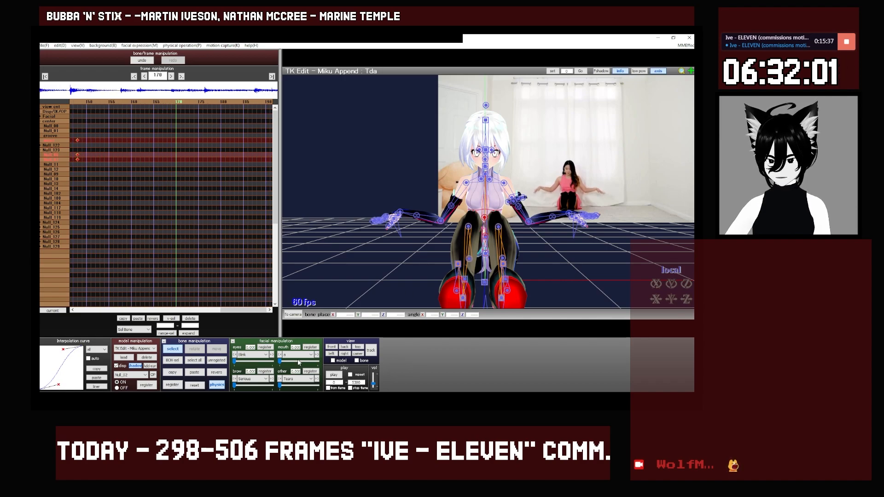
Rotate the waist bone at frame 170 to adjust the torso lean as seen from the side.
left_click(331, 354)
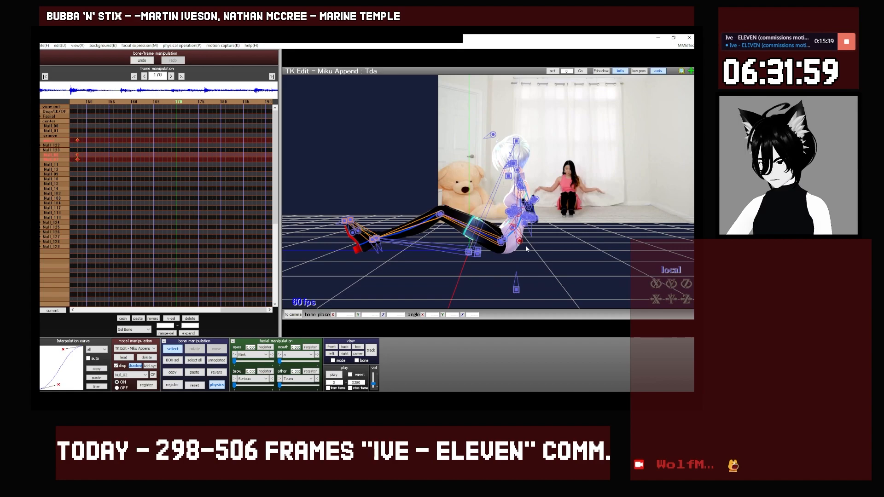
scroll(526, 248, "up", 3)
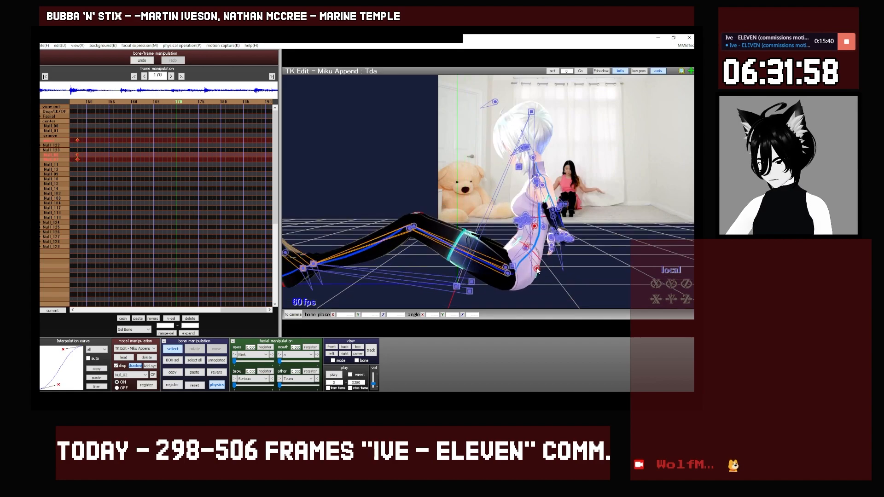
left_click(537, 270)
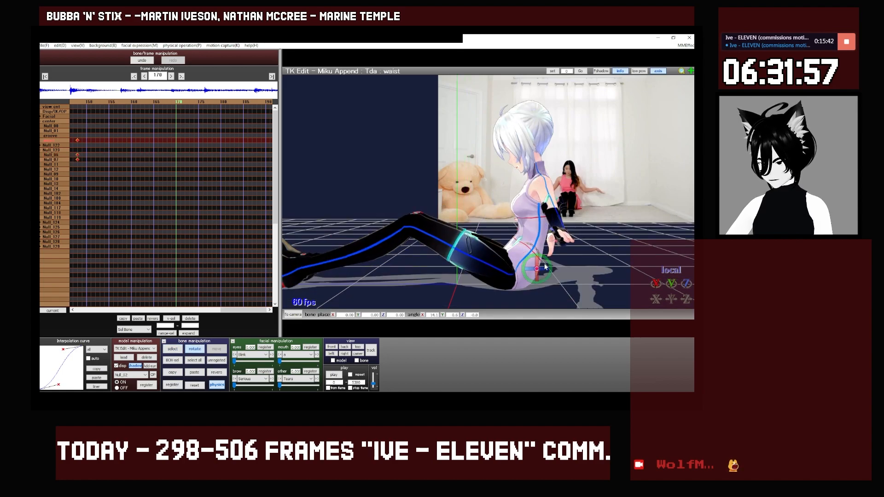
left_click_drag(550, 263, 534, 244)
Rotate the Null_06 and Null_07 torso bones at frame 170 to carry the lean up through the upper torso.
left_click(519, 236)
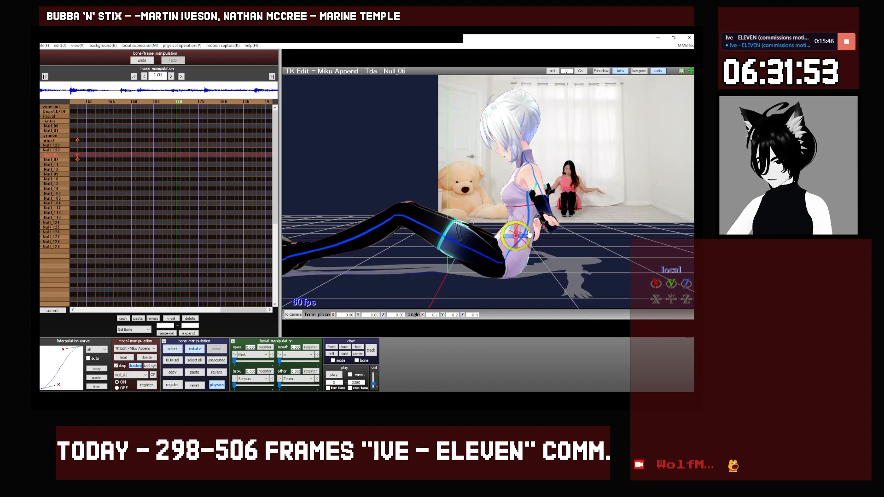
key("c")
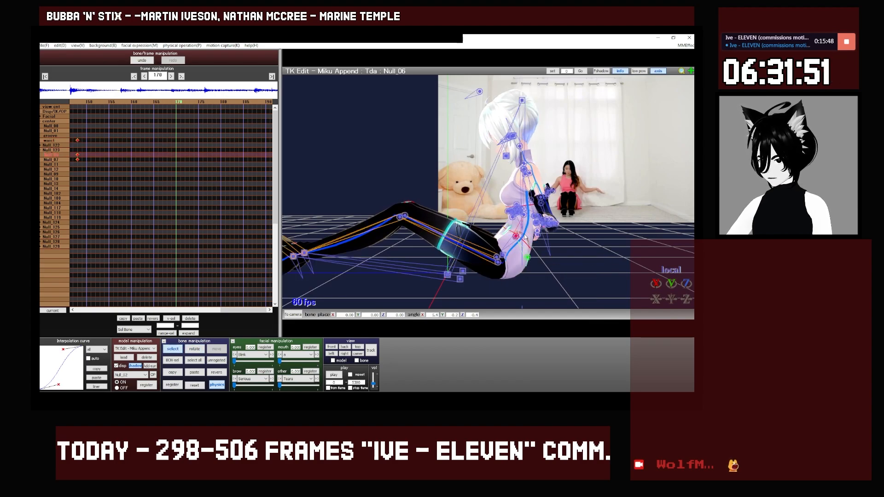
left_click(534, 212)
key("x")
left_click_drag(535, 212, 536, 221)
key("c")
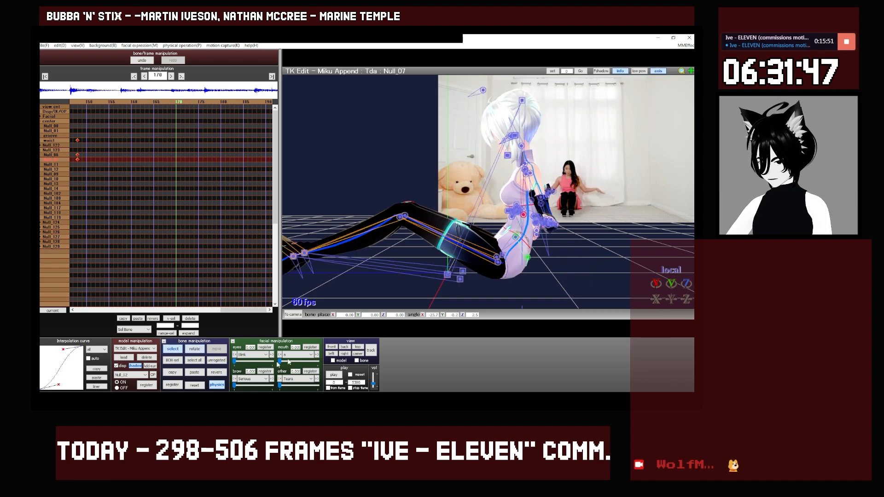
Register the adjusted waist, Null_06 and Null_07 bones at frame 170 and paste the copied interpolation curve onto their keyframes.
left_click(216, 361)
left_click(173, 385)
left_click(93, 380)
Scrub back and forth through the frames before 170 and play the animation to check the torso lean from the side.
key("Left")
key("Left")
key("Left")
key("Left")
key("Left")
key("Left")
key("Left")
key("Left")
key("Left")
key("Left")
key("Left")
key("Left")
key("Left")
key("Left")
key("Left")
key("Left")
key("Left")
key("Left")
key("Left")
key("Left")
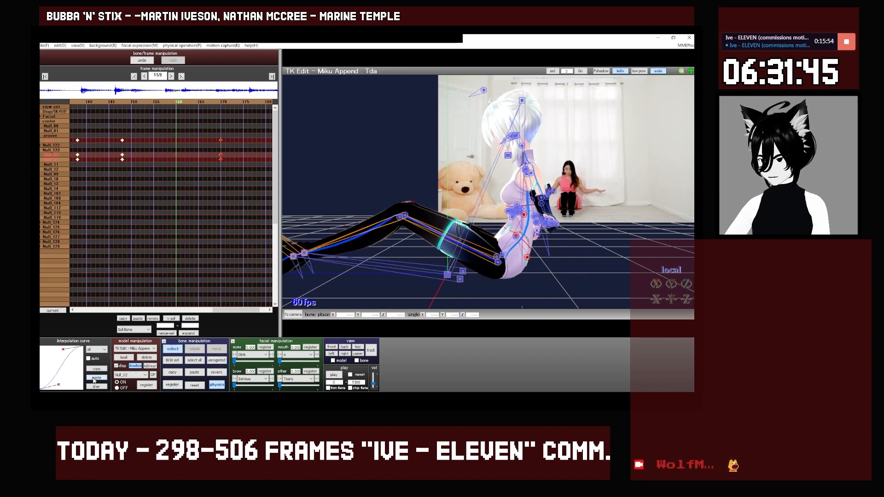
key("Right")
key("Right")
key("Right")
key("Right")
key("Right")
key("Right")
key("Right")
key("Right")
key("Right")
key("Right")
key("Right")
key("Right")
key("Right")
key("Right")
key("Right")
key("Right")
key("Right")
key("Right")
key("Right")
key("Right")
key("Right")
key("Right")
key("Right")
key("Right")
key("Right")
key("Right")
key("Right")
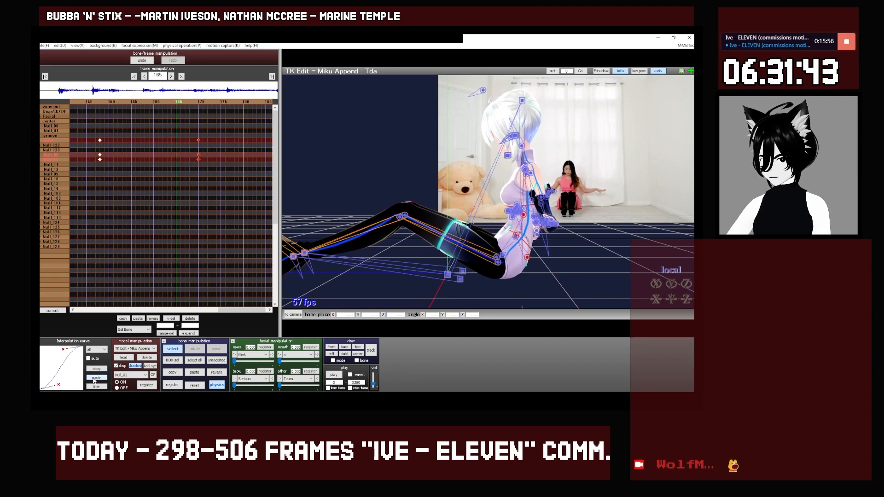
left_click(335, 376)
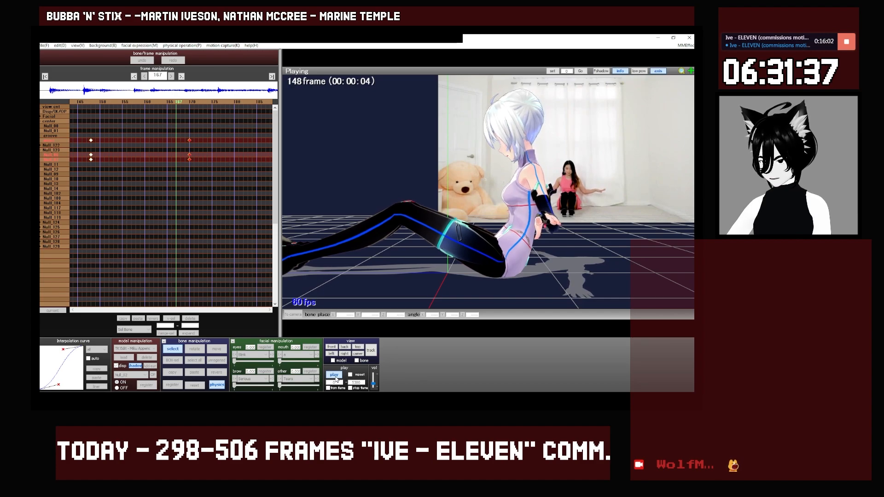
Switch to the front view and examine the model's torso and arms from frame 68 to frame 160 against the reference dancer.
left_click(331, 347)
key("Left")
middle_click_drag(519, 292, 516, 260)
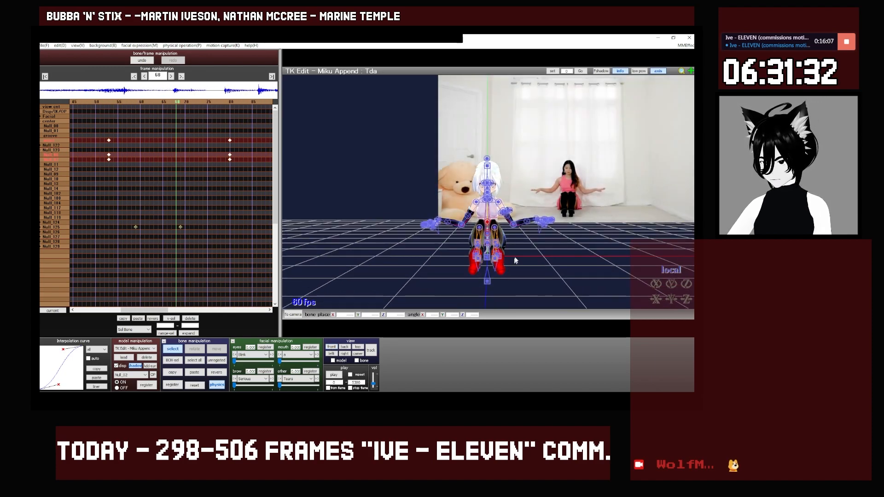
scroll(516, 261, "up", 5)
key("Right")
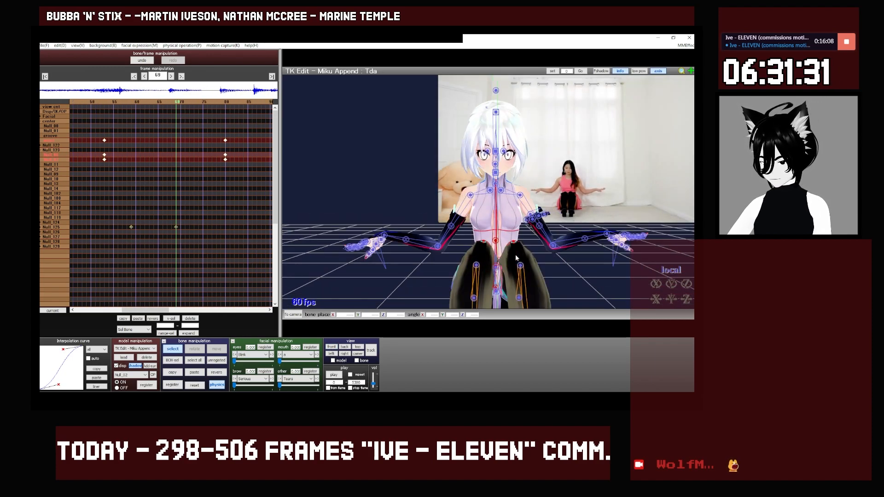
key("Right")
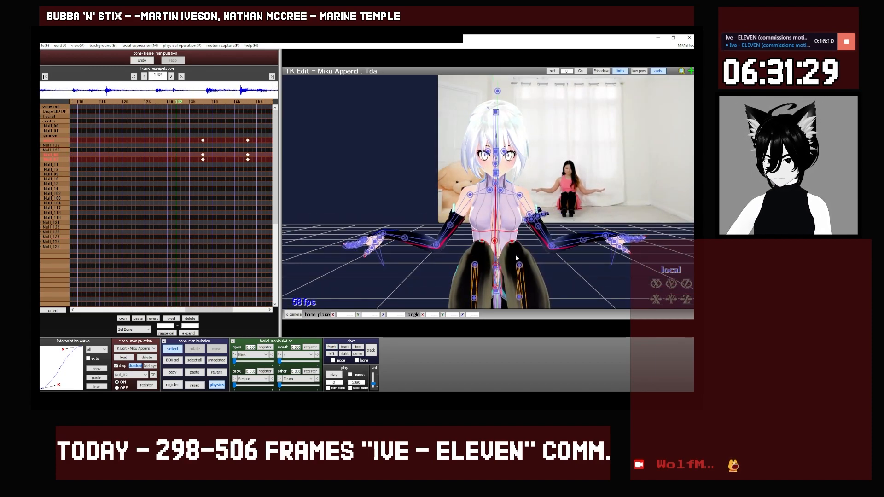
key("Right")
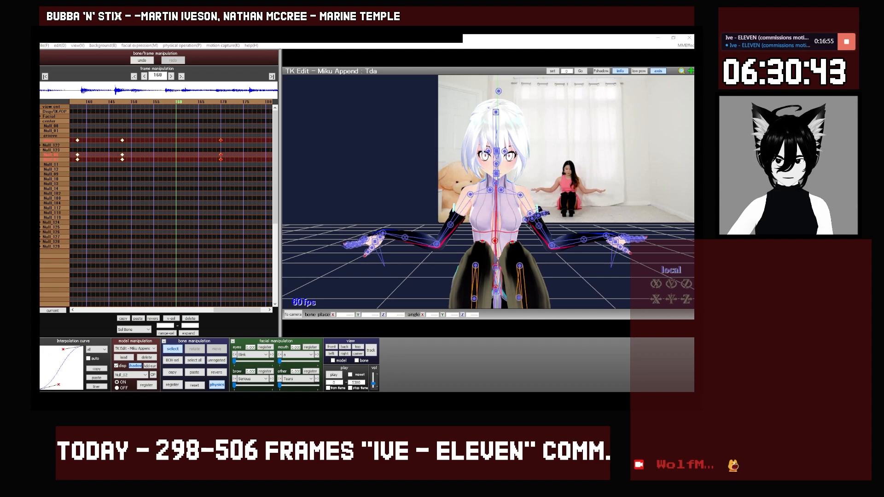
mouse_move(421, 235)
middle_mouse_down()
mouse_move(418, 225)
mouse_move(420, 232)
middle_mouse_up()
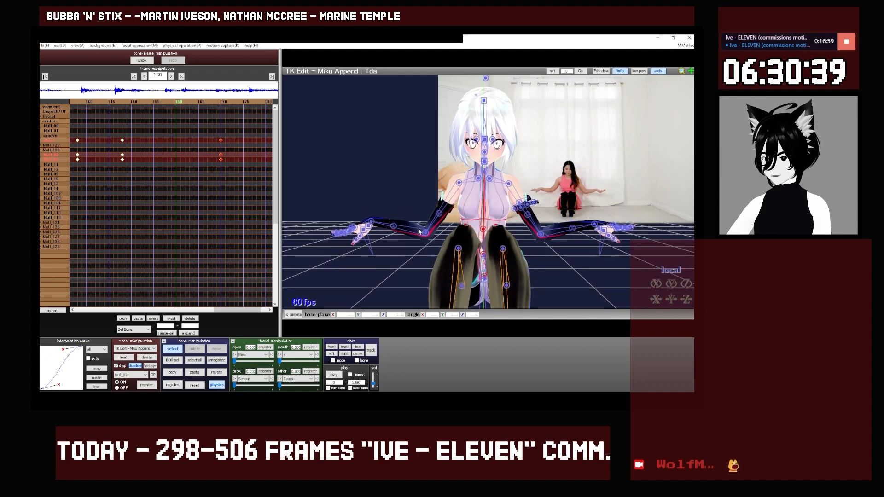
Scrub repeatedly between about frames 110 and 172 to compare the torso movement with the reference dancer from the front.
key("Right")
key("Right")
key("Right")
key("Right")
key("Right")
key("Right")
key("Right")
key("Right")
key("Right")
key("Right")
key("Right")
key("Right")
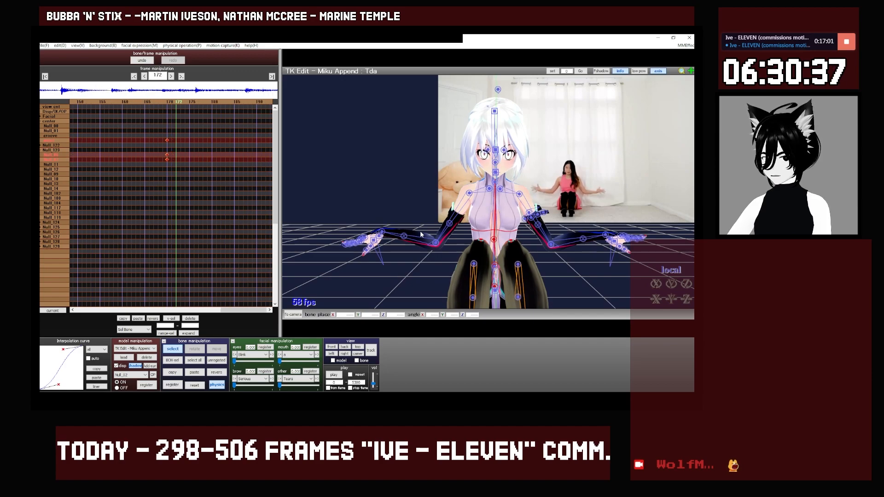
key("Left")
key("Left")
key("Left")
key("Left")
key("Left")
key("Left")
key("Left")
key("Left")
key("Left")
key("Left")
key("Left")
key("Left")
key("Left")
key("Left")
key("Left")
key("Left")
key("Left")
key("Left")
key("Left")
key("Left")
key("Right")
key("Right")
key("Right")
key("Right")
key("Right")
key("Right")
key("Right")
key("Right")
key("Right")
key("Right")
key("Right")
key("Right")
key("Right")
key("Right")
key("Right")
key("Right")
key("Right")
key("Right")
key("Right")
key("Right")
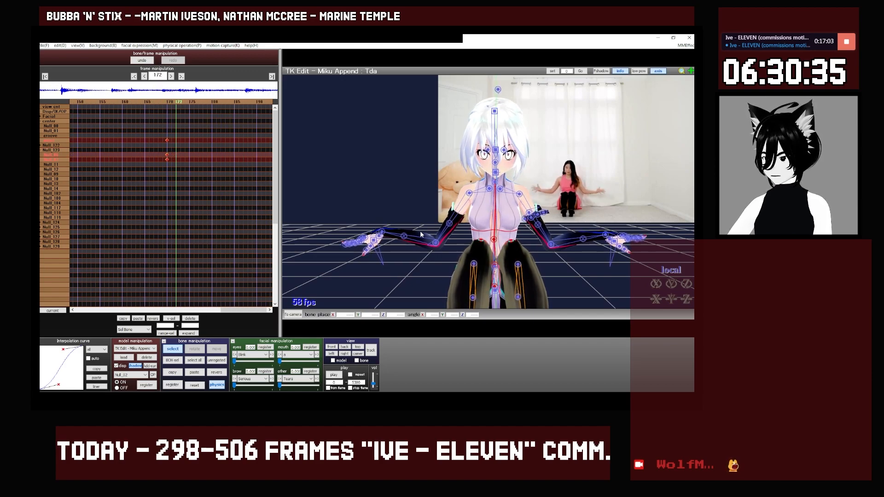
key("Left")
key("Left")
key("Left")
key("Left")
key("Left")
key("Left")
key("Left")
key("Left")
key("Left")
key("Left")
key("Left")
key("Left")
key("Left")
key("Left")
key("Left")
key("Left")
key("Left")
key("Left")
key("Left")
key("Left")
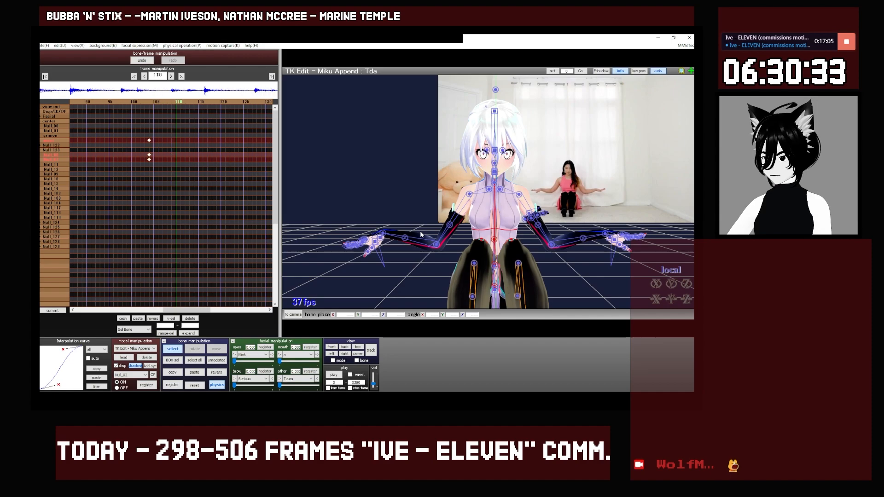
key("Right")
key("Right")
key("Right")
key("Right")
key("Right")
key("Right")
key("Right")
key("Right")
key("Right")
key("Right")
key("Right")
key("Right")
key("Right")
key("Right")
key("Right")
key("Right")
key("Right")
key("Right")
key("Right")
key("Right")
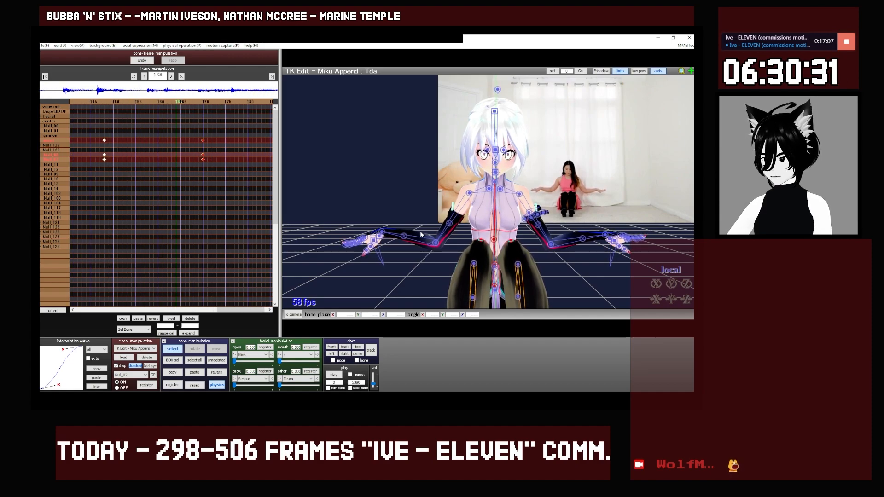
Select the Null_07 bone at frame 170 and scrub between about frames 150 and 170 to examine the torso motion from the front.
key("Right")
key("Right")
left_click(496, 239)
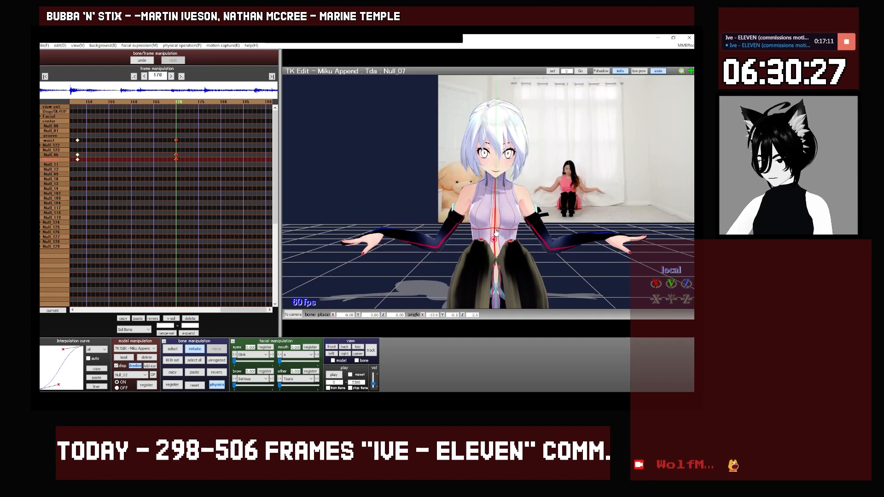
key("Left")
key("Left")
key("Left")
key("Left")
key("Left")
key("Left")
key("Left")
key("Left")
key("Left")
key("Left")
key("Left")
key("Left")
key("Left")
key("Left")
key("Left")
key("Left")
key("Left")
key("Left")
key("Left")
key("Left")
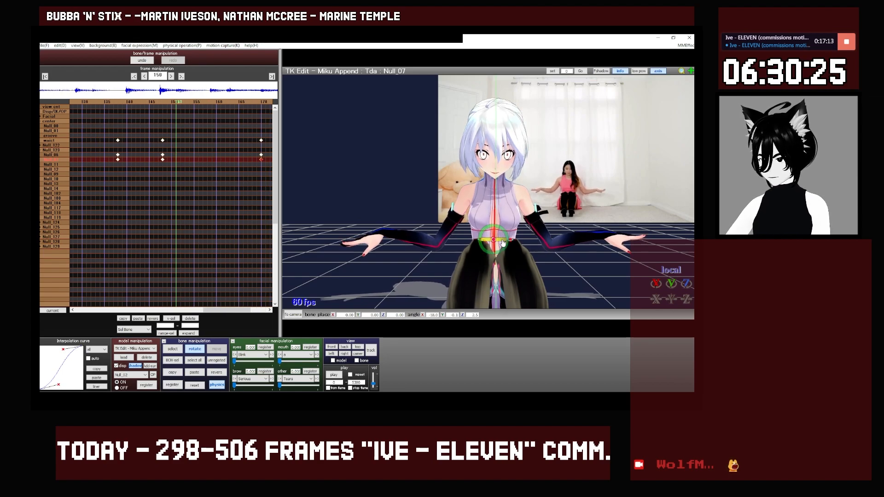
key("Right")
key("Right")
key("Right")
key("Right")
key("Right")
key("Right")
key("Right")
key("Right")
key("Right")
key("Right")
key("Right")
key("Right")
key("Right")
key("Right")
key("Right")
key("Right")
key("Right")
key("Right")
key("Right")
key("Right")
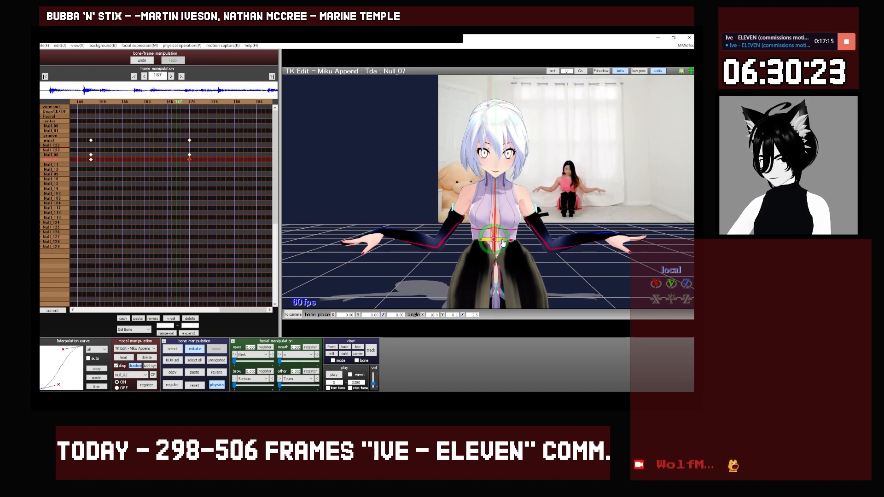
Switch to a close side view of the model and compare the torso lean between frames 125 and 170.
left_click(345, 354)
middle_click_drag(458, 280, 434, 233)
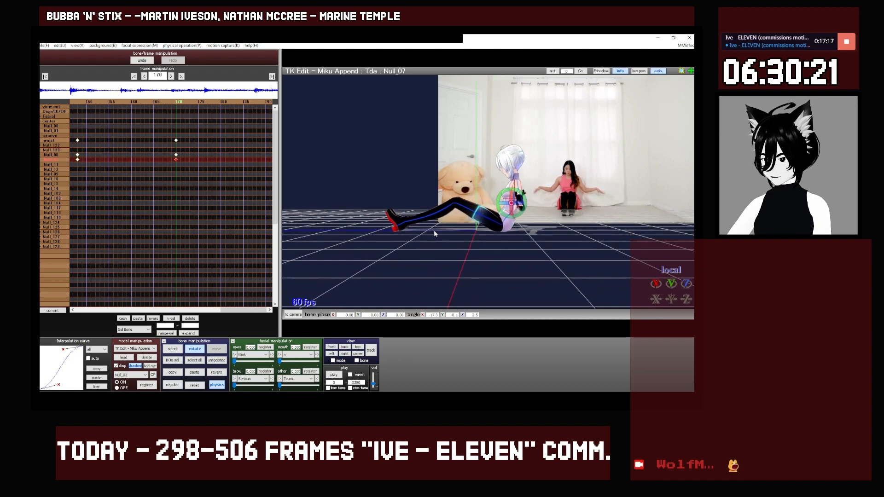
scroll(517, 258, "up", 5)
key("Left")
key("Left")
key("Left")
key("Left")
key("Left")
key("Left")
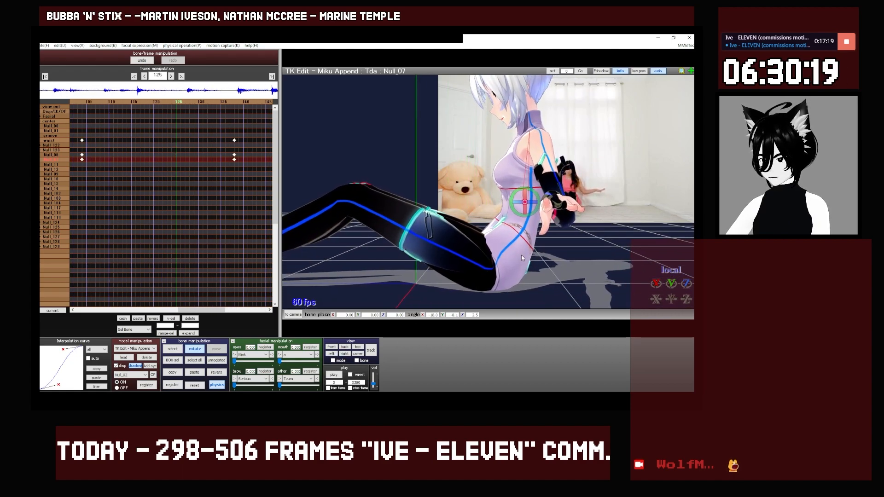
key("Right")
key("Right")
key("Right")
key("Right")
key("Right")
key("Right")
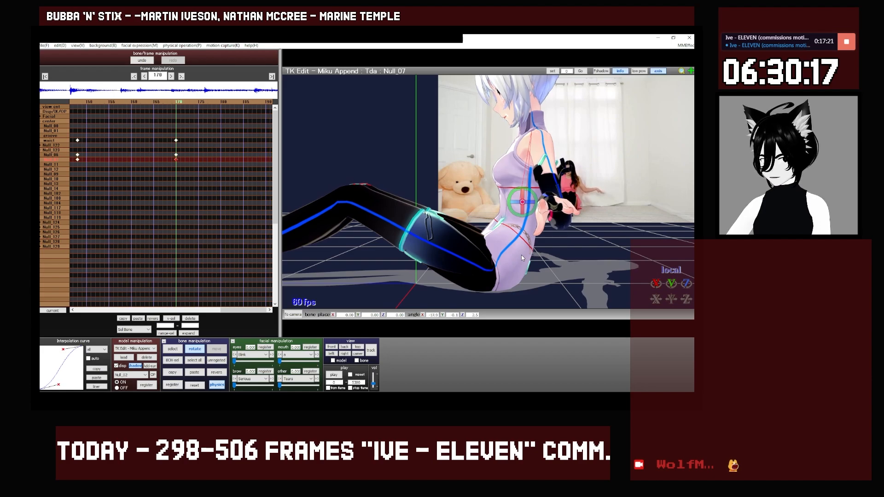
Select the waist bone for rotation at frame 170 and scrub back to about frame 149 to check the lean from the side.
key("c")
left_click(529, 264)
key("x")
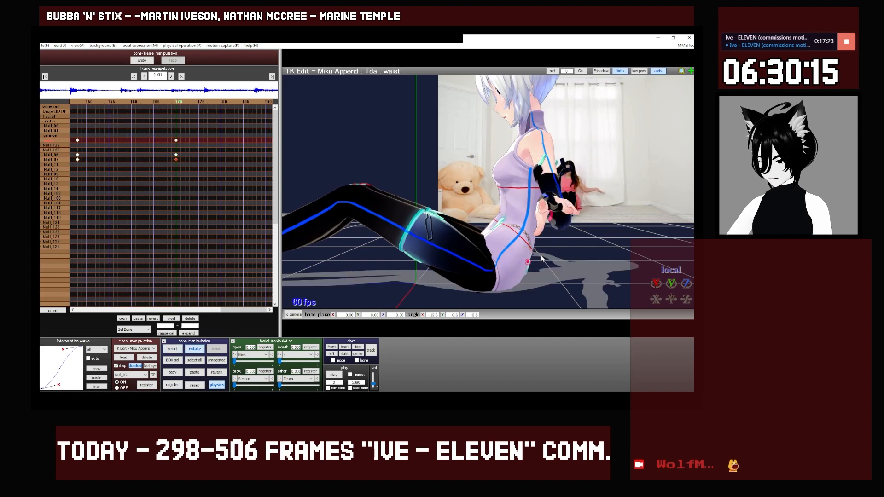
key("Left")
key("Left")
key("Left")
key("Left")
key("Left")
key("Left")
key("Left")
key("Left")
key("Left")
key("Left")
key("Left")
key("Left")
key("Left")
key("Left")
key("Left")
key("Left")
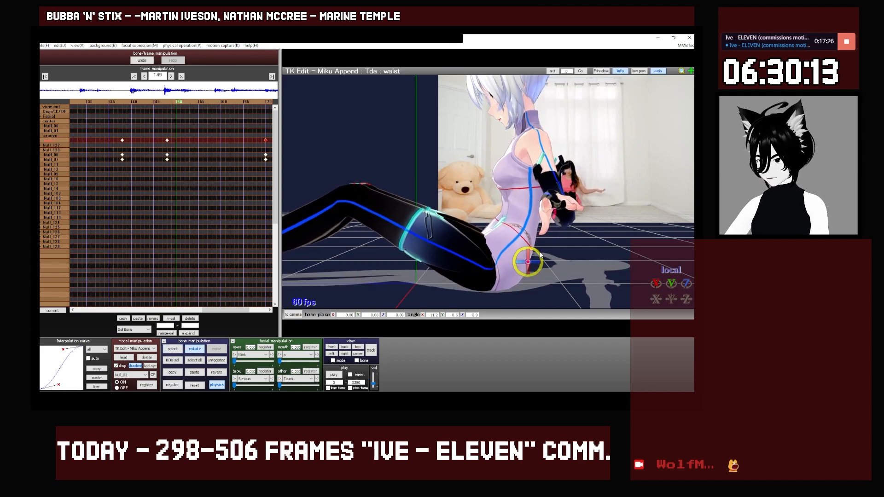
Review the waist motion onward from frame 149 in the side and front views against the reference video.
key("Right")
key("Right")
key("Right")
key("Right")
key("Right")
key("Right")
key("Right")
key("Right")
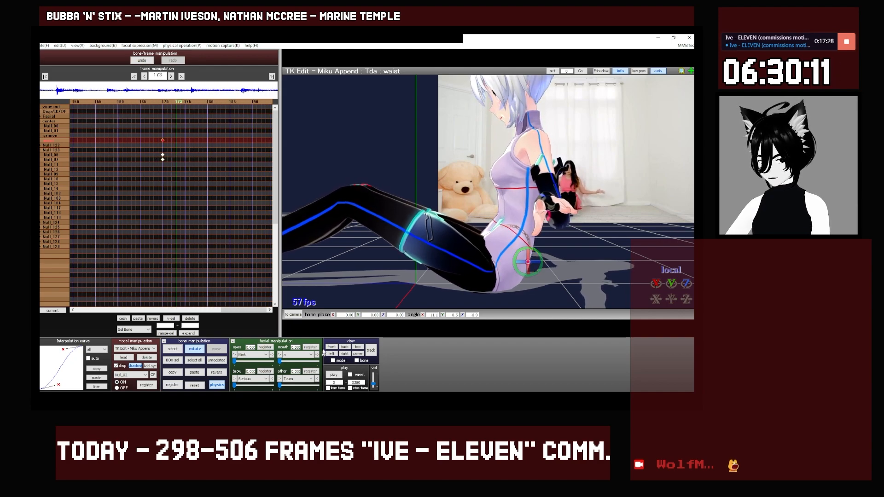
left_click(336, 347)
key("Right")
key("Right")
key("Right")
key("Right")
key("Right")
key("Right")
key("Right")
key("Right")
key("Right")
key("Right")
middle_click_drag(450, 304, 450, 274)
scroll(433, 275, "up", 4)
key("Left")
key("Left")
key("Left")
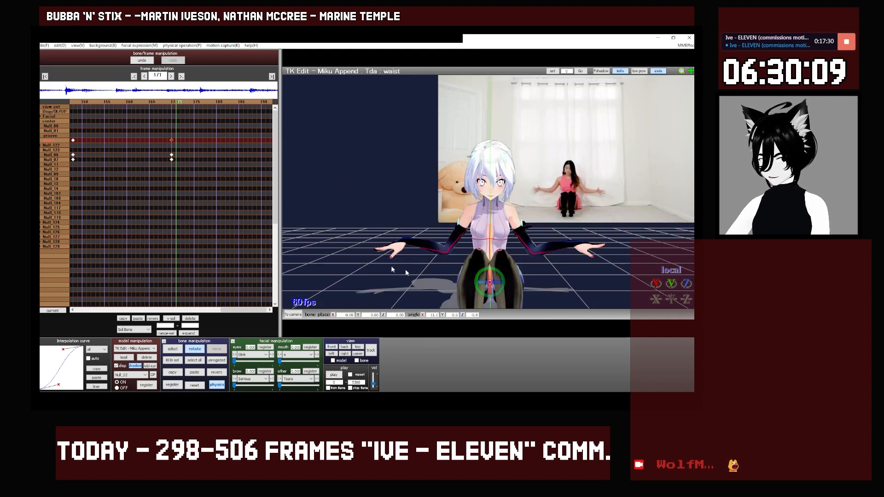
Save the current project.
key("Right")
left_click(44, 45)
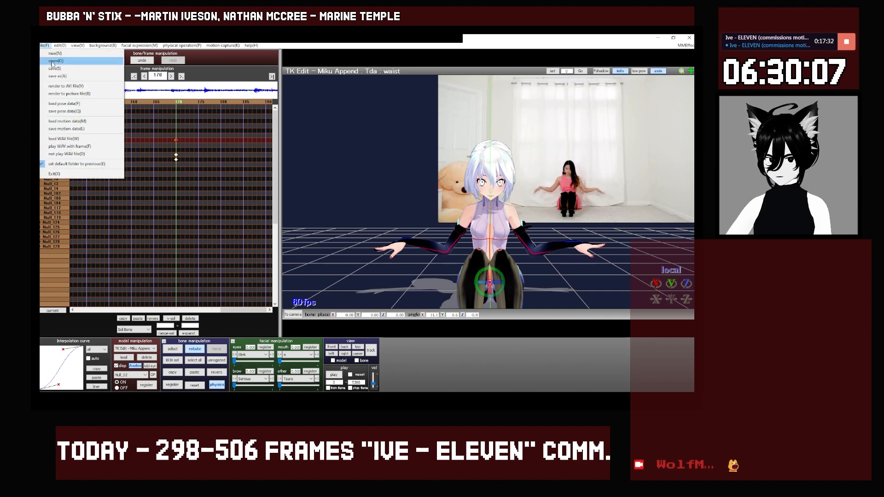
left_click(51, 68)
left_click_drag(208, 174, 73, 121)
key("Left")
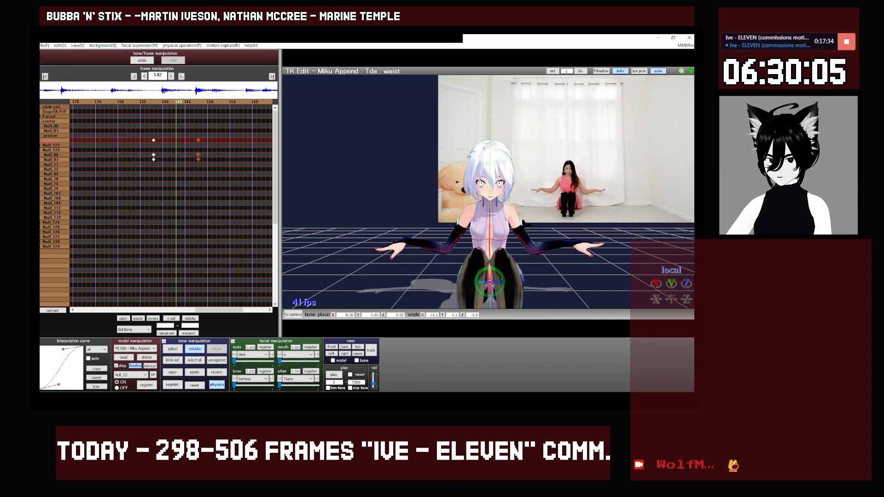
left_click_drag(76, 129, 76, 129)
key("Left")
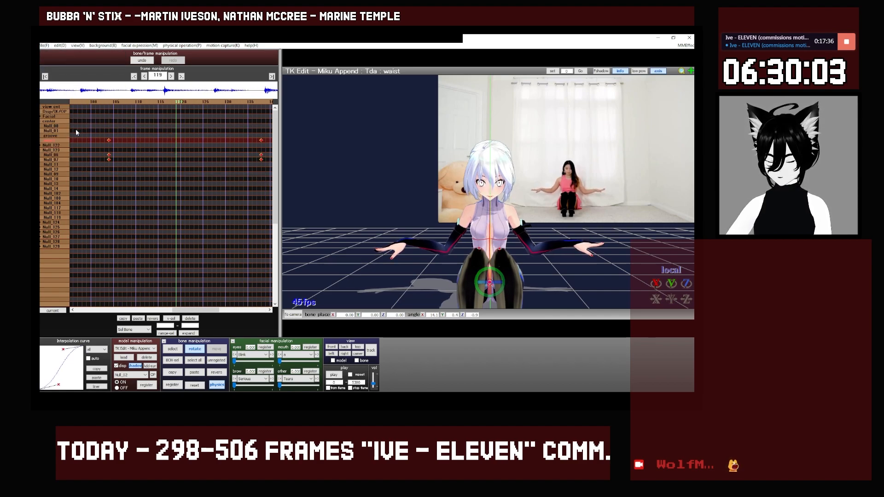
left_click_drag(246, 248, 98, 120)
key("Left")
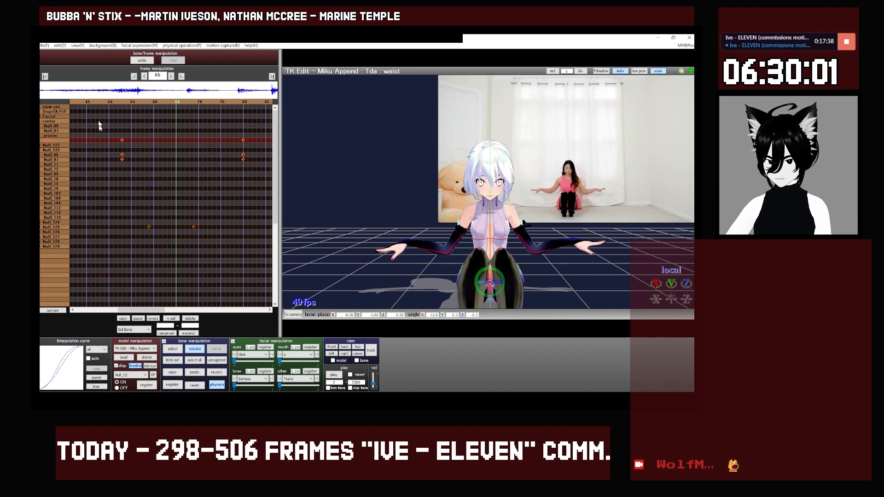
key("Right")
key("Right")
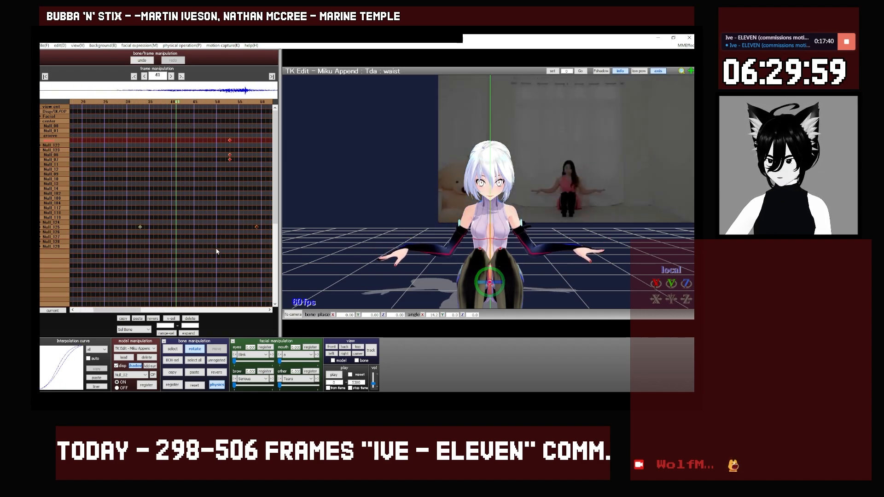
Select the waist, Null_06 and Null_07 keyframes from about frame 53 to 170 and reshape their interpolation curve.
left_click_drag(105, 122, 269, 179)
key("Right")
key("Right")
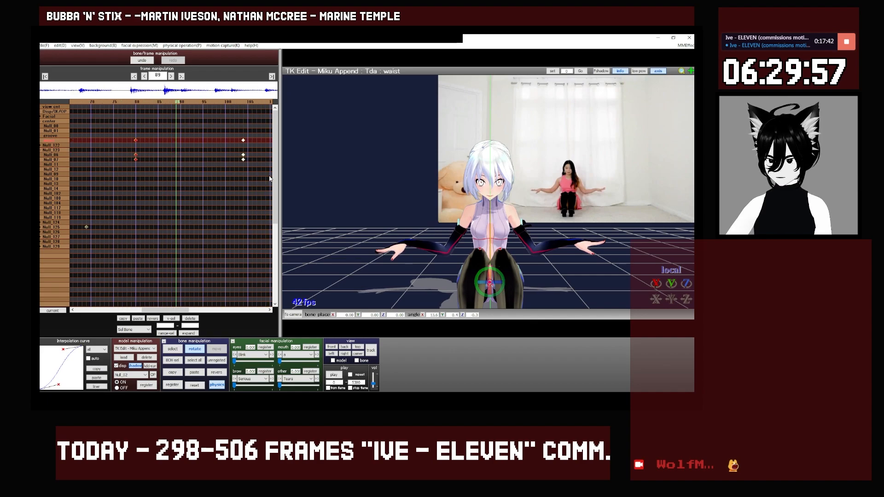
key("Right")
left_click_drag(129, 128, 217, 195)
key("Right")
key("Right")
left_click_drag(107, 125, 174, 197)
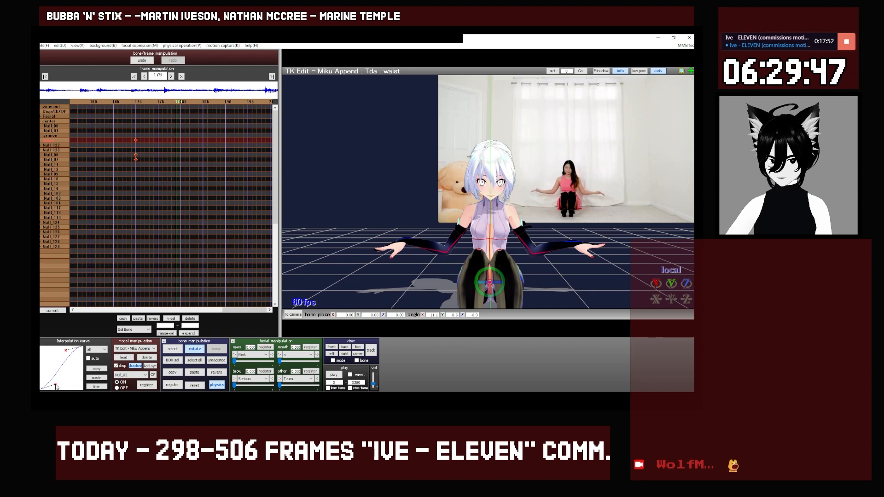
Examine the reshaped torso motion up close from the front between about frames 130 and 207.
key("Left")
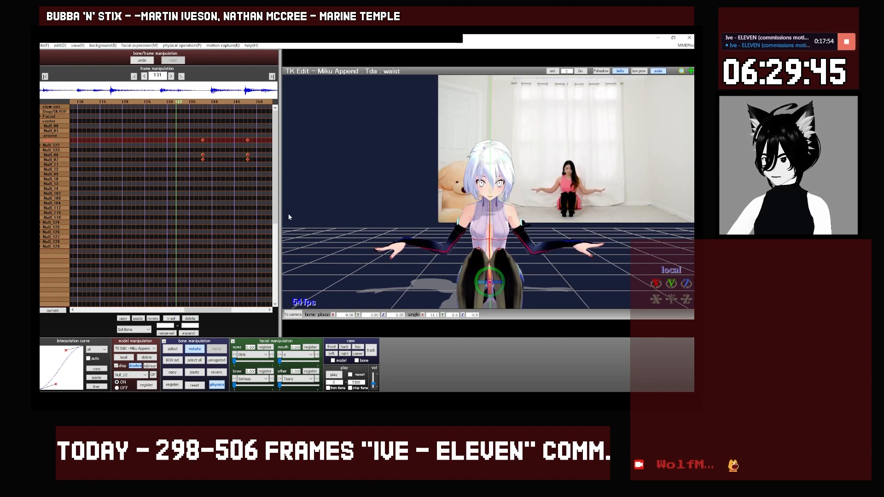
key("Right")
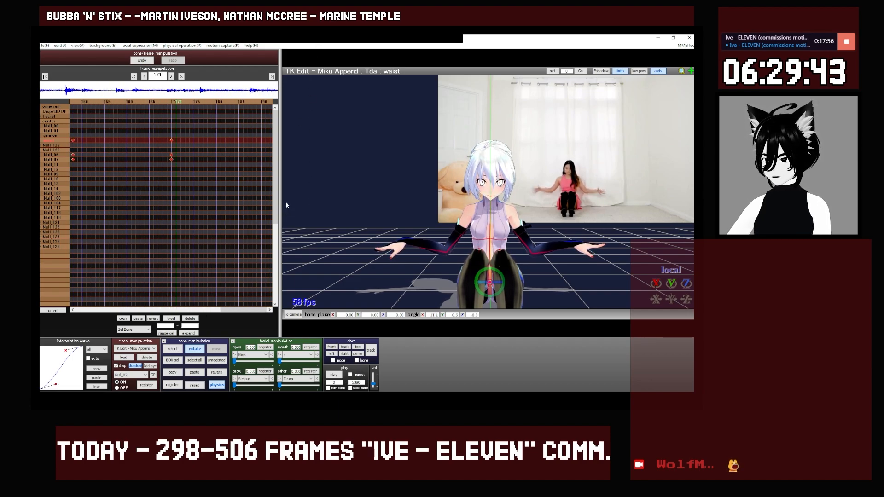
scroll(438, 234, "up", 3)
key("Right")
key("Right")
key("Right")
key("Right")
key("Right")
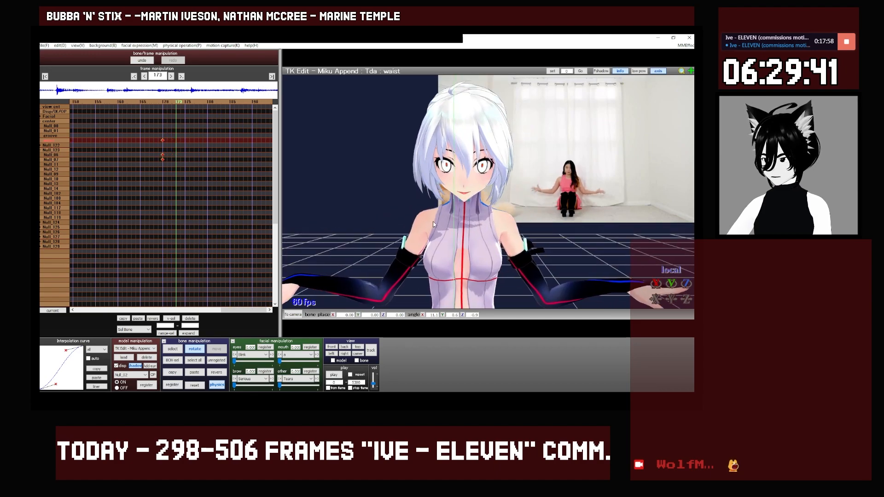
key("Right")
key("Right")
key("Right")
key("Right")
key("Right")
key("Right")
key("Right")
key("Right")
key("Right")
key("Right")
key("Right")
key("Right")
key("Right")
key("Right")
key("Right")
key("Right")
key("Right")
key("Right")
key("Right")
key("Right")
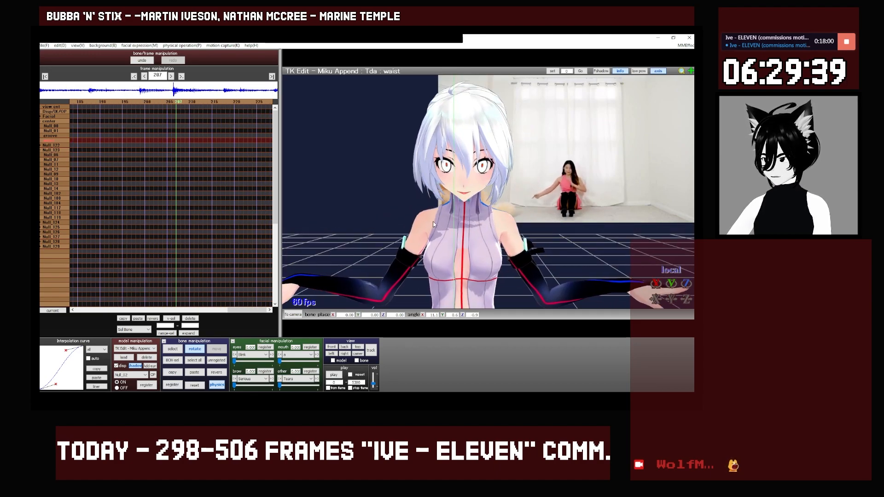
key("Left")
key("Left")
key("Left")
key("Left")
key("Left")
key("Left")
key("Left")
key("Left")
key("Left")
key("Left")
key("Left")
key("Left")
key("Left")
key("Left")
key("Left")
key("Left")
key("Left")
key("Left")
key("Left")
key("Left")
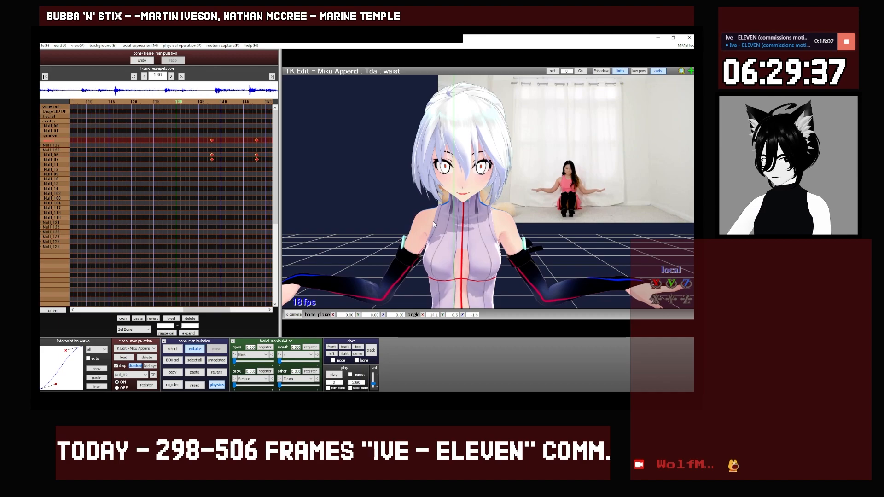
Enlarge the background reference video and compare the model's motion with the dancer around frames 145 to 188.
left_click_drag(681, 74, 709, 46)
middle_click_drag(555, 226, 552, 177)
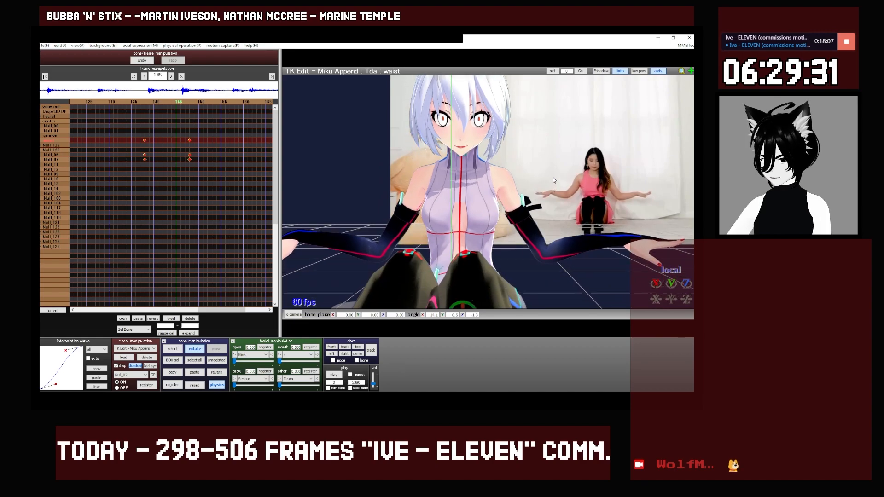
key("Right")
key("Right")
key("Right")
key("Right")
key("Right")
key("Right")
key("Right")
key("Right")
key("Right")
key("Right")
key("Right")
key("Right")
key("Right")
key("Right")
key("Right")
key("Right")
key("Right")
key("Right")
key("Right")
key("Right")
key("Left")
key("Left")
key("Left")
key("Left")
key("Left")
key("Left")
key("Left")
key("Left")
key("Left")
key("Left")
key("Left")
key("Left")
key("Left")
key("Left")
key("Left")
key("Left")
key("Left")
key("Left")
key("Left")
key("Left")
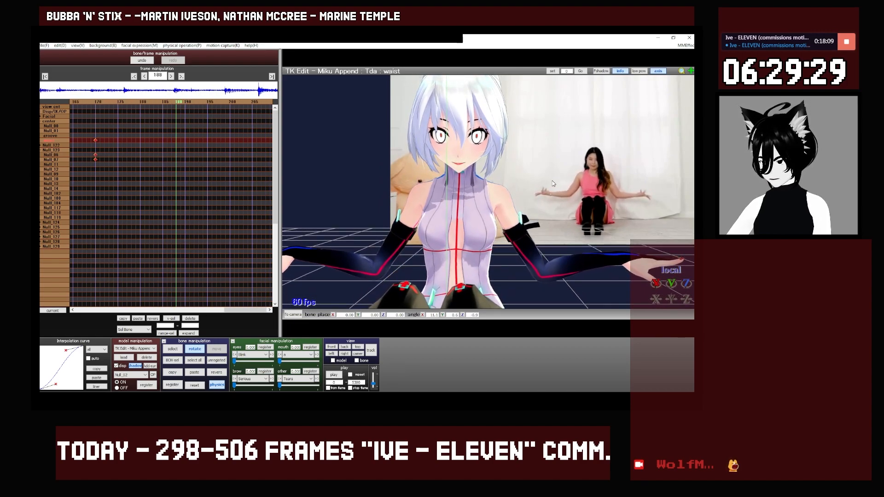
key("Right")
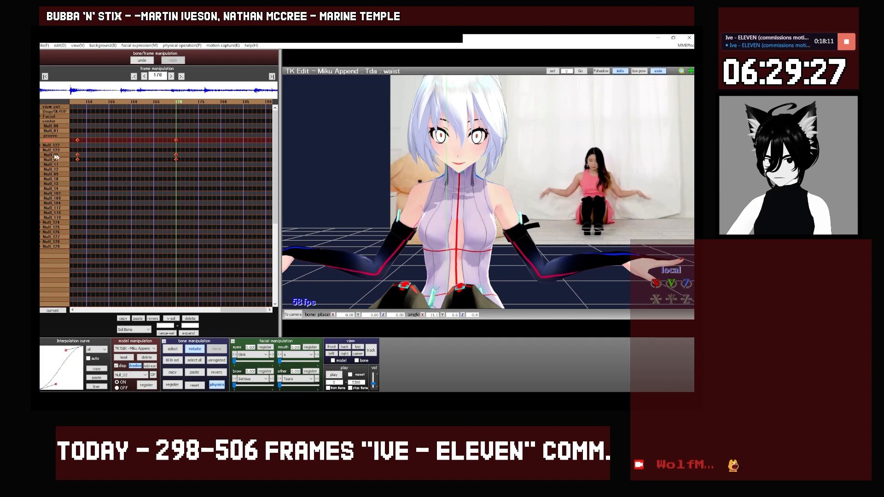
Go to frame 174 and select the Null_06 and Null_07 torso bones in the left side view for rotation.
left_click(48, 156)
key("Right")
key("Right")
key("Right")
key("Right")
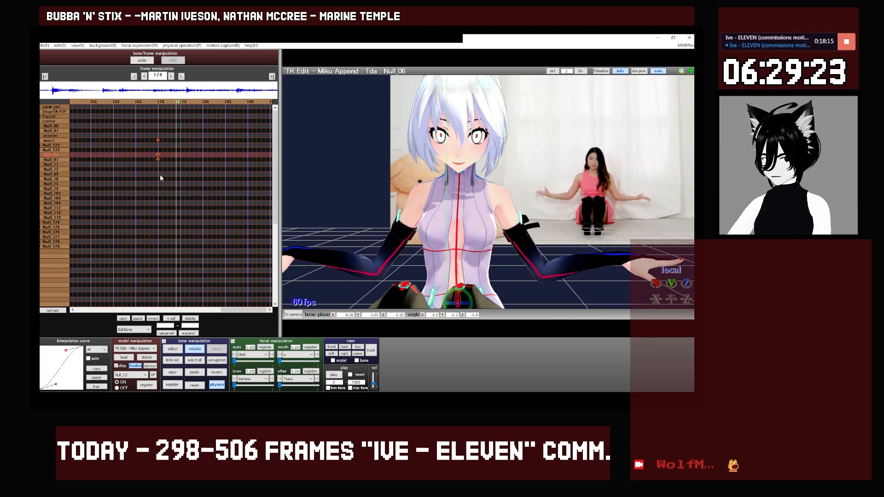
left_click(331, 354)
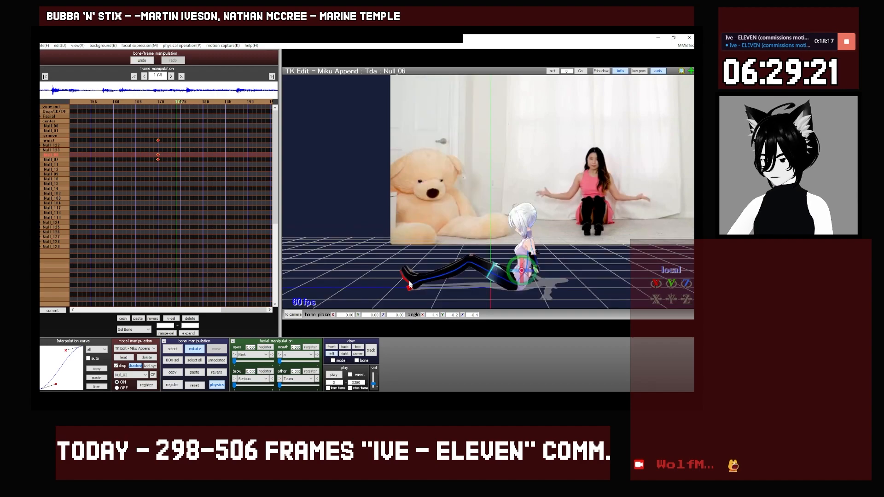
scroll(514, 248, "up", 8)
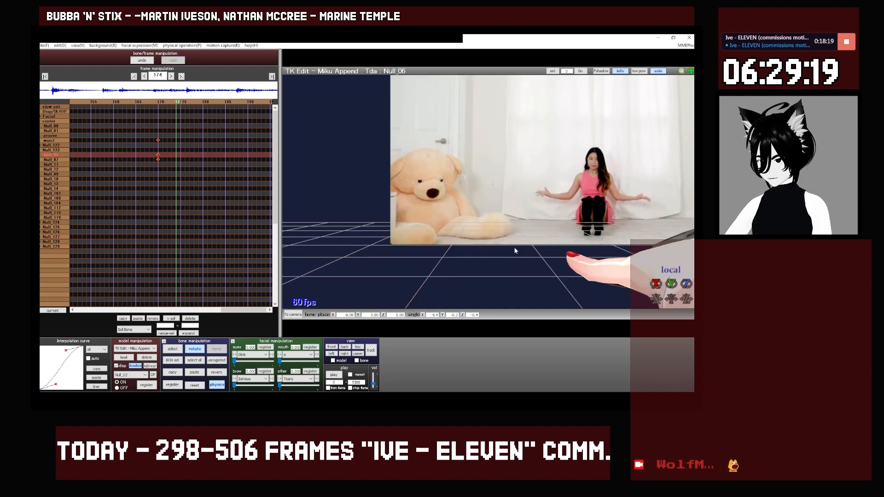
scroll(513, 247, "down", 4)
left_click_drag(531, 233, 528, 193)
key("c")
left_click(525, 211)
key("x")
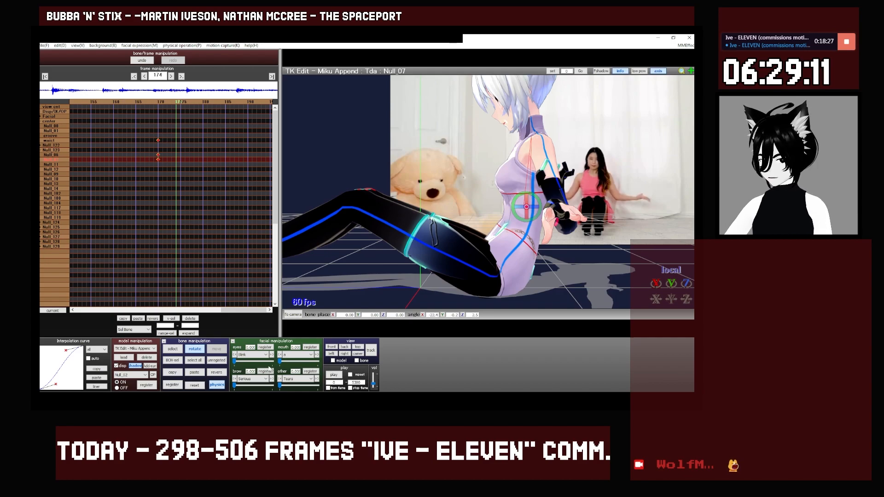
Register Null_06 and Null_07 keyframes at frame 174, paste the copied interpolation curve, and return to frame 169.
key("c")
left_click(93, 378)
key("Left")
key("Left")
key("Left")
key("Left")
key("Left")
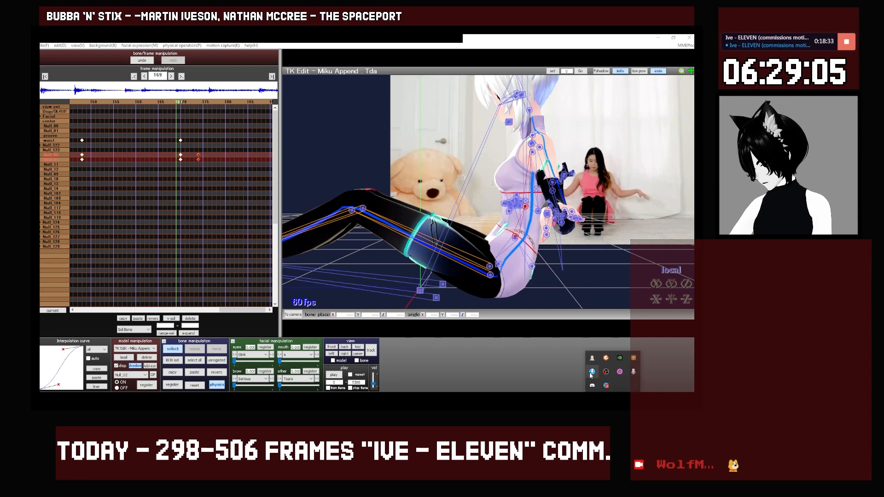
Switch to the AIMP player, close its settings window and move the player out of the way.
left_click(634, 359)
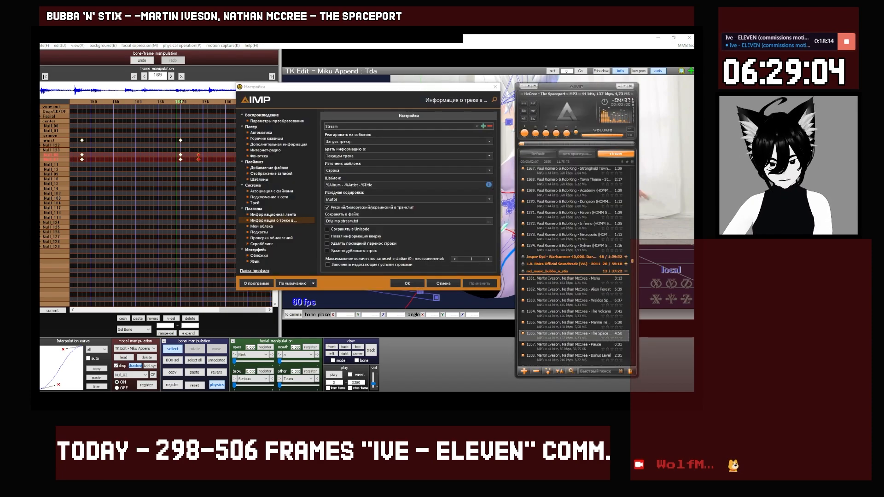
left_click(494, 86)
left_click_drag(599, 86, 0, 98)
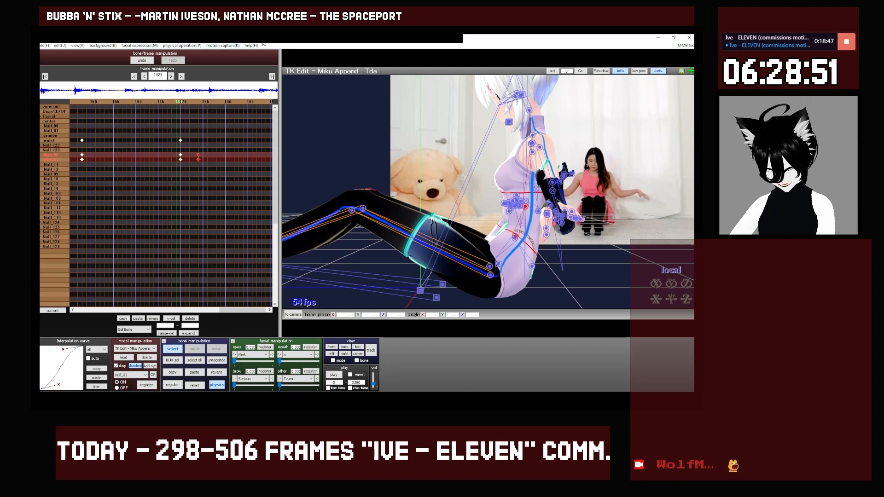
Step back and forth through about frames 169 to 179 in the side view to compare the torso movement with the dancer.
key("Right")
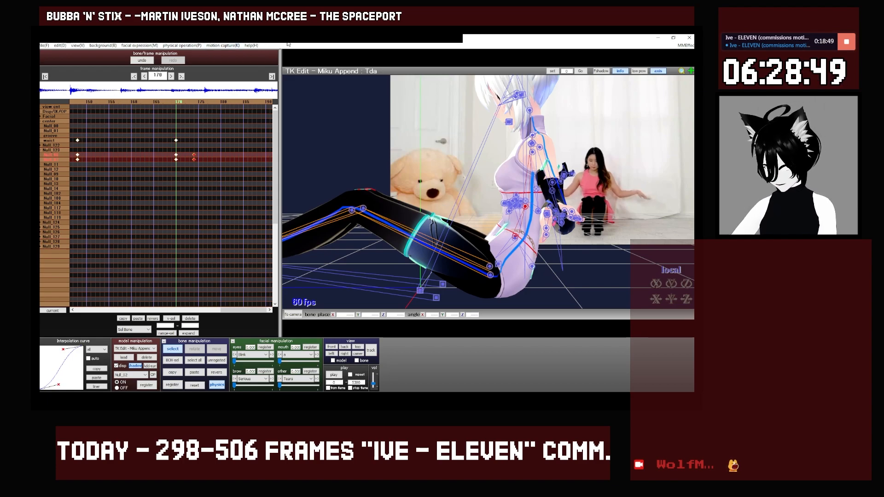
key("Right")
key("Right")
key("Right")
key("Right")
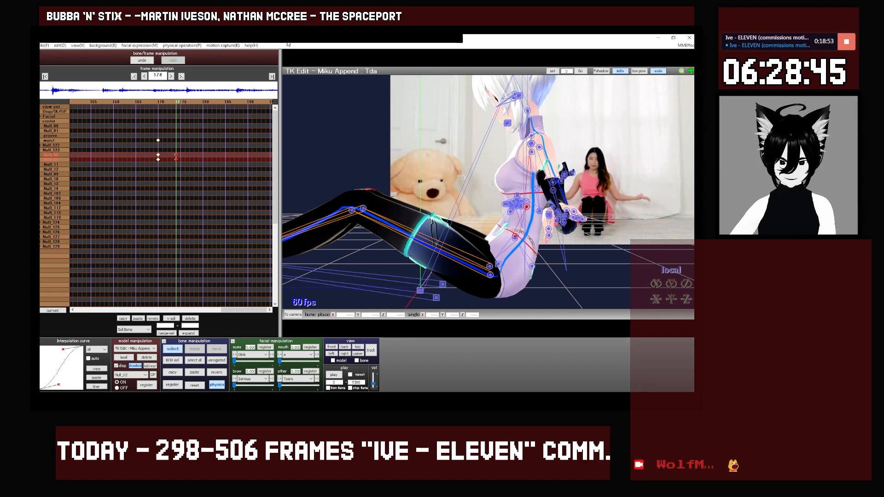
key("Left")
key("Left")
key("Left")
key("Left")
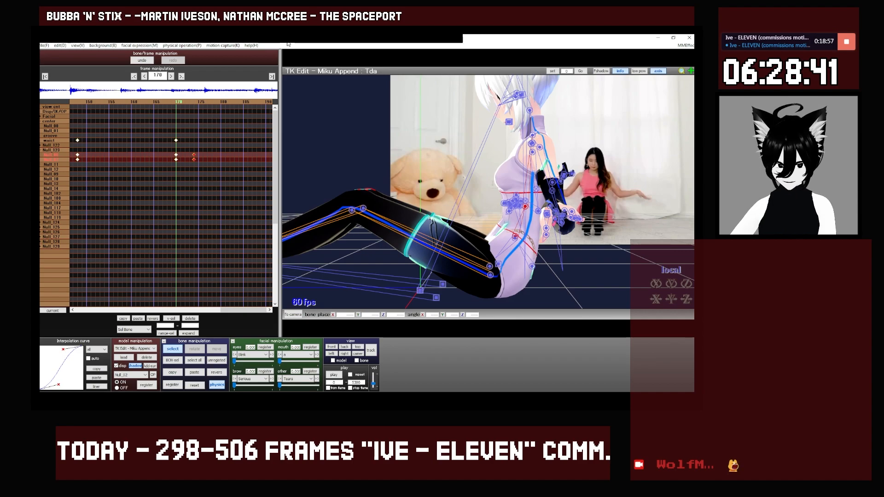
key("Right")
key("Right")
key("Right")
key("Right")
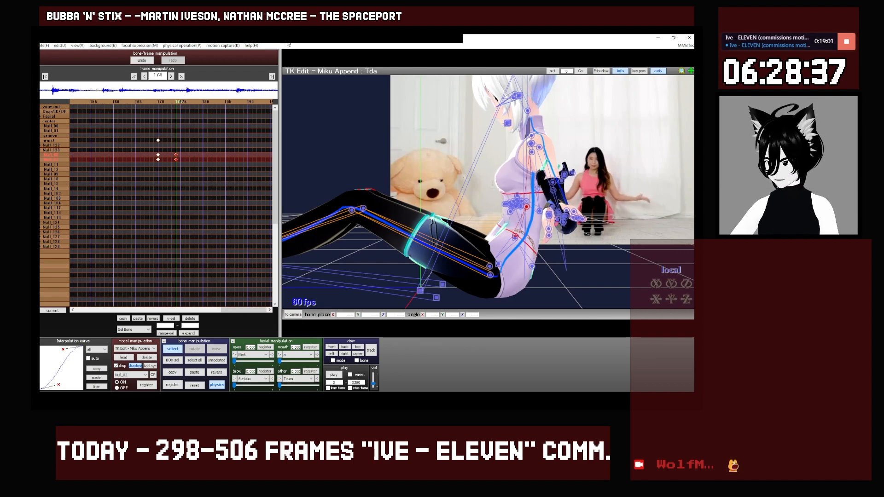
key("Right")
key("Right")
key("Right")
key("Right")
key("Right")
middle_click_drag(392, 121, 330, 150)
key("Left")
key("Left")
key("Left")
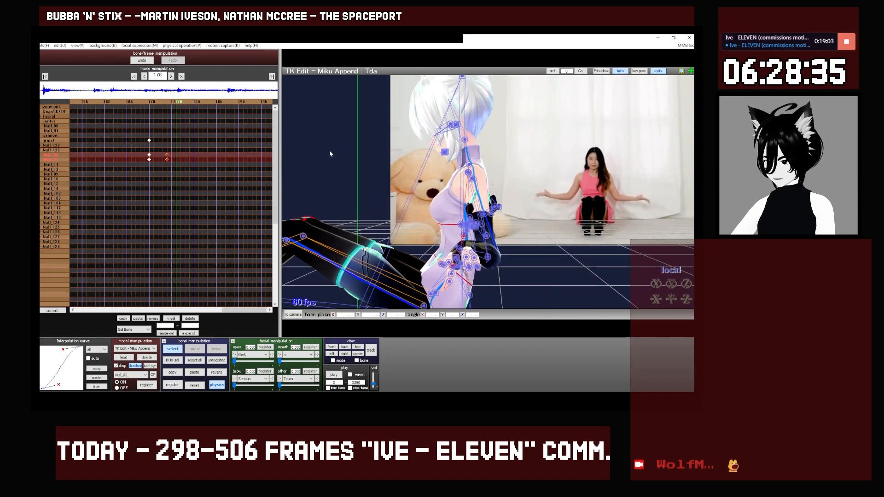
key("Left")
key("Left")
key("Left")
key("Left")
key("Left")
key("Left")
Show the model from the front and advance through the dance to the dancer's pose at frame 198.
left_click(332, 346)
key("Right")
middle_click_drag(377, 278, 371, 236)
scroll(371, 236, "up", 5)
key("Right")
key("Right")
key("Right")
key("Right")
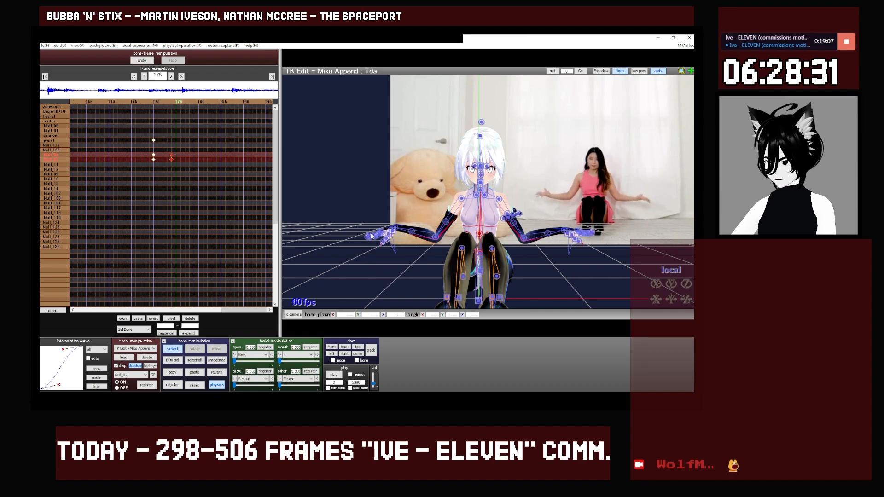
key("Right")
key("Right")
key("Right")
key("Right")
key("Right")
key("Right")
key("Right")
key("Right")
key("Right")
key("Right")
key("Right")
key("Right")
key("Right")
key("Right")
key("Right")
key("Right")
key("Right")
key("Right")
key("Right")
key("Right")
key("Right")
key("Right")
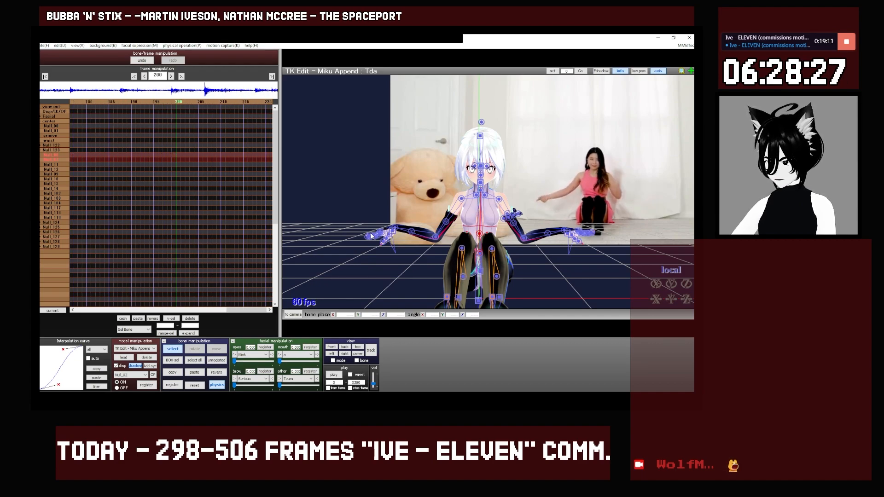
key("Right")
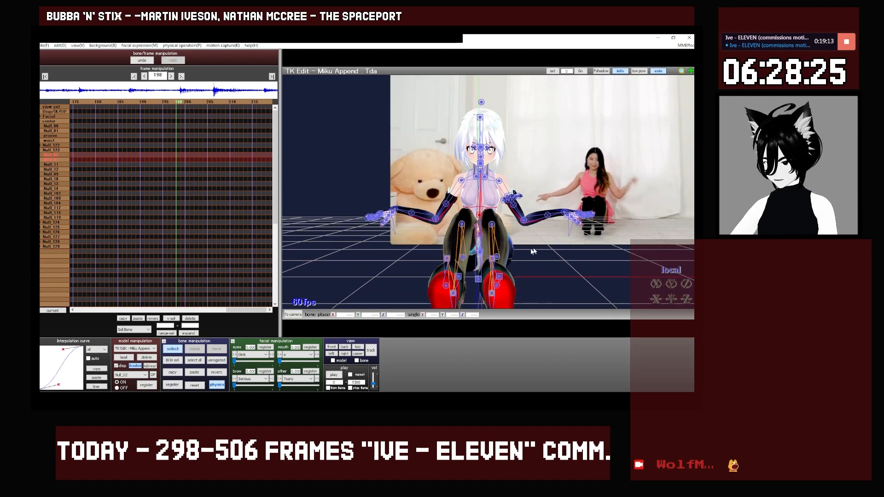
Rotate the waist bone slightly at frame 198 to follow the dancer's lean.
left_click(479, 252)
key("x")
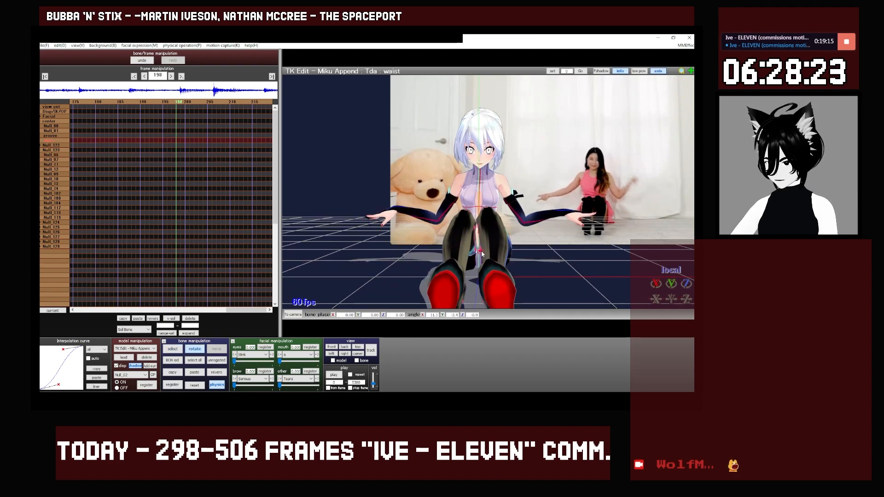
left_click_drag(491, 246, 493, 244)
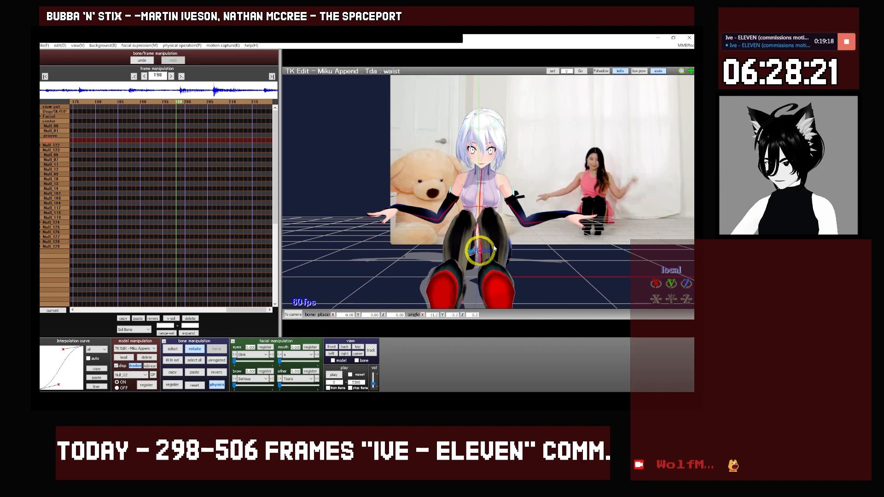
Rotate the Null_06 and Null_07 torso bones at frame 198 to match the dancer's upper-body pose.
scroll(495, 246, "up", 3)
key("c")
key("x")
left_click(488, 248)
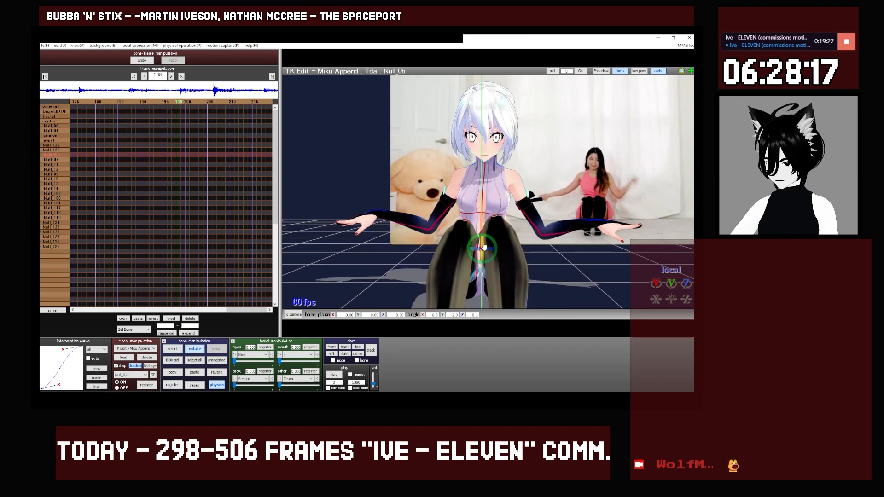
key("c")
left_click(484, 221)
key("x")
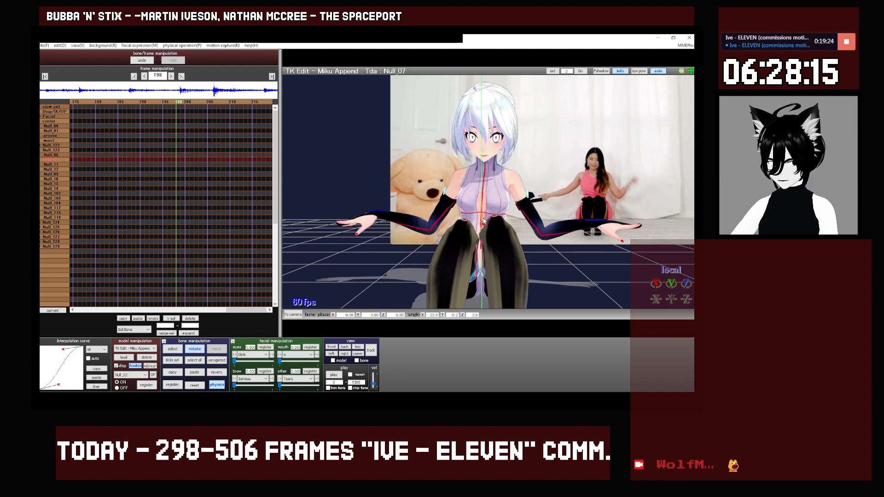
mouse_move(483, 221)
left_mouse_down()
mouse_move(495, 214)
mouse_move(487, 227)
mouse_move(483, 210)
mouse_move(480, 226)
left_mouse_up()
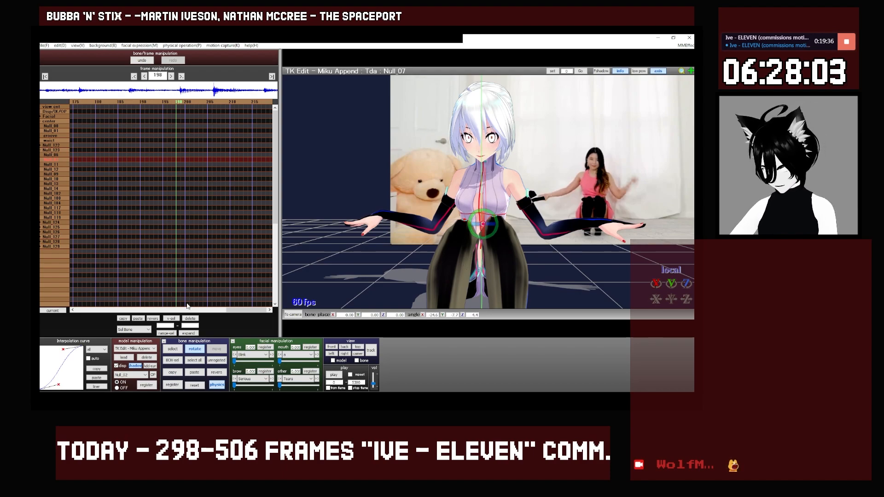
Register the changed waist, Null_06 and Null_07 bones as keyframes at frame 198 and paste the copied interpolation curve.
left_click(216, 362)
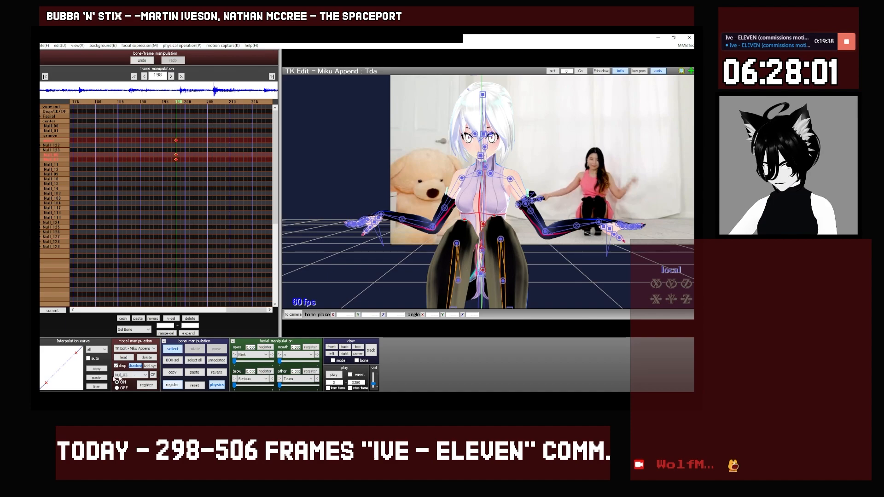
left_click(99, 380)
Step through the frames between 198 and 174 in both directions to check the new waist and torso motion against the dancer.
key("Left")
key("Left")
key("Left")
key("Left")
key("Left")
key("Left")
key("Left")
key("Left")
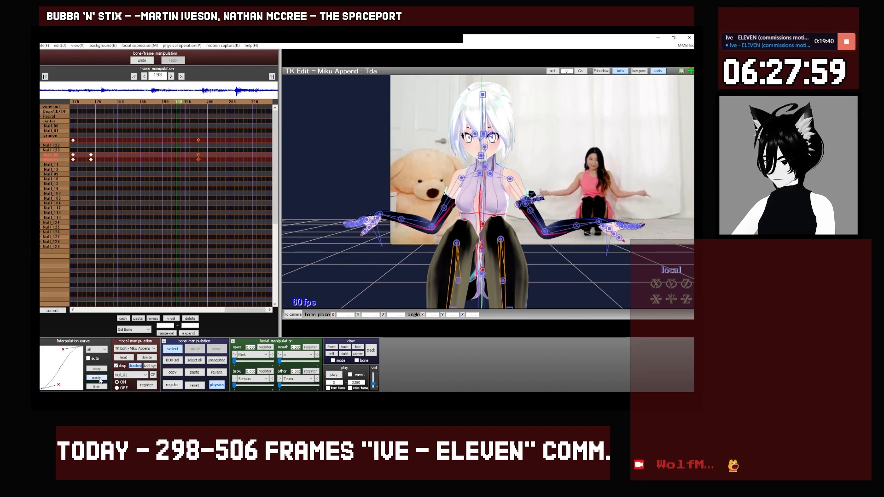
key("Left")
key("Left")
key("Left")
key("Left")
key("Left")
key("Left")
key("Left")
key("Left")
key("Left")
key("Left")
key("Left")
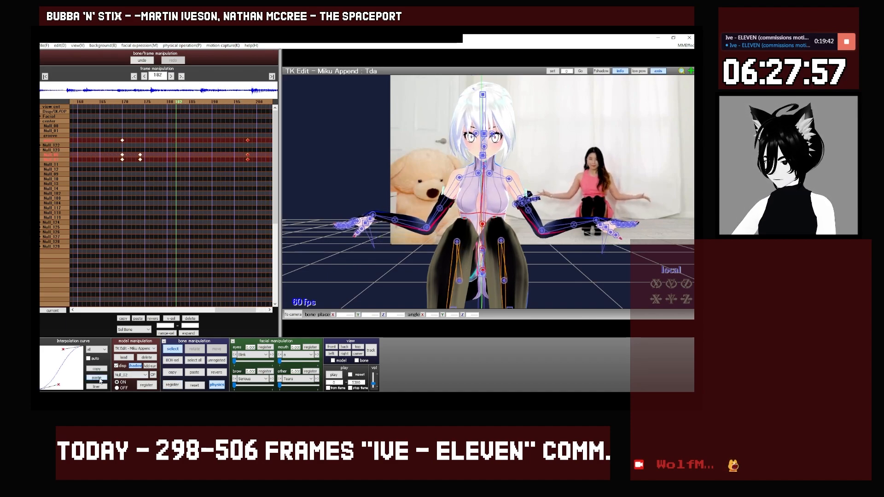
key("Left")
key("Left")
key("Left")
key("Left")
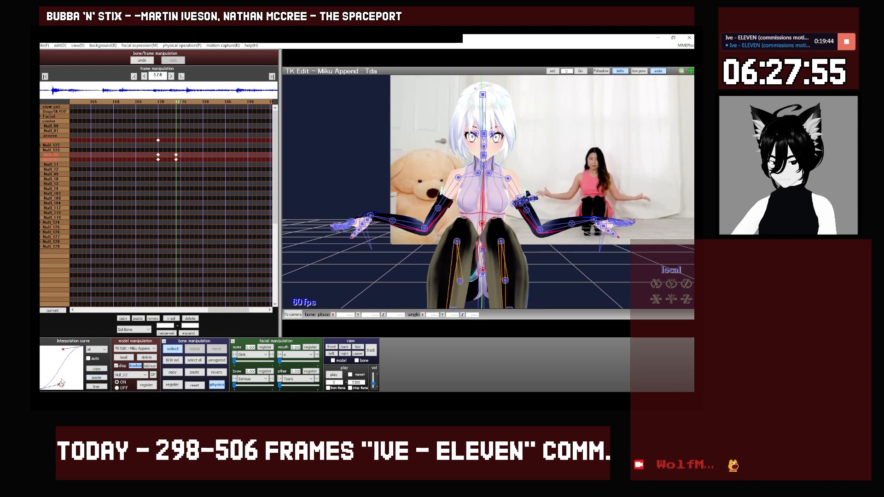
key("Right")
key("Right")
key("Right")
key("Right")
key("Right")
key("Right")
key("Right")
key("Right")
key("Right")
key("Right")
key("Right")
key("Right")
key("Right")
key("Left")
Select the waist, Null_06 and Null_07 keyframes at frames 170 and 174 and inspect their interpolation curves while stepping through the motion.
left_click_drag(130, 168, 98, 139)
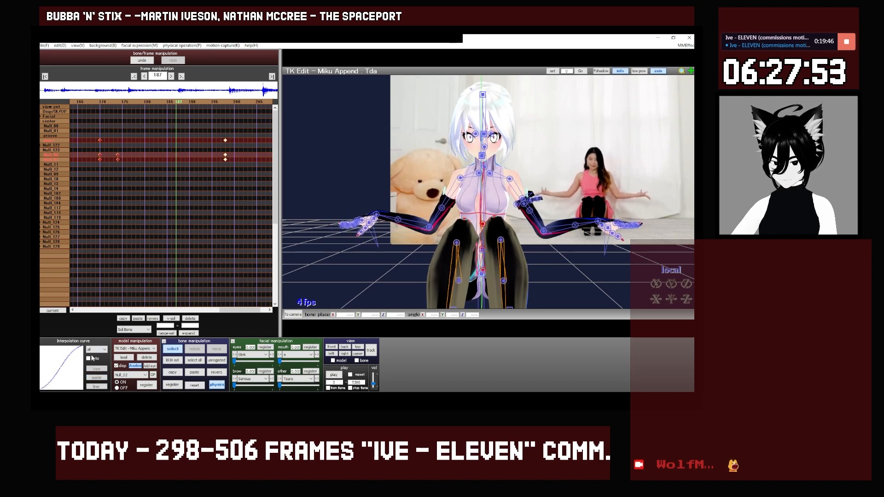
key("Left")
key("Left")
key("Left")
key("Left")
key("Left")
key("Left")
key("Left")
key("Left")
key("Left")
key("Left")
key("Left")
key("Left")
key("Left")
key("Left")
key("Left")
key("Left")
key("Left")
key("Left")
key("Left")
key("Left")
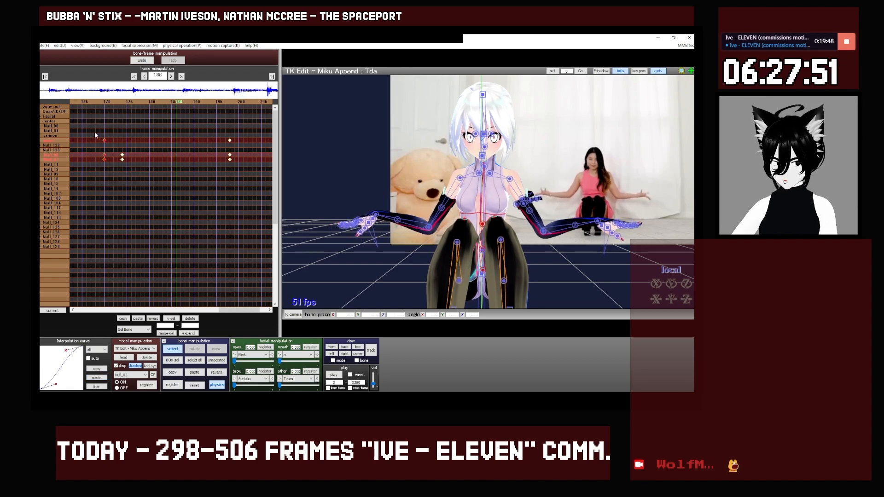
left_click_drag(127, 163, 86, 131)
key("Right")
key("Right")
key("Right")
key("Right")
key("Right")
key("Right")
key("Right")
key("Right")
key("Right")
key("Right")
key("Right")
key("Right")
key("Right")
key("Right")
key("Right")
key("Right")
key("Right")
key("Right")
key("Right")
key("Right")
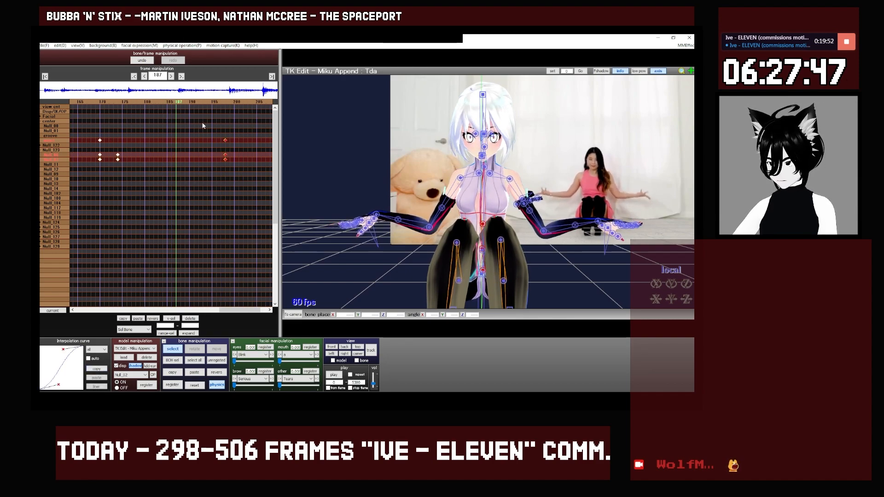
Step back to frame 177 and forward to frame 197 to check the waist and torso motion against the dancer.
key("Left")
key("Left")
key("Left")
key("Left")
key("Left")
key("Left")
key("Left")
key("Left")
key("Left")
key("Left")
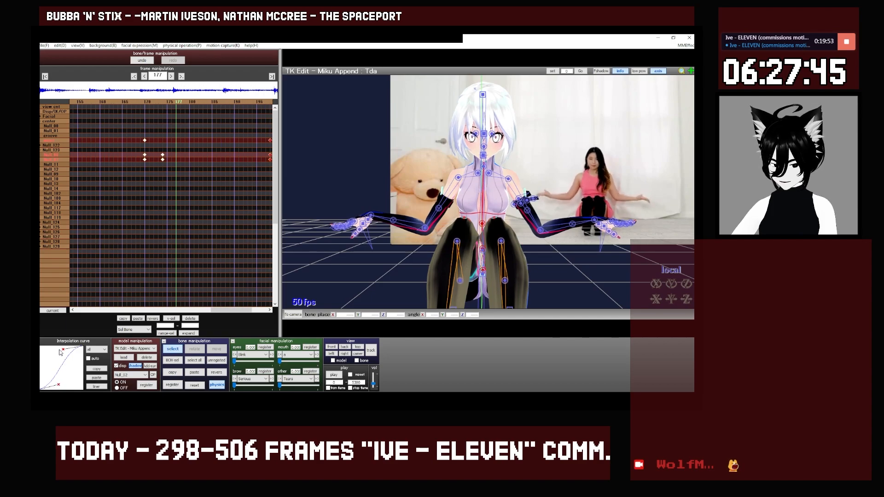
key("Right")
key("Right")
key("Right")
key("Right")
key("Right")
key("Right")
key("Right")
key("Right")
key("Right")
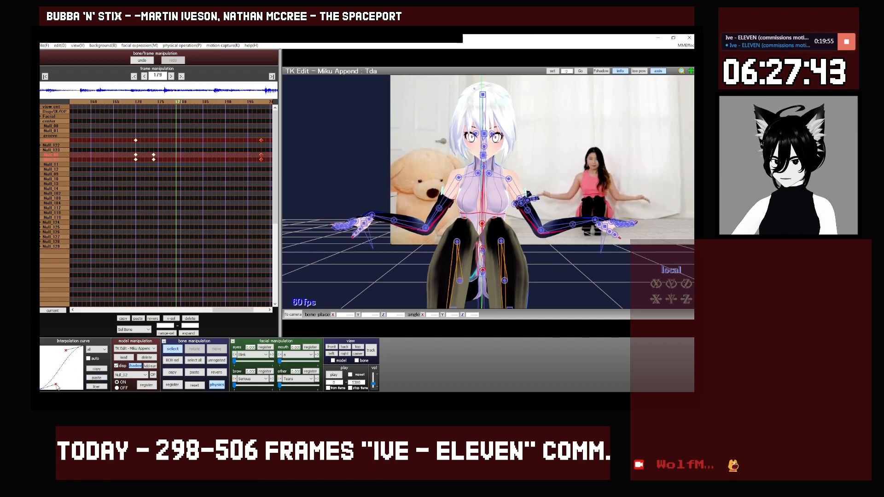
key("Right")
key("Right")
key("Right")
key("Right")
key("Right")
key("Right")
key("Right")
key("Right")
key("Right")
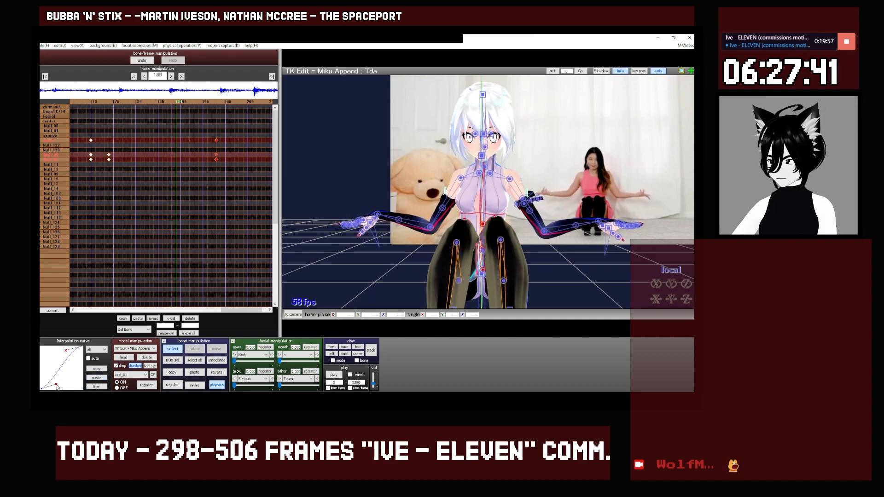
key("Right")
key("Right")
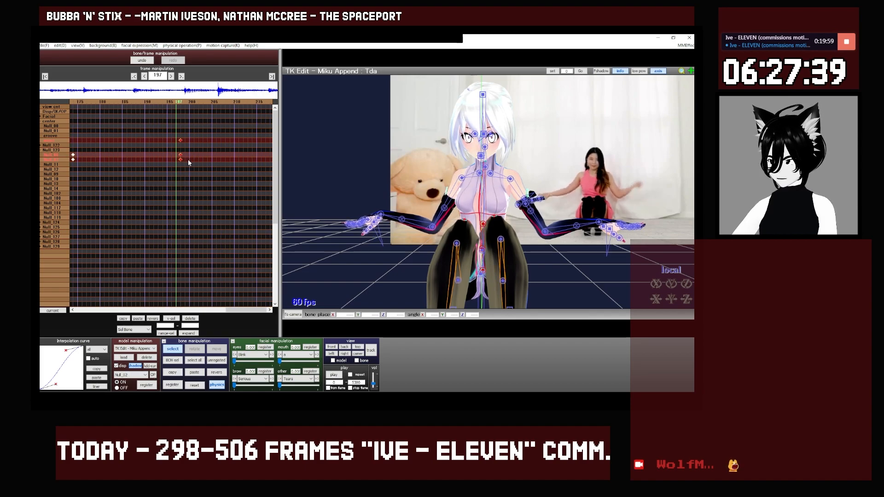
Play the animation through frame 197 to review the upper-body motion alongside the reference video.
left_click(335, 375)
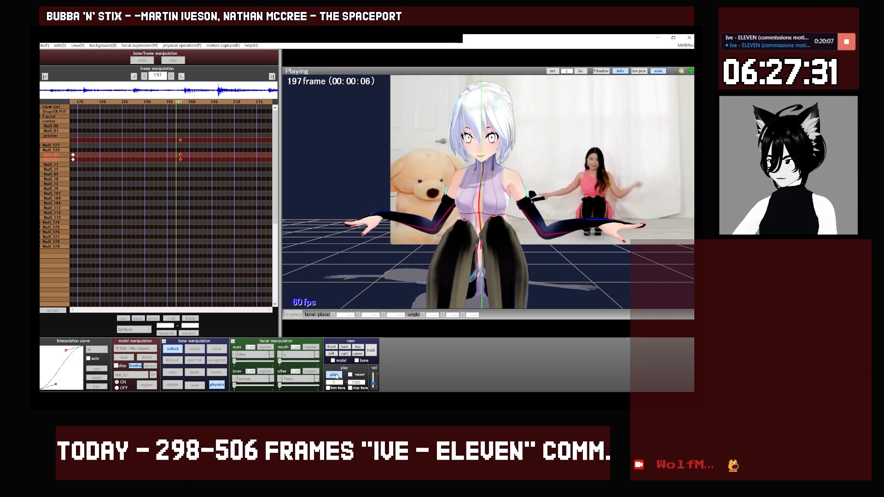
left_click(336, 375)
key("Left")
key("Right")
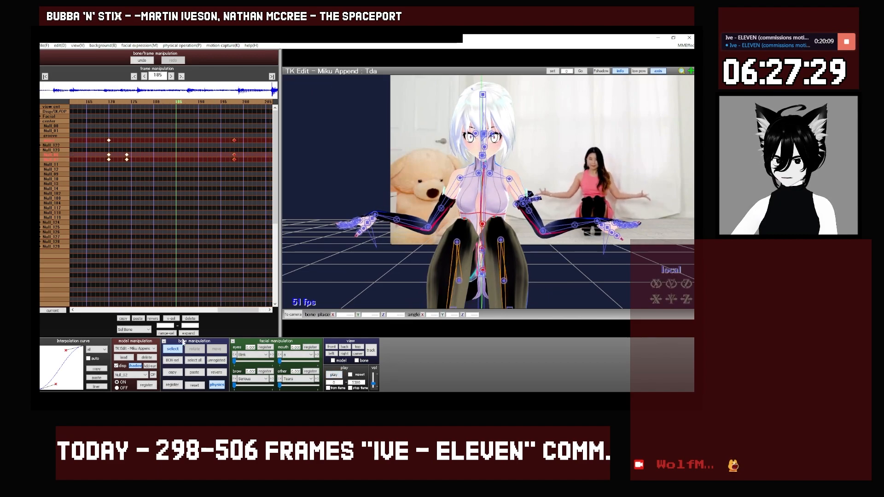
Step back and forth through the frames between 178 and 198 to find where the torso needs another pose.
key("Left")
key("Left")
key("Left")
key("Left")
key("Right")
key("Right")
key("Right")
key("Right")
key("Right")
key("Right")
key("Right")
key("Right")
key("Right")
key("Right")
key("Right")
key("Right")
key("Right")
key("Right")
key("Right")
key("Right")
key("Right")
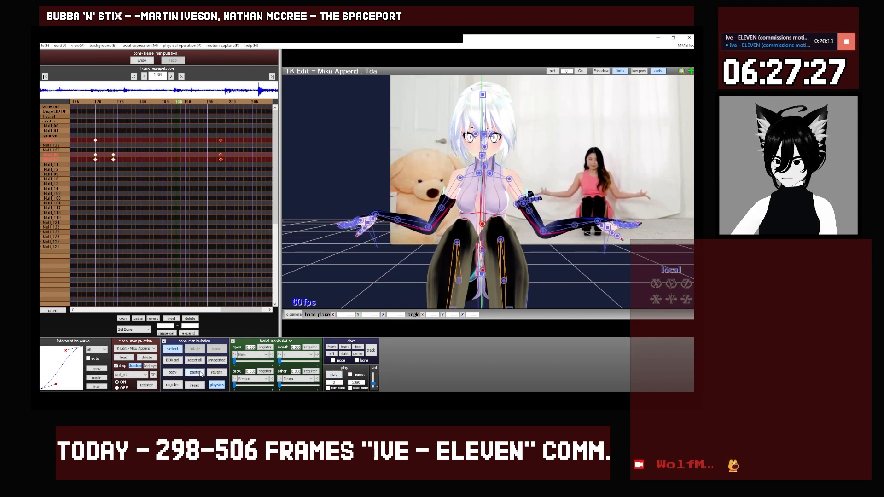
left_click(200, 374)
key("Left")
key("Left")
key("Left")
key("Left")
key("Left")
key("Left")
key("Left")
key("Left")
key("Left")
key("Left")
key("Left")
key("Left")
key("Left")
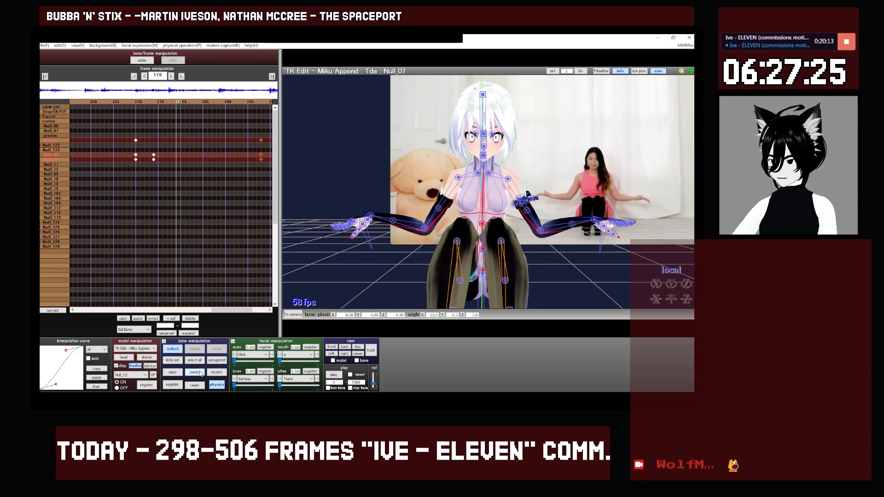
Set the playback start to frame 150 and play the motion to check the torso movement.
key("Left")
key("Left")
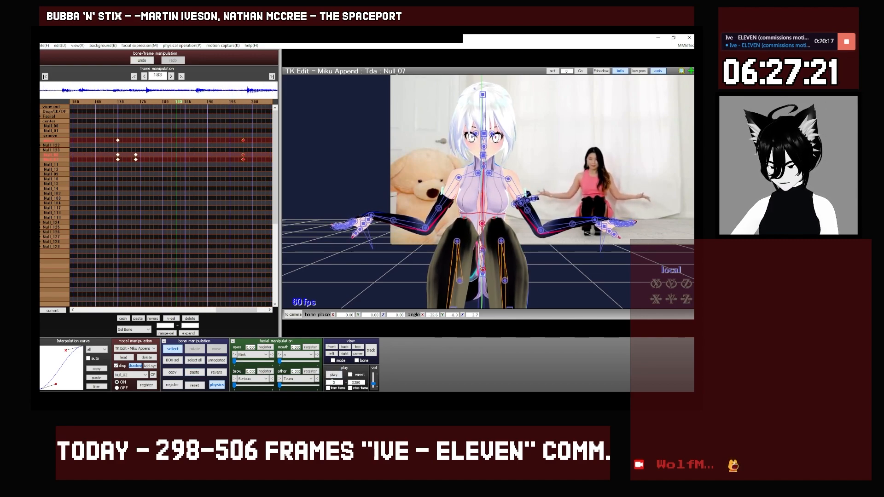
left_click(334, 374)
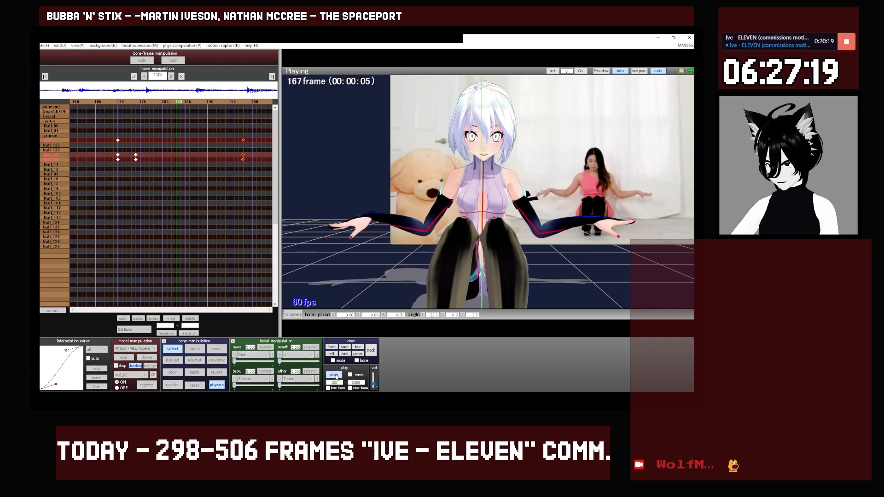
left_click(334, 374)
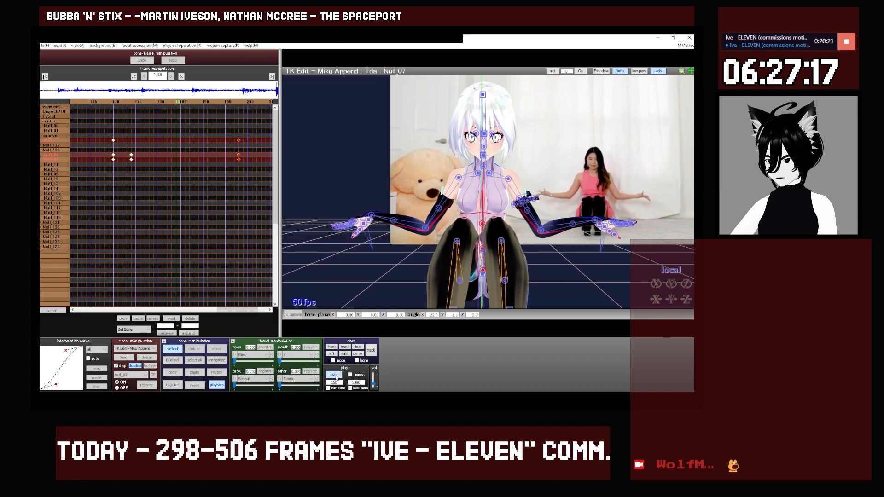
Rotate the Null_07 torso bone at frame 190 and register it as a keyframe with the copied interpolation curve.
key("Left")
key("Left")
key("Left")
key("Left")
key("Left")
key("Left")
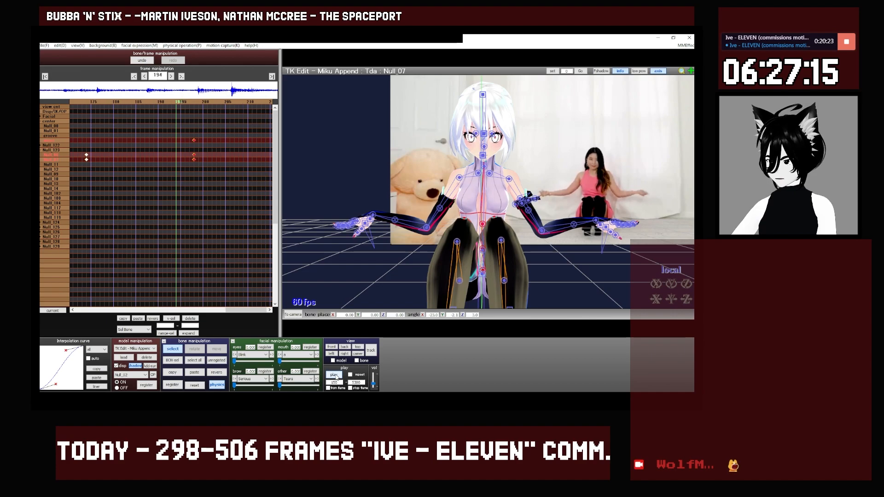
left_click(483, 223)
key("x")
left_click_drag(484, 222, 486, 212)
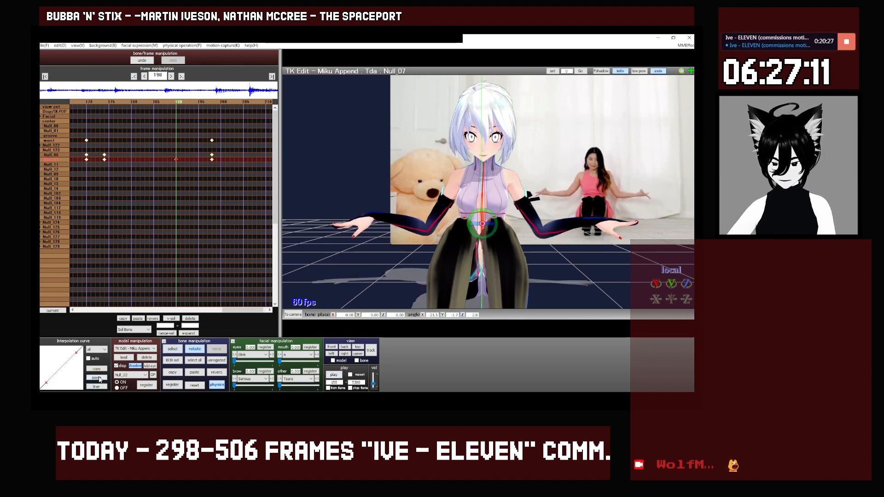
Step forward from frame 190 to frame 202 to check the adjusted Null_07 motion against the dancer.
key("Right")
key("Right")
key("Right")
key("Right")
key("Right")
key("Right")
key("Right")
key("Right")
key("Right")
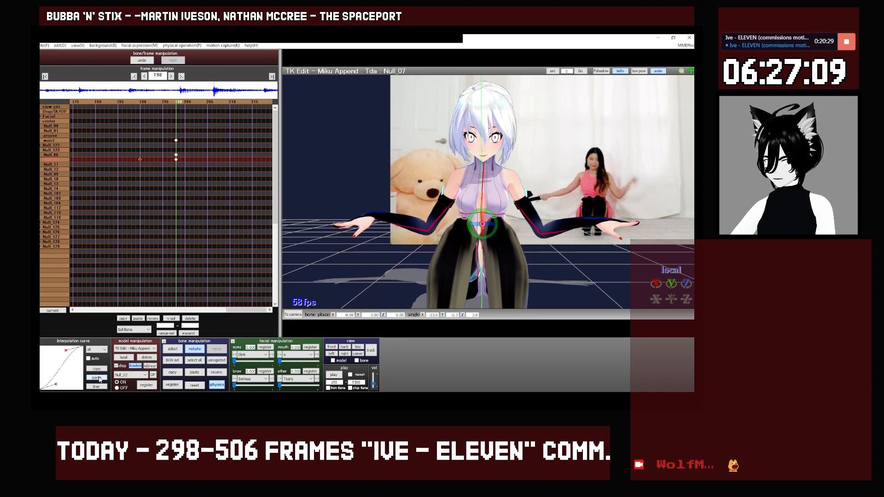
key("Right")
key("Right")
key("Right")
key("Right")
key("Right")
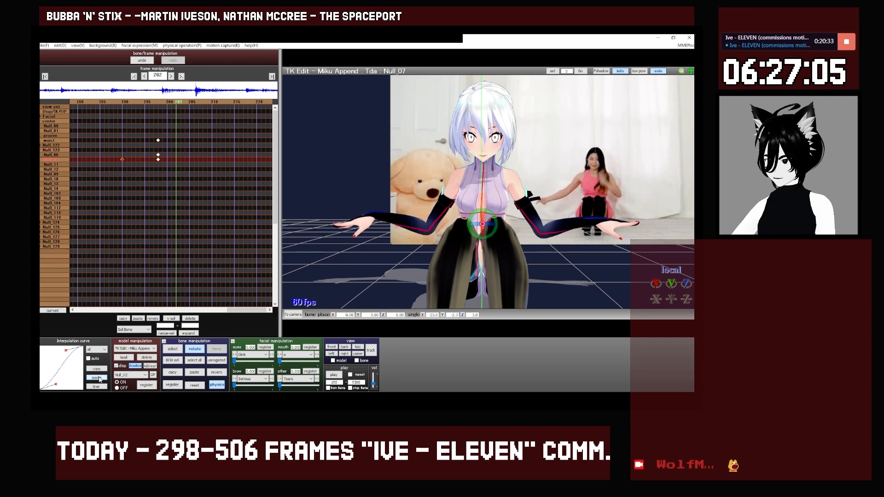
left_click(196, 386)
key("Down")
key("Left")
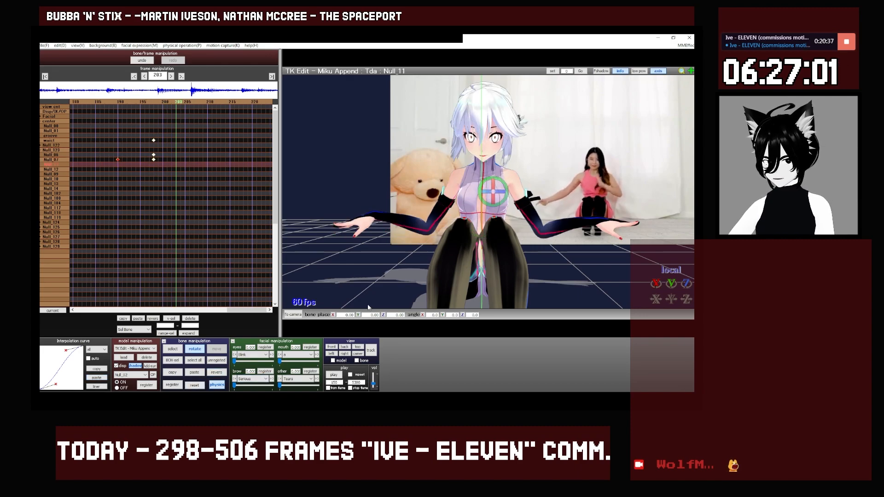
Rotate the Null_07 and Null_06 torso bones at frame 204 to match the dancer's upper-body pose.
key("Right")
key("Up")
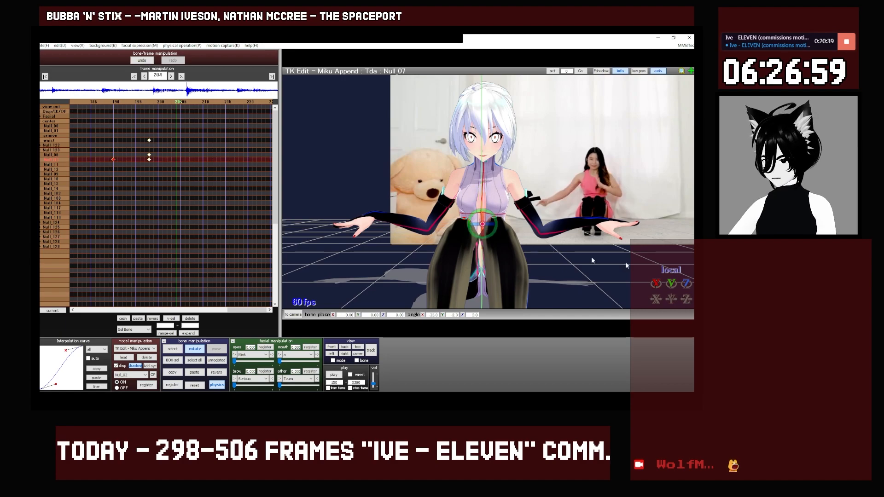
mouse_move(673, 286)
left_mouse_down()
mouse_move(674, 276)
mouse_move(670, 289)
left_mouse_up()
key("c")
left_click(482, 249)
key("x")
left_click_drag(495, 256, 493, 211)
key("c")
key("x")
key("c")
left_click(483, 224)
key("x")
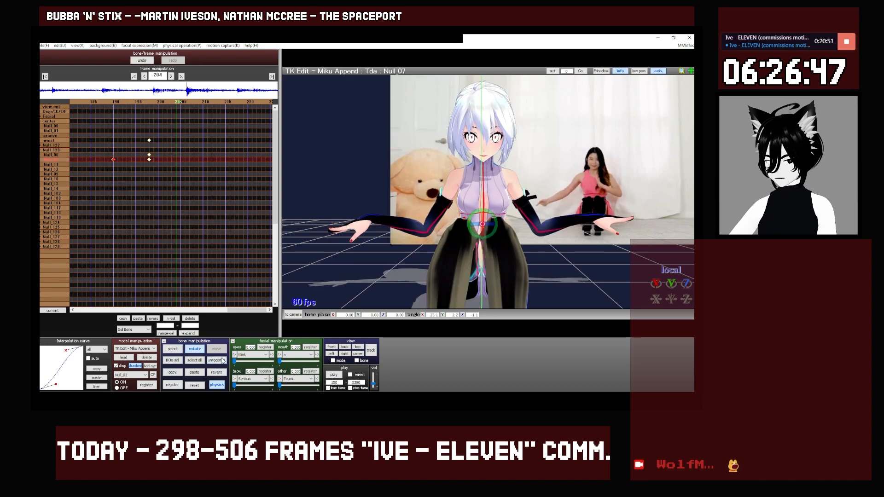
Register the changed Null_06 and Null_07 bones as keyframes at frame 204 and paste the copied interpolation curve.
key("c")
left_click(102, 380)
Step back and forth through the frames before frame 204 to check the new torso motion against the dancer.
key("Left")
key("Left")
key("Left")
key("Left")
key("Left")
key("Left")
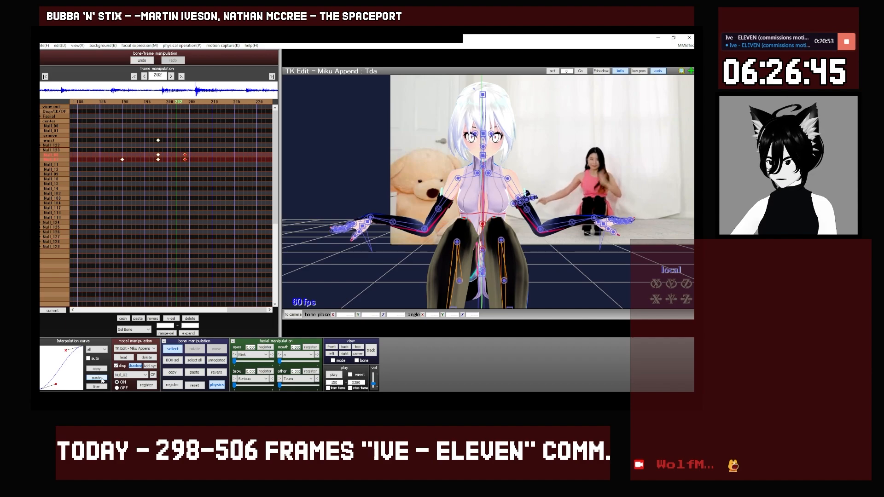
key("Right")
key("Right")
key("Right")
key("Right")
key("Right")
key("Right")
key("Right")
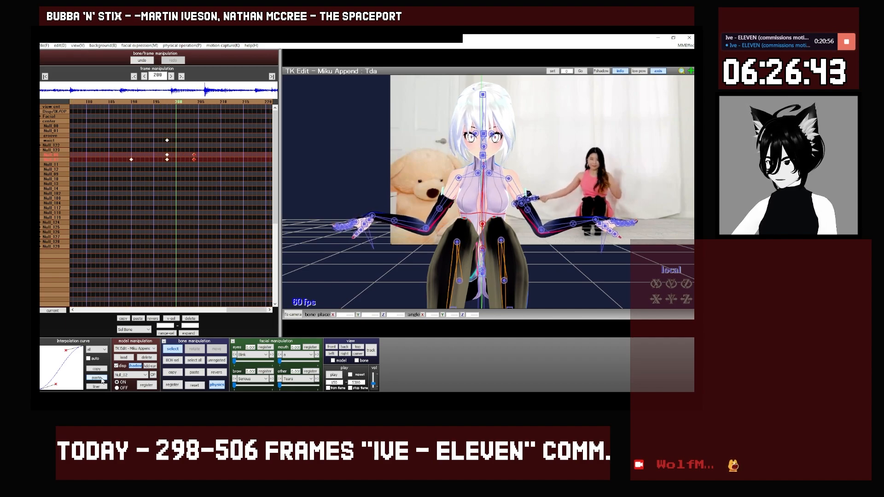
Rotate the waist bone slightly at frame 206 and register it as a keyframe with the copied interpolation curve.
key("Right")
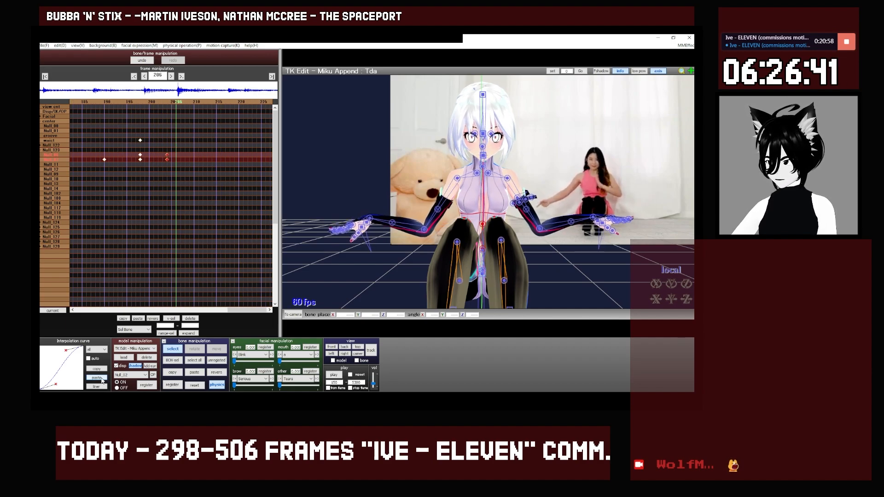
left_click(49, 140)
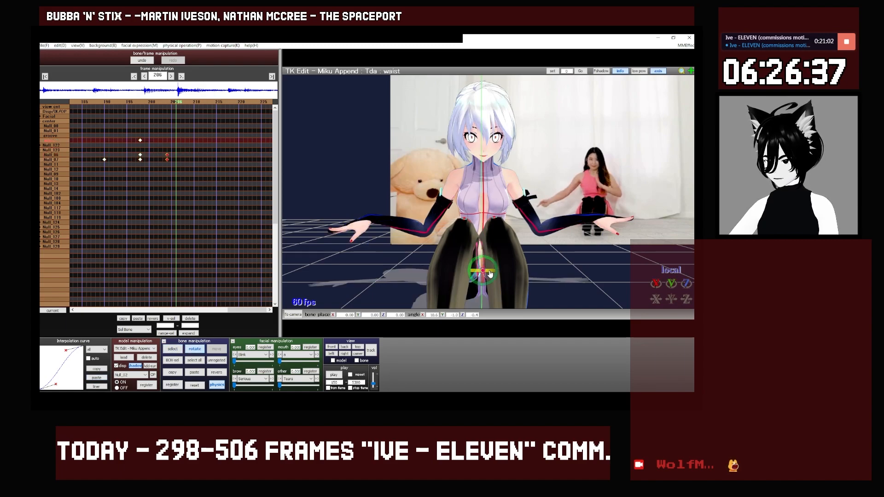
left_click_drag(490, 273, 494, 274)
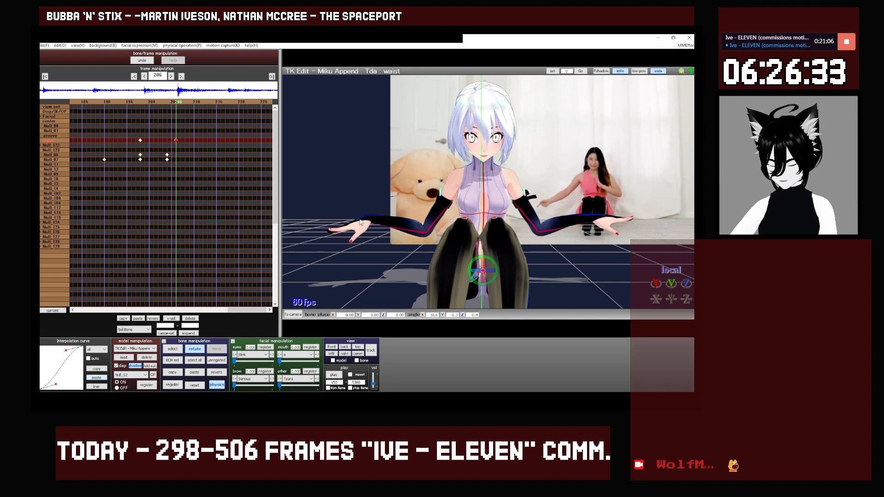
Step back to frame 198 and forward to frame 218 to compare the waist and torso motion with the dancer.
key("Left")
key("Left")
key("Left")
key("Left")
key("Left")
key("Left")
key("Left")
key("Left")
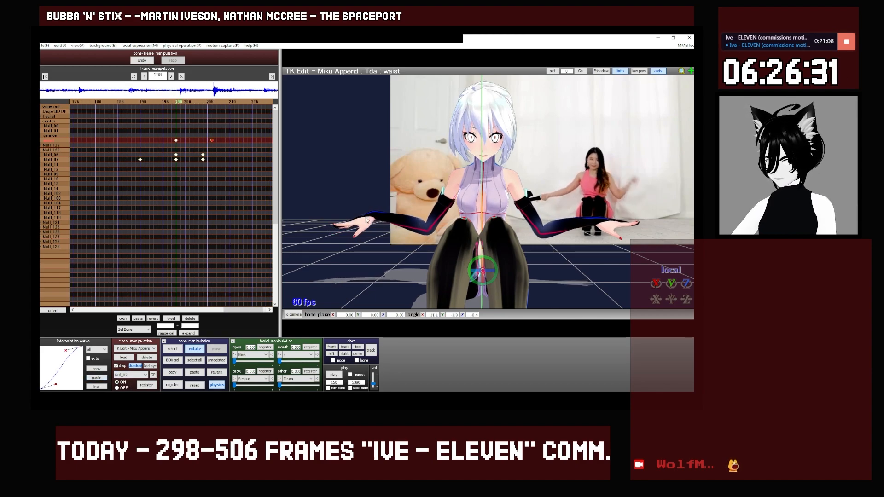
key("Right")
key("Right")
key("Right")
key("Right")
key("Right")
key("Right")
key("Right")
key("Right")
key("Right")
key("Right")
key("Right")
key("Right")
key("Right")
key("Right")
key("Right")
key("Right")
key("Right")
key("Right")
key("Right")
key("Right")
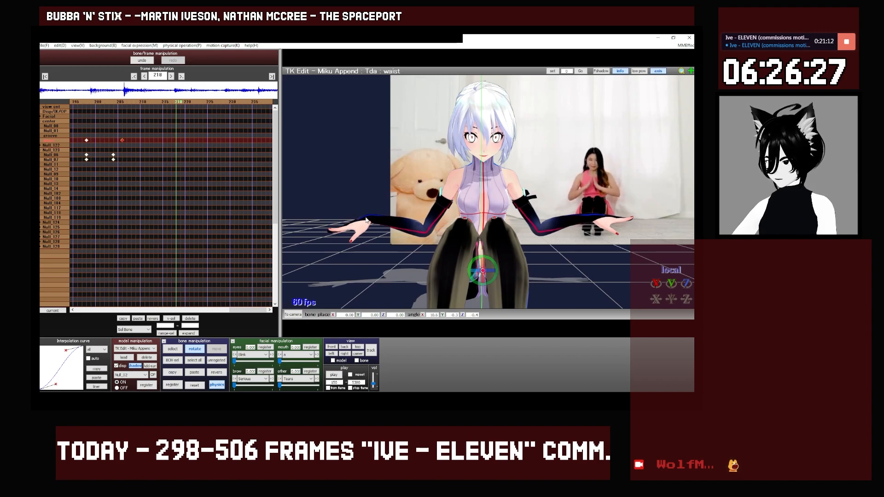
Step back from frame 218 to frame 201 to compare the torso motion with the dancer.
key("Left")
key("Left")
key("Left")
key("Left")
key("Left")
key("Left")
key("Left")
key("Left")
key("Left")
key("Left")
key("Left")
key("Left")
key("Left")
key("Left")
key("Left")
key("Left")
key("Left")
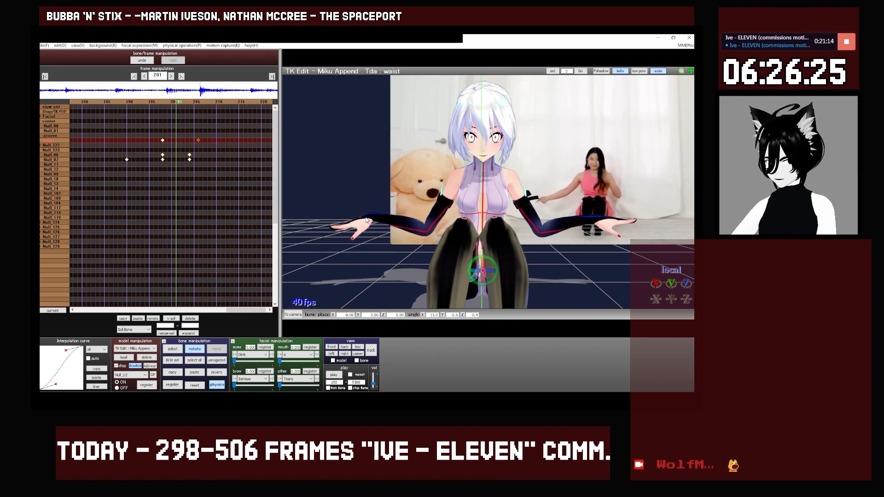
Rotate the waist bone slightly at frame 214 and register it as a keyframe with the copied interpolation curve.
key("Right")
key("Right")
key("Right")
key("Right")
key("Right")
key("Right")
key("Right")
key("Right")
key("Right")
key("Right")
key("Right")
key("Right")
key("Right")
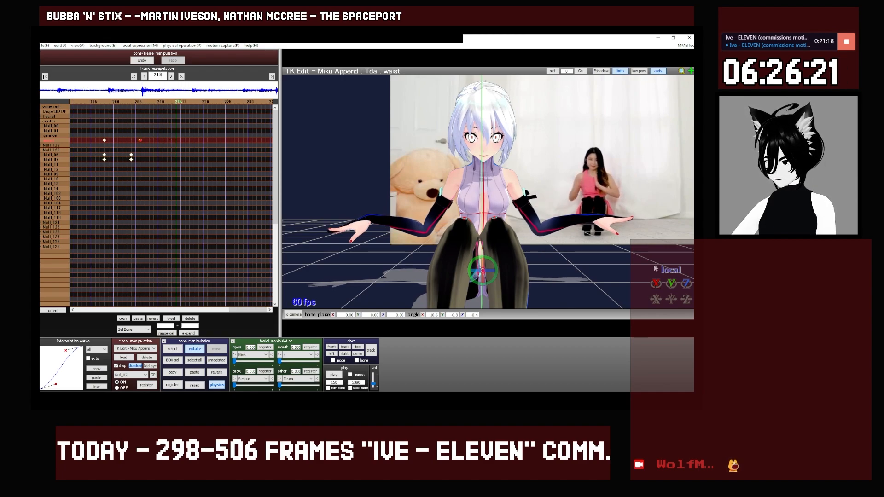
left_click_drag(494, 263, 493, 262)
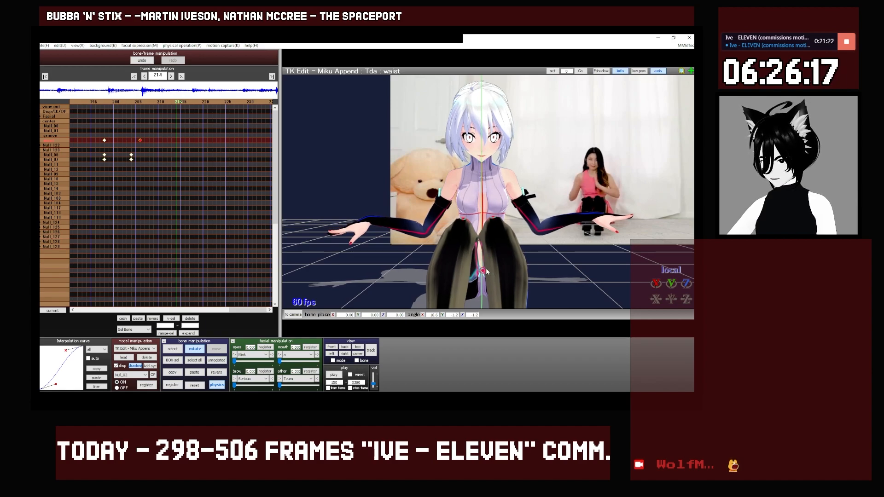
Step back to frame 206 and forward to frame 214 to check the new waist motion against the dancer.
key("Left")
key("Left")
key("Left")
key("Left")
key("Left")
key("Left")
key("Left")
key("Left")
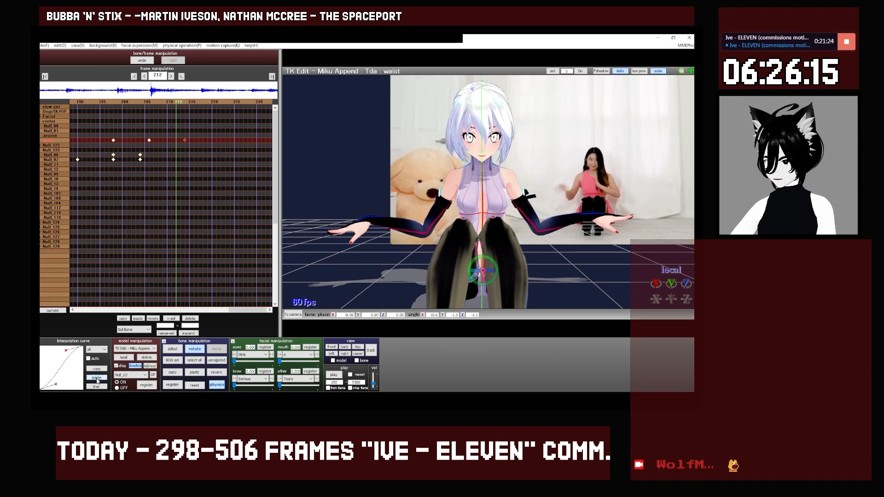
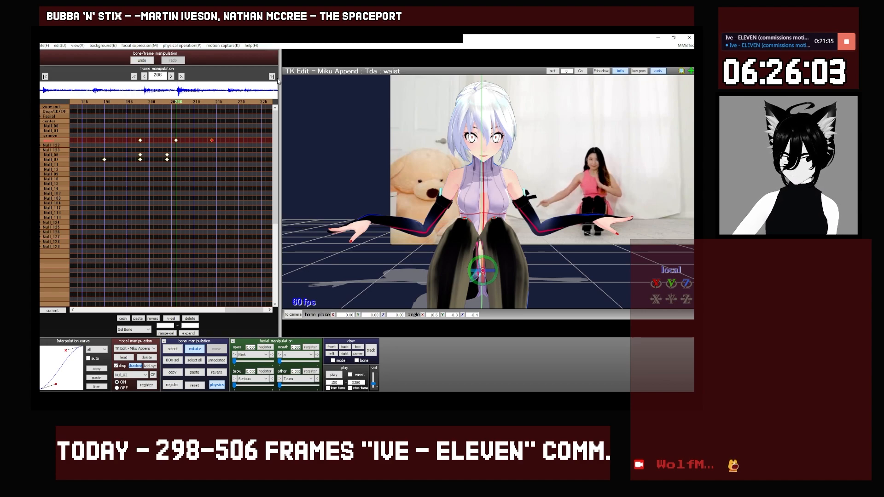
key("Right")
key("Right")
key("Right")
key("Right")
key("Right")
key("Right")
key("Right")
key("Right")
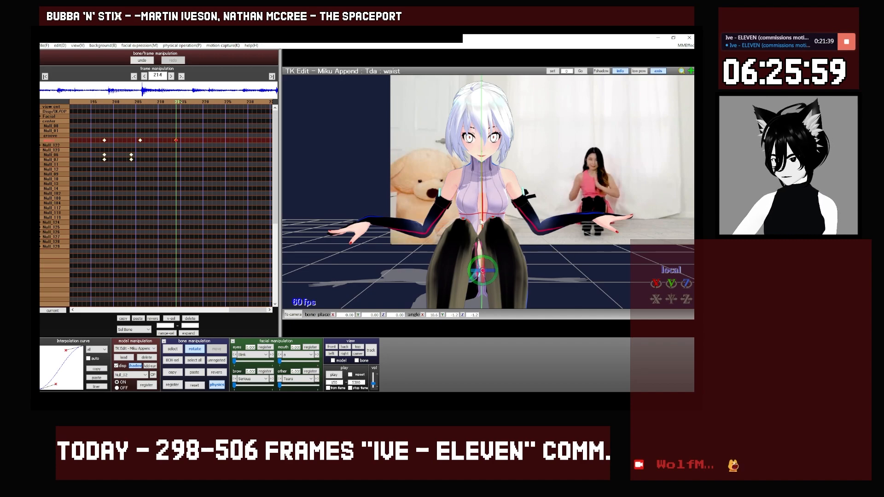
Rotate the Null_06 and Null_07 bones at frame 214 and register both as keyframes with the copied interpolation curve.
left_click(486, 251)
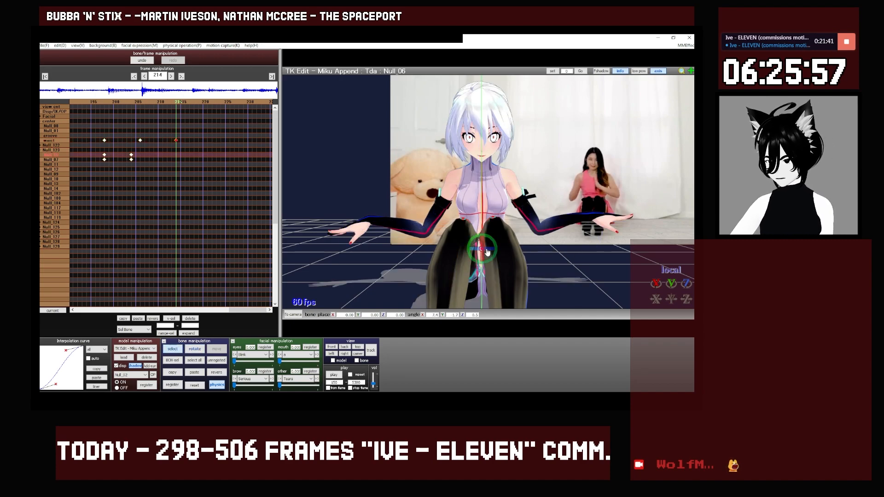
left_click_drag(495, 244, 495, 223)
key("c")
left_click(482, 224)
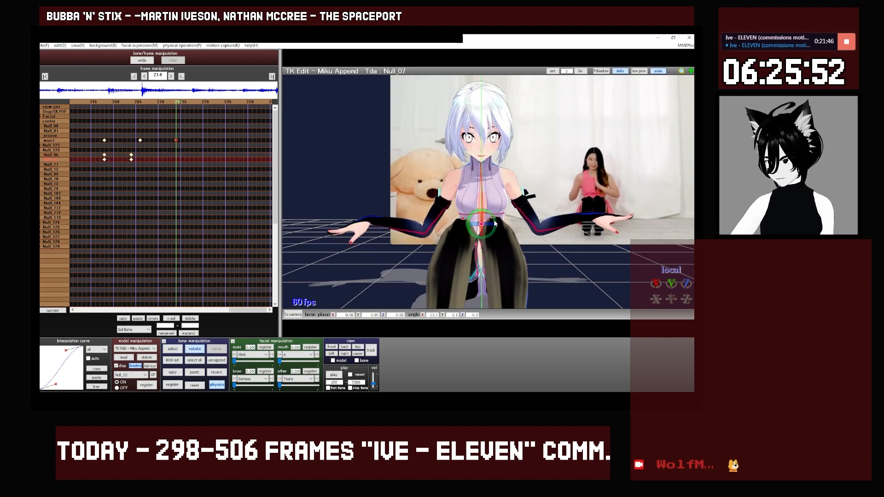
left_click(219, 360)
left_click(102, 378)
Step back and forth through the frames around 214, ending at frame 207, to check the torso motion against the dancer.
key("Left")
key("Left")
key("Left")
key("Left")
key("Left")
key("Left")
key("Left")
key("Left")
key("Left")
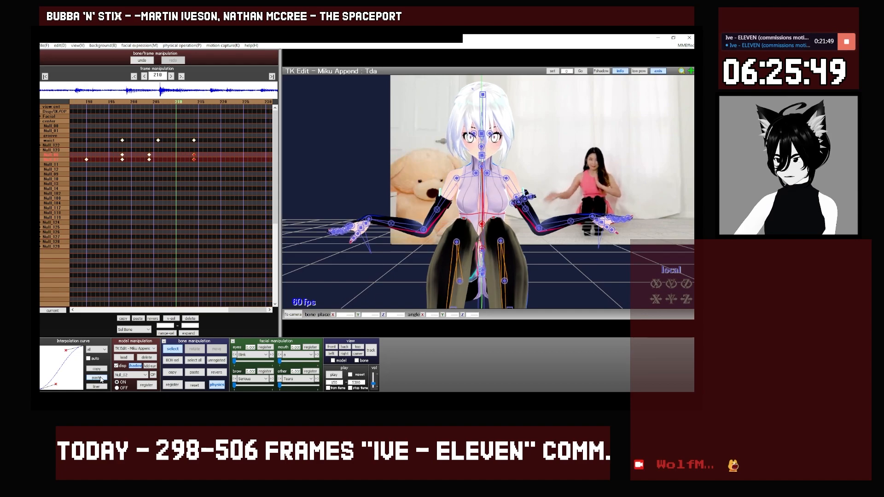
key("Right")
key("Right")
key("Right")
key("Right")
key("Right")
key("Right")
key("Right")
key("Right")
key("Right")
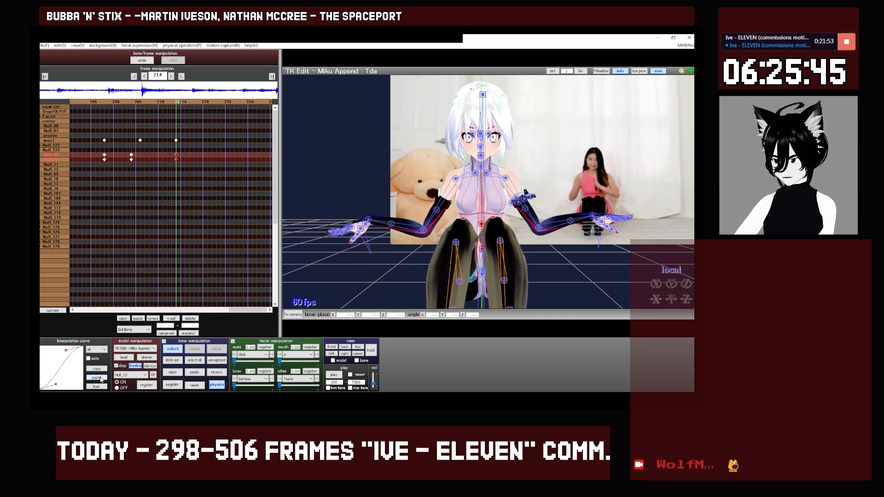
key("Right")
key("Right")
key("Right")
key("Right")
key("Right")
key("Left")
key("Left")
key("Left")
key("Left")
key("Left")
key("Left")
key("Left")
key("Left")
key("Left")
key("Left")
key("Left")
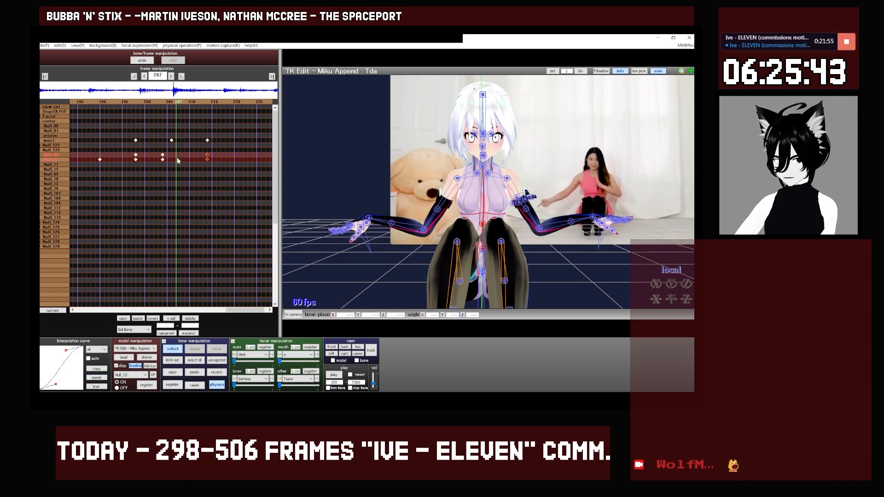
key("Left")
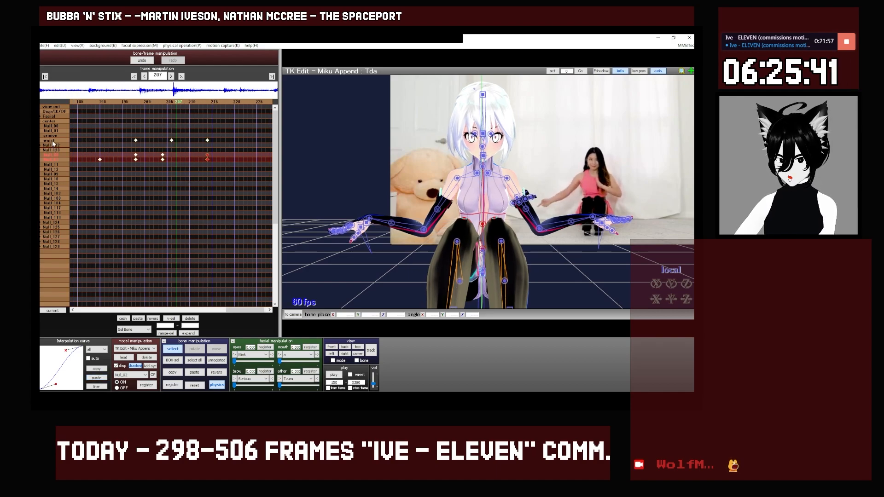
Copy the pose of the waist, Null_06 and Null_07 bones from frame 207 and paste it at frame 225.
left_click(52, 140)
left_click(56, 159, "ctrl")
key("Right")
key("Right")
key("Right")
key("Right")
key("Right")
key("Right")
key("Right")
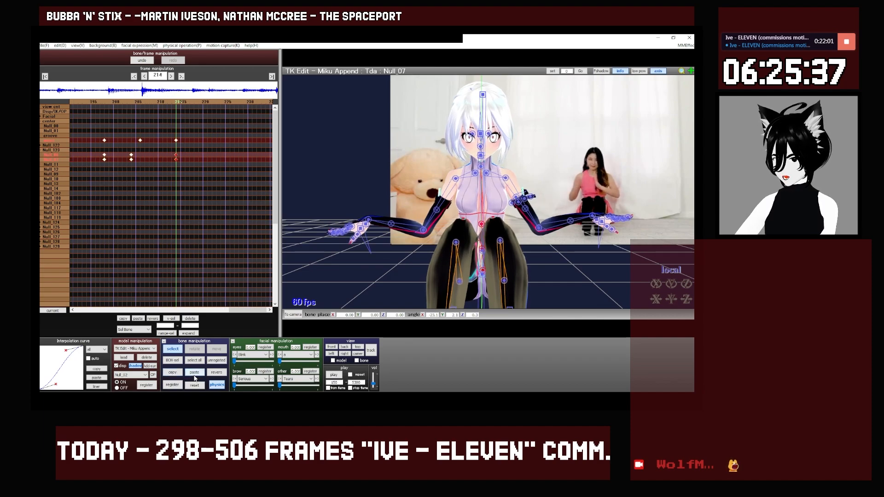
key("Right")
key("Right")
key("Right")
key("Right")
key("Right")
key("Right")
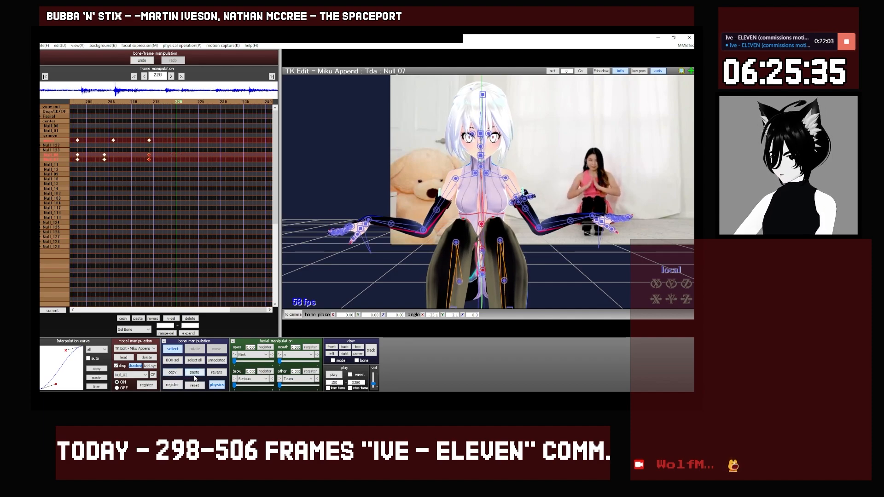
key("Right")
key("Right")
key("Right")
key("Right")
key("Right")
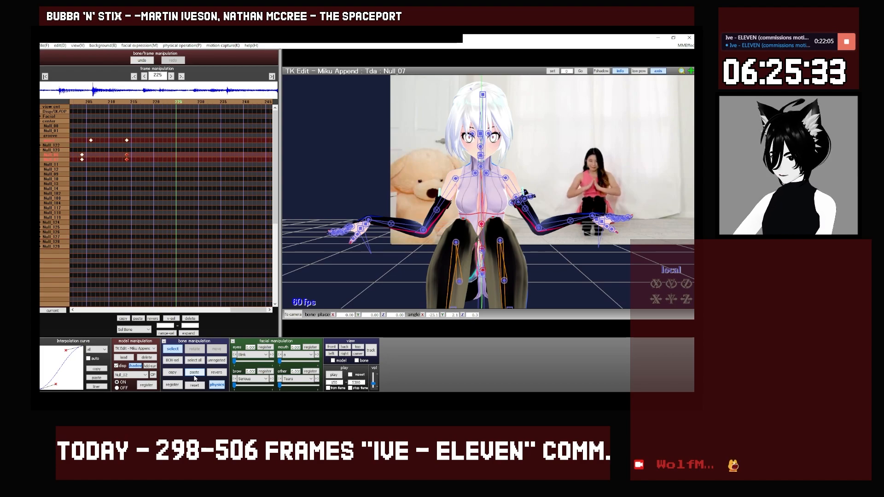
key("Left")
key("Left")
key("Right")
key("Right")
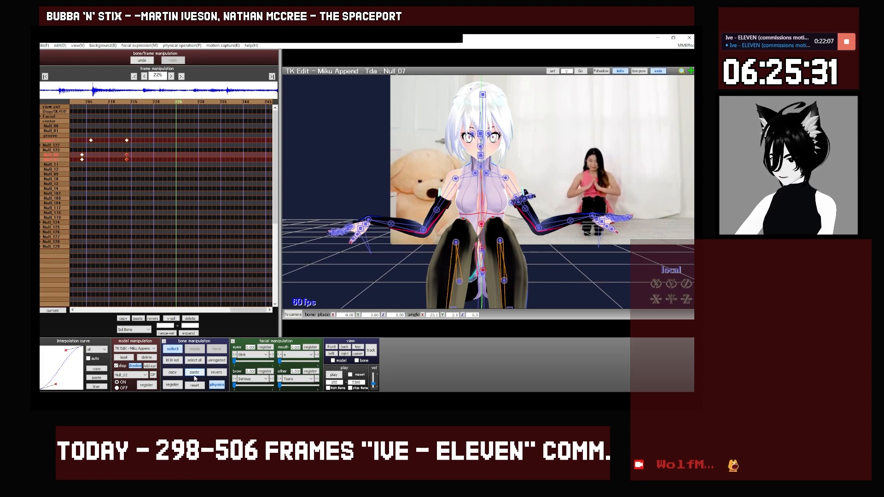
left_click(194, 375)
Bend the torso slightly forward with the Null_07 bone at frame 225 and register the changed torso bones with the copied interpolation curve.
left_click(482, 251)
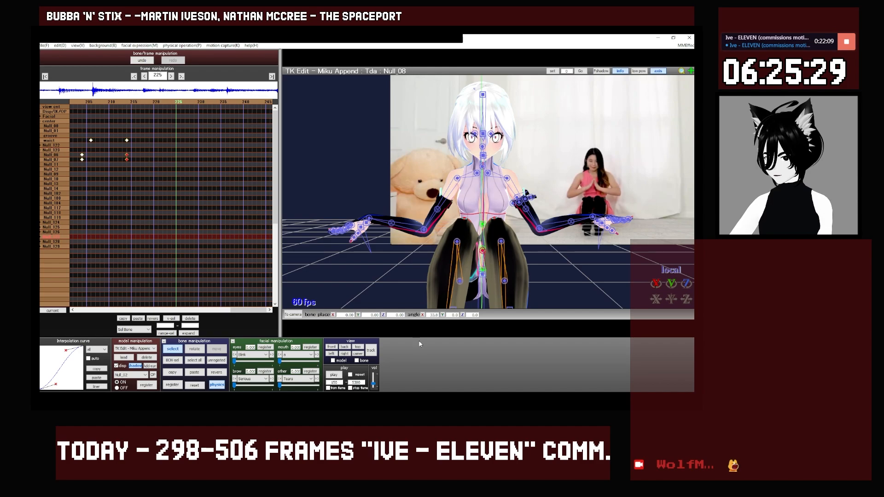
left_click(482, 249)
left_click(331, 353)
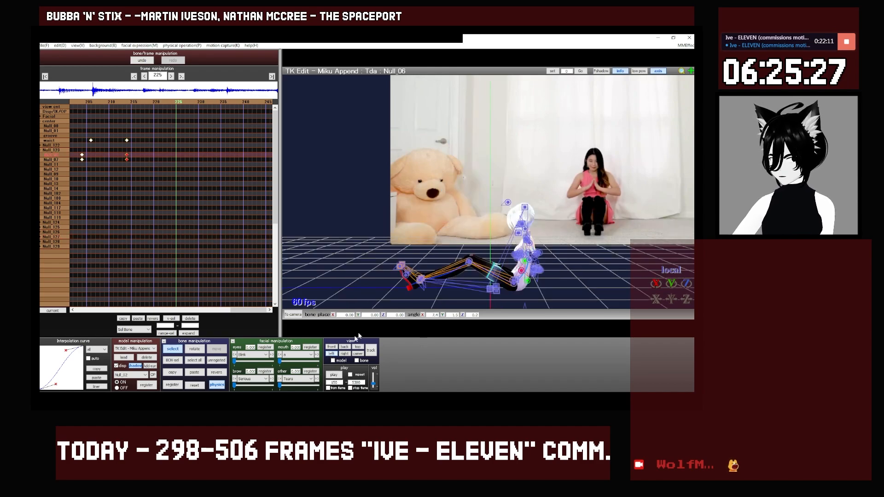
key("x")
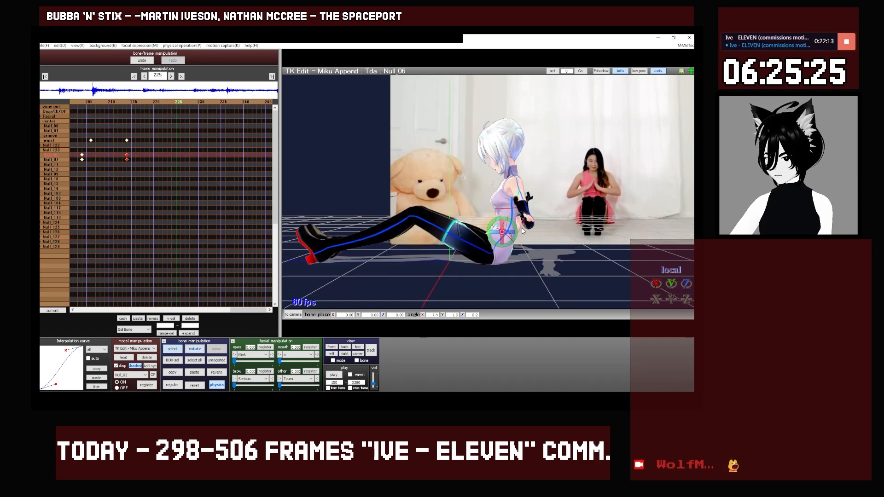
key("c")
left_click(508, 216)
key("x")
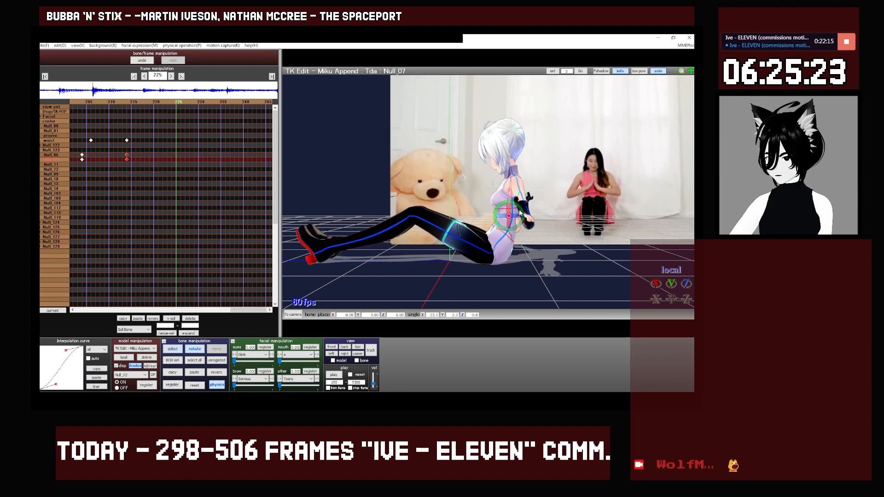
left_click_drag(518, 208, 517, 203)
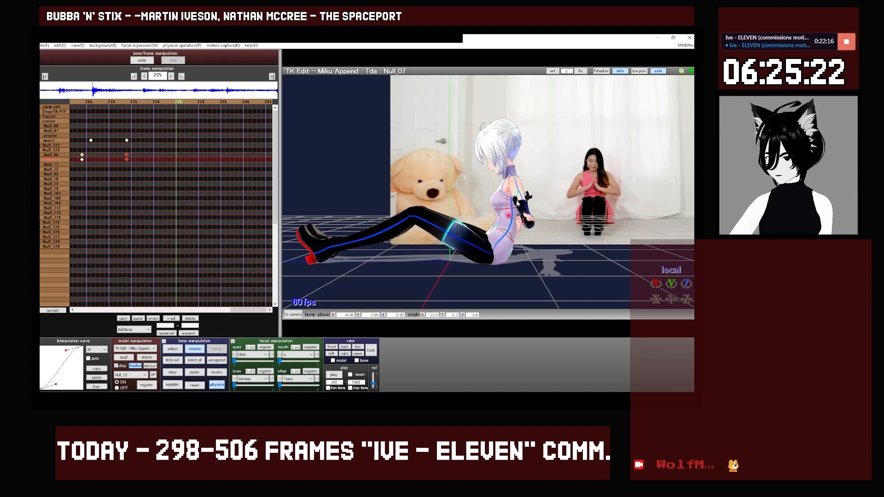
left_click(331, 347)
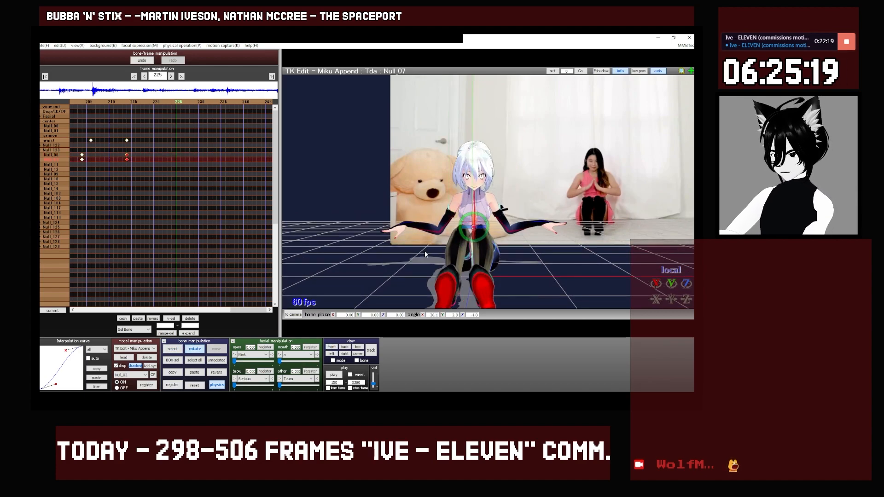
left_click(221, 361)
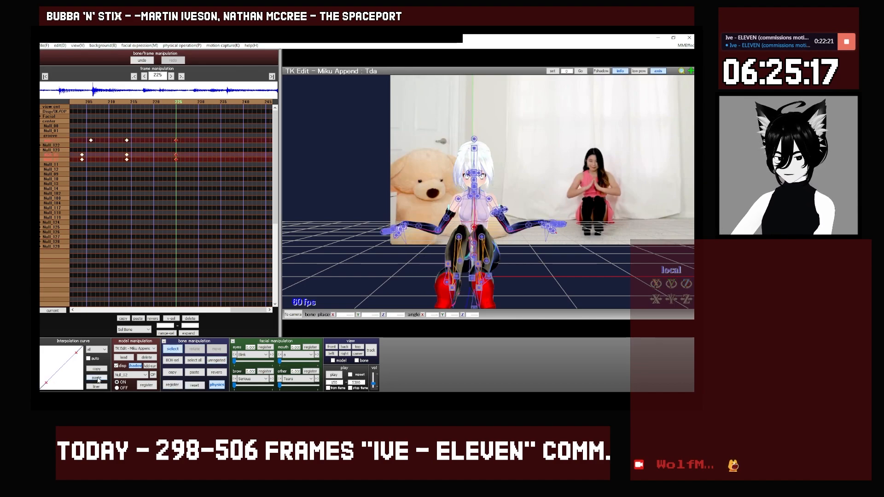
Step back through the frames before 225 and return to frame 225 to check the forward bend against the dancer.
key("Left")
key("Left")
key("Left")
key("Left")
key("Left")
key("Left")
key("Left")
key("Left")
key("Left")
key("Left")
key("Right")
key("Right")
key("Right")
key("Right")
key("Right")
key("Right")
key("Right")
key("Right")
key("Right")
key("Right")
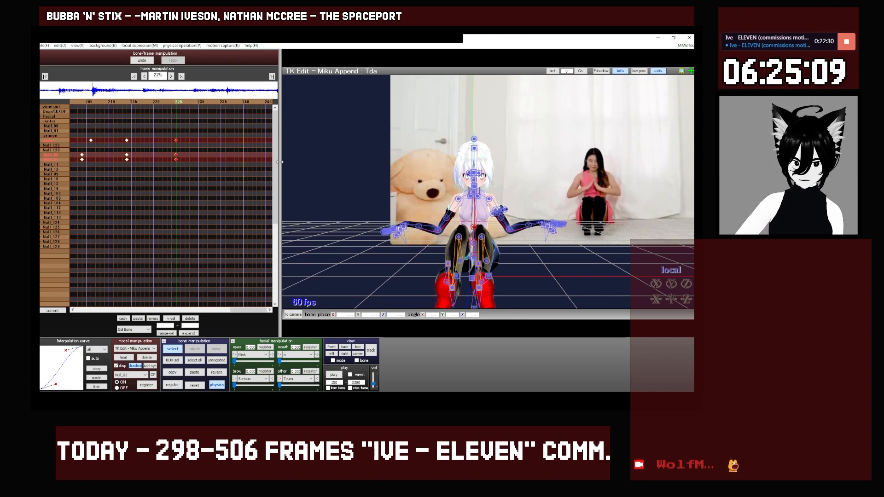
Step back from frame 225 to around frame 201 and play the animation to compare the torso motion with the dancer.
key("Left")
key("Left")
key("Left")
key("Left")
key("Left")
key("Left")
key("Left")
key("Left")
key("Left")
key("Left")
key("Left")
key("Left")
key("Left")
key("Left")
key("Left")
key("Left")
key("Left")
key("Left")
key("Left")
key("Left")
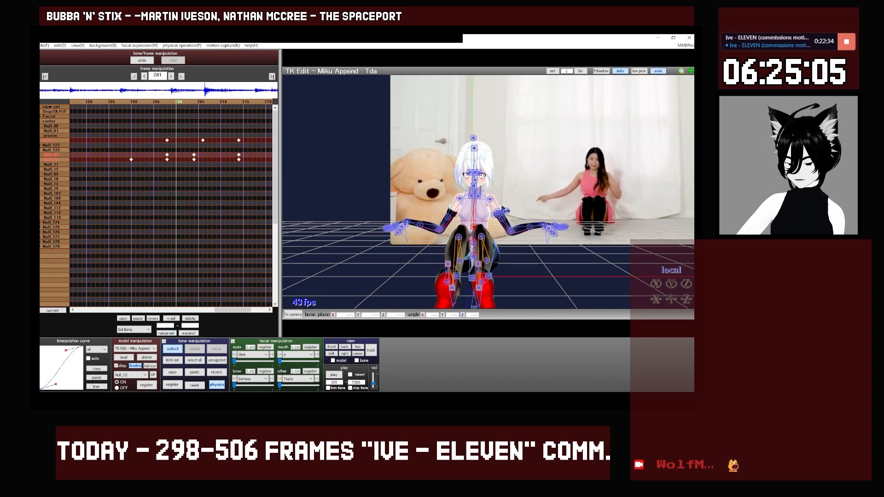
left_click(334, 375)
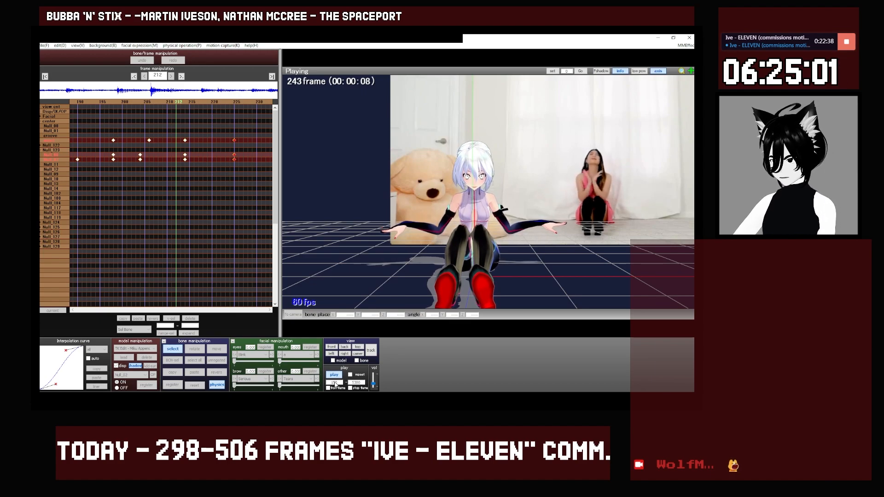
left_click(335, 377)
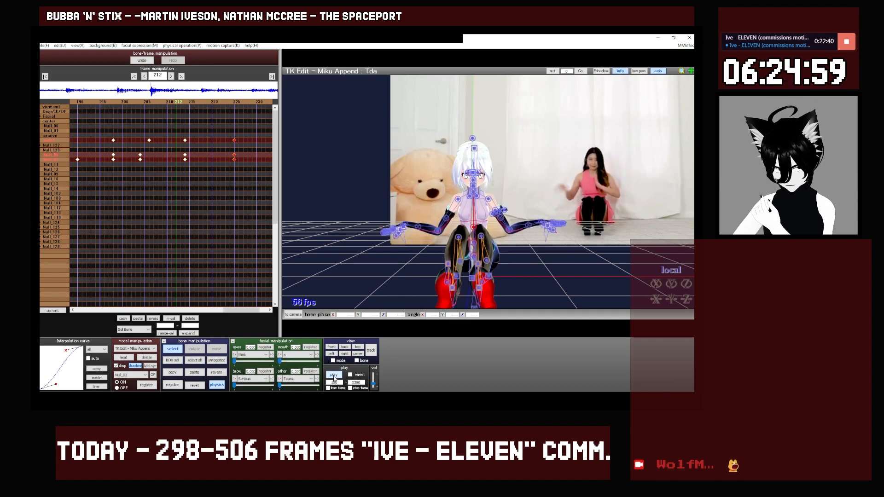
Return to frame 225 and save the project.
key("Right")
key("Right")
key("Right")
key("Right")
key("Right")
key("Right")
key("Right")
key("Right")
key("Right")
key("Right")
key("Right")
key("Right")
key("Right")
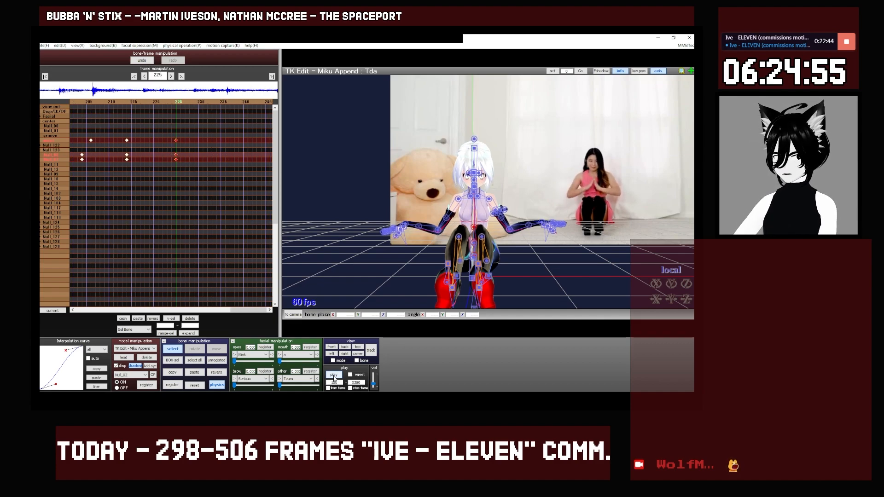
left_click(45, 46)
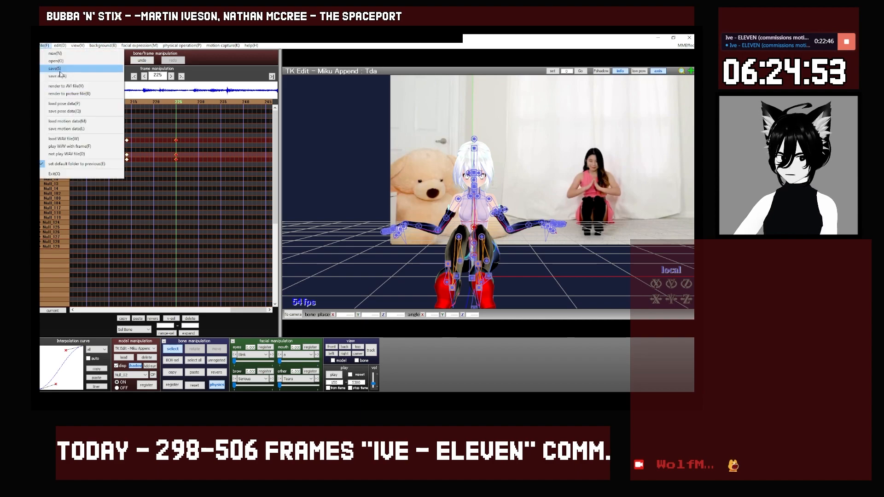
left_click(60, 72)
Step back and forth through the frames before 225 and replay the animation to check the torso timing against the dancer.
key("Left")
key("Left")
key("Left")
key("Left")
key("Left")
key("Left")
key("Left")
key("Left")
key("Left")
key("Left")
key("Left")
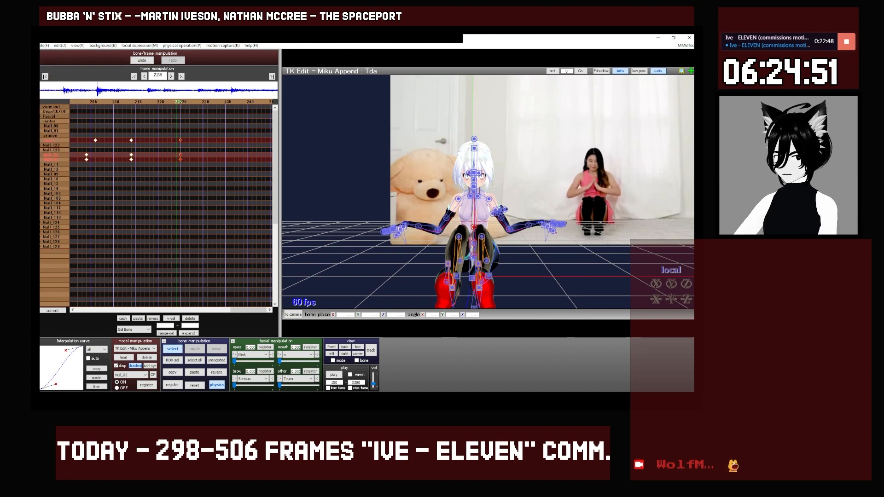
key("Right")
key("Right")
key("Right")
key("Right")
key("Right")
key("Right")
key("Right")
key("Right")
key("Right")
key("Right")
key("Right")
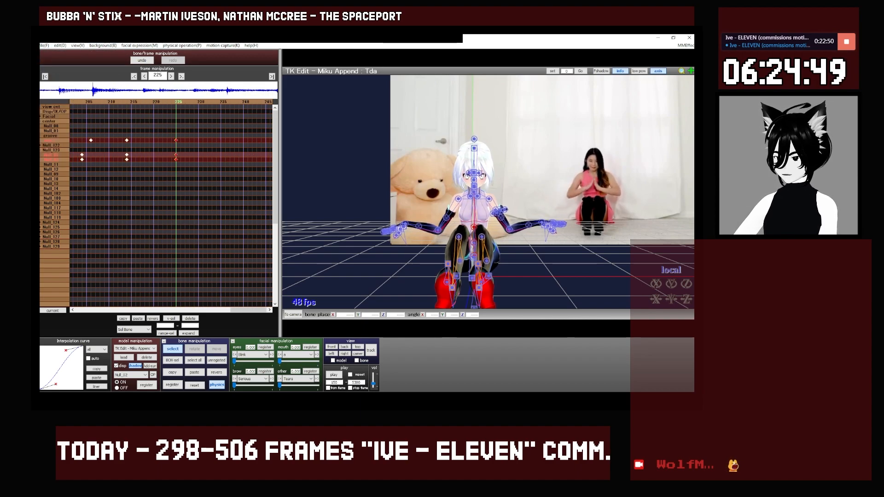
left_click(332, 375)
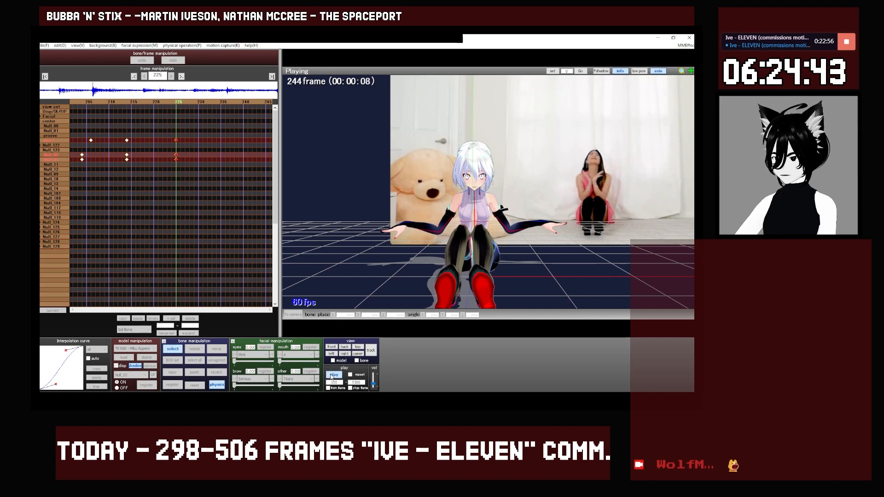
left_click(333, 374)
Examine the model more closely across the frames around 225 and up to 242, comparing its torso pose with the dancer's.
key("Left")
key("Left")
key("Left")
key("Left")
key("Left")
key("Left")
key("Left")
key("Left")
key("Left")
key("Left")
key("Left")
key("Left")
key("Left")
key("Left")
key("Left")
key("Left")
key("Left")
key("Left")
key("Left")
key("Left")
middle_click_drag(436, 241, 449, 234)
scroll(450, 234, "up", 2)
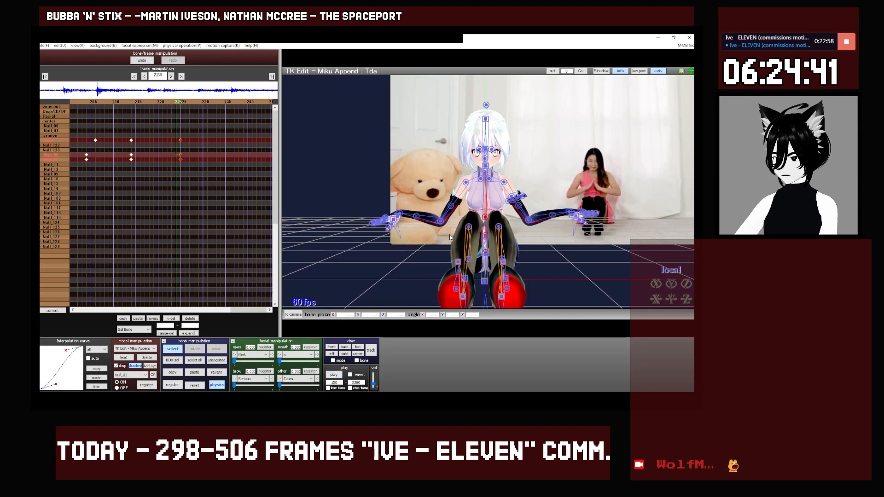
key("Right")
key("Right")
key("Right")
key("Right")
key("Right")
key("Right")
key("Right")
key("Right")
key("Right")
key("Right")
key("Right")
key("Right")
key("Right")
key("Right")
key("Right")
key("Right")
key("Right")
key("Right")
key("Right")
key("Right")
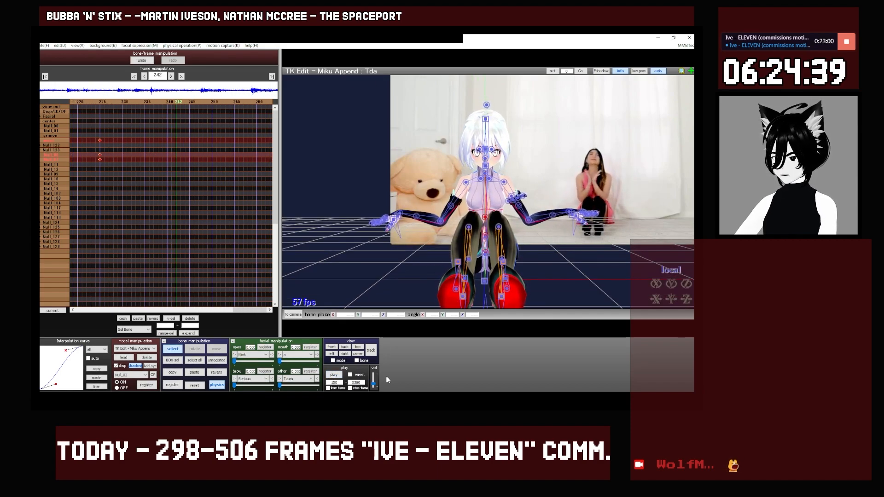
key("Right")
key("Right")
key("Right")
key("Right")
key("Right")
key("Right")
key("Right")
key("Right")
key("Right")
key("Right")
key("Right")
key("Right")
key("Right")
key("Right")
key("Right")
key("Right")
key("Right")
key("Right")
key("Right")
key("Right")
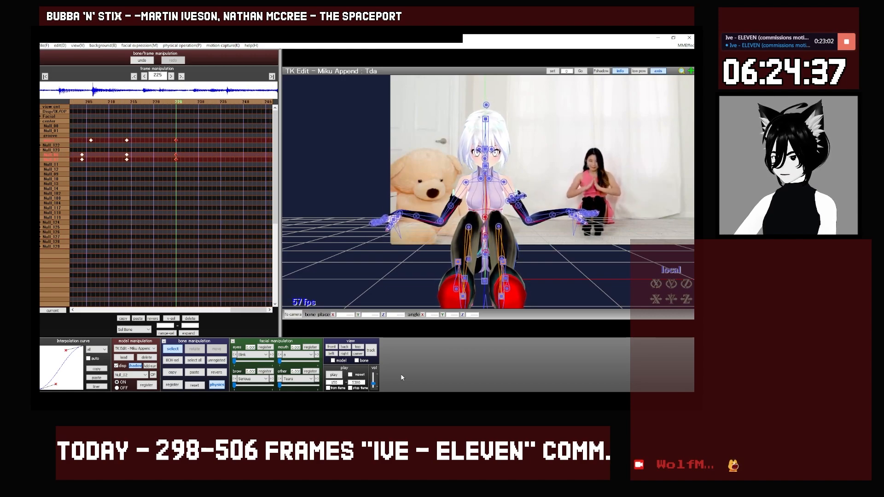
Rotate the waist bone slightly at frame 214 and register its changed pose.
key("Left")
key("Left")
key("Left")
key("Left")
key("Left")
key("Left")
key("Left")
key("Left")
key("Left")
key("Left")
key("Left")
key("Left")
key("Left")
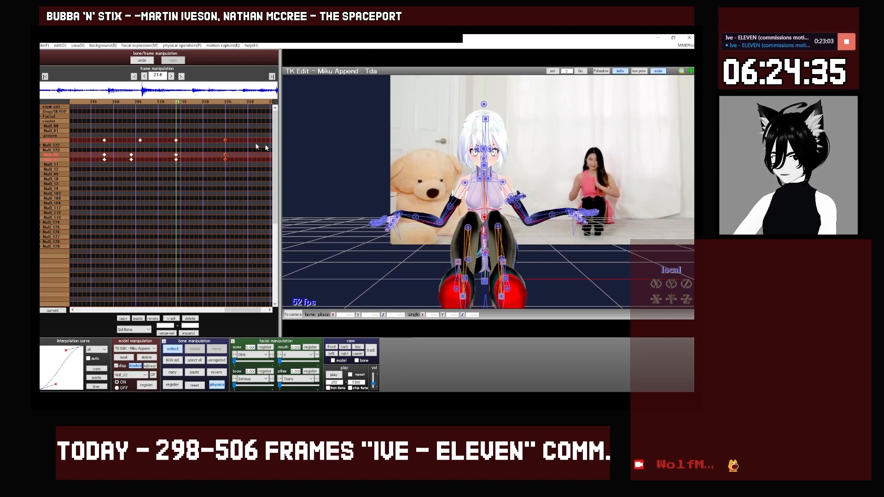
left_click(55, 141)
key("x")
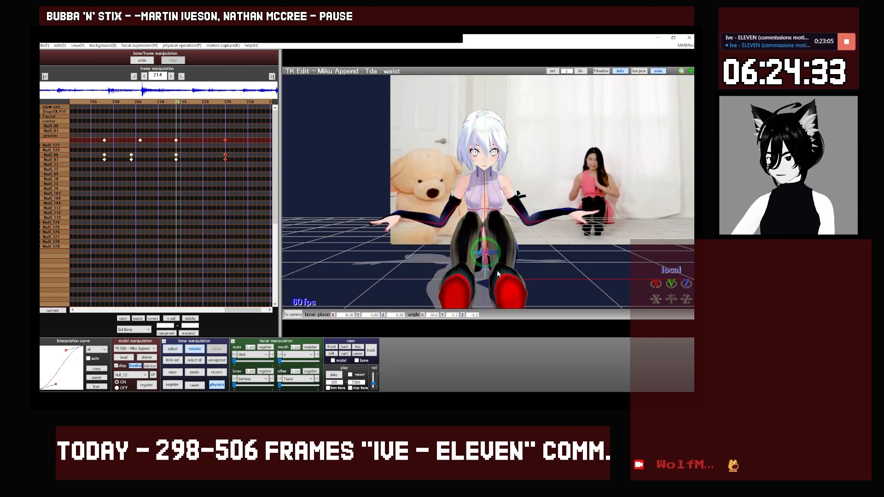
left_click_drag(500, 258, 502, 252)
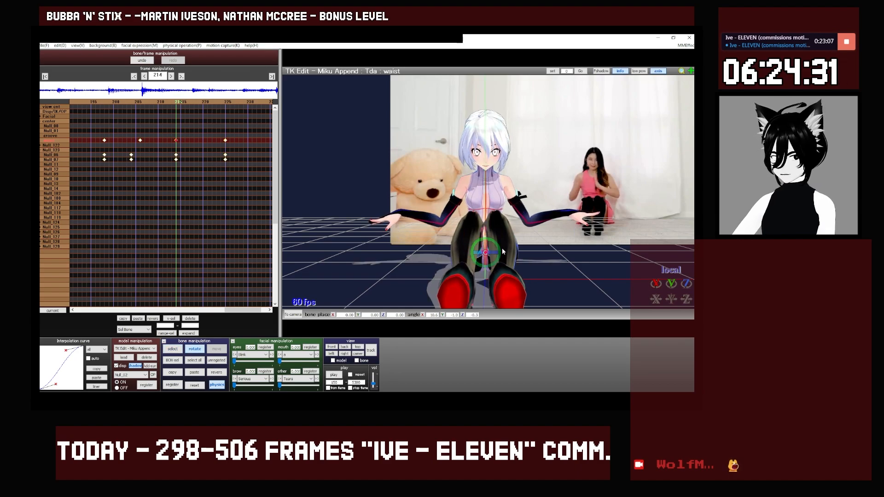
Step from frame 214 to 224 and play the animation to check the adjusted waist motion against the dancer.
key("Right")
key("Right")
key("Right")
key("Right")
key("Right")
key("Right")
key("Right")
key("Right")
key("Right")
key("Right")
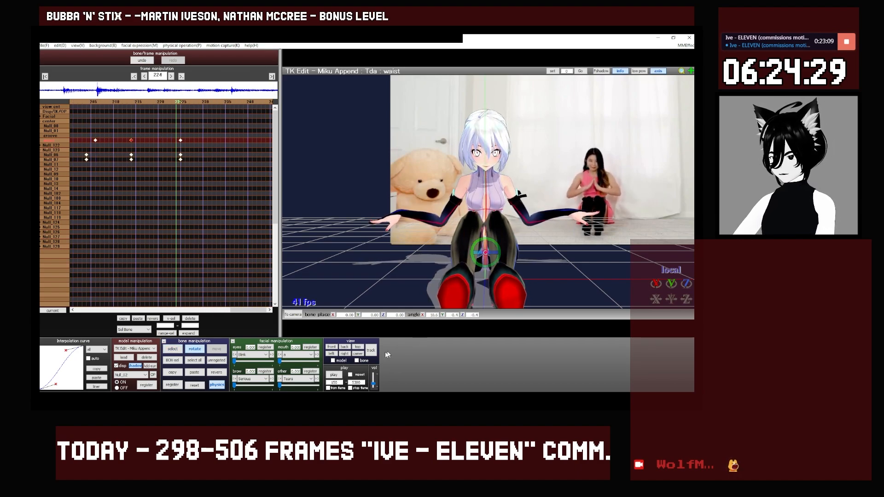
left_click(335, 375)
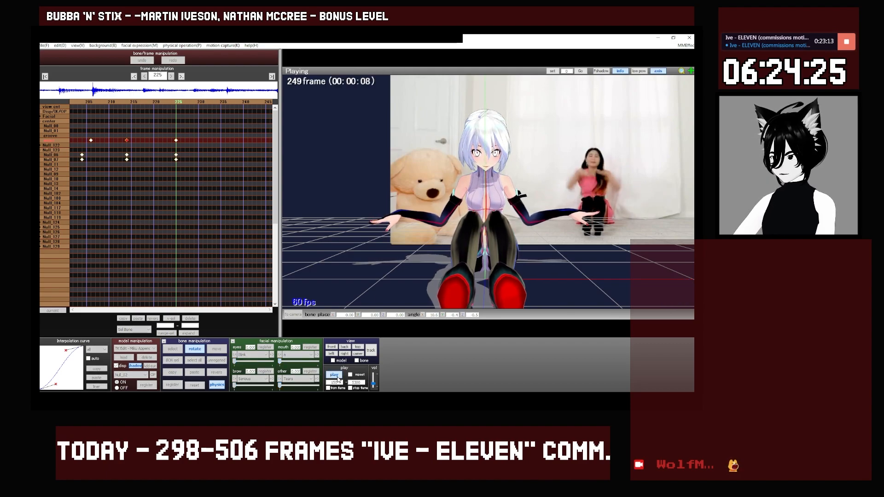
left_click(334, 375)
From the side view, rotate the waist bone about its local X axis at frame 246 and register the pose.
left_click(331, 353)
middle_click_drag(405, 304, 378, 259)
scroll(379, 259, "up", 5)
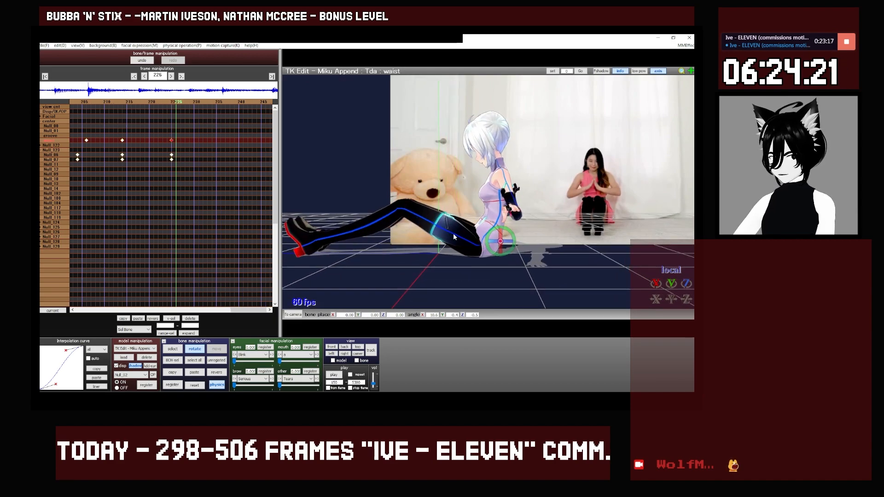
key("Right")
key("Right")
key("Right")
key("Right")
key("Right")
key("Right")
key("Right")
key("Right")
key("Right")
key("Right")
key("Right")
key("Right")
key("Right")
key("Right")
key("Right")
key("Right")
key("Right")
key("Right")
key("Right")
key("Right")
key("Left")
key("Left")
key("Left")
key("Right")
key("Right")
scroll(453, 233, "up", 2)
left_click_drag(655, 284, 646, 284)
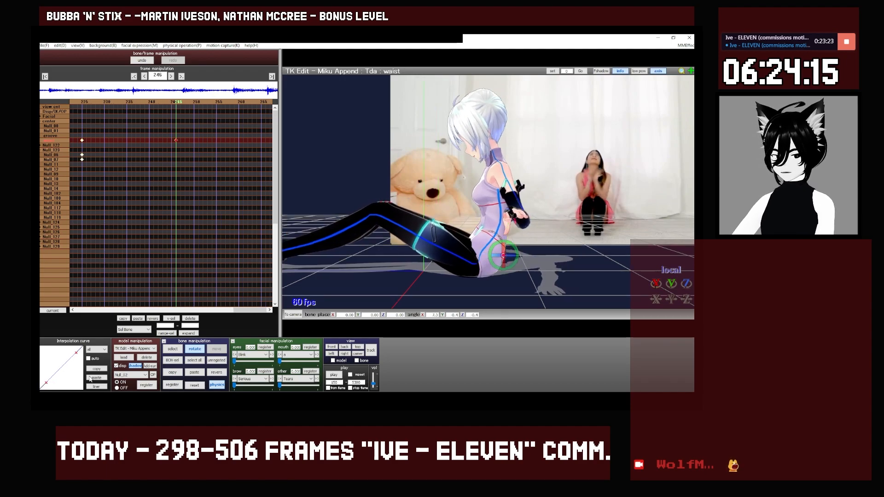
Step back from frame 246 to 225 to check the new waist motion against the dancer.
key("Left")
key("Left")
key("Left")
key("Left")
key("Left")
key("Left")
key("Left")
key("Left")
key("Left")
key("Left")
key("Left")
key("Left")
key("Left")
key("Left")
key("Left")
key("Left")
key("Left")
key("Left")
key("Left")
key("Left")
key("Right")
key("Right")
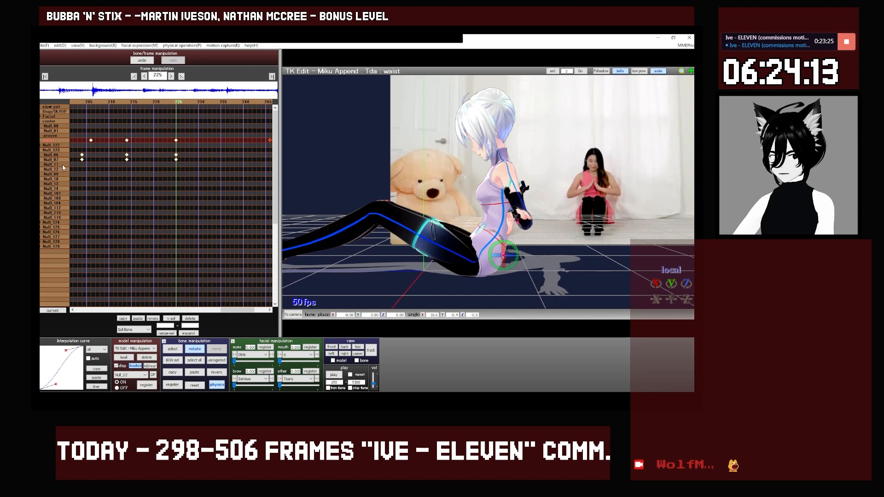
Rotate the Null_06 and Null_07 bones about their local X axis at frame 245 and register keyframes for both.
left_click(54, 157)
key("Right")
key("Right")
key("Right")
key("Right")
key("Right")
key("Right")
key("Right")
key("Right")
key("Right")
key("Right")
key("Right")
key("Right")
key("Right")
key("Right")
key("Right")
key("Right")
key("Right")
key("Right")
key("Right")
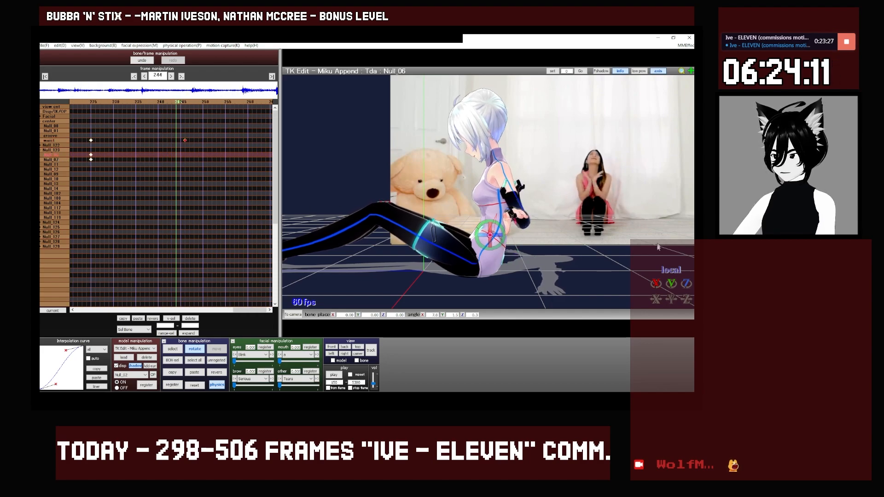
left_click_drag(656, 284, 659, 291)
key("c")
left_click(495, 214)
key("x")
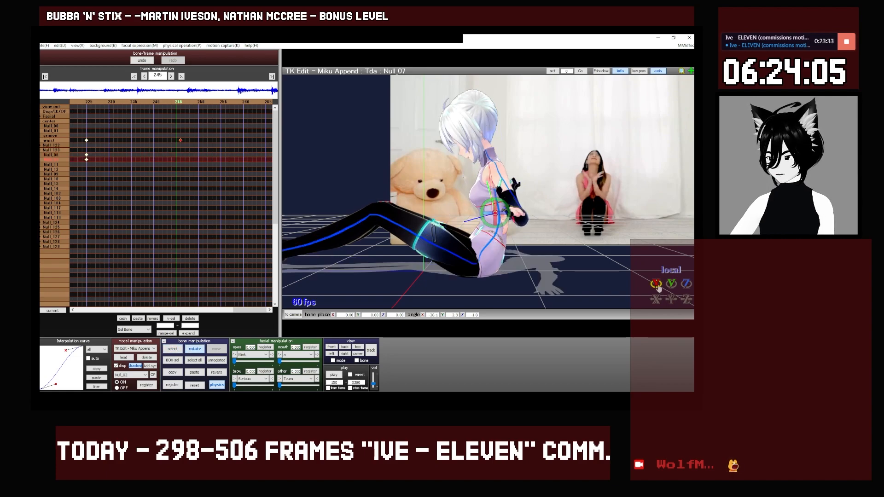
key("c")
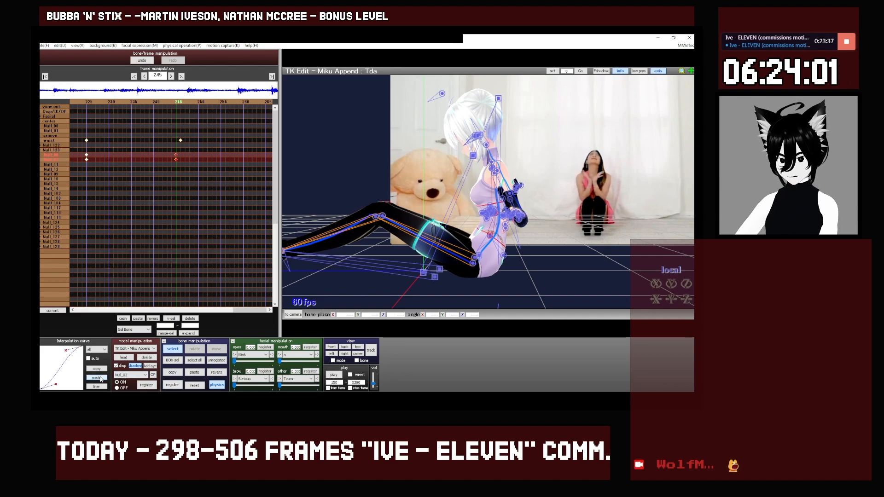
Step through frames 245 to 225 and back, and play the animation to check the torso motion from the side.
key("Left")
key("Left")
key("Left")
key("Left")
key("Left")
key("Left")
key("Left")
key("Left")
key("Left")
key("Left")
key("Left")
key("Left")
key("Left")
key("Left")
key("Left")
key("Left")
key("Left")
key("Left")
key("Left")
key("Left")
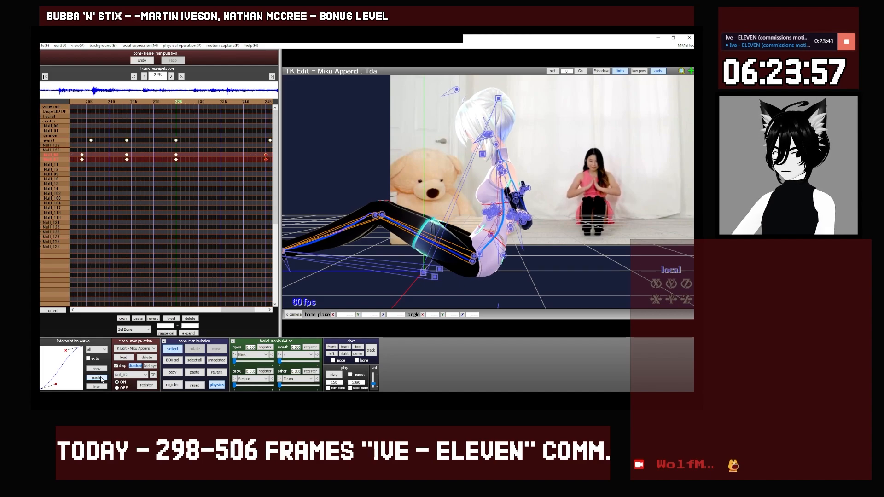
key("Right")
key("Right")
key("Right")
key("Right")
key("Right")
key("Right")
key("Right")
key("Right")
key("Right")
key("Right")
key("Right")
key("Right")
key("Right")
key("Right")
key("Right")
key("Right")
key("Right")
key("Right")
key("Right")
key("Right")
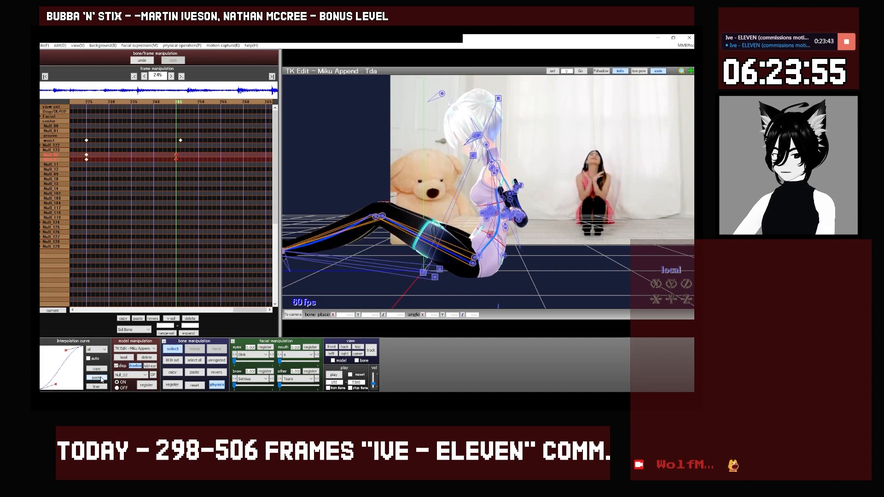
left_click(333, 375)
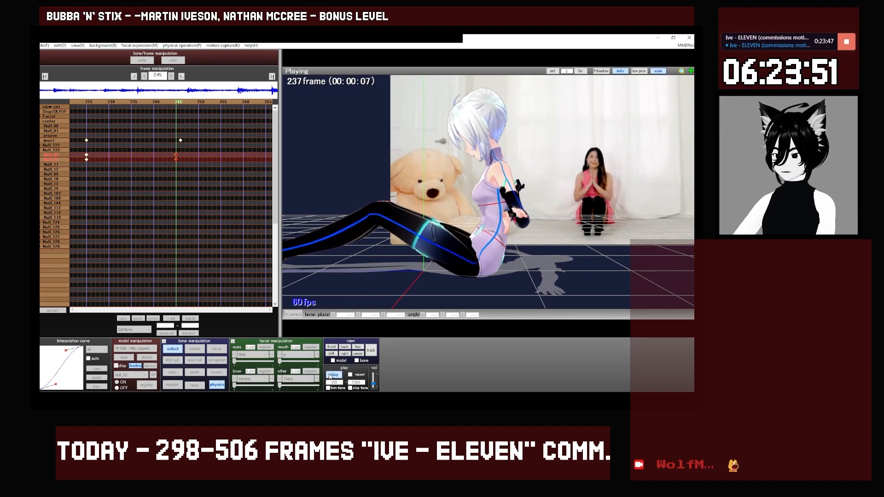
left_click(330, 376)
From the front view, step back and forth between frames 245 and 222 to check the torso motion against the dancer.
left_click(344, 347)
key("Left")
key("Left")
key("Left")
key("Left")
key("Left")
key("Left")
key("Left")
key("Left")
key("Left")
key("Left")
key("Left")
key("Left")
key("Left")
key("Left")
key("Left")
key("Left")
key("Left")
key("Left")
key("Left")
key("Left")
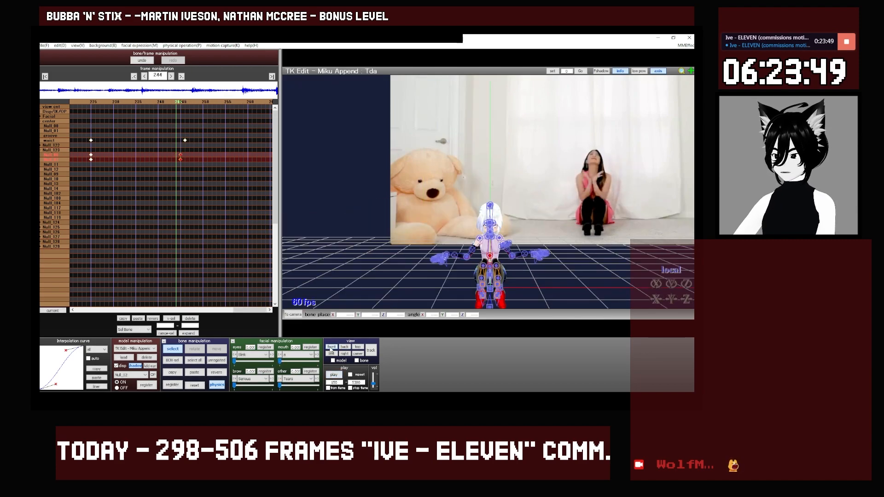
key("Right")
key("Right")
key("Right")
key("Right")
key("Right")
key("Right")
key("Right")
key("Right")
key("Right")
key("Right")
key("Right")
key("Right")
key("Right")
key("Right")
key("Right")
key("Right")
key("Right")
key("Right")
key("Right")
key("Right")
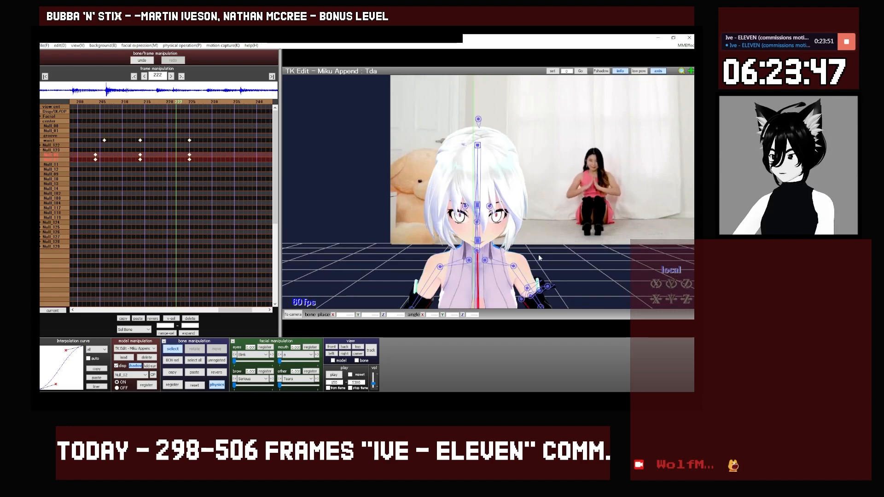
key("Left")
key("Left")
key("Left")
key("Left")
key("Left")
key("Left")
key("Left")
key("Left")
key("Left")
key("Left")
key("Left")
key("Left")
key("Left")
key("Left")
key("Left")
key("Left")
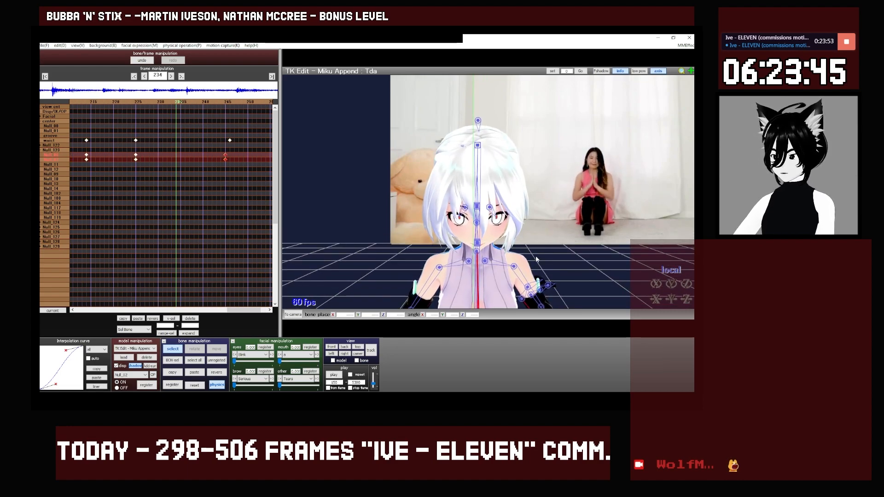
At frame 252, rotate the waist, Null_06 and Null_07 bones about their local X axes from the side view.
key("Right")
key("Right")
key("Right")
key("Right")
key("Right")
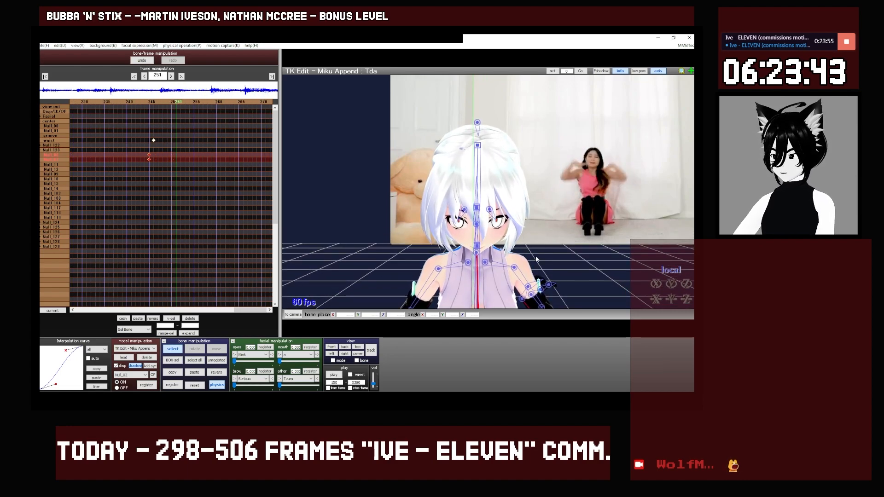
left_click(330, 348)
middle_click_drag(416, 274, 398, 244)
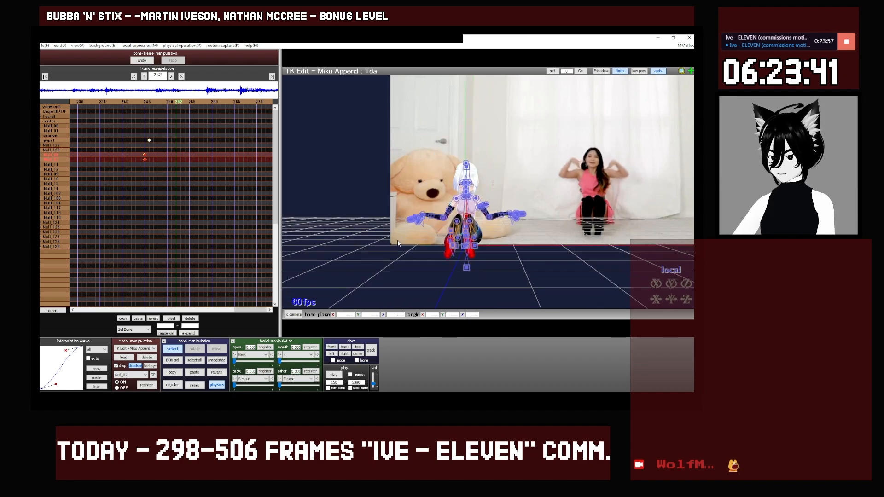
left_click(332, 354)
scroll(541, 258, "up", 10)
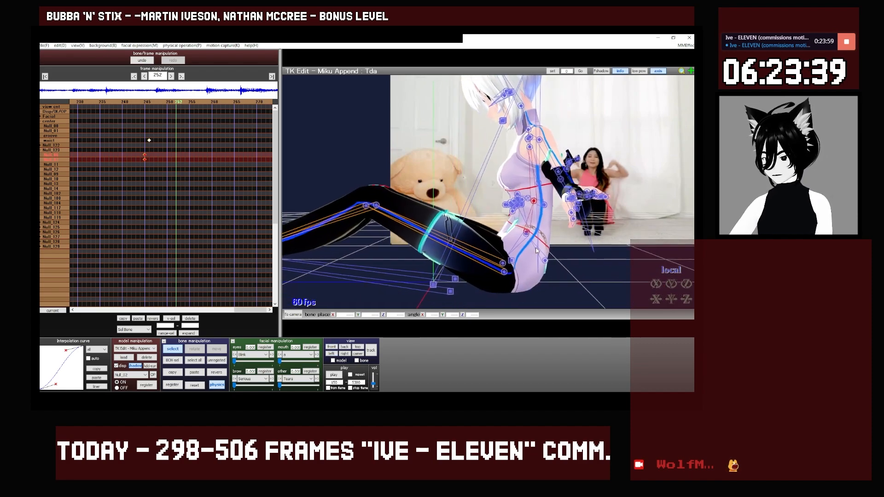
left_click(528, 239)
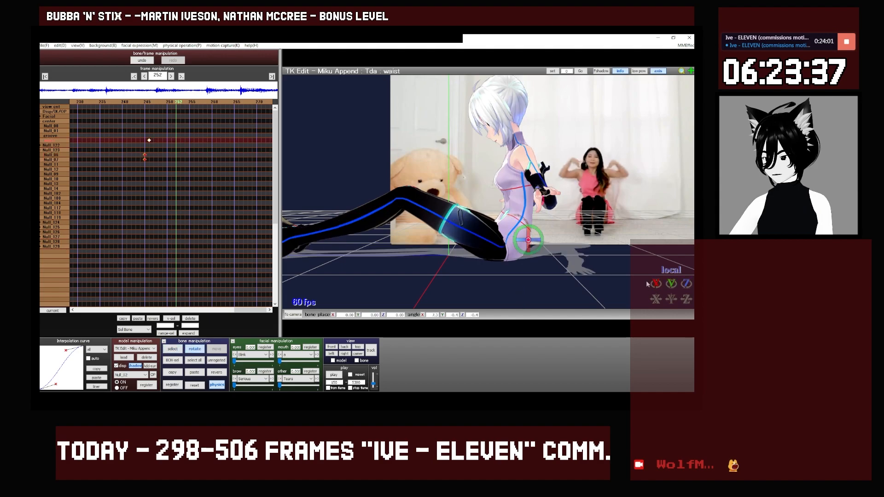
left_click(514, 220)
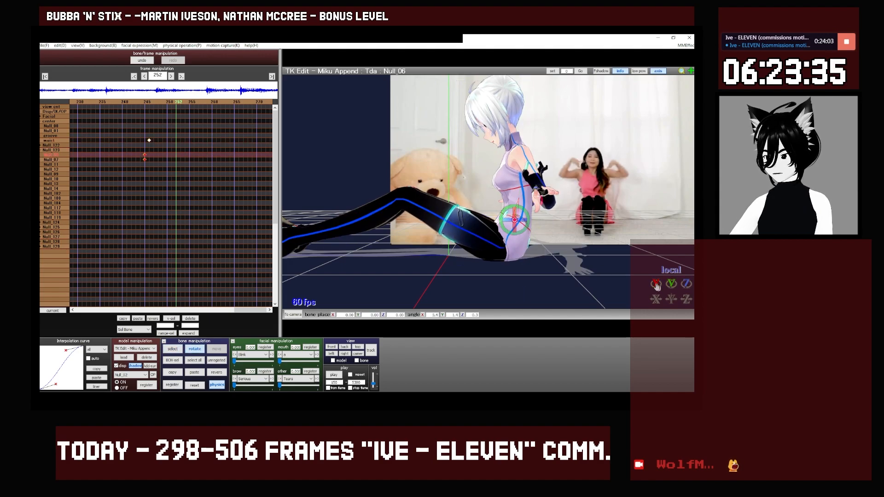
left_click(519, 201)
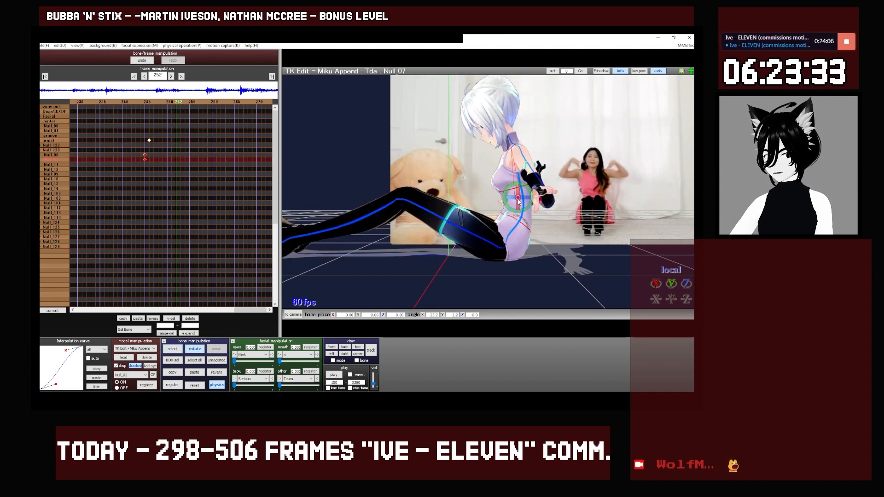
left_click_drag(655, 284, 657, 283)
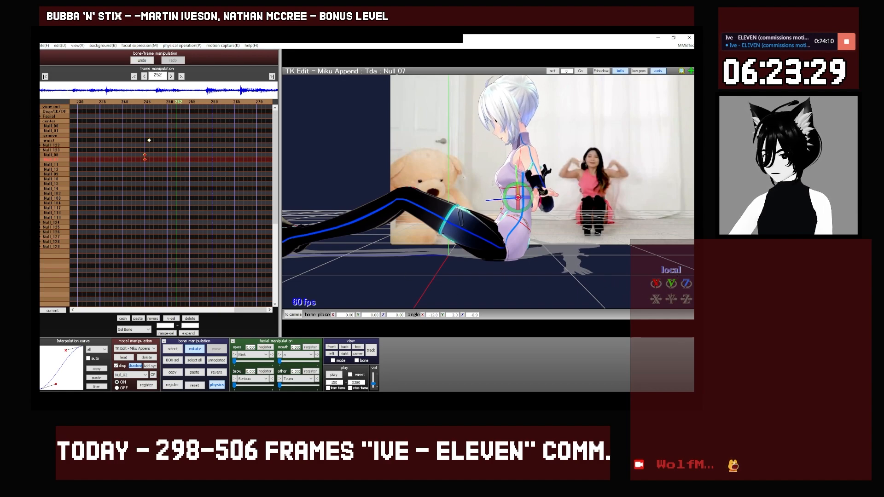
From the front view at frame 252, rotate the Null_07 and Null_06 bones slightly about their local Y axes.
left_click(333, 346)
middle_click_drag(462, 276, 460, 250)
scroll(503, 260, "up", 6)
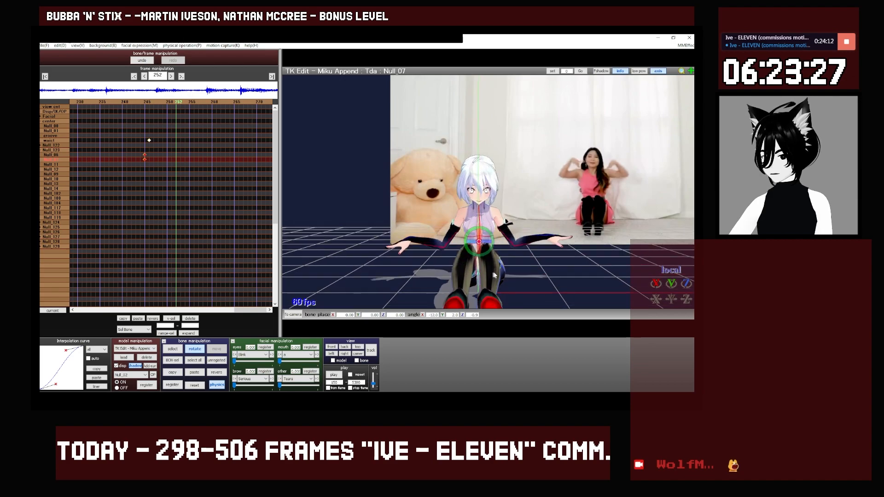
scroll(499, 261, "up", 2)
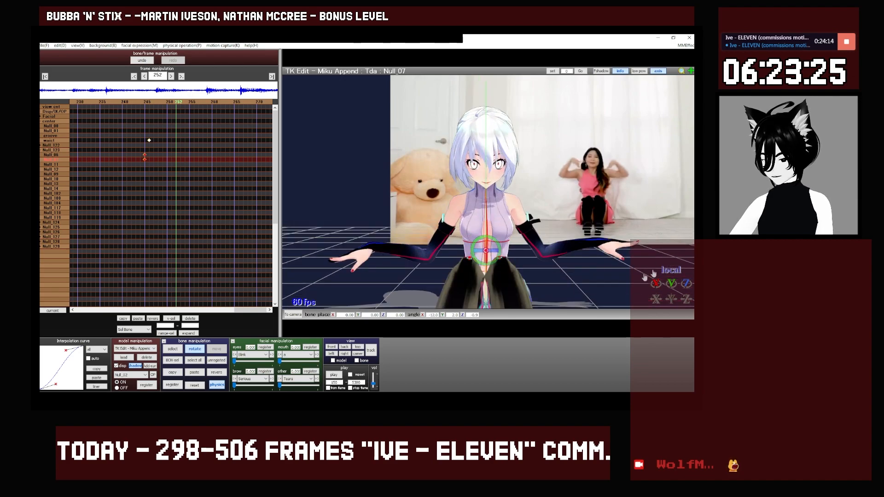
left_click_drag(672, 285, 669, 285)
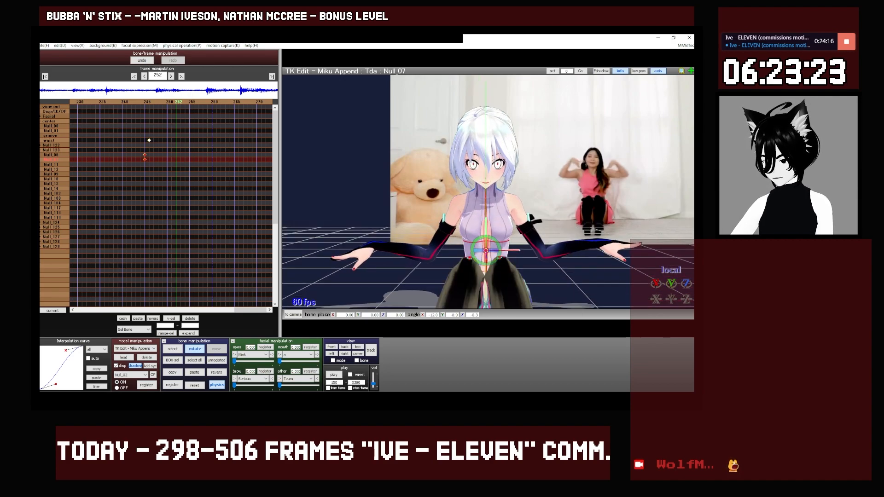
left_click(488, 277)
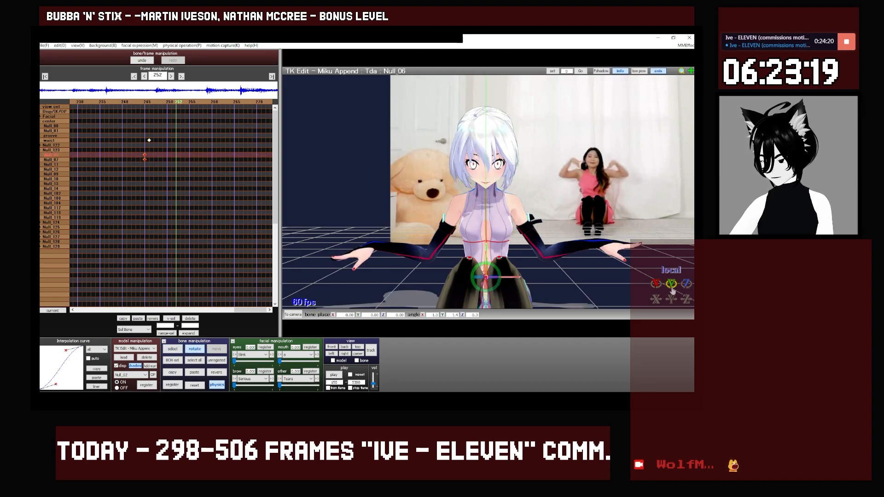
left_click_drag(671, 284, 670, 284)
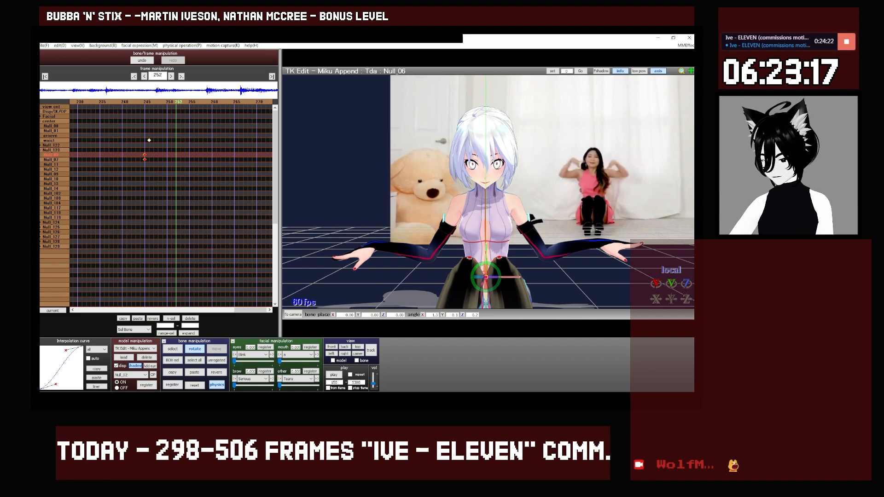
Register keyframes for the unregistered waist, Null_06 and Null_07 bones at frame 252 and apply the S-shaped interpolation curve.
key("c")
left_click(487, 251)
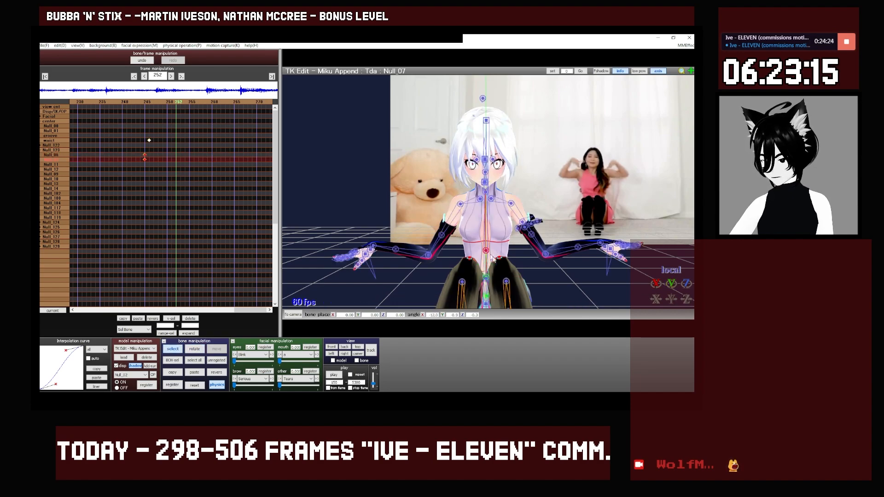
key("Return")
left_click(212, 360)
left_click(178, 385)
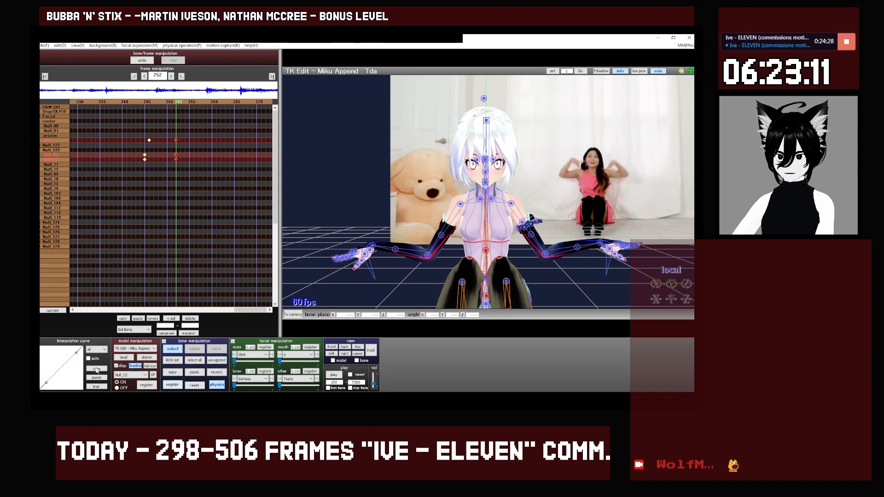
left_click(172, 350)
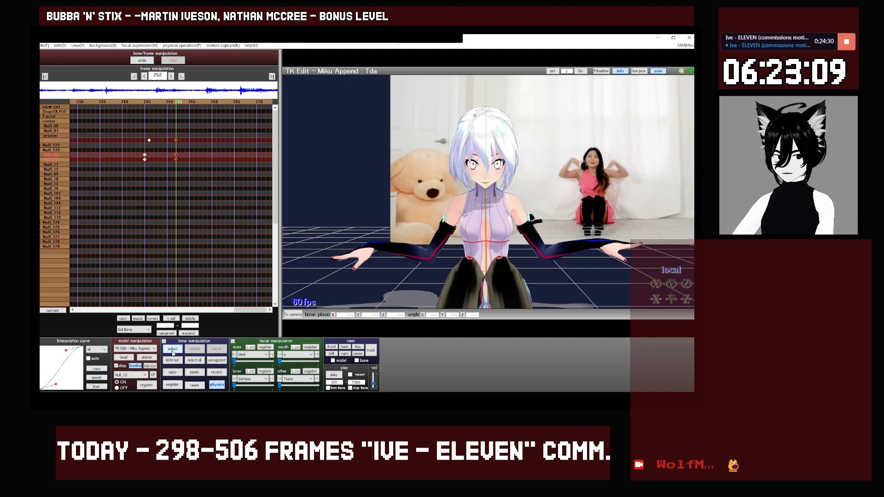
Step between frames 252 and 245 to check the new torso movement against the dancer.
key("Left")
key("Left")
key("Left")
key("Left")
key("Left")
key("Left")
key("Left")
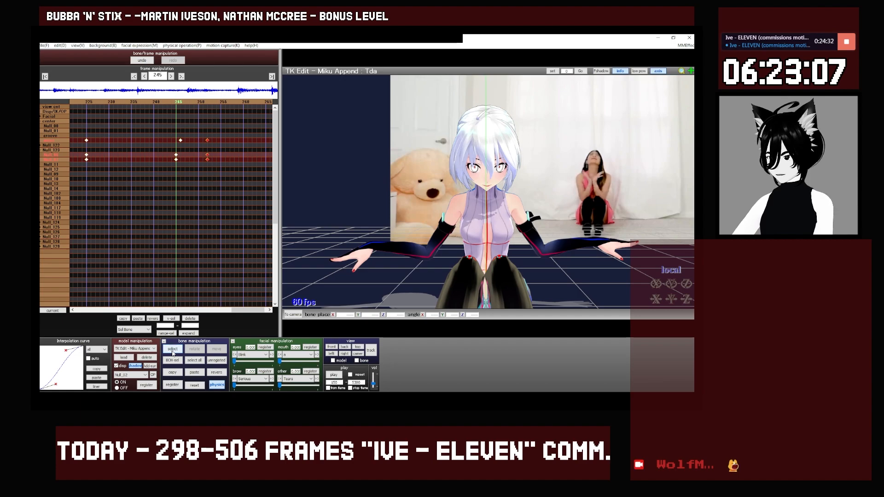
key("Right")
key("Right")
key("Right")
key("Right")
key("Right")
key("Right")
key("Right")
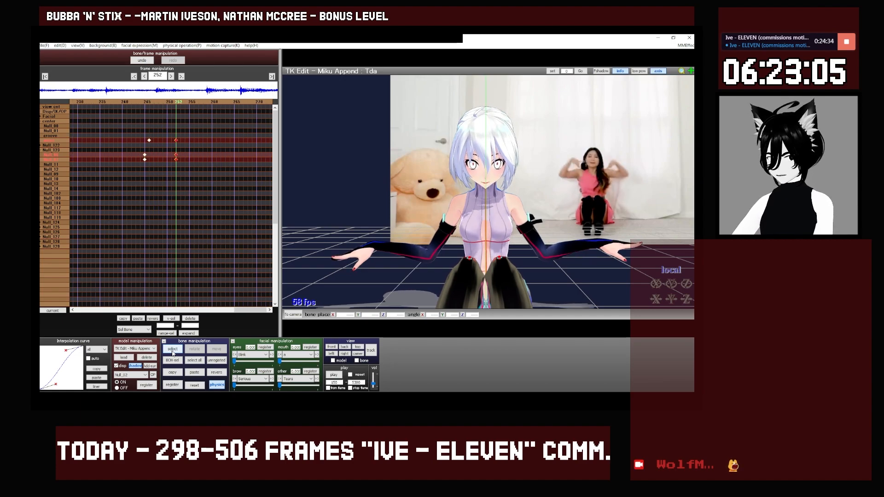
Raise the upper control point of the frame 252 interpolation curve, stepping between frames 246 and 252 to judge the easing.
key("Left")
key("Left")
key("Left")
key("Left")
key("Left")
key("Left")
key("Left")
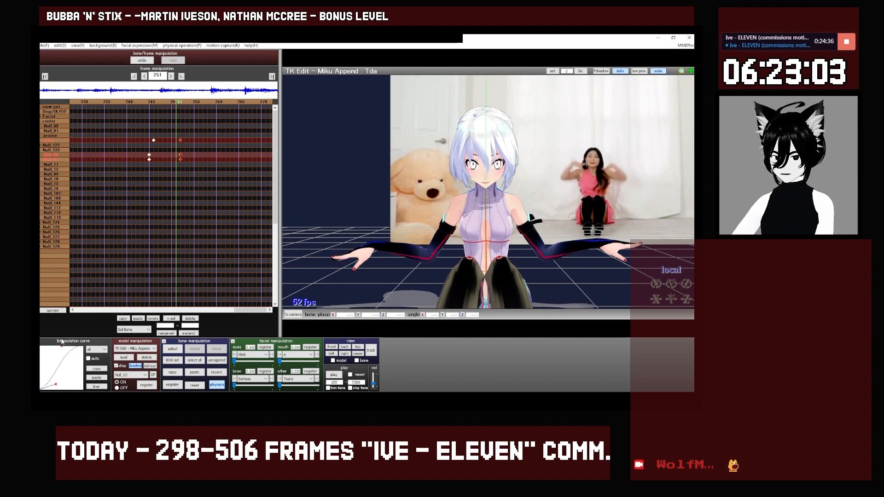
key("Right")
key("Right")
key("Right")
key("Right")
key("Right")
key("Right")
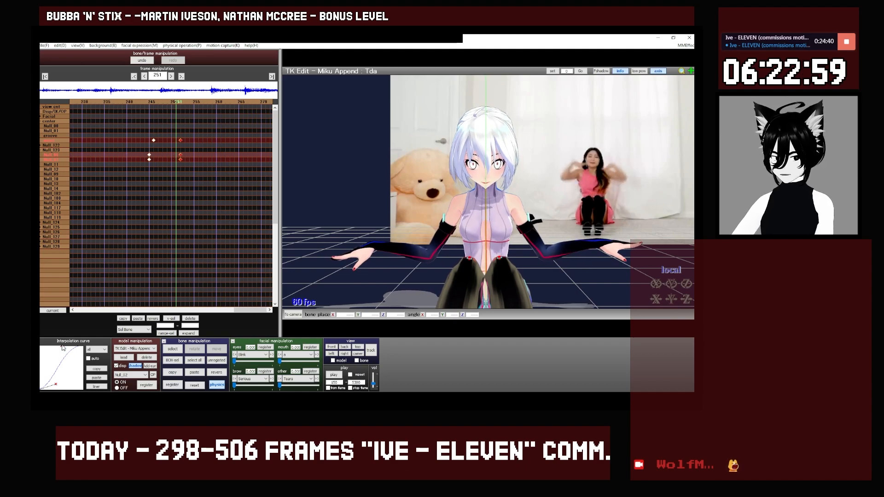
key("Left")
key("Left")
key("Left")
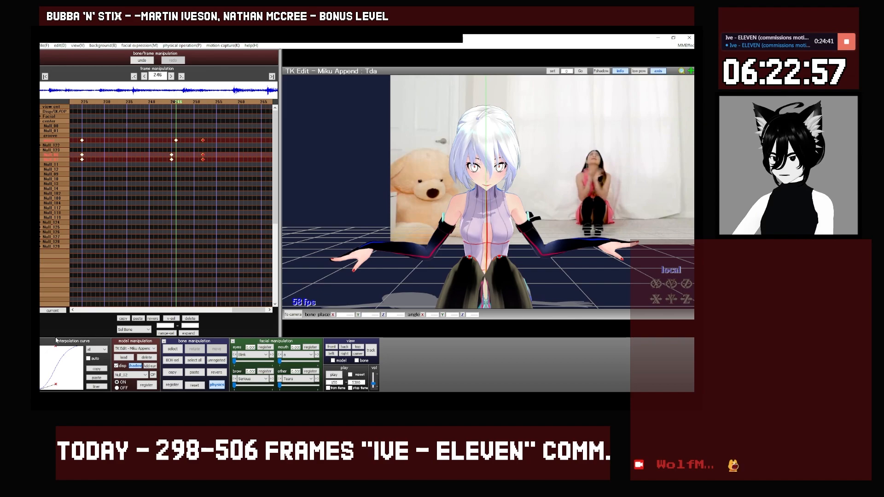
key("Right")
key("Right")
key("Right")
key("Right")
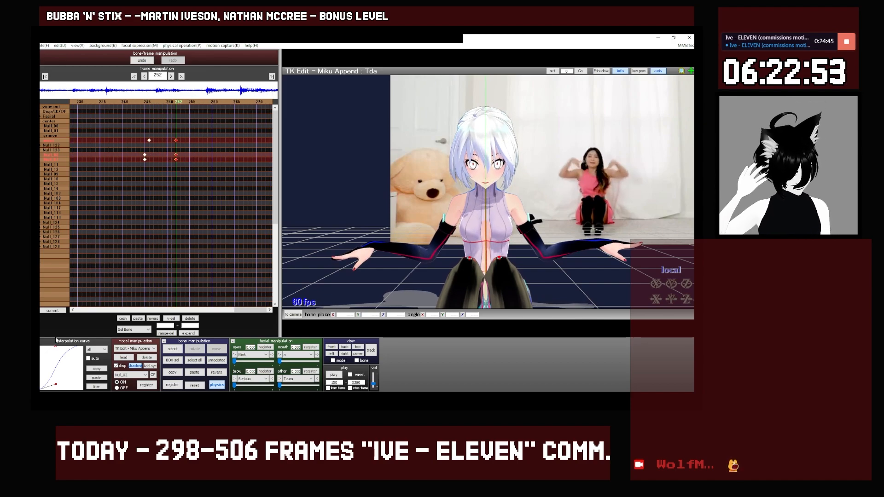
Step through frames 246 to 259 and back to compare the adjusted easing and the following motion with the dancer.
key("Left")
key("Left")
key("Left")
key("Left")
key("Left")
key("Left")
key("Left")
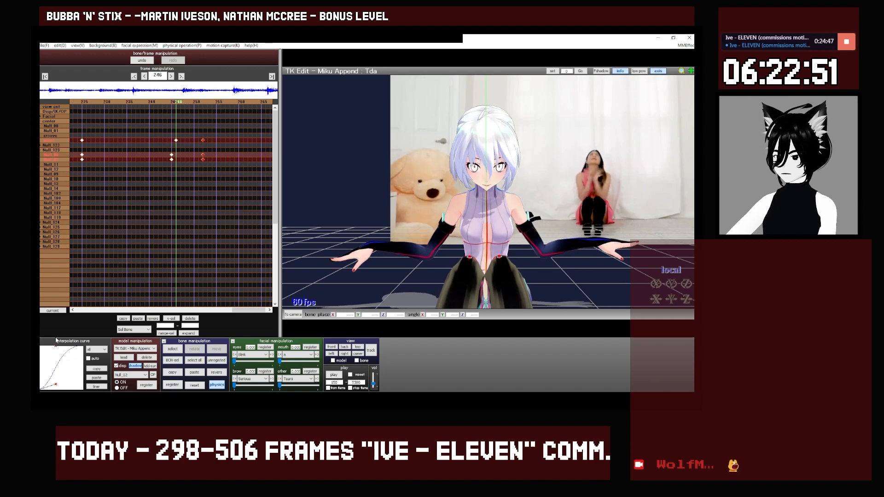
key("Right")
key("Right")
key("Right")
key("Right")
key("Right")
key("Right")
key("Right")
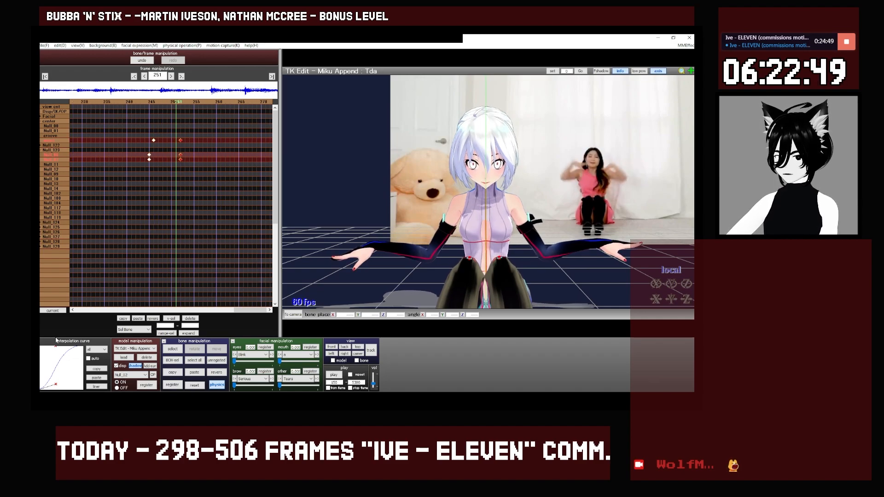
key("Right")
key("Right")
key("Right")
key("Right")
key("Right")
key("Right")
key("Right")
key("Right")
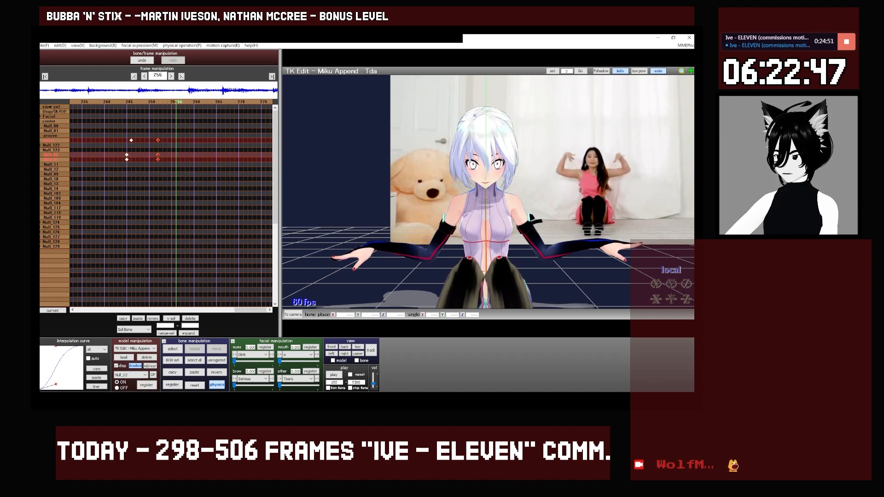
key("Left")
key("Left")
key("Left")
key("Left")
key("Left")
key("Left")
key("Left")
key("Left")
key("Left")
key("Left")
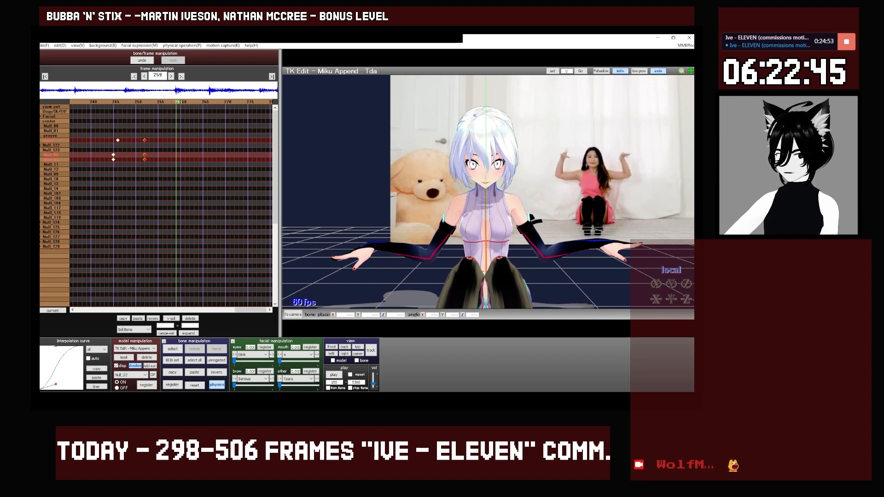
Copy the pose of the Null_06 and Null_07 bones at frame 249 and register it for both at frame 255.
left_click(59, 153)
left_click(56, 160, "ctrl")
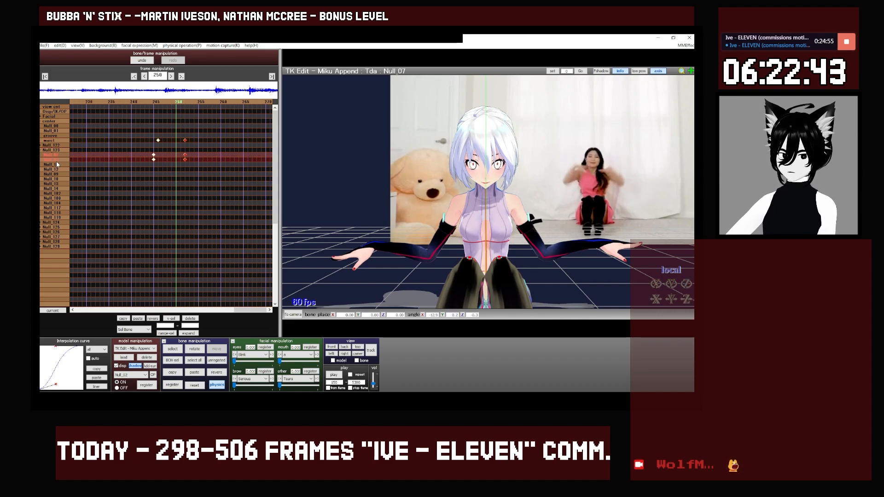
key("Left")
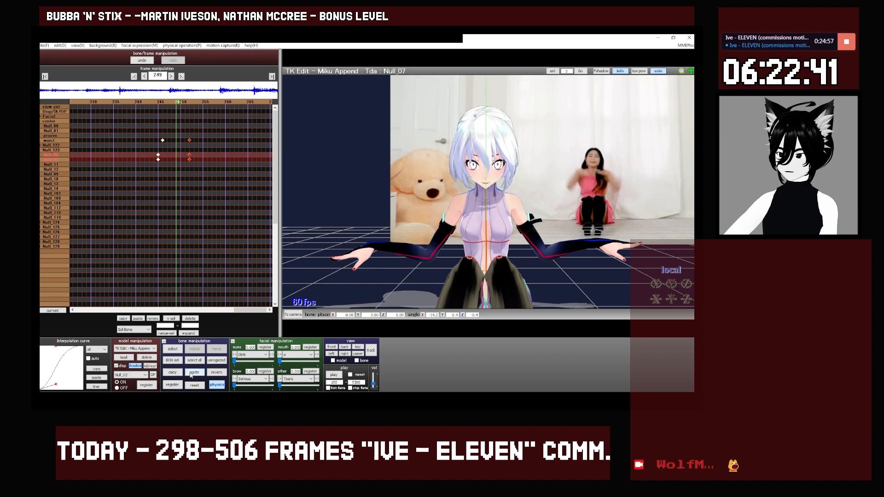
key("Right")
key("Right")
key("Right")
key("Right")
key("Right")
key("Right")
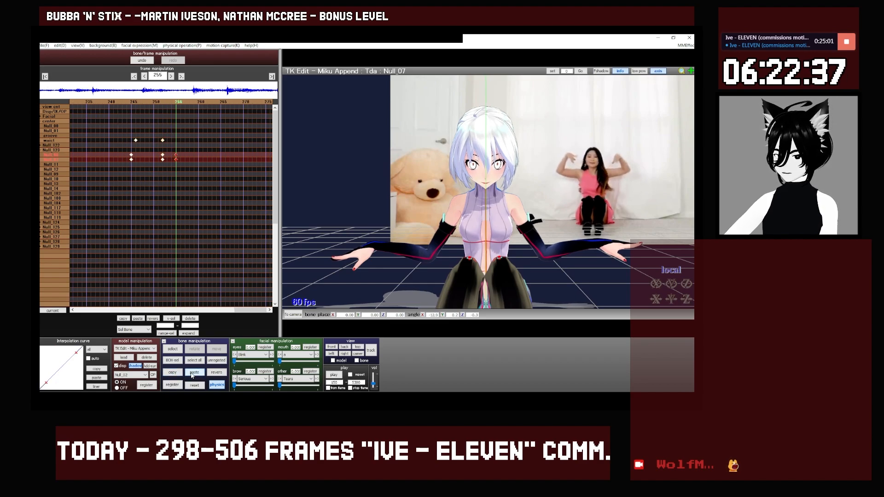
Paste the copied interpolation curve onto the frame 255 keyframes of Null_06 and Null_07 and step back to check the easing.
left_click(192, 375)
left_click(97, 379)
key("Left")
key("Left")
key("Left")
key("Left")
Step forward to frame 279 to follow the dancer's next movement in the background video.
key("Right")
key("Right")
key("Right")
key("Right")
key("Right")
key("Right")
key("Right")
key("Right")
key("Right")
key("Right")
key("Right")
key("Right")
key("Right")
key("Right")
key("Right")
key("Right")
key("Right")
key("Right")
key("Right")
key("Right")
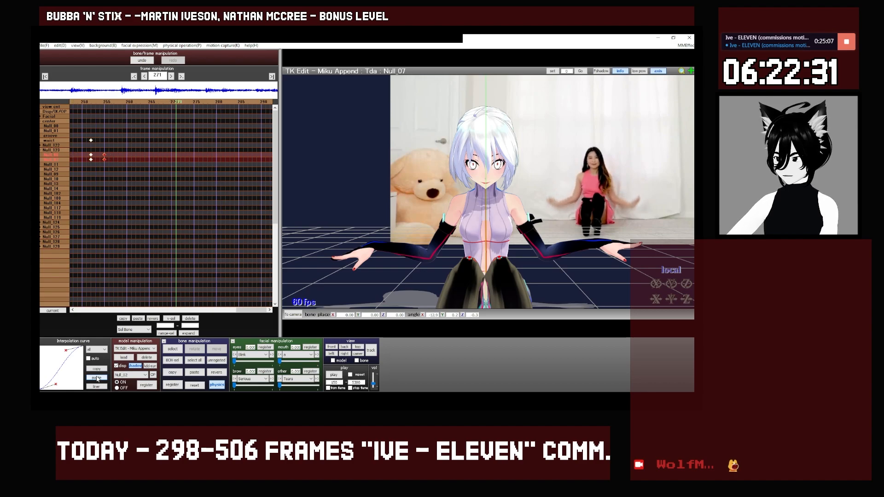
key("Right")
key("Right")
key("Right")
key("Right")
key("Right")
key("Right")
key("Right")
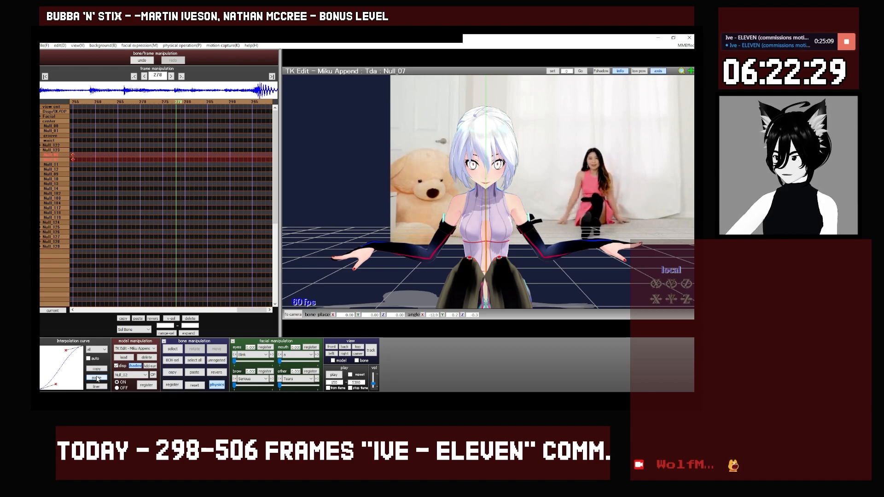
key("Right")
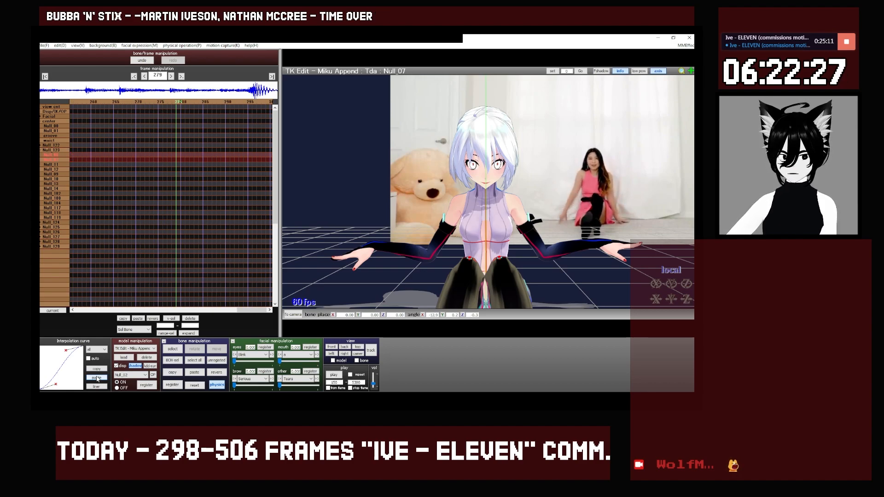
Step back before frame 267 and forward again to frame 281 to locate where the dancer's next pose settles.
key("Left")
key("Left")
key("Left")
key("Left")
key("Left")
key("Left")
key("Left")
key("Left")
key("Left")
key("Left")
key("Left")
key("Left")
key("Left")
key("Left")
key("Left")
key("Left")
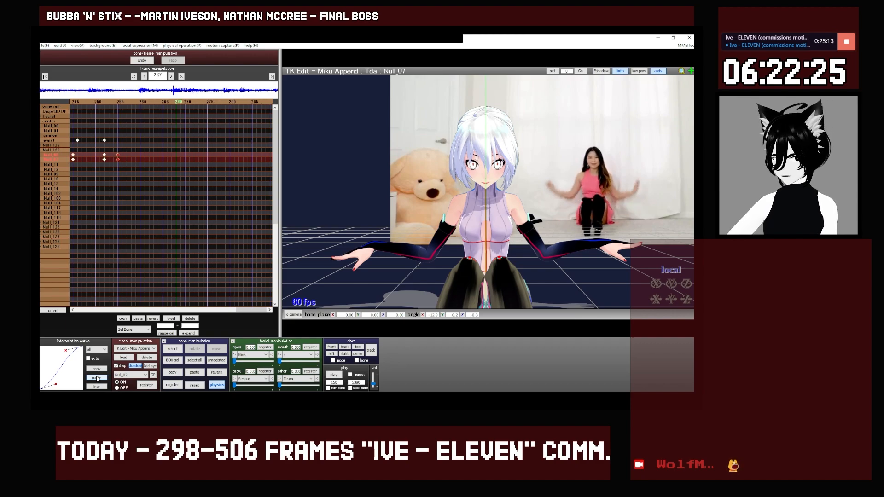
key("Right")
key("Right")
key("Right")
key("Right")
key("Right")
key("Right")
key("Right")
key("Right")
key("Right")
key("Right")
key("Right")
key("Right")
key("Right")
key("Right")
key("Right")
key("Right")
key("Right")
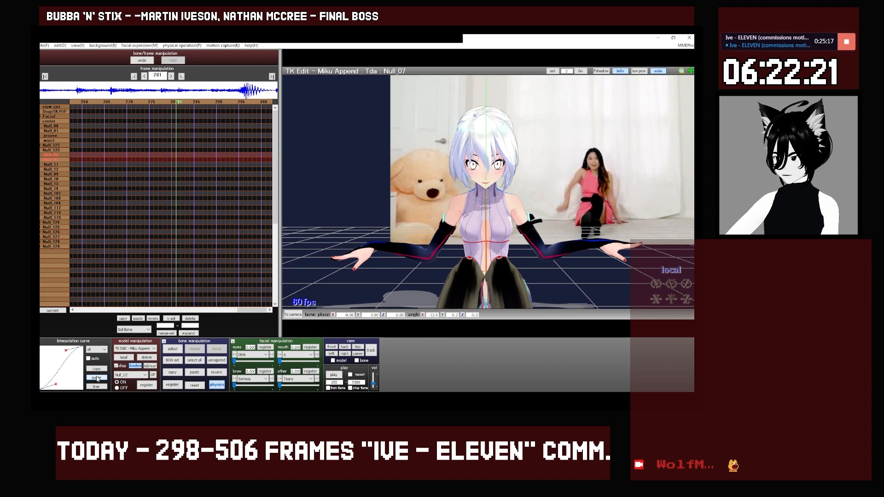
At frame 279, rotate the waist bone to follow the dancer's hip movement.
key("Left")
left_click(55, 140)
middle_click_drag(377, 294, 400, 259)
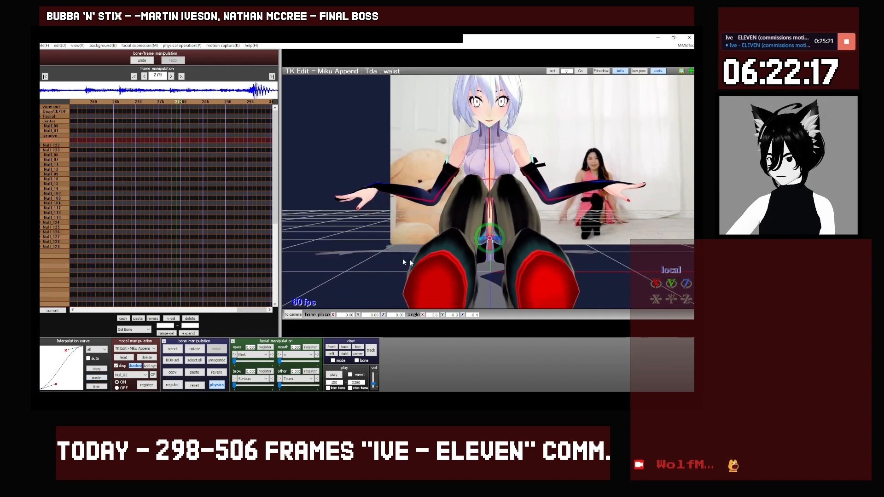
scroll(399, 262, "down", 4)
scroll(490, 257, "up", 2)
middle_click_drag(497, 249, 490, 261)
key("x")
left_click_drag(507, 226, 505, 261)
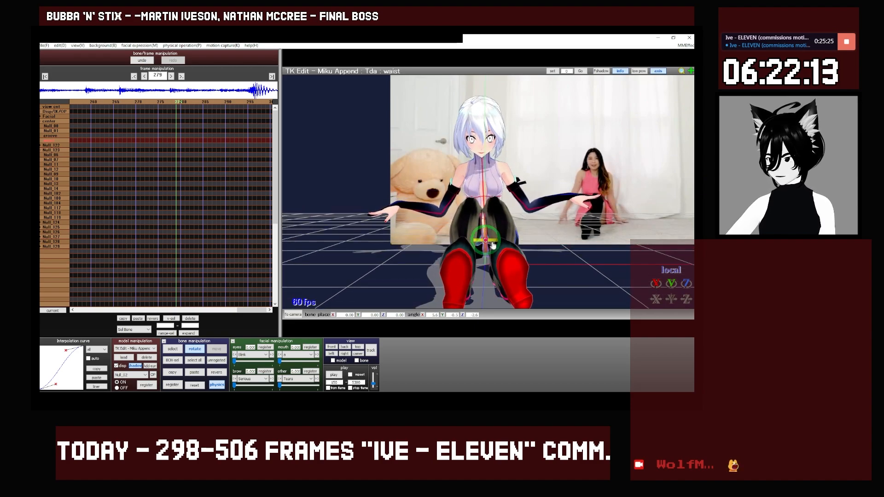
scroll(510, 285, "up", 3)
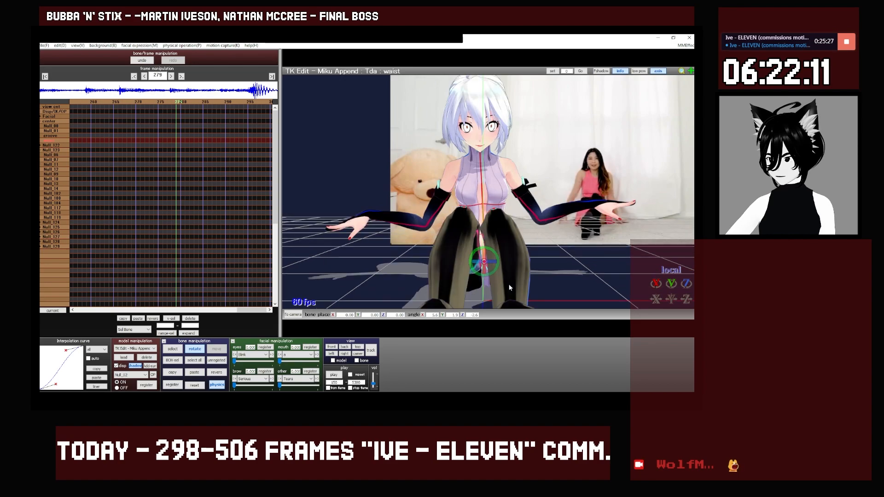
middle_click_drag(509, 284, 509, 291)
Rotate the Null_06 bone at frame 279 to turn and lean the torso.
key("c")
left_click(487, 252)
key("x")
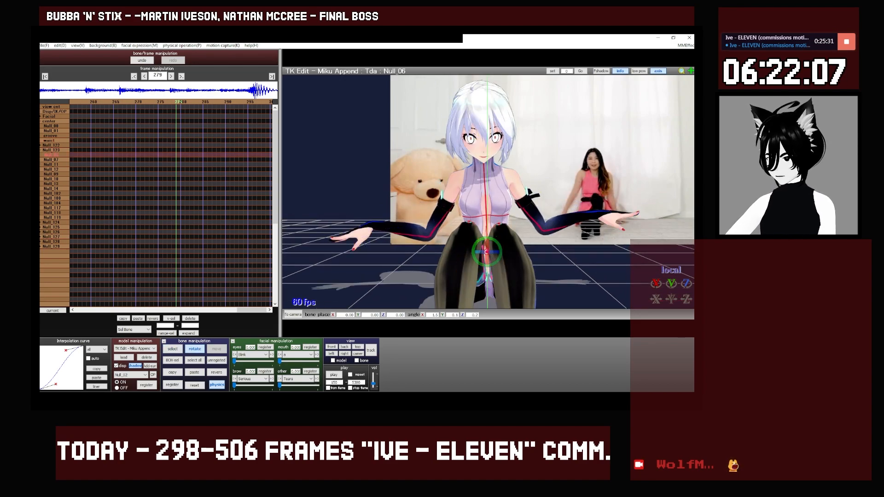
left_click_drag(520, 251, 520, 218)
key("c")
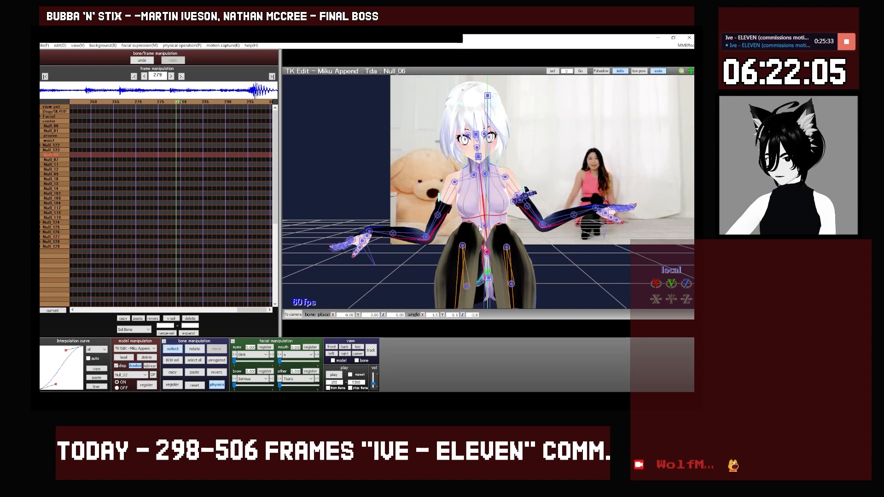
Rotate the Null_07 bone at frame 279 to shift the upper body towards the dancer's pose.
left_click(484, 226)
key("x")
left_click_drag(686, 283, 672, 269)
key("c")
key("x")
key("c")
Rotate the Null_08 bone at frame 279 to tilt the body sideways.
left_click(487, 253)
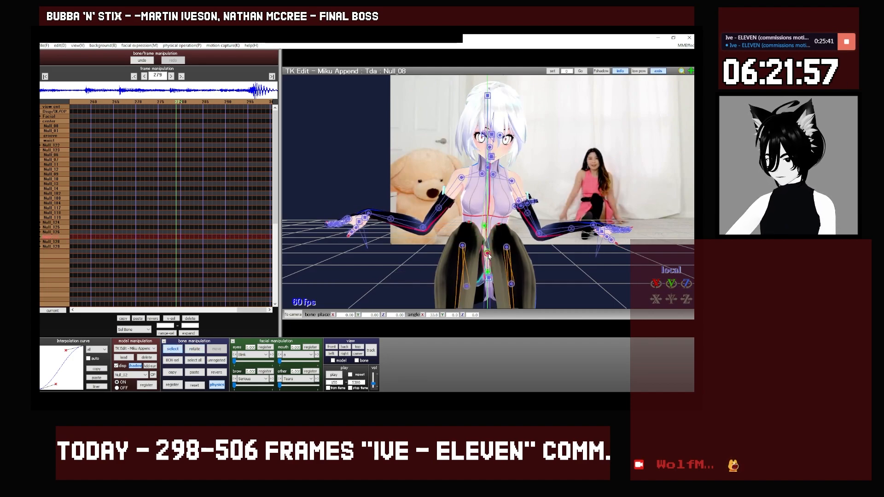
key("x")
left_click_drag(493, 255, 501, 254)
Fine-tune the rotation of the Null_06 bone at frame 279 and clear the rotation handle to compare with the dancer.
key("c")
left_click(487, 252)
key("x")
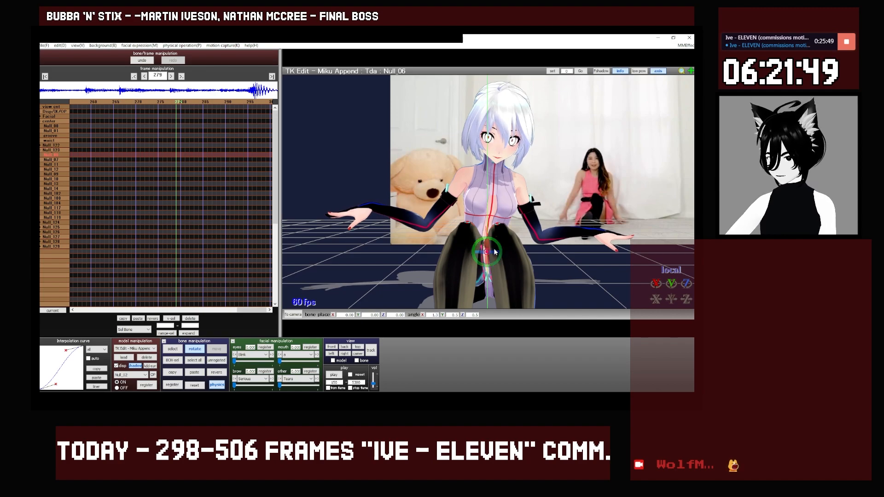
left_click_drag(493, 250, 493, 249)
key("c")
key("c")
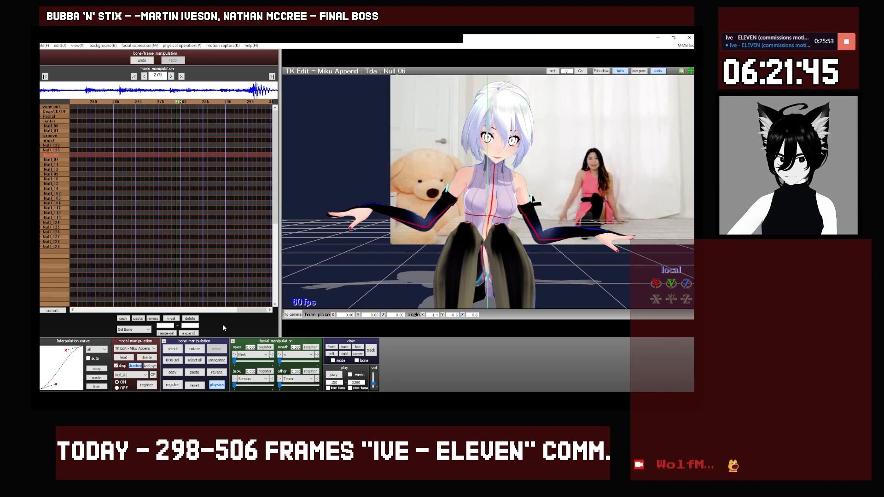
Select all unregistered bones, register them at frame 279, and paste the copied interpolation curve onto their keyframes.
key("c")
left_click(486, 227)
key("x")
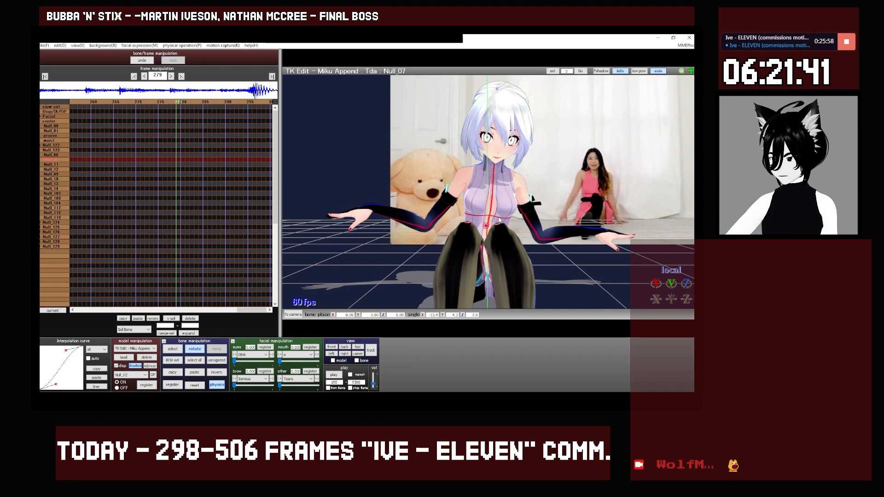
left_click(222, 361)
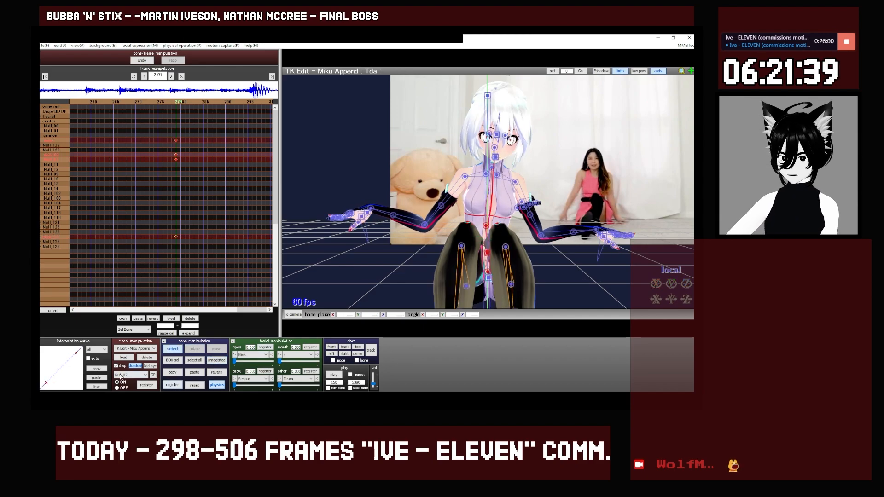
left_click(98, 379)
Step back from frame 279 to around frame 254 to check the new torso movement against the dancer.
key("Left")
key("Left")
key("Left")
key("Left")
key("Left")
key("Left")
key("Left")
key("Left")
key("Left")
key("Left")
key("Left")
key("Left")
key("Left")
key("Left")
key("Left")
key("Left")
key("Left")
key("Left")
key("Left")
key("Left")
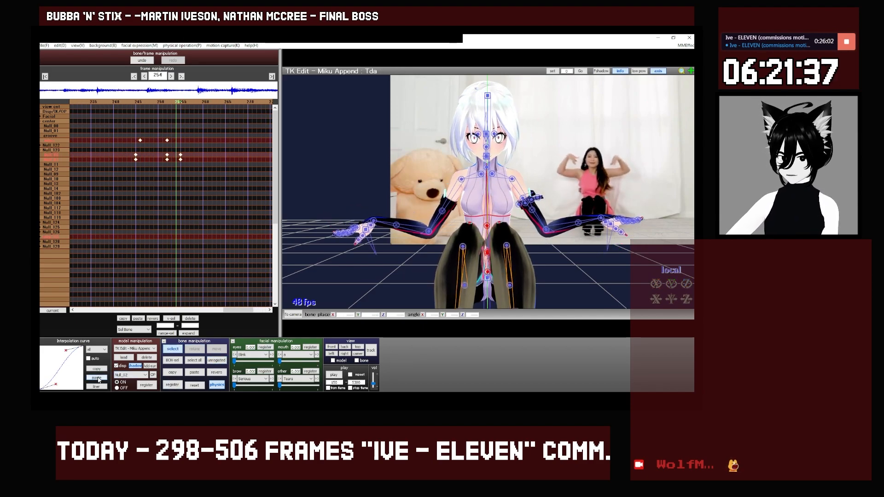
key("Right")
Go back through the timeline to frame 0 and select the Null_08 bone.
key("Left")
key("Left")
key("Left")
key("Left")
key("Left")
key("Left")
key("Left")
key("Left")
key("Left")
key("Left")
key("Left")
key("Left")
key("Left")
key("Left")
key("Left")
key("Left")
key("Left")
key("Left")
key("Left")
key("Left")
left_click(487, 252)
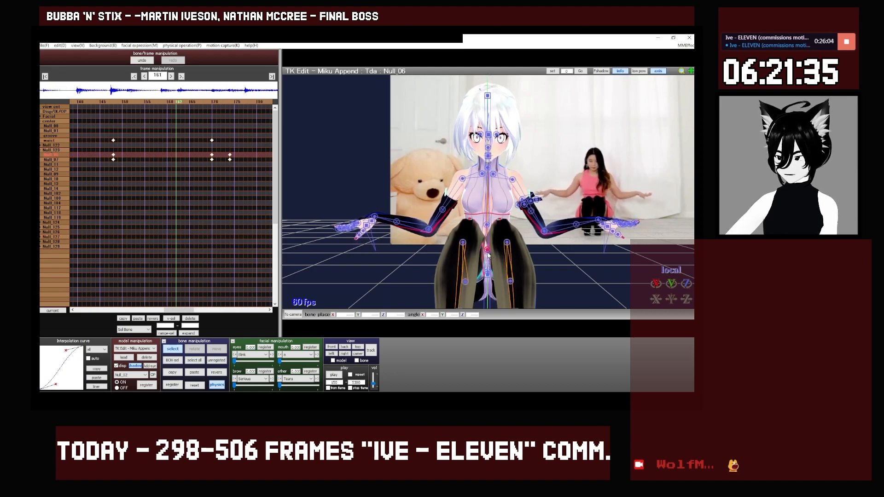
key("Left")
key("Left")
key("Left")
key("Left")
key("Left")
key("Left")
key("Left")
key("Left")
key("Left")
key("Left")
key("Left")
key("Left")
key("Left")
key("Left")
key("Left")
key("Left")
key("Left")
key("Left")
key("Left")
key("Left")
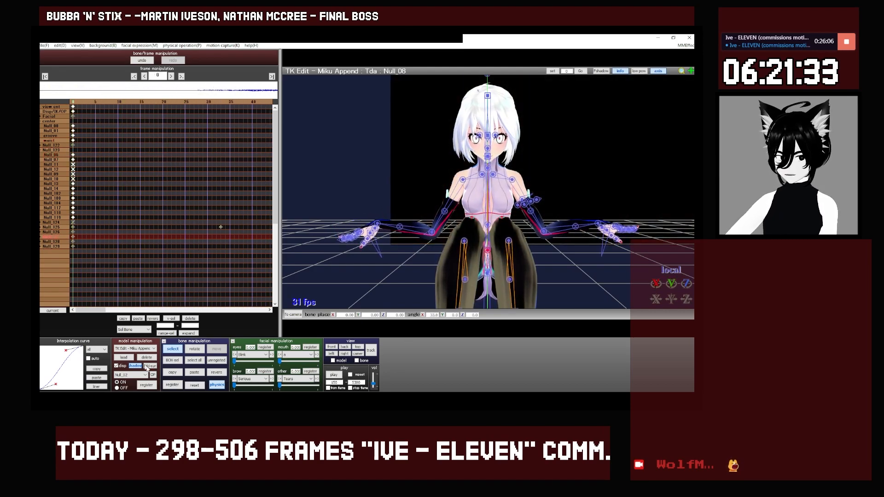
Try pasting the copied frame 0 keyframe at frame 252, and undo the paste.
left_click(157, 75)
type("20")
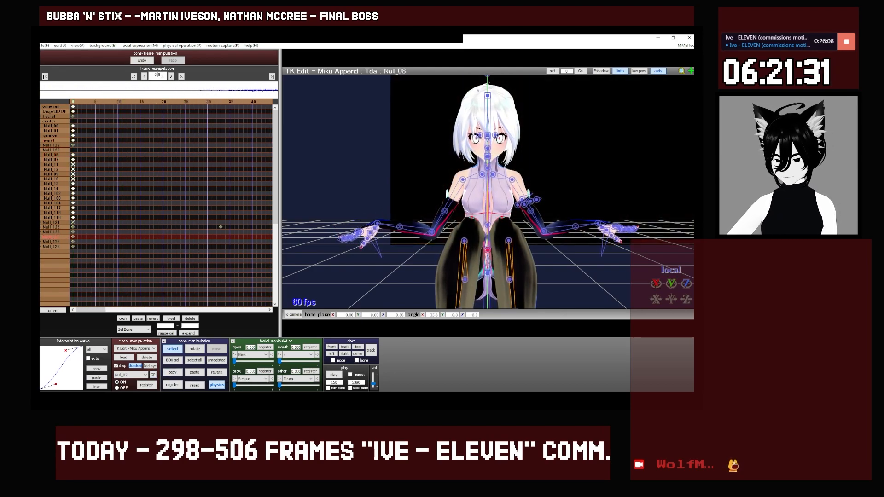
type("0")
key("Return")
key("Right")
key("Right")
key("Right")
key("Right")
key("Right")
key("Right")
key("Right")
key("Right")
key("Right")
key("Right")
key("Right")
key("Right")
key("Right")
key("Right")
key("Right")
key("Right")
key("Right")
key("Right")
key("Right")
key("Right")
key("Right")
key("Right")
key("Right")
key("Right")
key("Right")
key("Right")
key("Right")
key("Right")
key("Right")
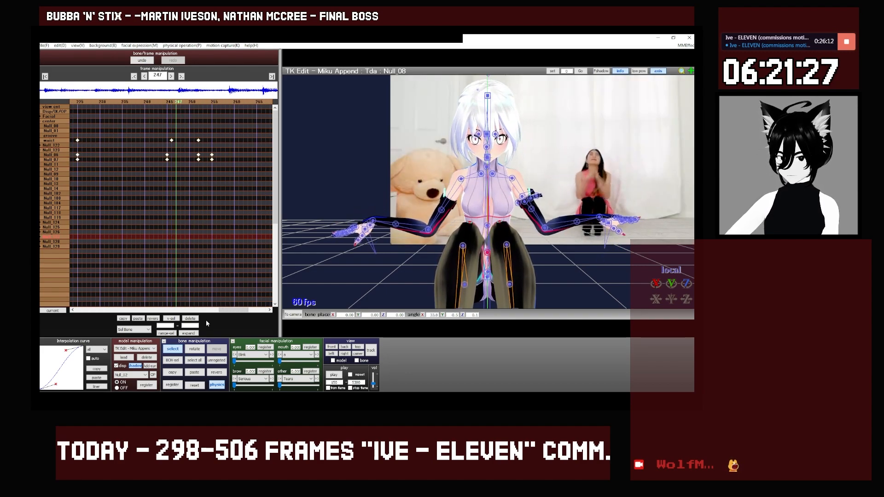
key("Right")
key("Right")
key("Right")
key("Right")
key("Right")
key("Right")
key("Left")
left_click(142, 320)
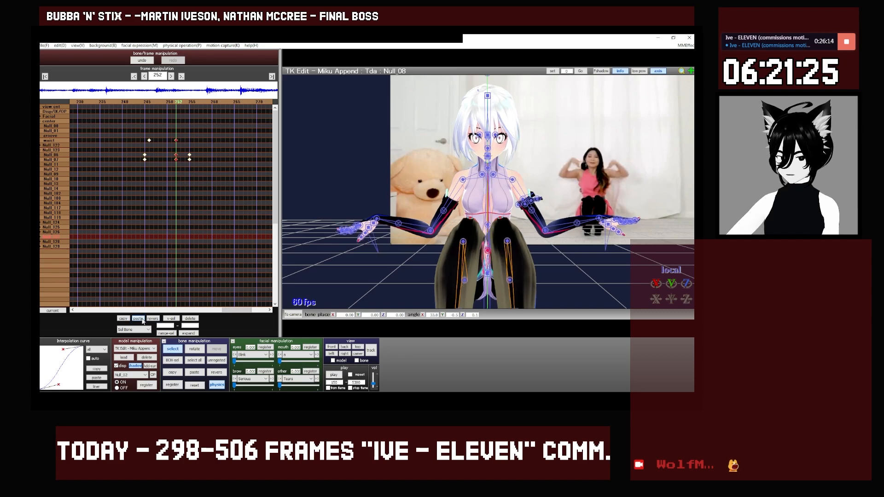
left_click(151, 62)
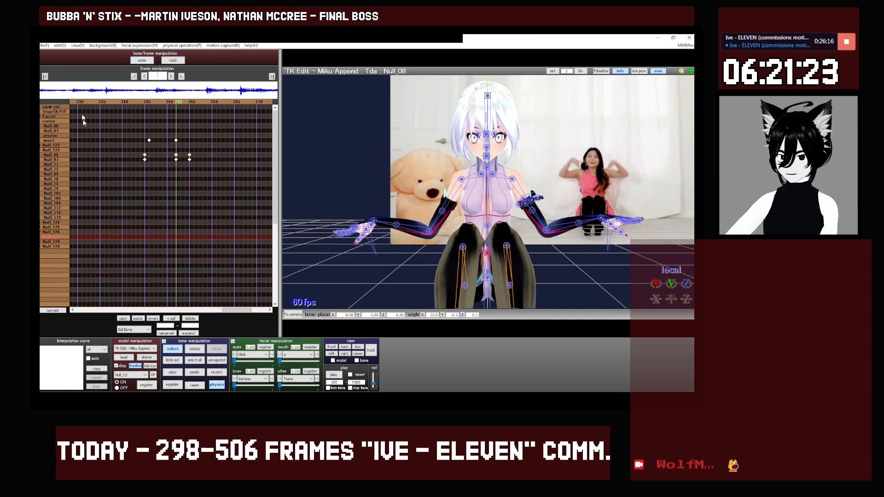
Return to frame 0, expand the Null_127 bone group and select the Null_08 row for copying its keyframe.
key("BackSpace")
left_click(41, 237)
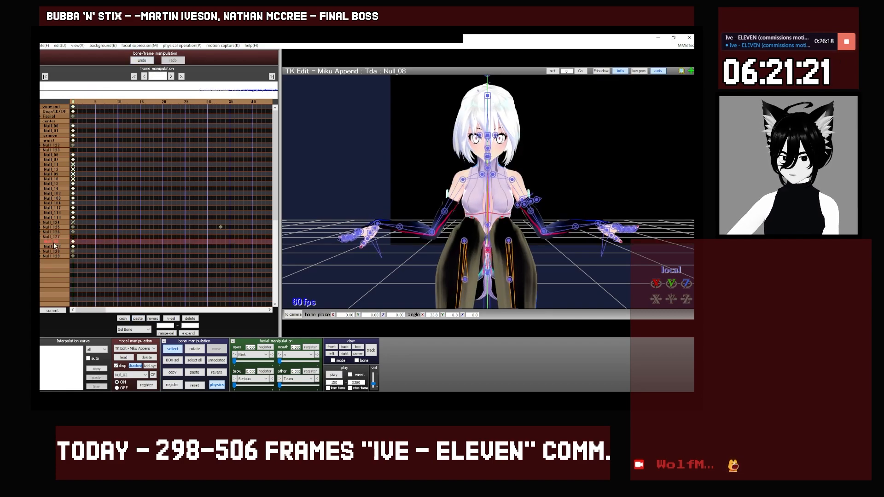
left_click(53, 242)
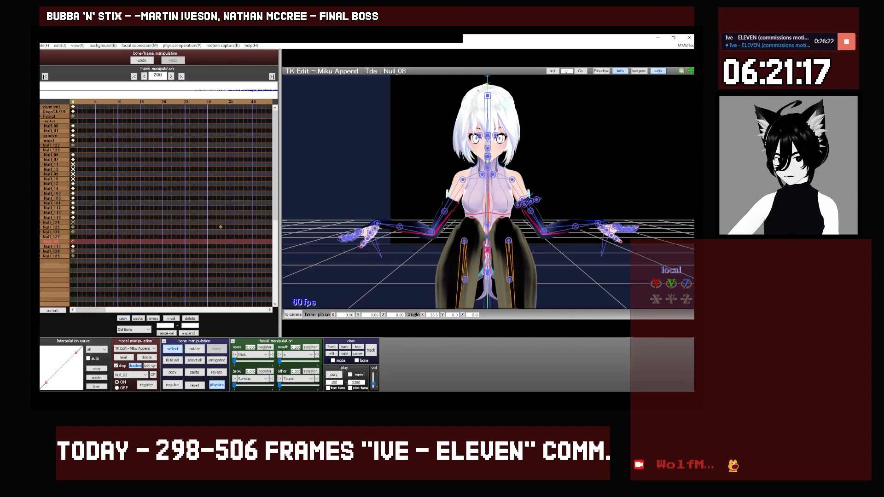
Paste Null_08's frame 0 keyframe at frame 252 and apply the copied interpolation curve to it.
key("Return")
key("Right")
key("Right")
key("Right")
key("Right")
key("Right")
key("Right")
key("Right")
key("Right")
key("Right")
key("Right")
key("Right")
key("Right")
key("Right")
key("Right")
key("Right")
key("Right")
key("Right")
key("Right")
key("Right")
key("Right")
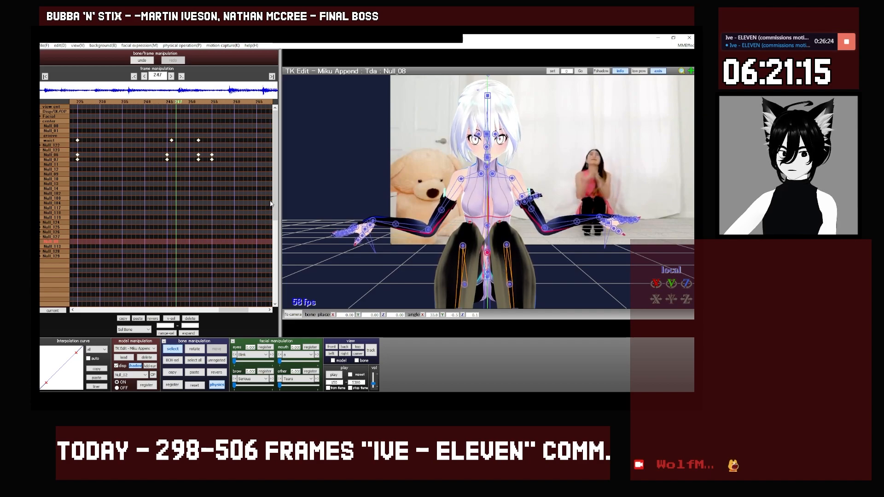
key("Right")
key("Right")
key("Right")
key("Right")
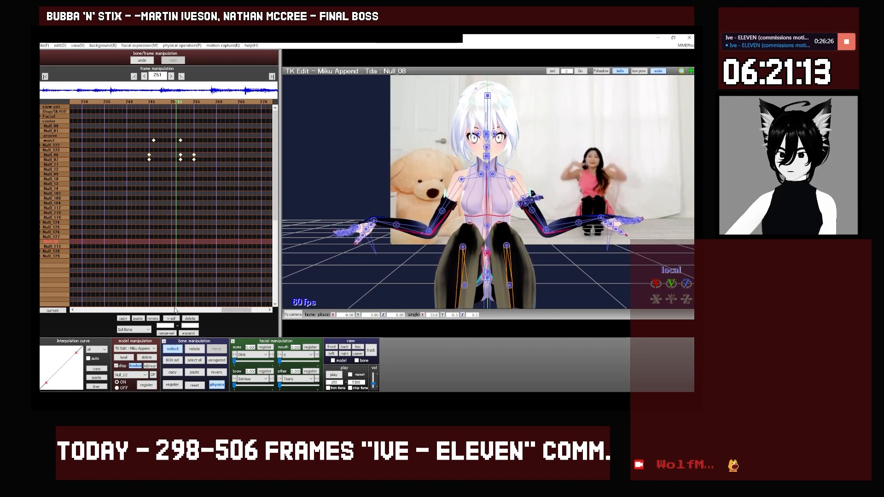
key("Right")
left_click(142, 320)
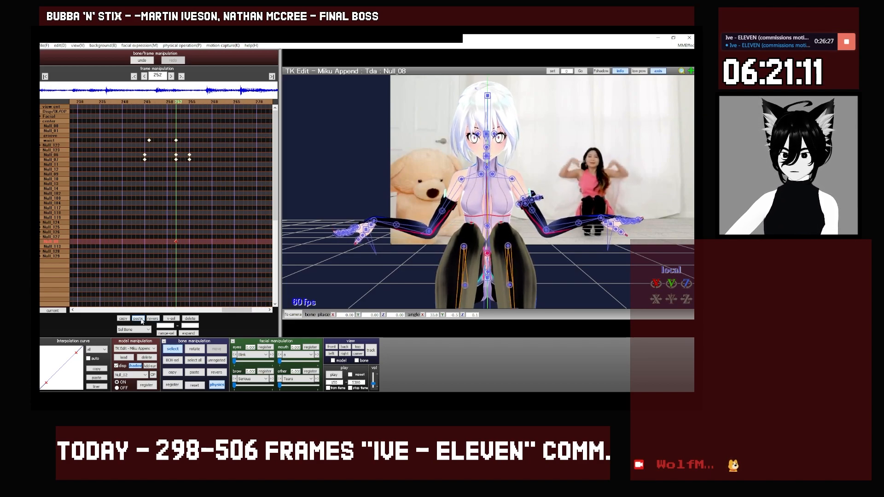
left_click(93, 378)
Step forward to around frame 281 and back to around frame 262 to check the body movement against the dancer.
key("Right")
key("Right")
key("Right")
key("Right")
key("Right")
key("Right")
key("Right")
key("Right")
key("Right")
key("Right")
key("Right")
key("Right")
key("Right")
key("Right")
key("Right")
key("Right")
key("Right")
key("Right")
key("Right")
key("Right")
key("Left")
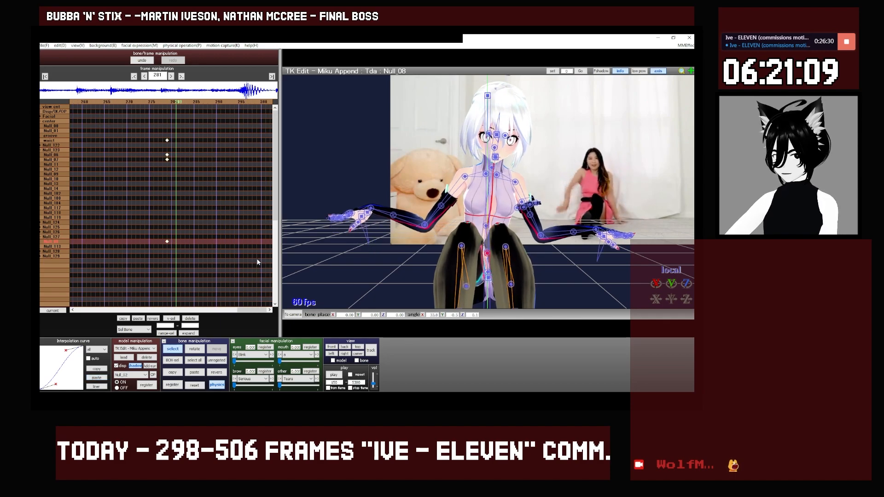
key("Left")
key("Left")
key("Left")
key("Left")
key("Left")
key("Left")
key("Left")
key("Left")
key("Left")
key("Left")
key("Left")
key("Left")
key("Left")
key("Left")
key("Left")
key("Left")
key("Left")
key("Left")
key("Left")
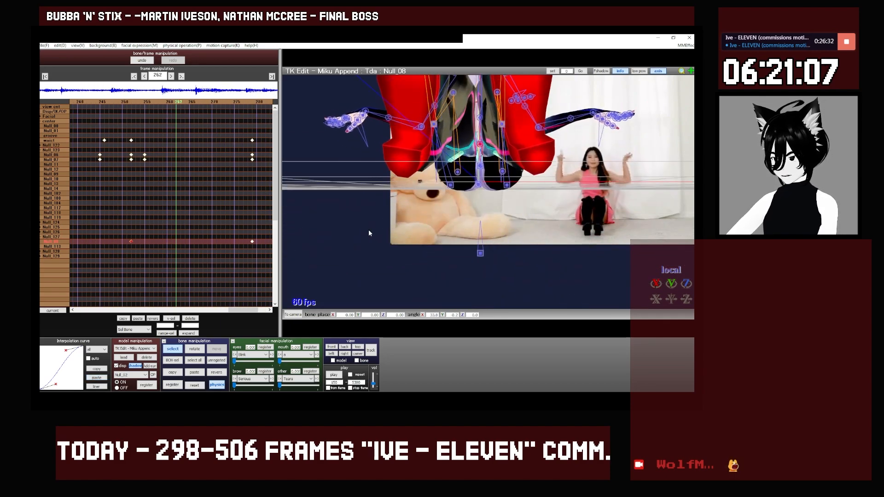
Register a keyframe for the foot bone Null_108 at frame 259, where the dancer's next leg movement begins.
key("Right")
key("Right")
key("Right")
key("Right")
key("Left")
key("Left")
key("Left")
key("Left")
key("Left")
key("Left")
key("Left")
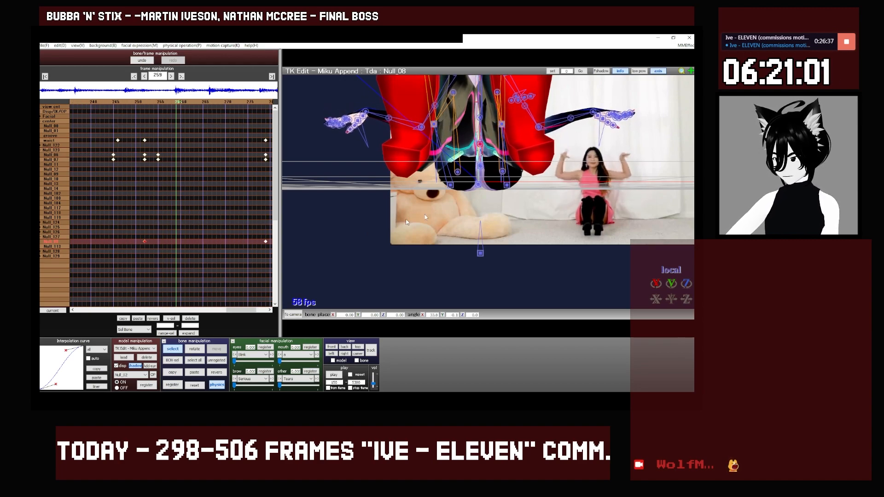
left_click(434, 123)
left_click(434, 124)
key("Return")
Step forward from frame 259 to around frame 268 to compare the feet from below with the dancer's legs.
right_click_drag(436, 127, 438, 164)
key("Right")
key("Right")
key("Right")
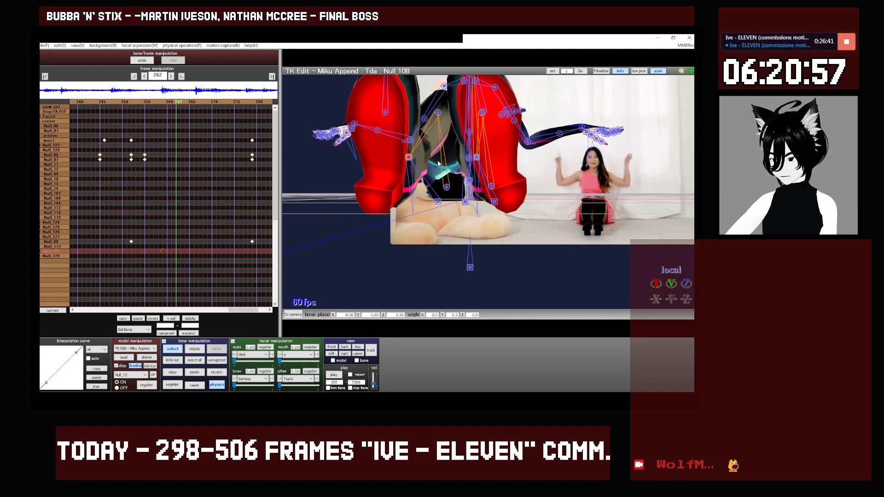
key("Right")
key("Right")
key("Right")
key("Right")
key("Right")
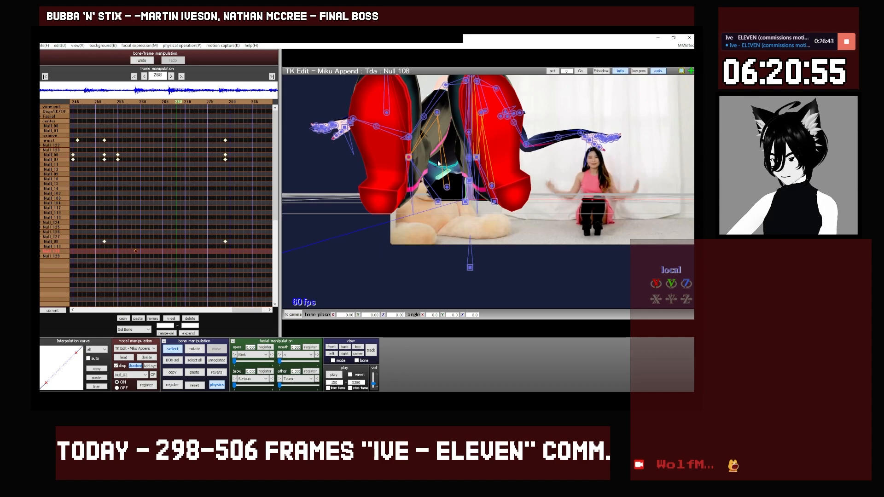
key("x")
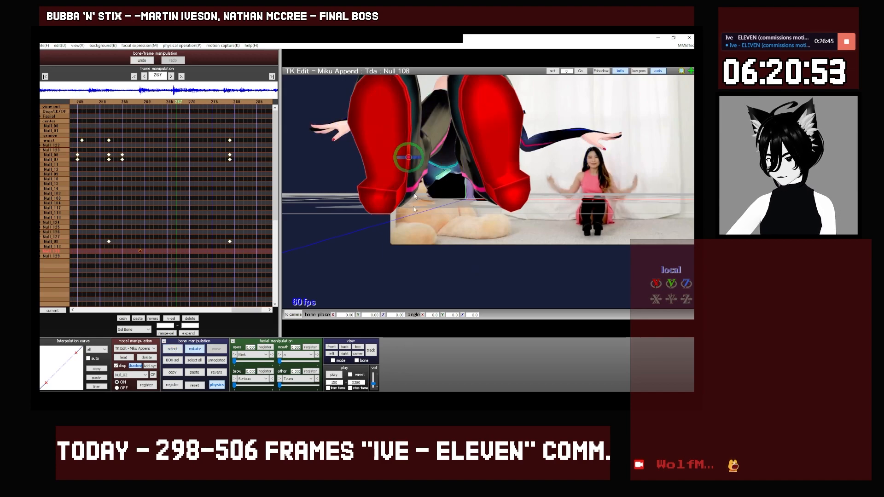
left_click(331, 354)
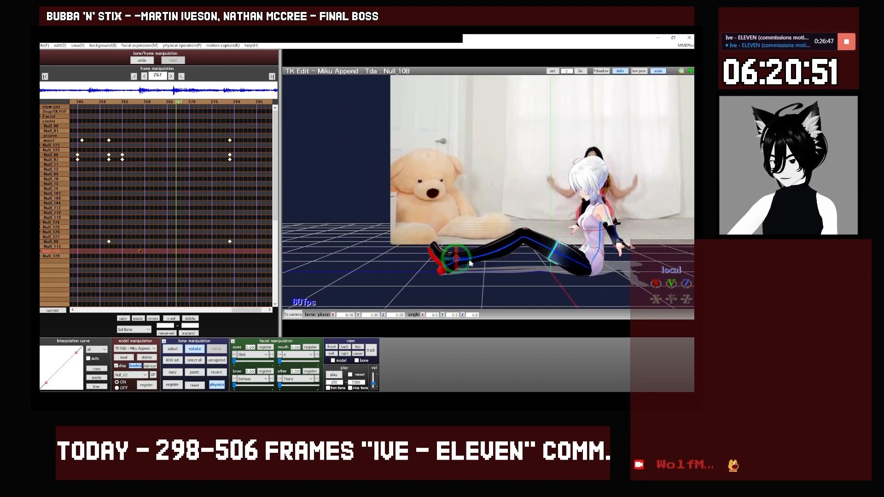
key("c")
middle_click_drag(498, 268, 495, 250)
key("x")
key("c")
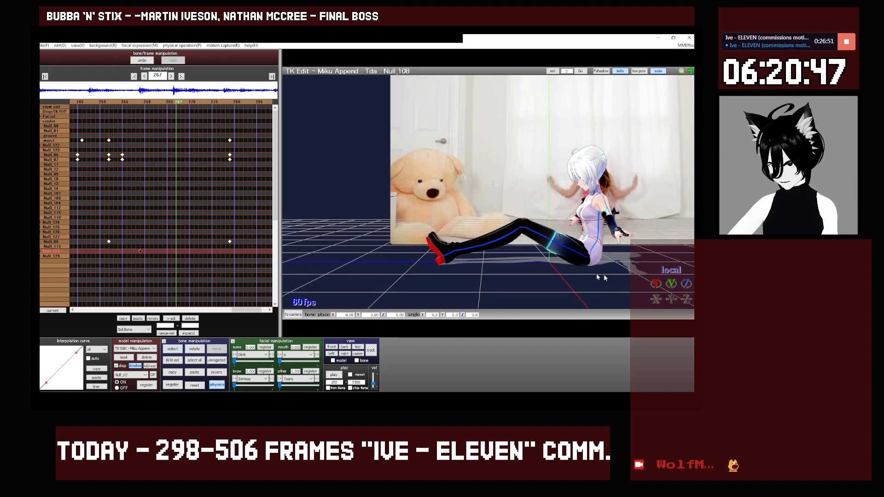
Select the foot bone Null_02 in the side view and register its keyframe at frame 261.
key("c")
left_click(456, 250)
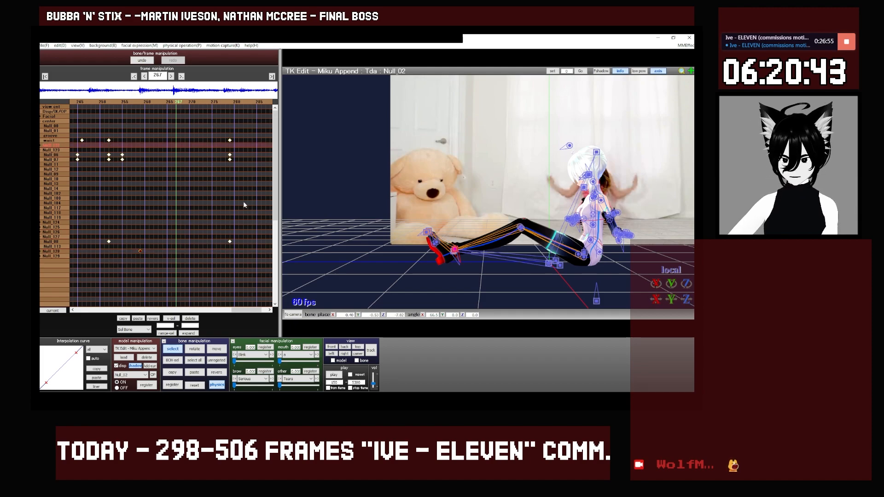
key("Left")
key("Left")
key("Left")
key("Left")
key("Left")
key("Left")
key("Left")
key("Left")
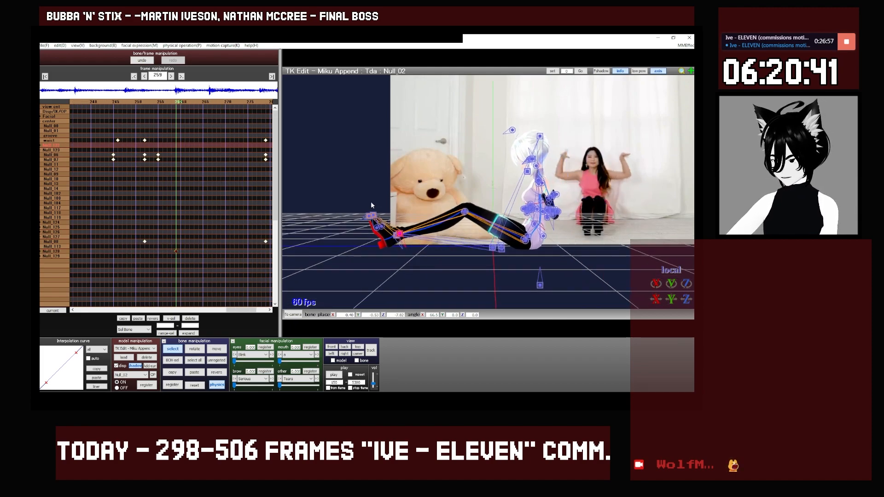
key("Right")
key("Right")
key("Right")
key("Left")
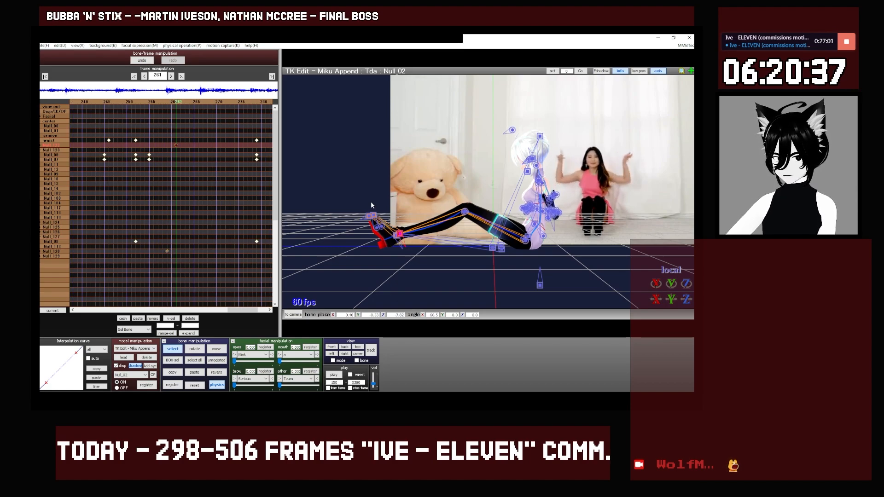
Move Null_02 slightly up and toward the body at frame 266, tilt it about its local X axis and register the keyframe.
key("Right")
key("Right")
key("Right")
key("Right")
key("Right")
key("Right")
key("Left")
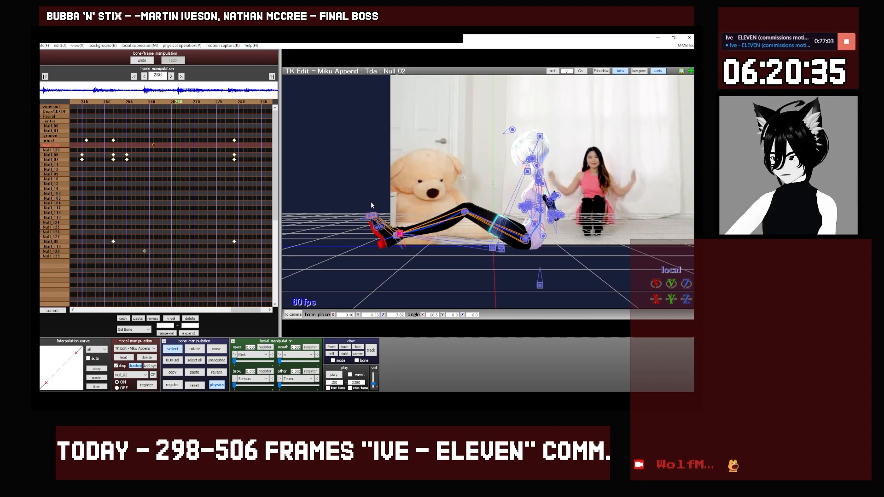
scroll(398, 198, "up", 5)
key("z")
mouse_move(410, 240)
left_mouse_down()
mouse_move(422, 241)
mouse_move(413, 241)
left_mouse_up()
left_click_drag(656, 286, 487, 247)
left_click_drag(403, 224, 409, 203)
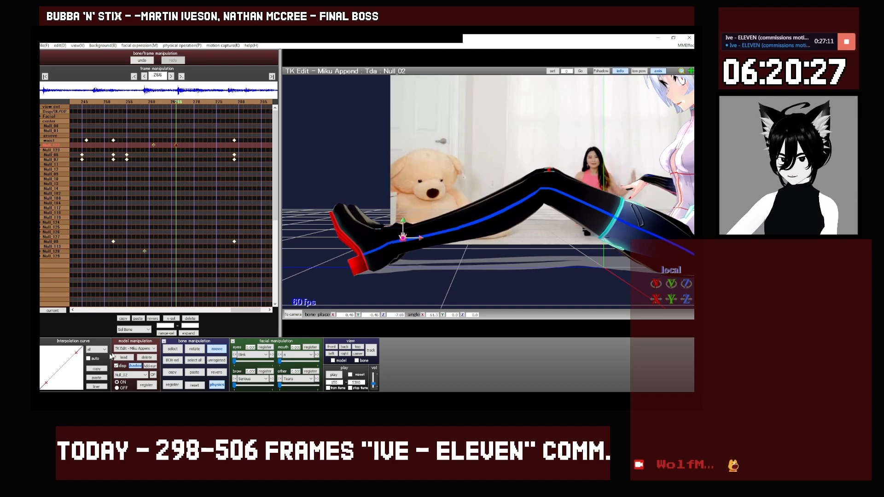
Apply the copied S-shaped interpolation curve to Null_02's frame 266 keyframe and check the motion back to frame 261.
left_click(87, 379)
key("Left")
key("Left")
key("Left")
key("Left")
key("Left")
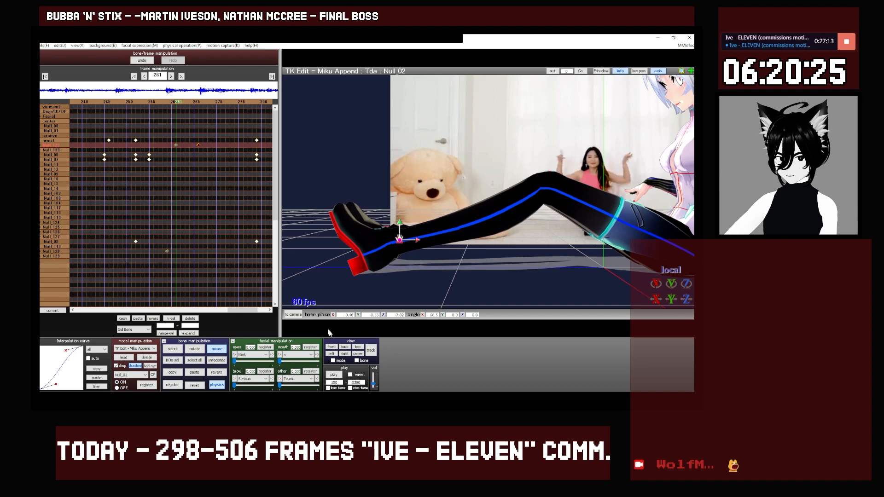
Shift Null_02 slightly sideways at frame 266 in the front view and update its keyframe.
left_click(337, 347)
key("Right")
key("Right")
key("Right")
key("Right")
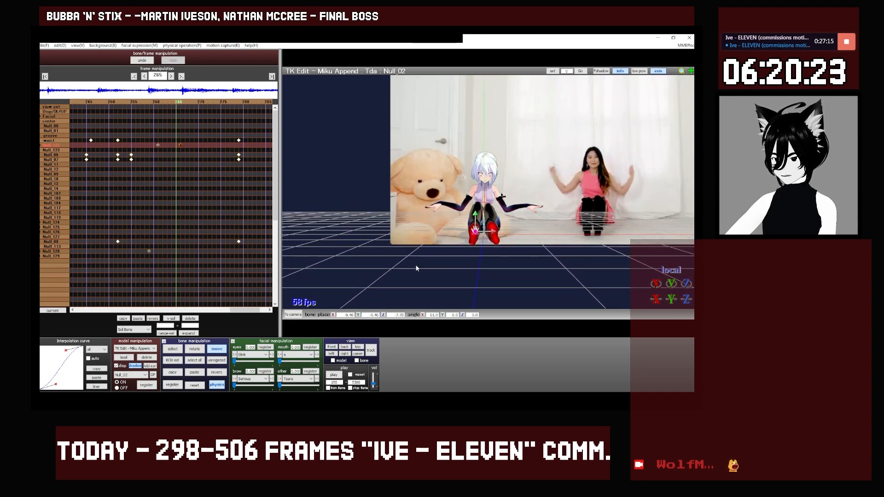
key("Right")
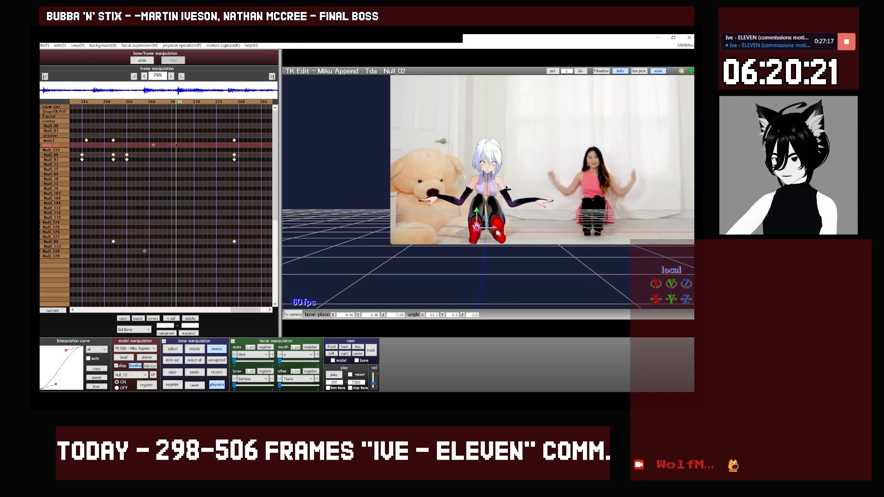
key("Right")
key("Right")
key("Right")
key("Right")
key("Right")
key("Right")
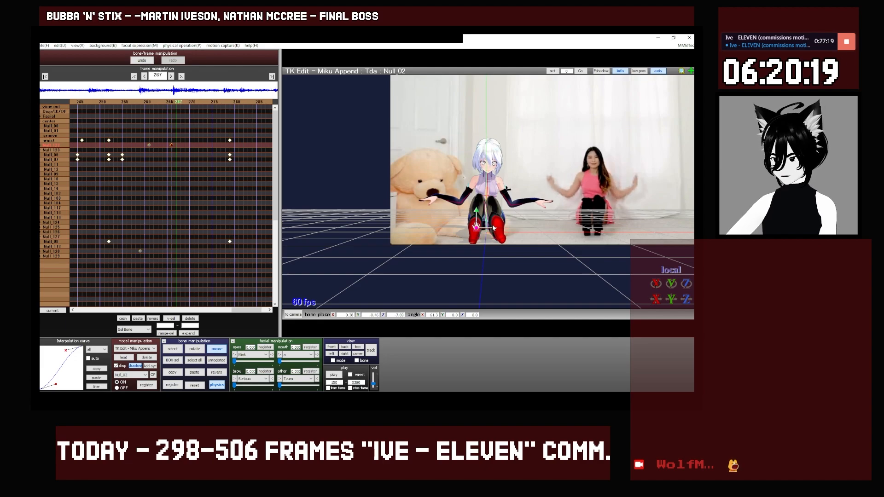
Slide Null_02 away from the body at frame 279 in the side view to stretch the leg forward.
key("Right")
key("Right")
key("Right")
key("Right")
key("Right")
key("Right")
key("Right")
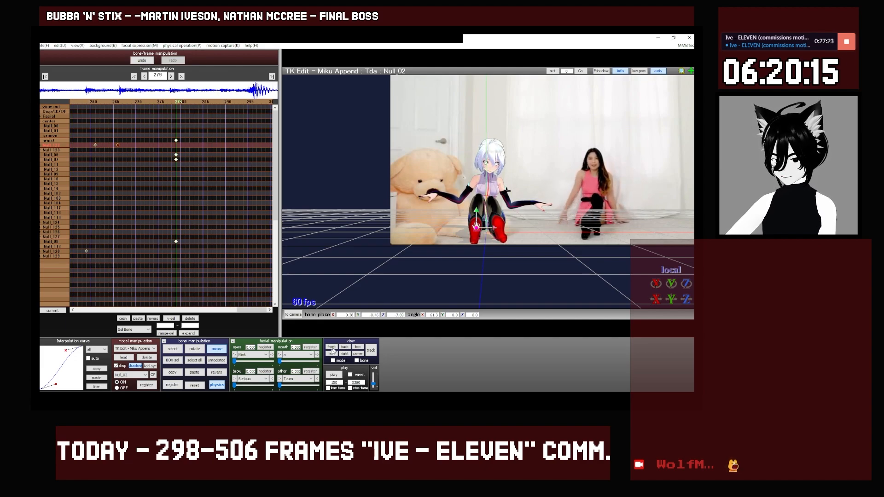
left_click(332, 347)
left_click(331, 353)
middle_click_drag(449, 276, 534, 206)
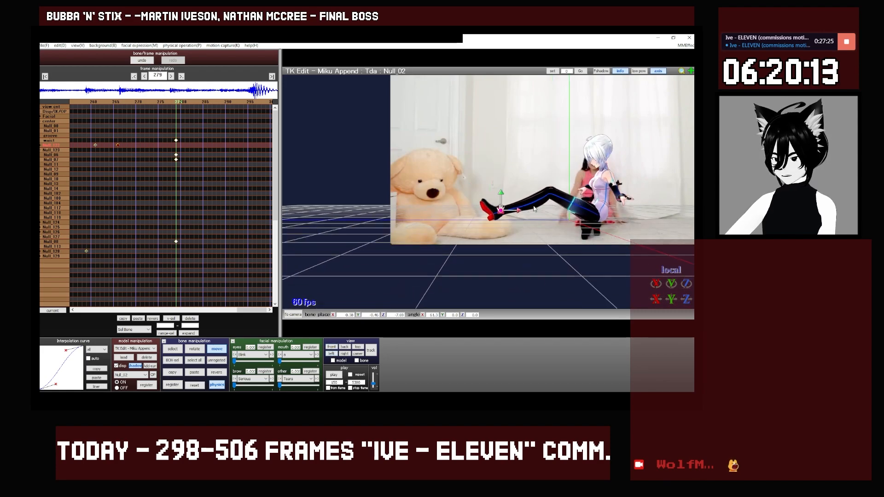
scroll(533, 208, "up", 2)
left_click_drag(520, 212, 507, 213)
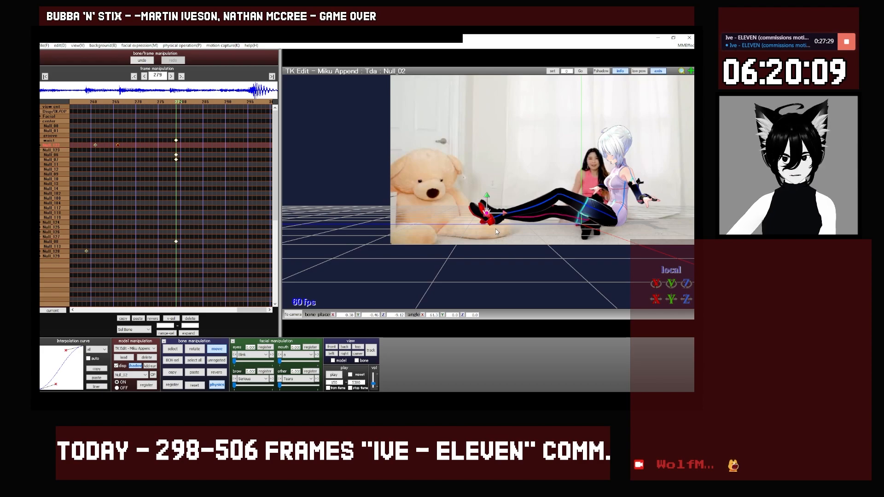
Rotate Null_02 about its local X axis, lower the foot to the floor and register the keyframe at frame 279.
left_click(344, 353)
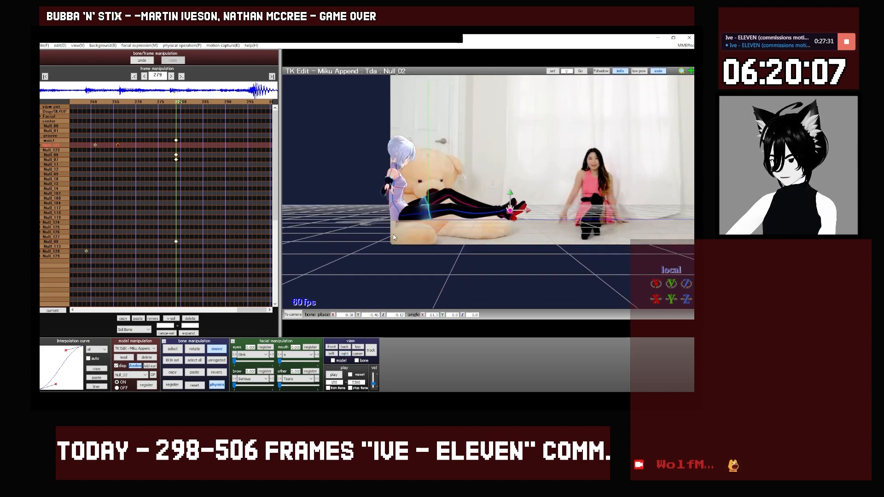
scroll(510, 251, "up", 5)
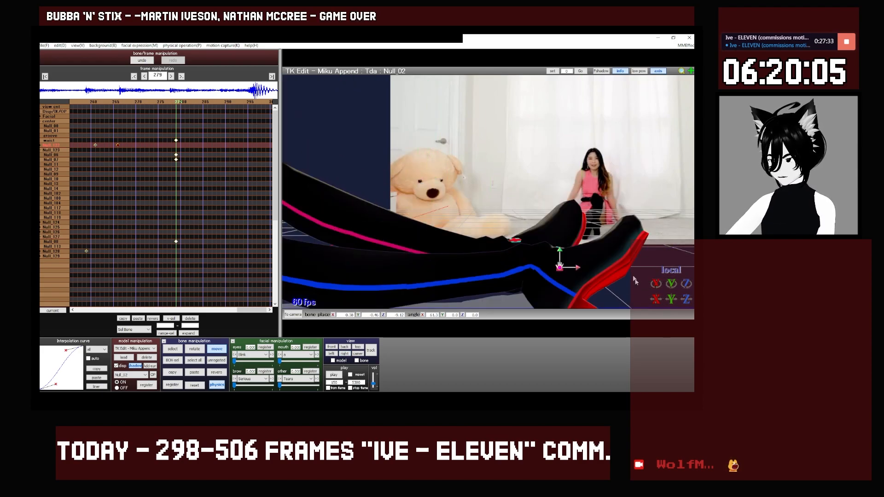
middle_click_drag(565, 286, 544, 257)
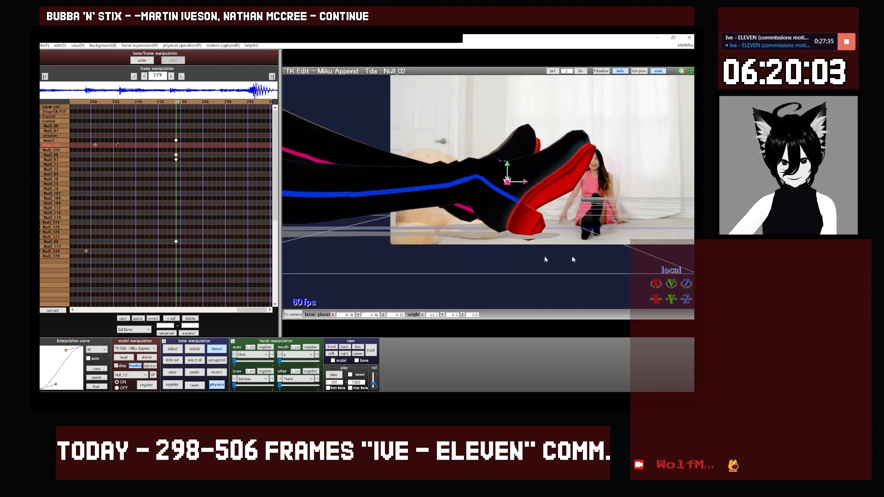
left_click_drag(666, 285, 612, 264)
left_click_drag(508, 166, 508, 181)
scroll(525, 255, "up", 2)
scroll(526, 254, "down", 5)
mouse_move(505, 244)
middle_mouse_down()
mouse_move(527, 256)
mouse_move(525, 247)
mouse_move(488, 236)
mouse_move(508, 250)
middle_mouse_up()
scroll(526, 257, "up", 1)
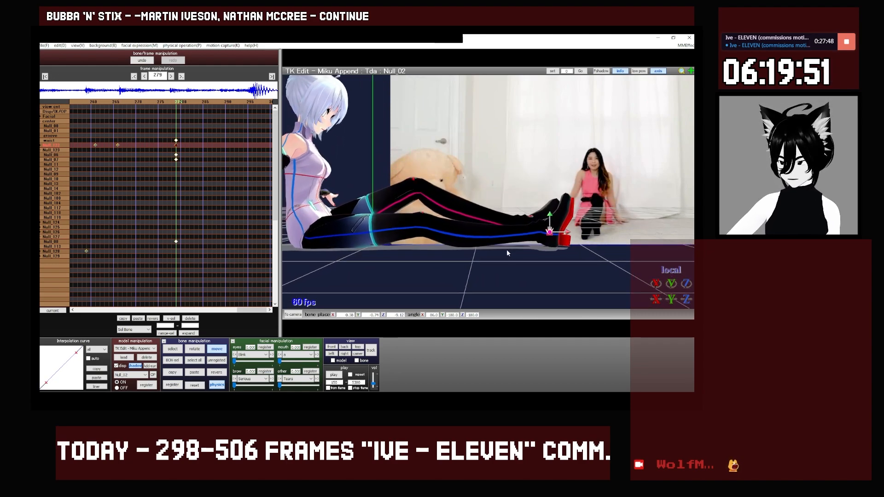
Raise Null_02 above the floor at frame 275 and register an in-between keyframe.
key("Left")
key("Left")
key("Left")
key("Left")
key("Left")
key("Left")
key("Left")
key("Left")
key("Right")
key("Right")
key("Right")
key("Right")
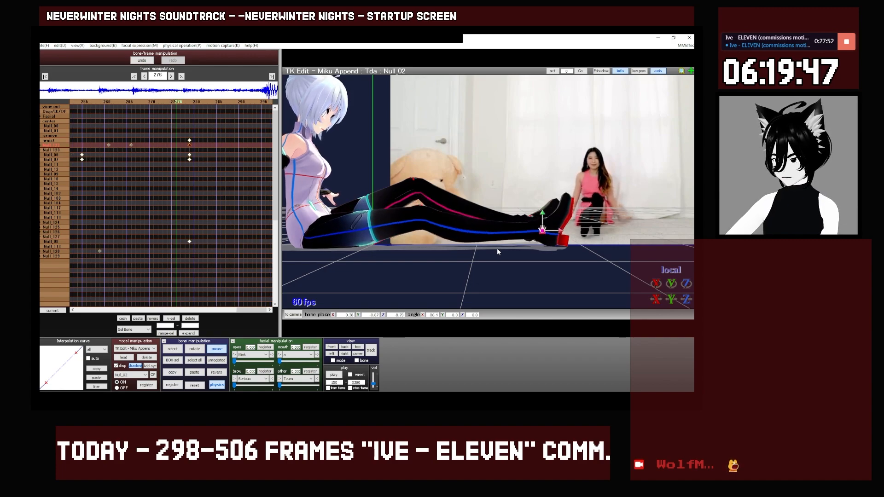
left_click_drag(540, 226, 542, 210)
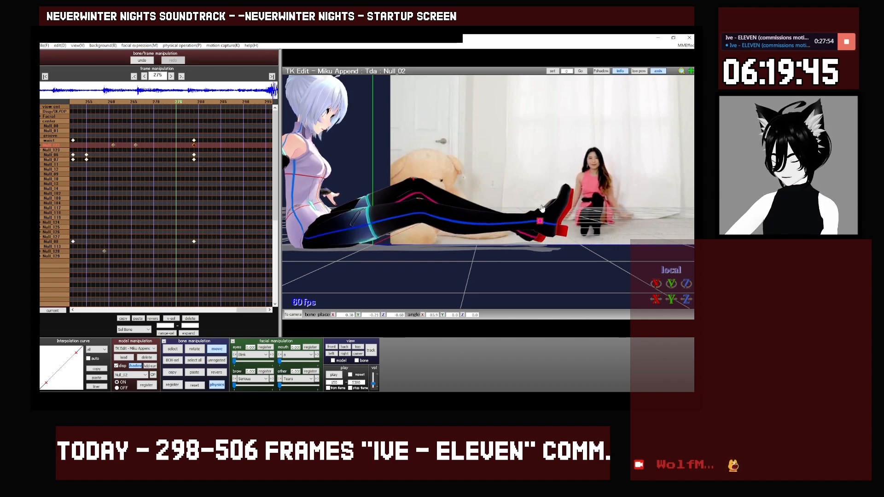
Bend the upper handle of the interpolation curve for Null_02's frame 279 keyframe so the motion eases out.
key("Right")
key("Right")
key("Right")
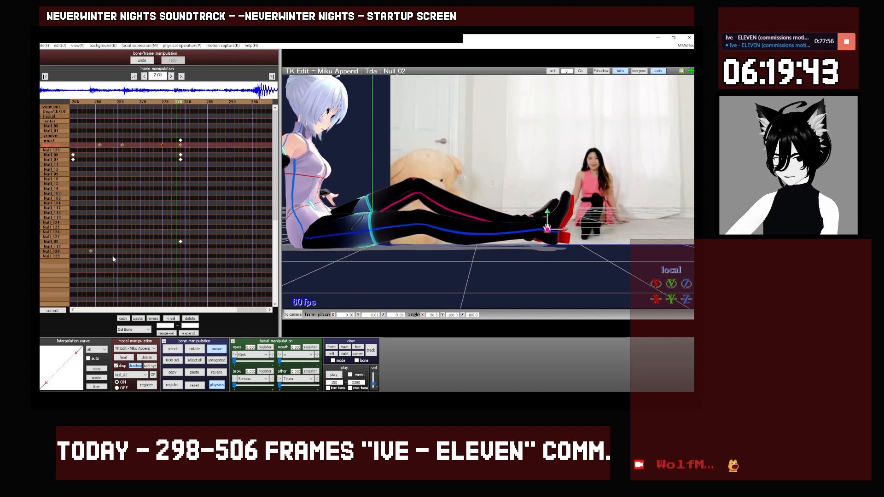
key("Right")
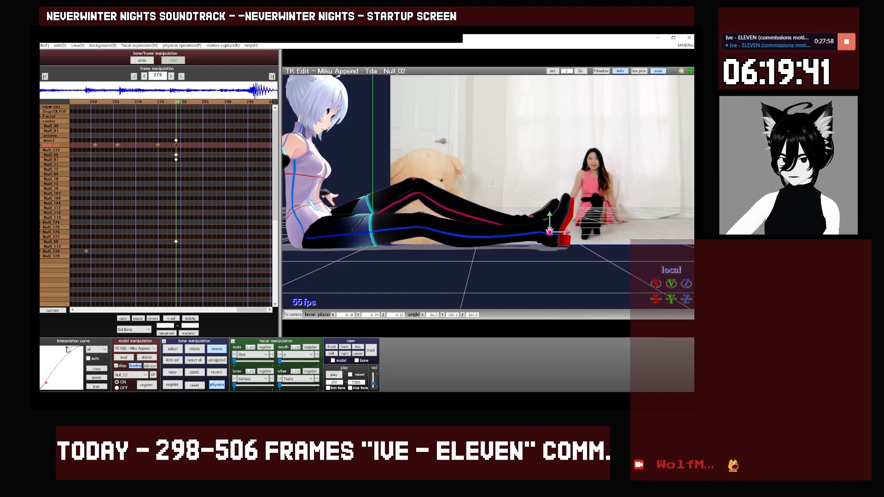
Flatten the start of the interpolation curve for Null_02's frame 275 keyframe and check the motion back to frame 267.
key("Left")
key("Left")
key("Left")
key("Left")
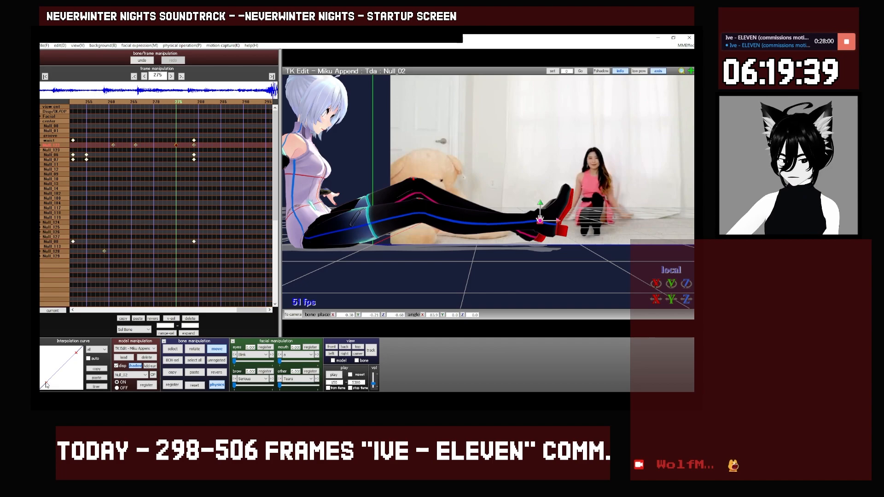
key("Left")
key("Left")
key("Left")
key("Left")
key("Left")
key("Left")
key("Left")
key("Left")
key("Left")
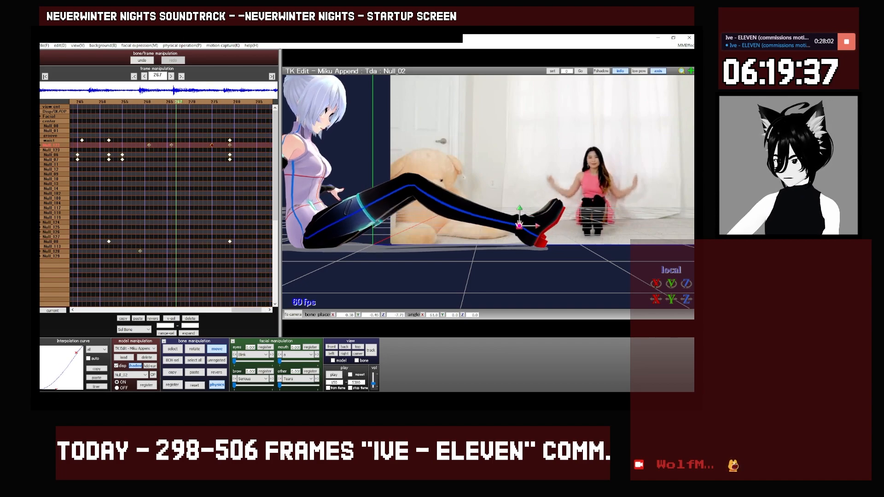
Choose a single axis-move curve for Null_02's frame 275 keyframe and pull its upper handle inward to ease out.
key("Right")
key("Right")
key("Right")
key("Right")
key("Right")
key("Right")
key("Right")
key("Right")
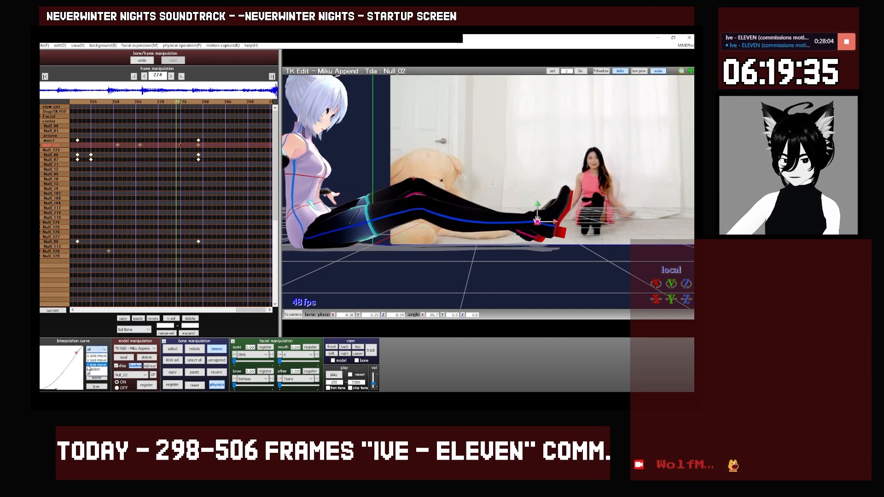
left_click_drag(77, 353, 64, 351)
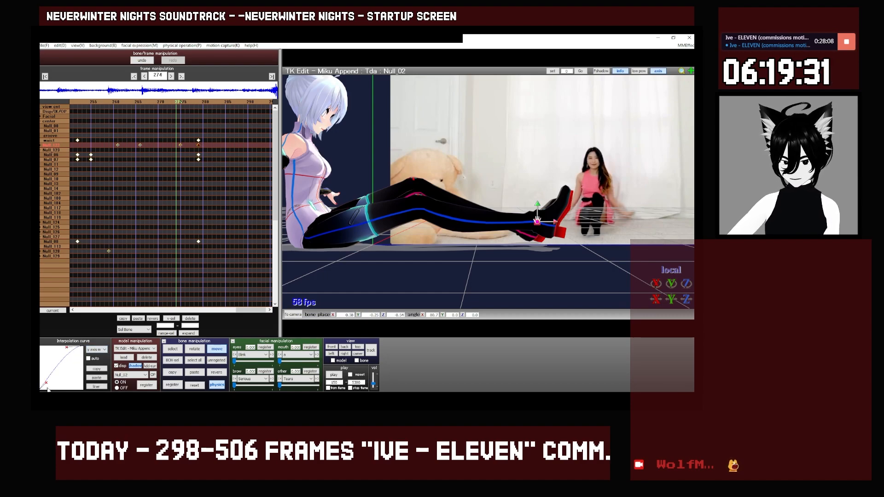
Flatten the start of the axis-move curve into an S shape, check frames 271 to 274 and save the project.
key("Left")
key("Left")
key("Left")
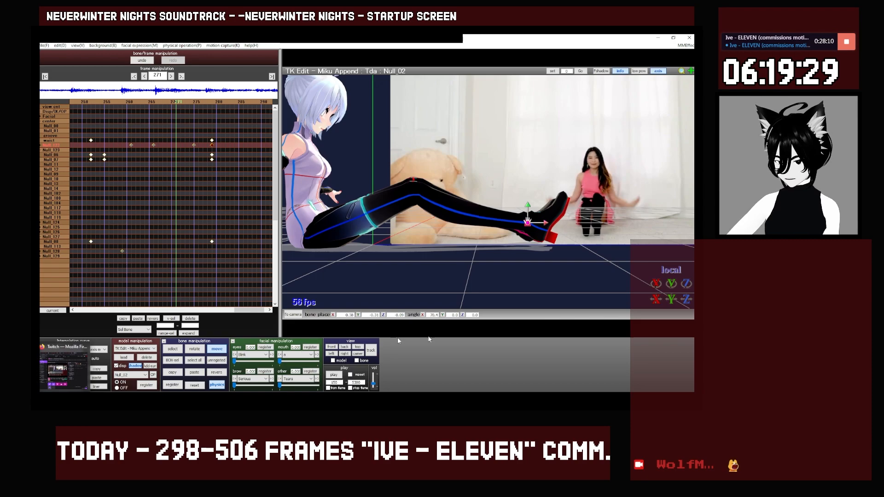
key("Right")
key("Right")
key("Right")
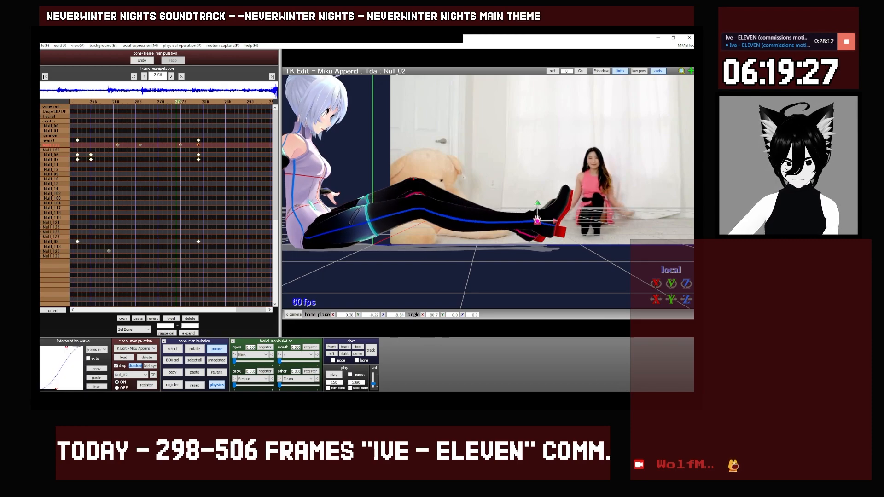
left_click(47, 46)
left_click(54, 68)
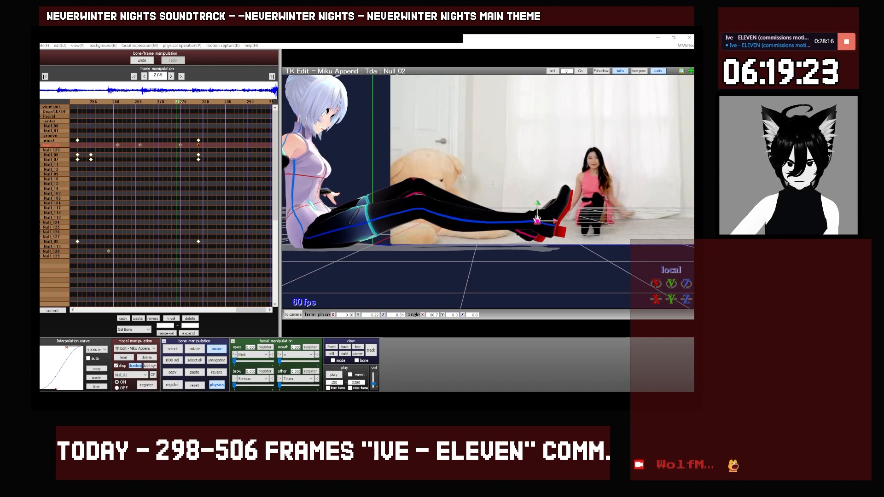